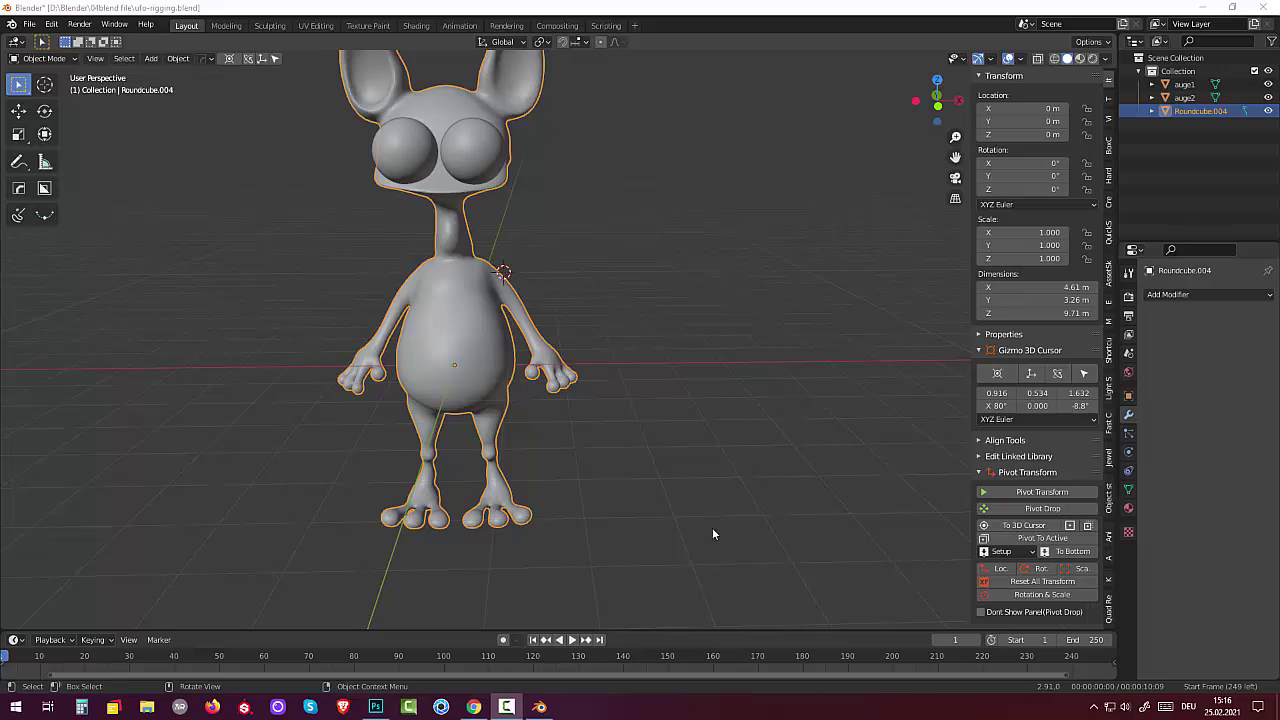
Step: Orbit around the alien and bring up the Quad Remesher panel in the sidebar
{"action": "mouse_move", "coordinate": [713, 534]}
{"action": "middle_mouse_down"}
{"action": "mouse_move", "coordinate": [639, 482]}
{"action": "mouse_move", "coordinate": [746, 485]}
{"action": "mouse_move", "coordinate": [702, 508]}
{"action": "mouse_move", "coordinate": [708, 456]}
{"action": "middle_mouse_up"}
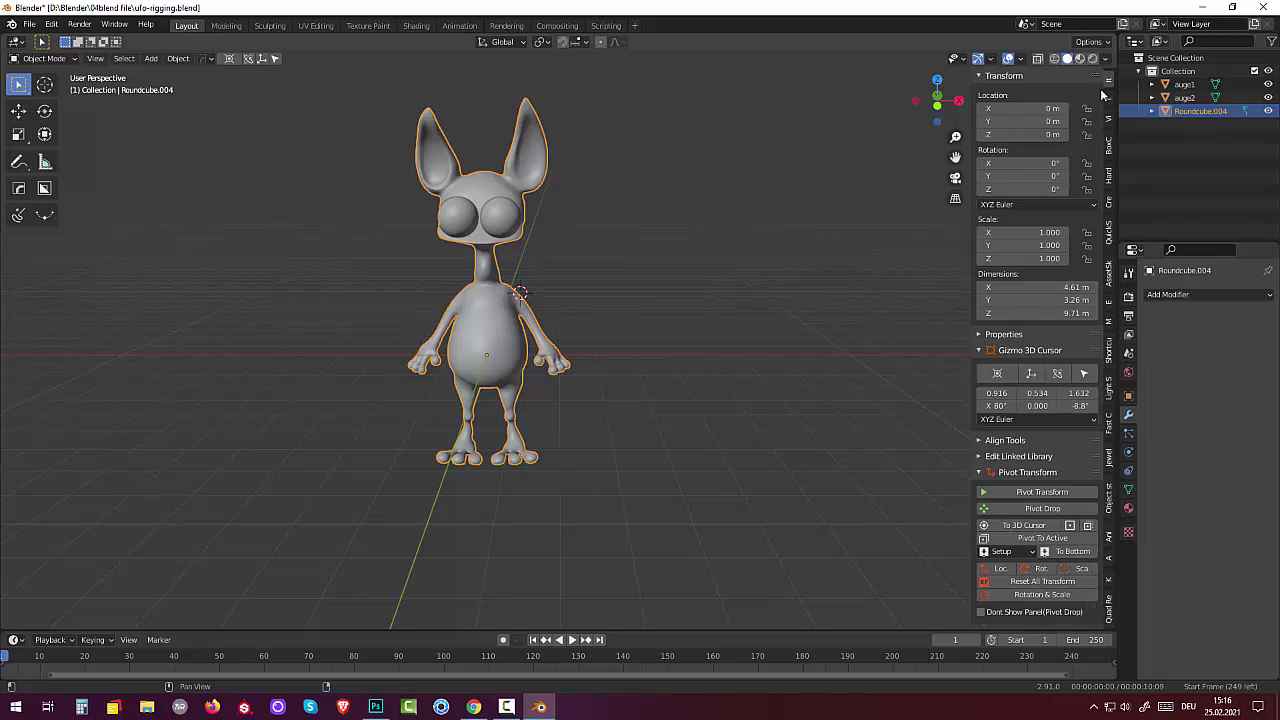
{"action": "left_click", "coordinate": [1108, 610]}
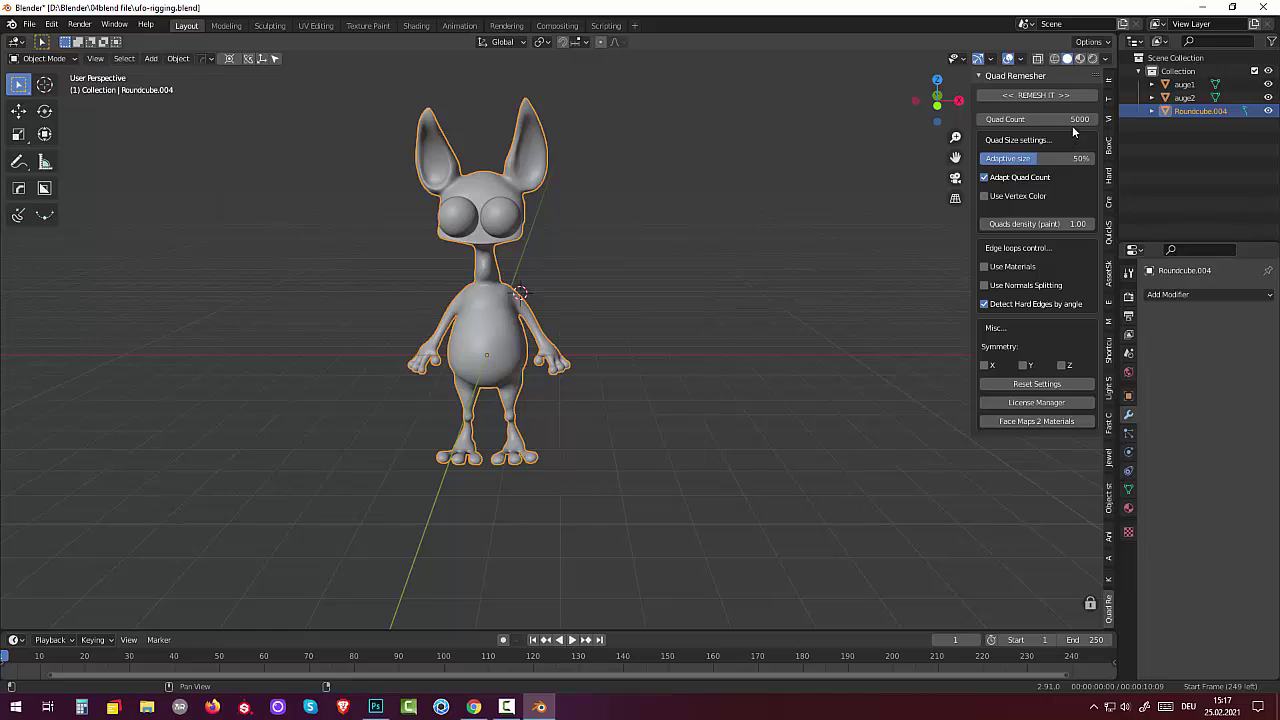
Step: Set Quad Count to 2000 and run REMESH IT to create Retopo_Roundcube.004
{"action": "left_click", "coordinate": [1070, 120]}
{"action": "type", "text": "2000"}
{"action": "left_click", "coordinate": [1030, 95]}
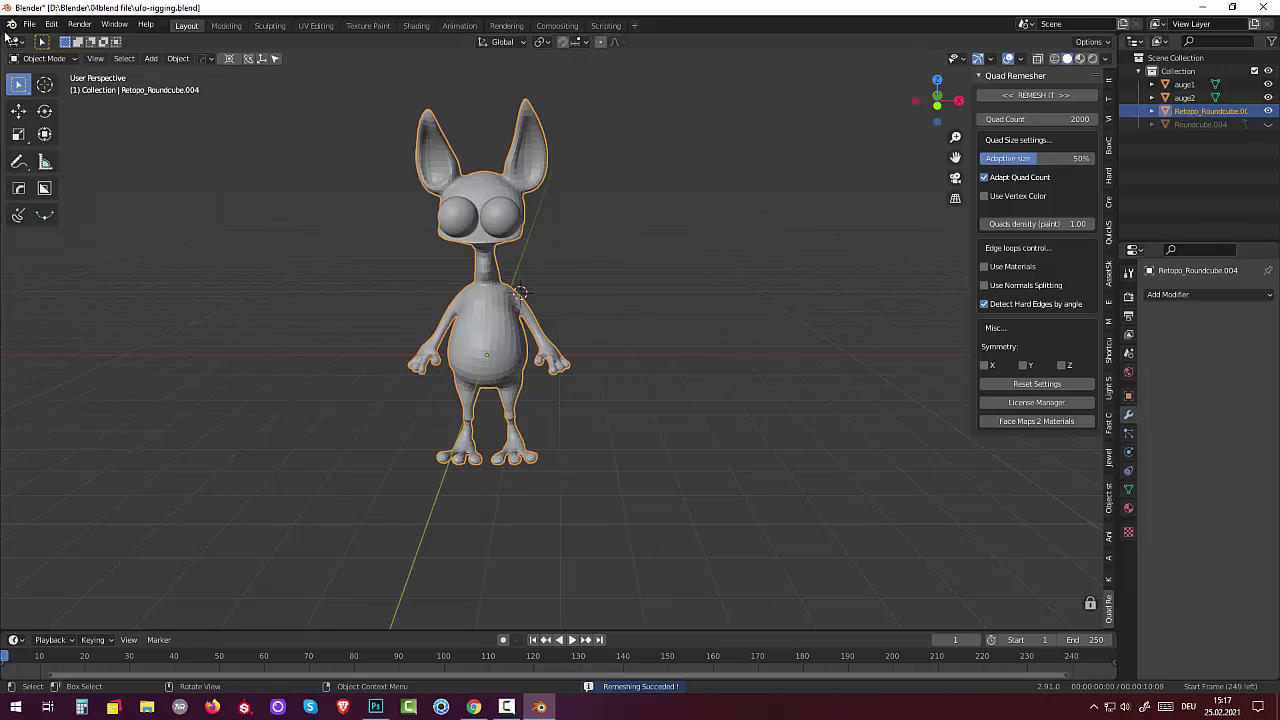
{"action": "left_click", "coordinate": [40, 58]}
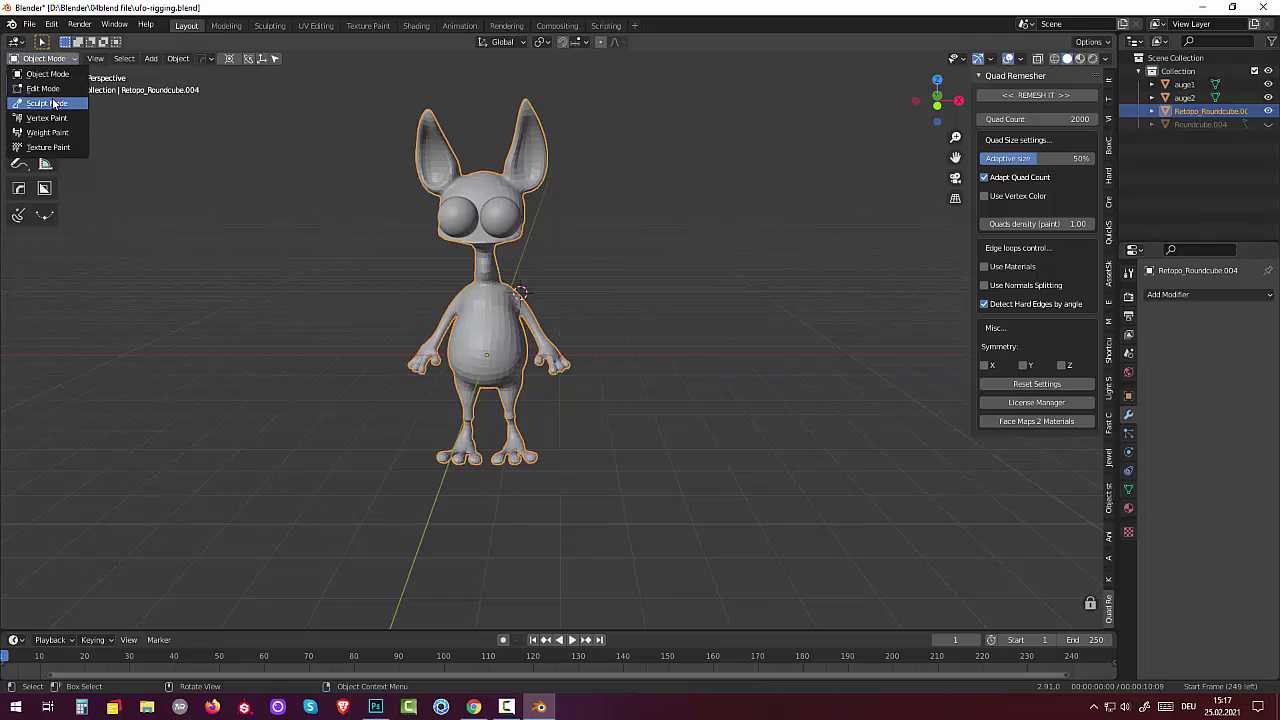
{"action": "left_click", "coordinate": [46, 88]}
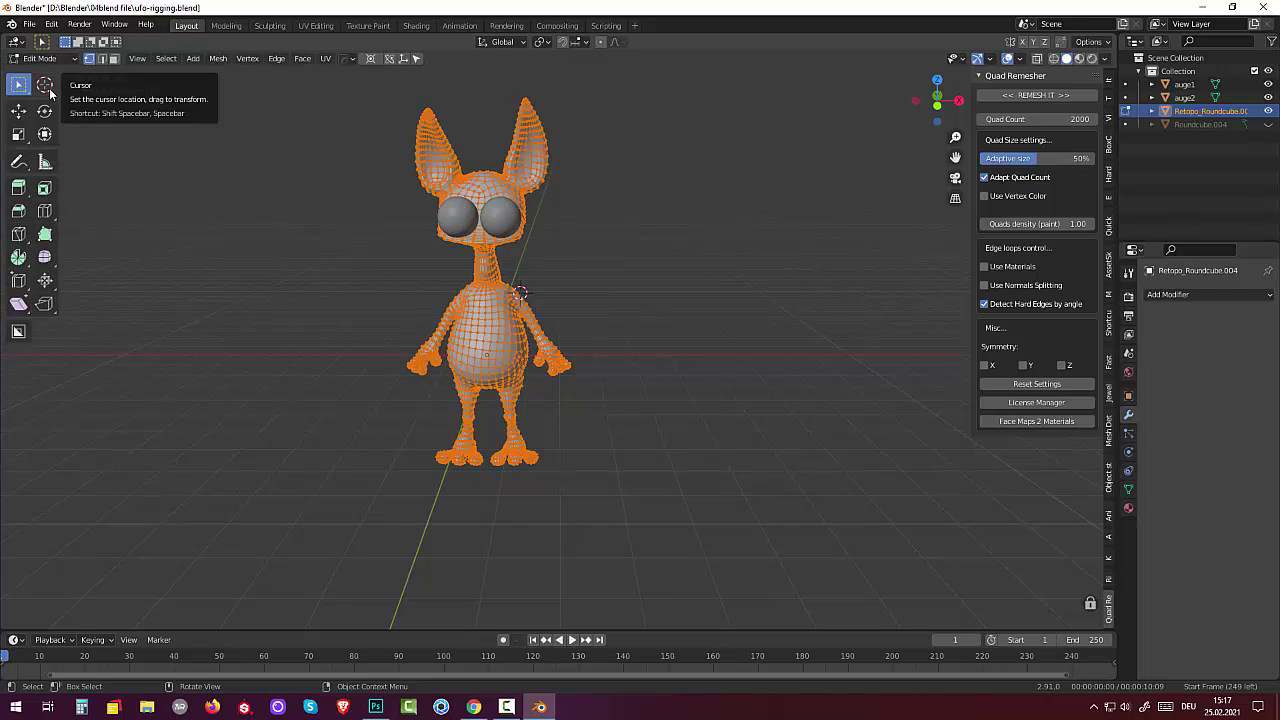
{"action": "left_click", "coordinate": [113, 59]}
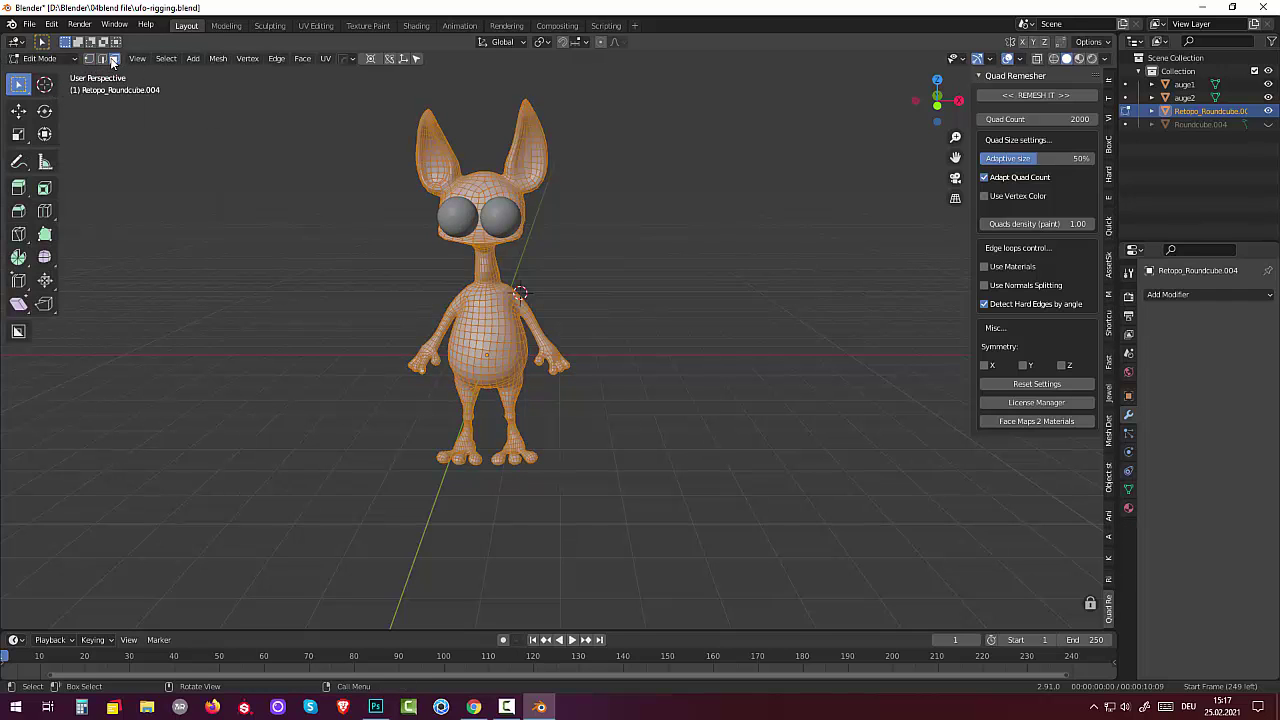
{"action": "scroll", "coordinate": [271, 297], "scroll_direction": "up", "scroll_amount": 2}
{"action": "scroll", "coordinate": [271, 297], "scroll_direction": "up", "scroll_amount": 3}
{"action": "mouse_move", "coordinate": [346, 351]}
{"action": "middle_mouse_down"}
{"action": "mouse_move", "coordinate": [481, 338]}
{"action": "mouse_move", "coordinate": [457, 330]}
{"action": "mouse_move", "coordinate": [563, 473]}
{"action": "mouse_move", "coordinate": [554, 428]}
{"action": "middle_mouse_up"}
{"action": "scroll", "coordinate": [457, 329], "scroll_direction": "down", "scroll_amount": 1}
{"action": "scroll", "coordinate": [457, 329], "scroll_direction": "down", "scroll_amount": 1}
{"action": "key", "text": "alt+a"}
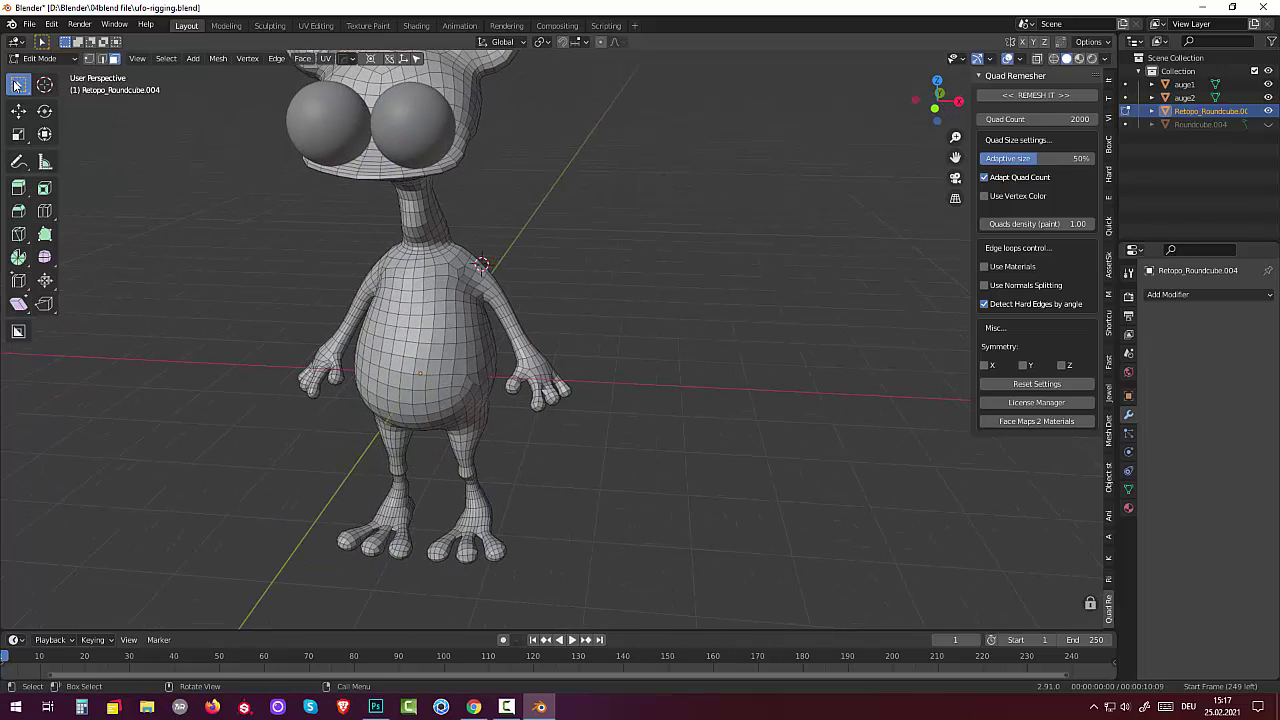
{"action": "left_click", "coordinate": [40, 58]}
Step: Back in Object Mode, apply Shade Smooth to the remeshed alien
{"action": "left_click", "coordinate": [42, 66]}
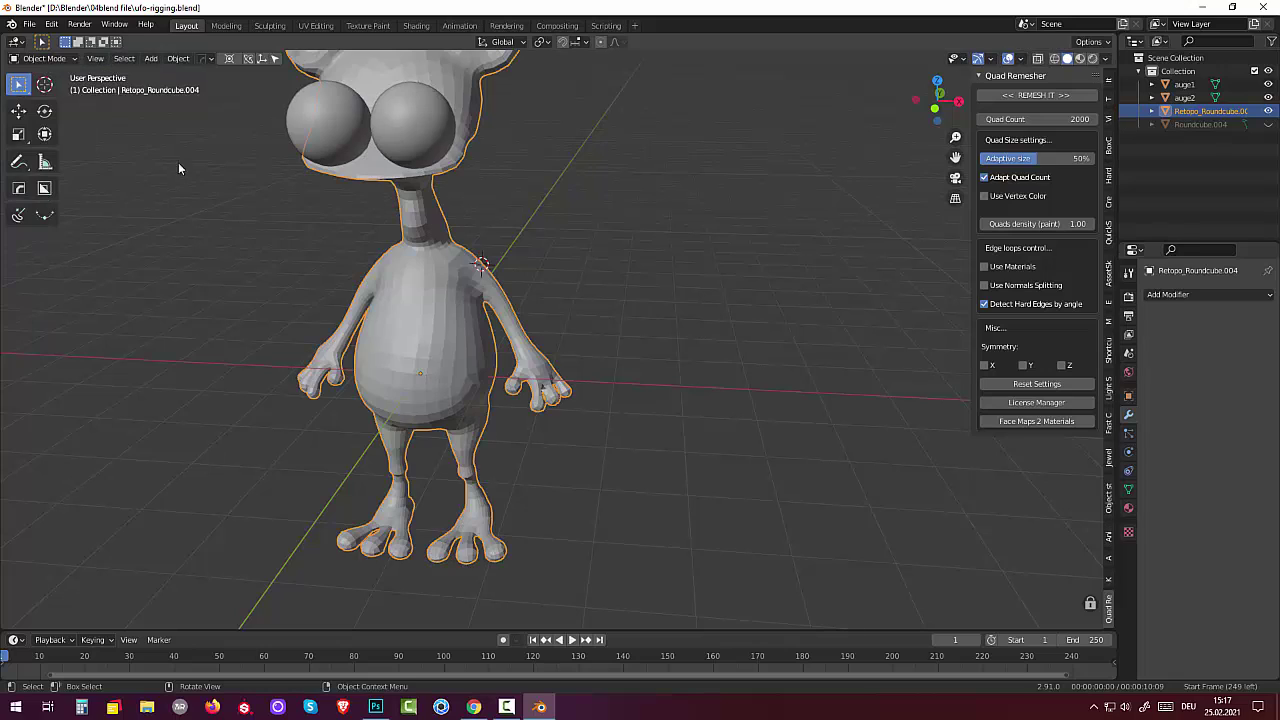
{"action": "right_click", "coordinate": [430, 321]}
{"action": "left_click", "coordinate": [391, 326]}
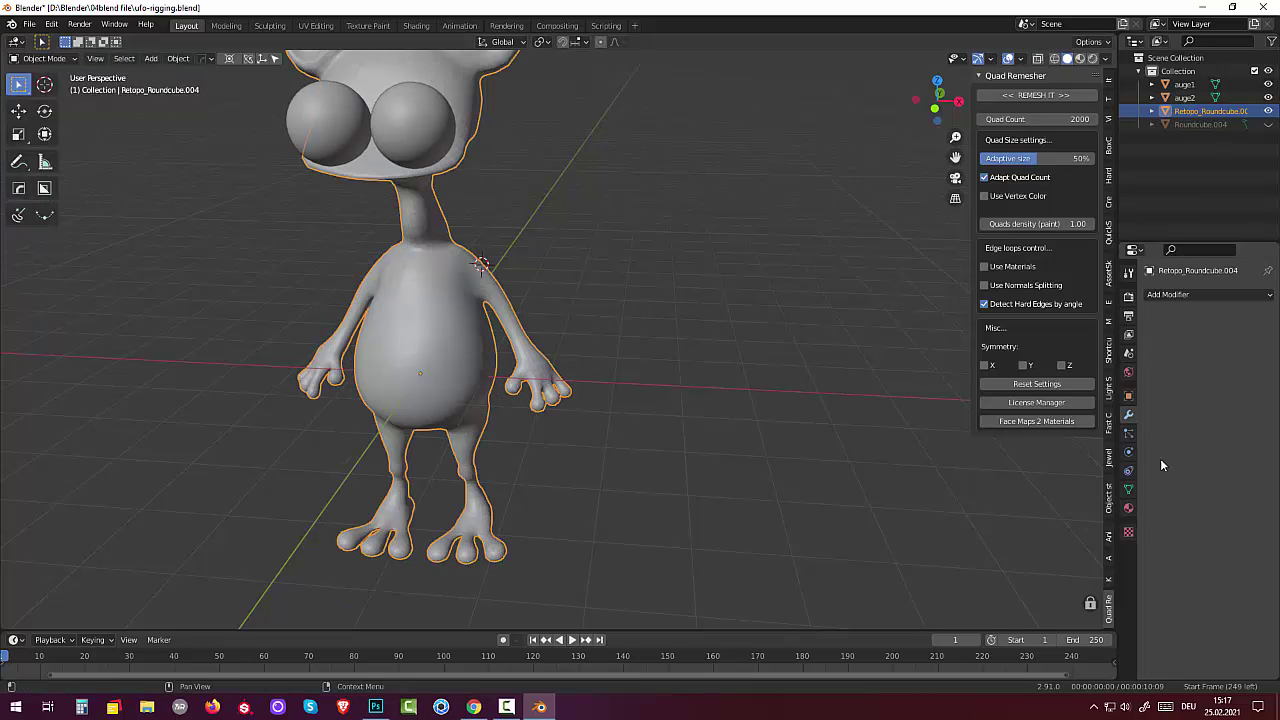
Step: Enable Auto Smooth under Normals and raise the angle to about 59.5°
{"action": "left_click", "coordinate": [1128, 489]}
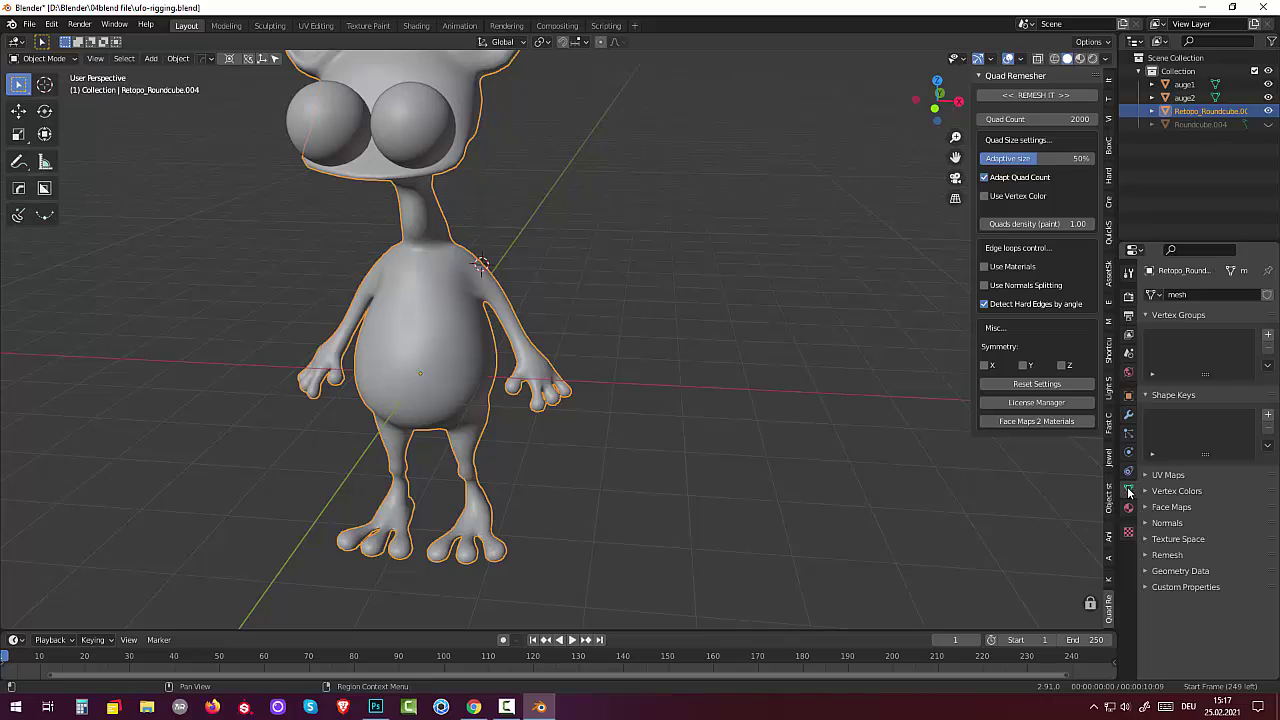
{"action": "left_click", "coordinate": [1166, 523]}
{"action": "left_click", "coordinate": [1194, 542]}
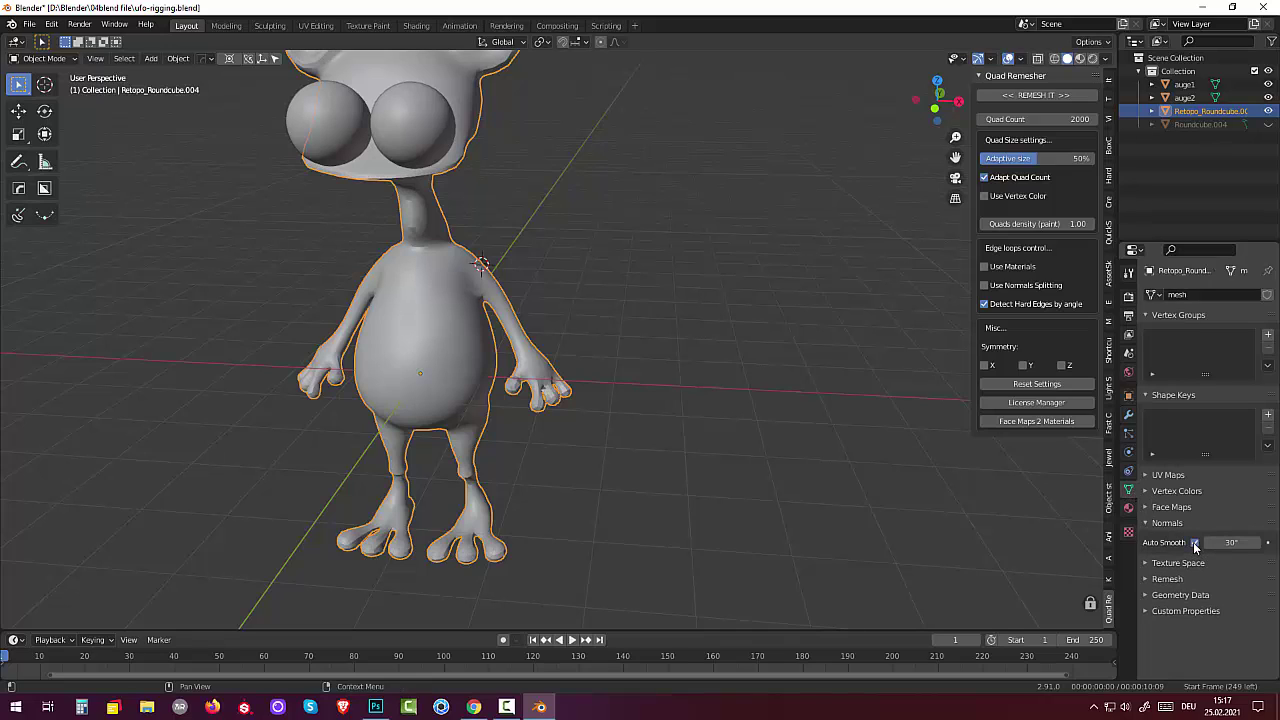
{"action": "left_click", "coordinate": [1194, 542]}
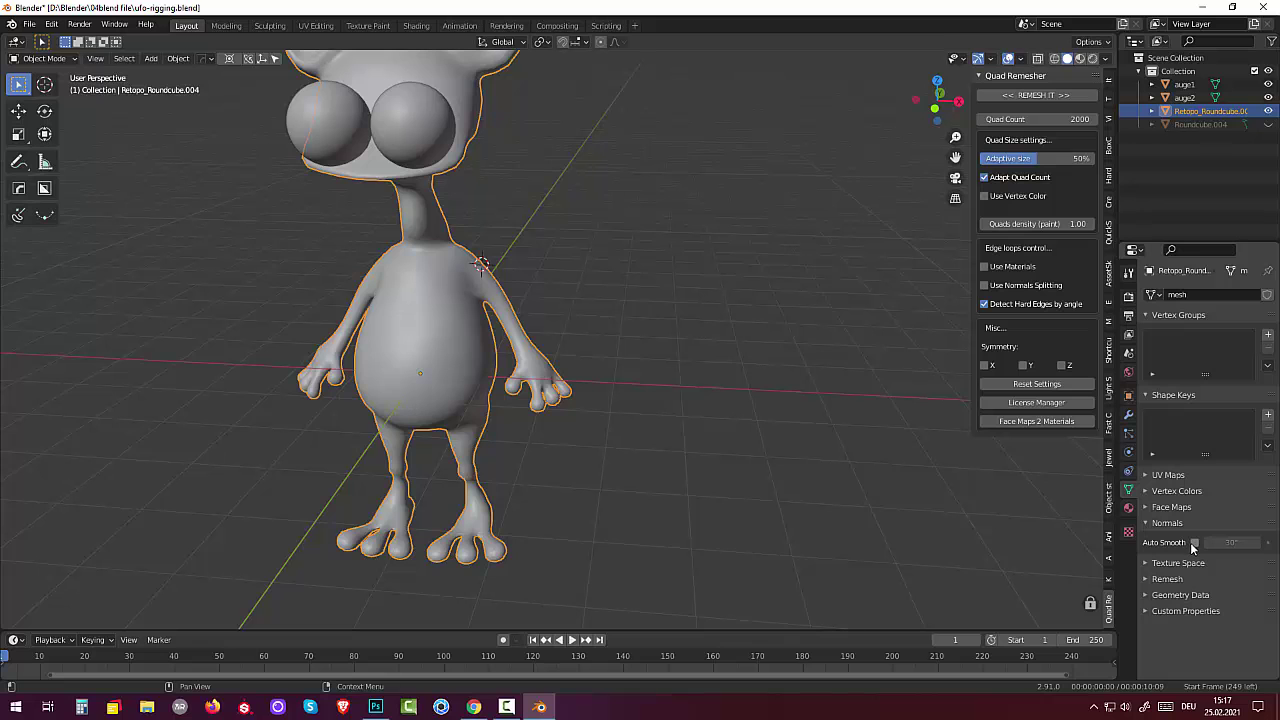
{"action": "mouse_move", "coordinate": [490, 440]}
{"action": "middle_mouse_down"}
{"action": "mouse_move", "coordinate": [615, 407]}
{"action": "mouse_move", "coordinate": [737, 437]}
{"action": "middle_mouse_up"}
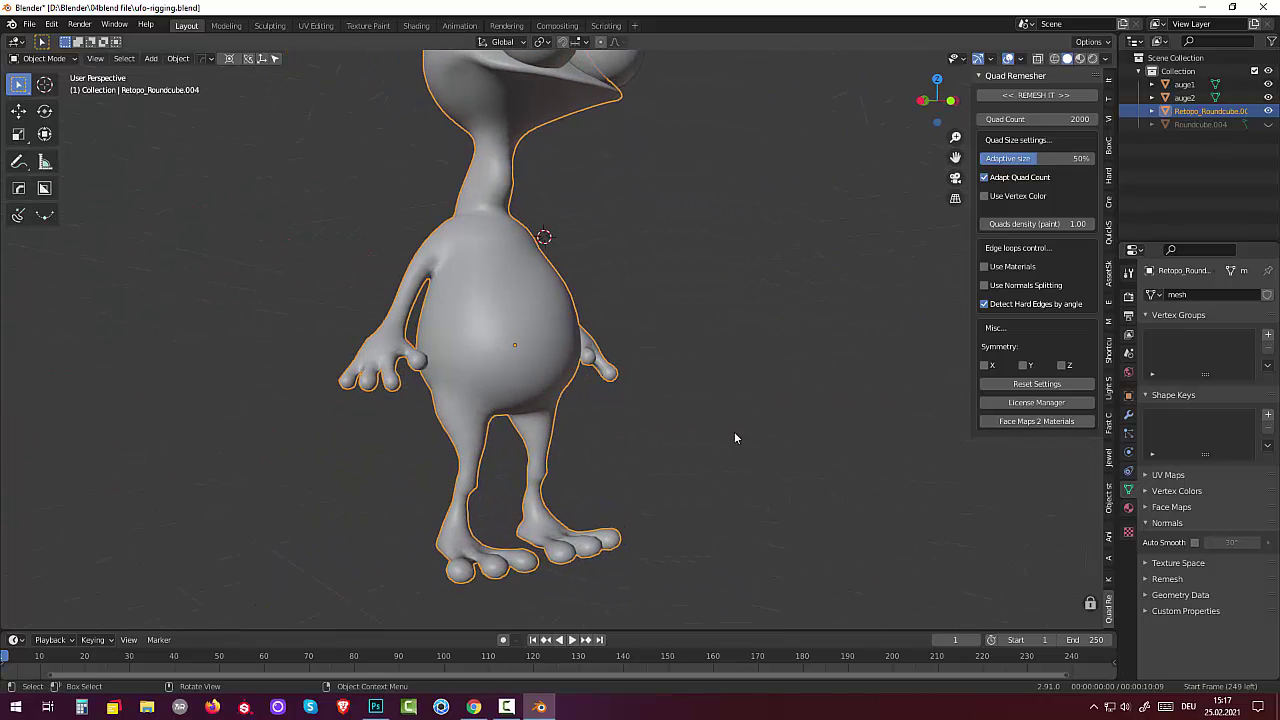
{"action": "left_click", "coordinate": [1194, 542]}
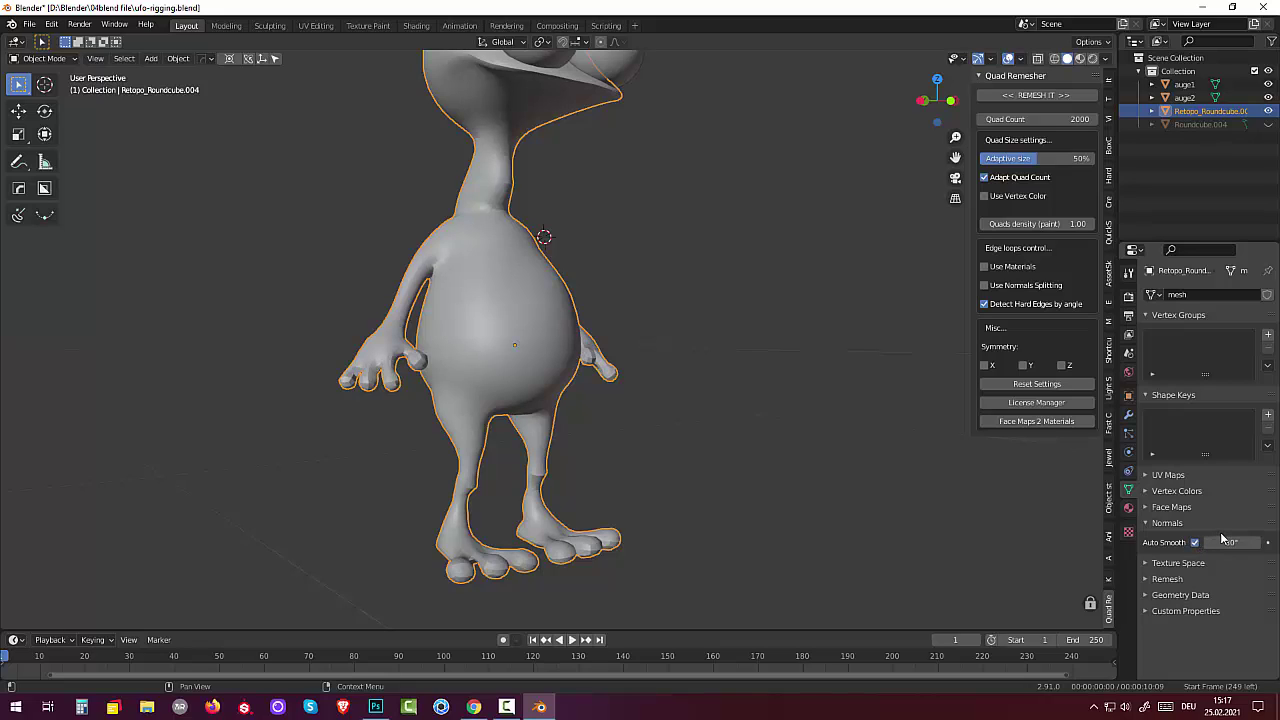
{"action": "left_click_drag", "start_coordinate": [1226, 542], "coordinate": [1250, 542]}
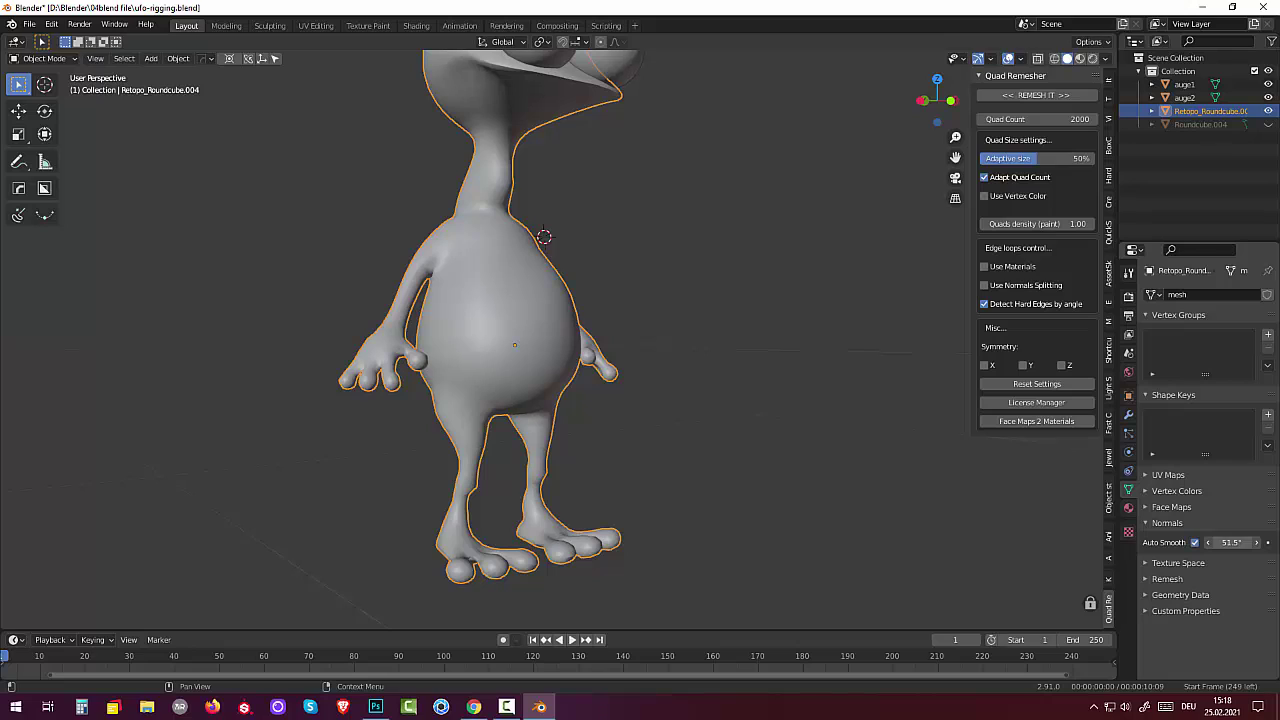
{"action": "left_click_drag", "start_coordinate": [1230, 542], "coordinate": [1234, 542]}
Step: Deselect the alien and orbit back to a front view to judge the shading
{"action": "left_click", "coordinate": [742, 492]}
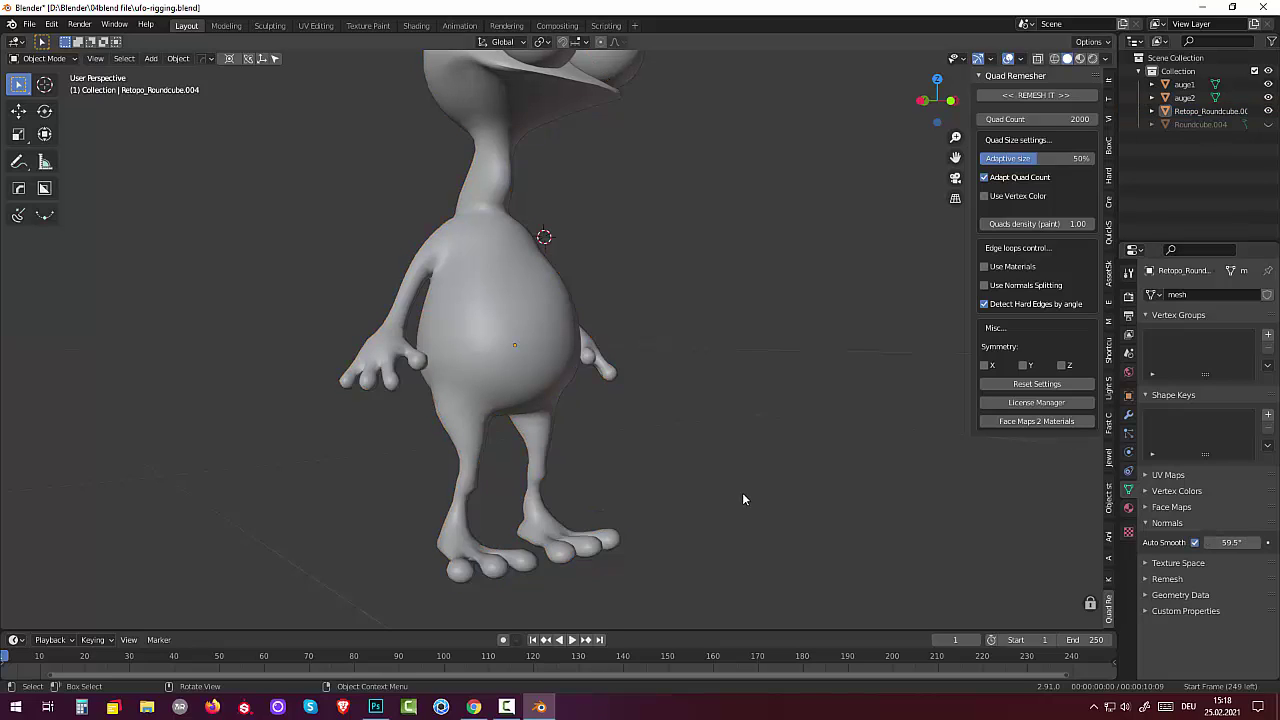
{"action": "scroll", "coordinate": [799, 477], "scroll_direction": "down", "scroll_amount": 2}
{"action": "scroll", "coordinate": [748, 457], "scroll_direction": "down", "scroll_amount": 2}
{"action": "mouse_move", "coordinate": [748, 457]}
{"action": "middle_mouse_down"}
{"action": "mouse_move", "coordinate": [486, 492]}
{"action": "mouse_move", "coordinate": [514, 463]}
{"action": "mouse_move", "coordinate": [677, 454]}
{"action": "mouse_move", "coordinate": [751, 468]}
{"action": "mouse_move", "coordinate": [711, 487]}
{"action": "middle_mouse_up"}
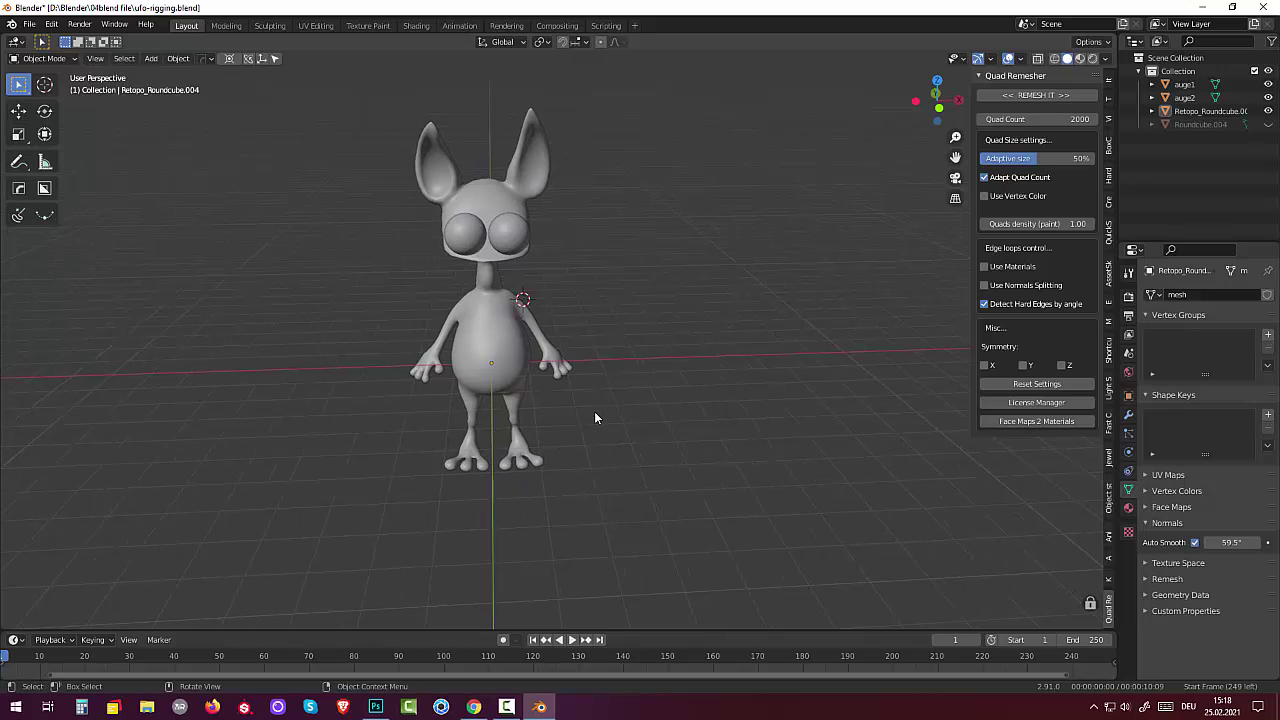
Step: In front orthographic view, select the alien body and snap the 3D cursor to it
{"action": "key", "text": "KP_1"}
{"action": "left_click", "coordinate": [489, 337]}
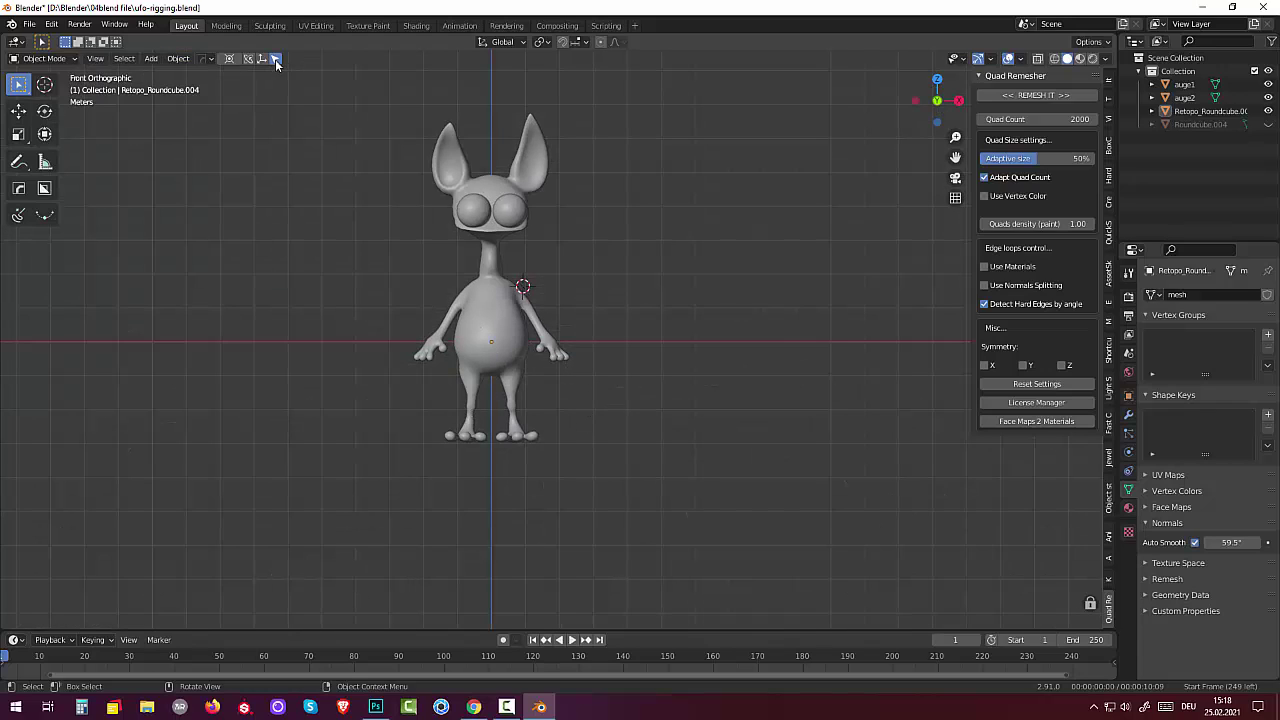
{"action": "left_click", "coordinate": [261, 58]}
{"action": "left_click", "coordinate": [30, 59]}
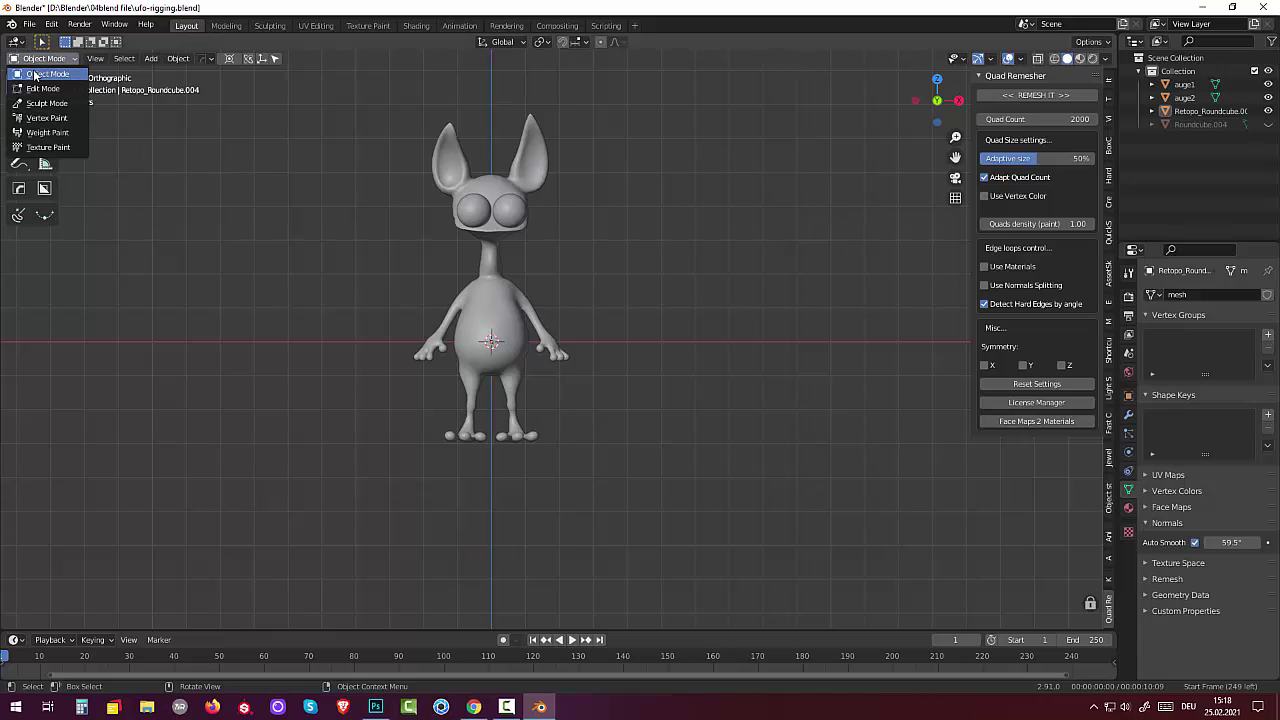
{"action": "left_click", "coordinate": [38, 74]}
{"action": "left_click", "coordinate": [490, 316]}
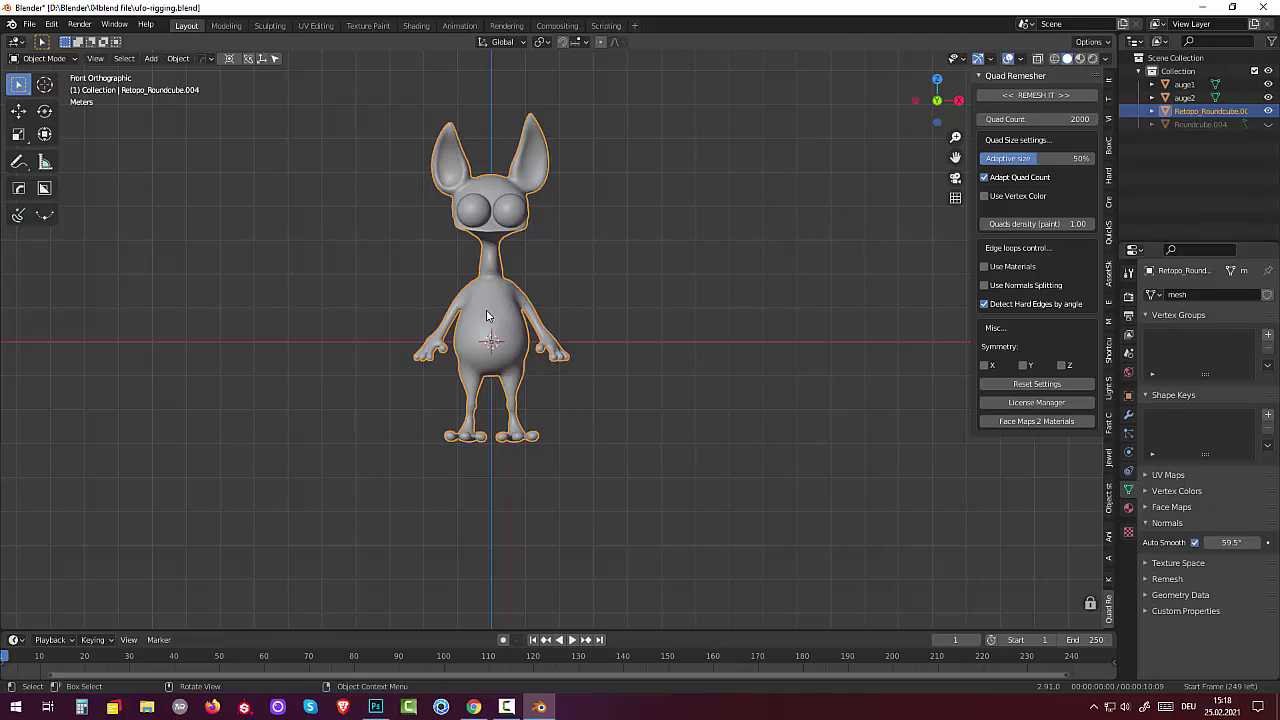
{"action": "key", "text": "g"}
{"action": "key", "text": "z"}
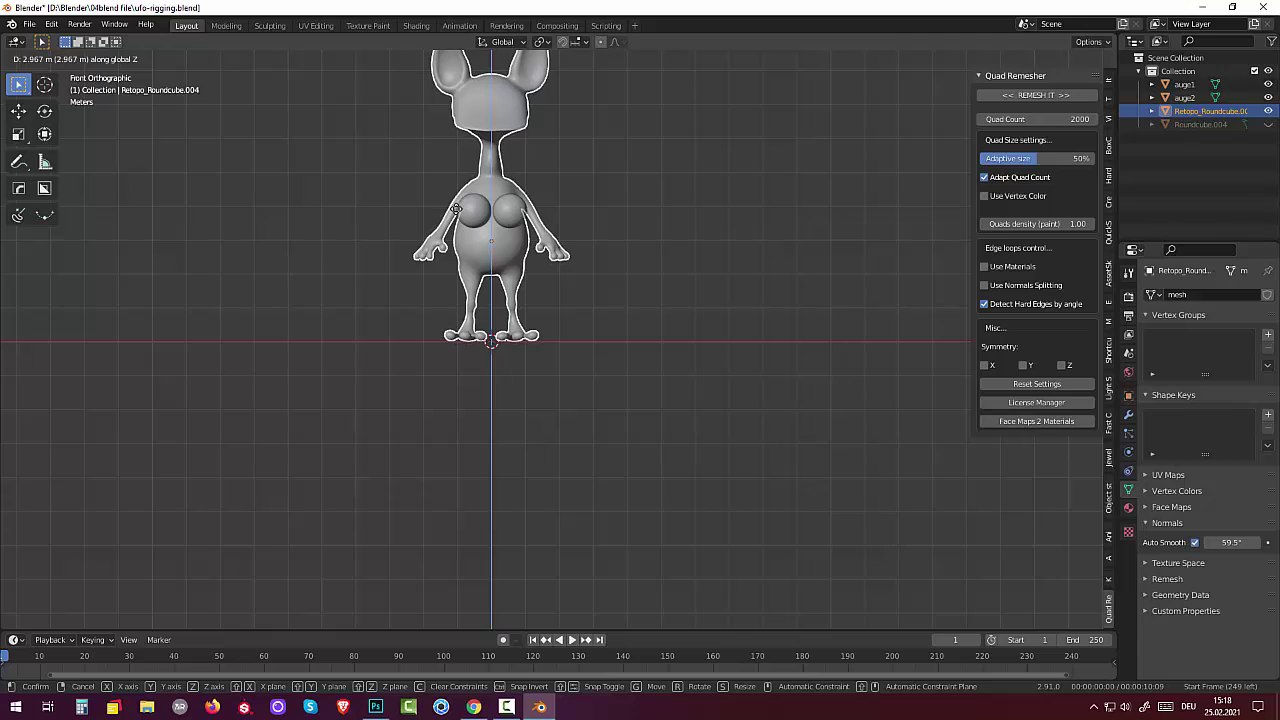
{"action": "right_click", "coordinate": [455, 208]}
Step: Move the body with eyes auge1 and auge2 up along Z until the feet meet the ground
{"action": "left_click", "coordinate": [509, 215], "text": "shift"}
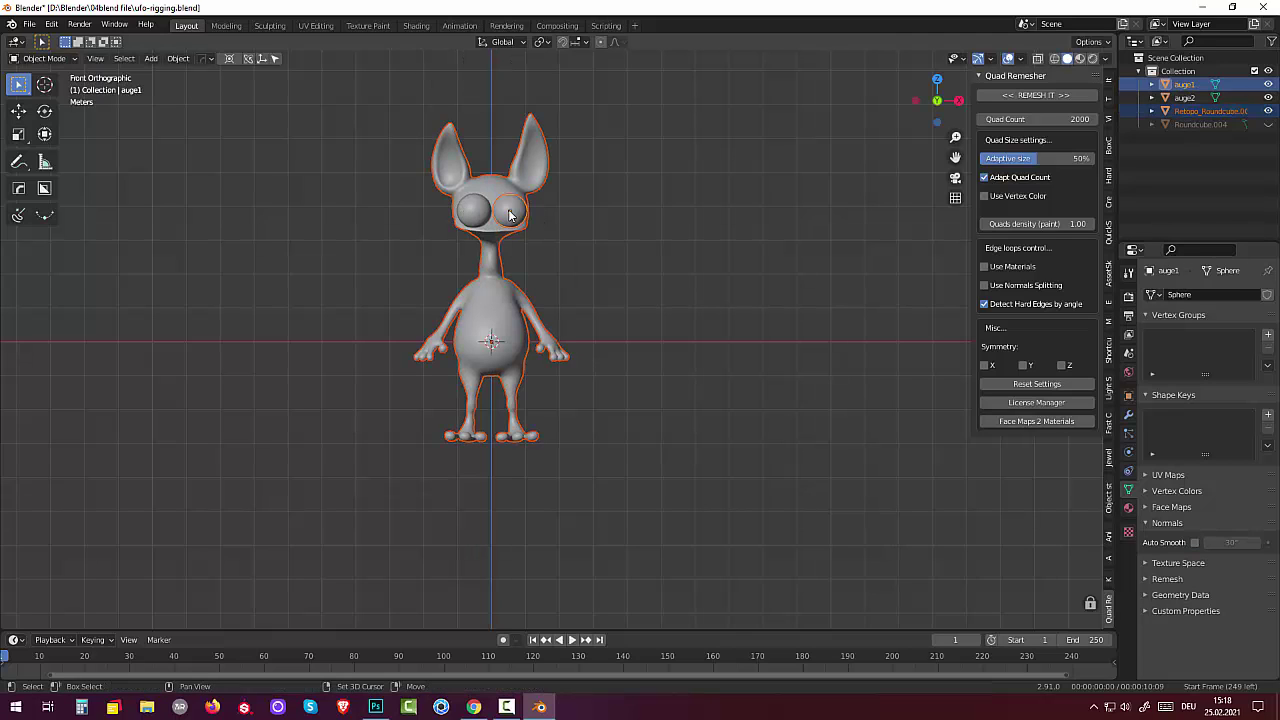
{"action": "left_click", "coordinate": [484, 214], "text": "shift"}
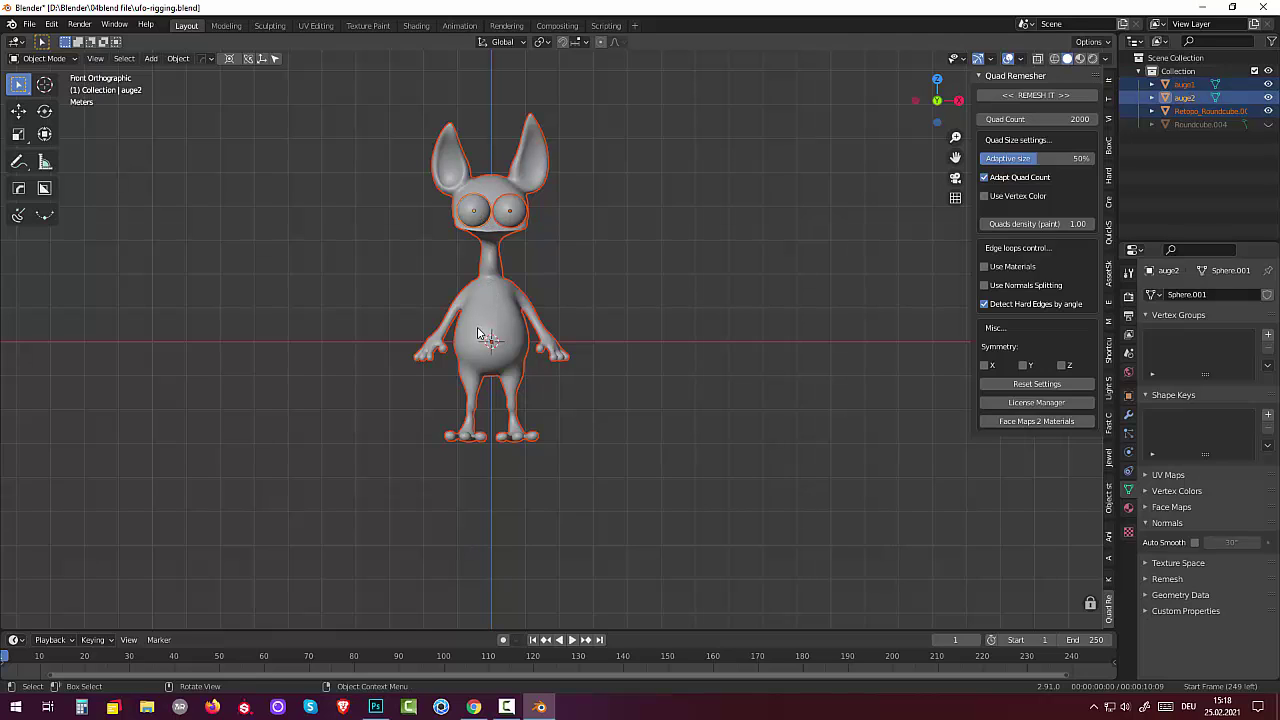
{"action": "key", "text": "g"}
{"action": "key", "text": "z"}
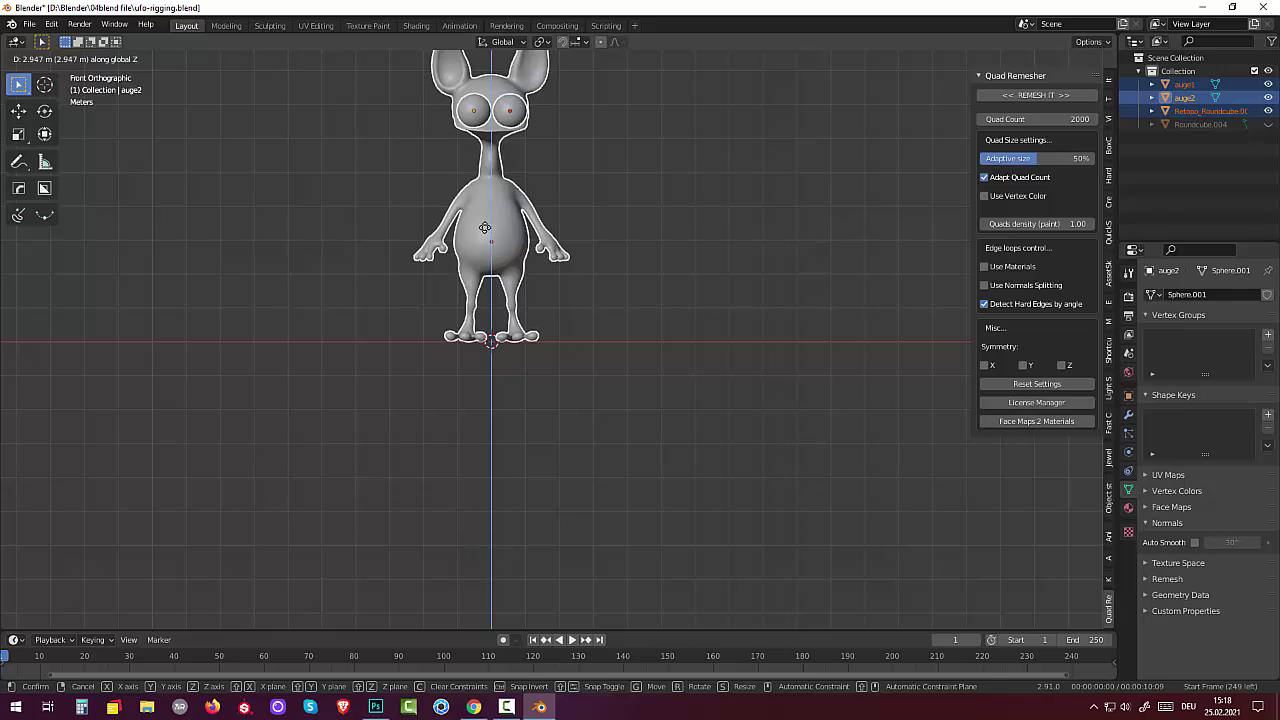
{"action": "left_click", "coordinate": [484, 228]}
{"action": "key", "text": "ctrl+z"}
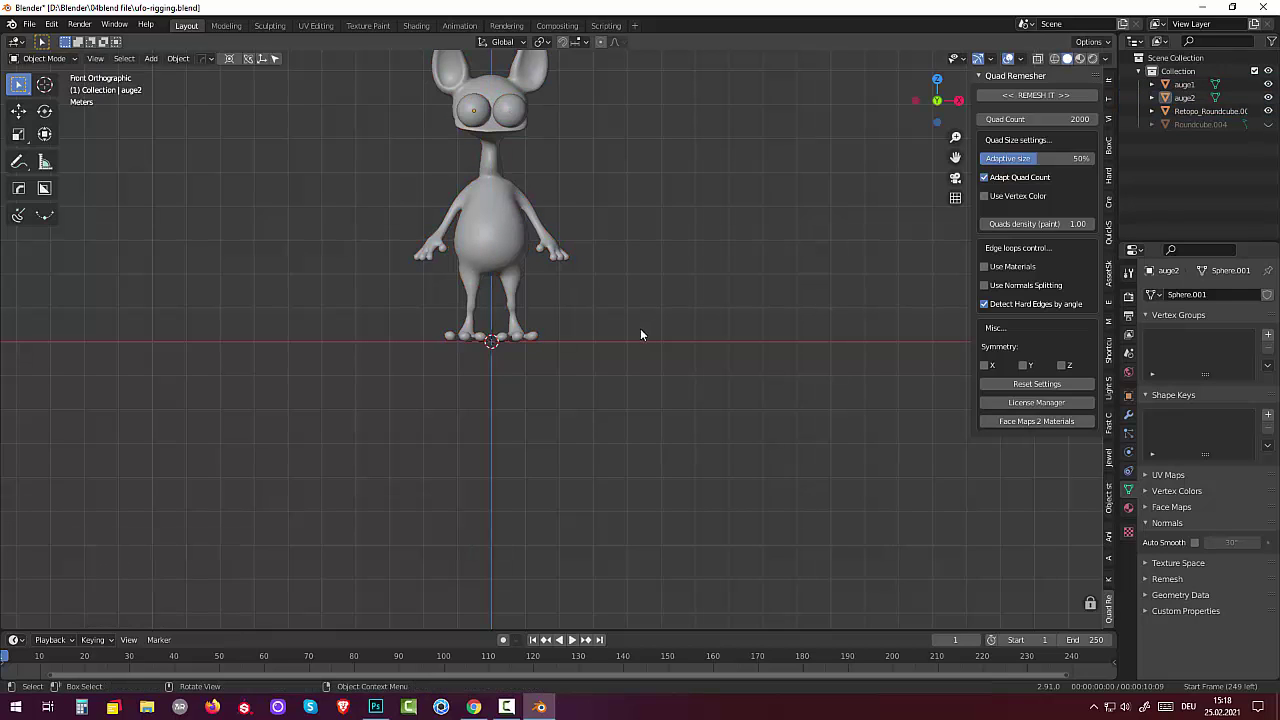
{"action": "key", "text": "ctrl+z"}
{"action": "key", "text": "ctrl+z"}
{"action": "scroll", "coordinate": [633, 310], "scroll_direction": "up", "scroll_amount": 5}
{"action": "scroll", "coordinate": [640, 300], "scroll_direction": "down", "scroll_amount": 3}
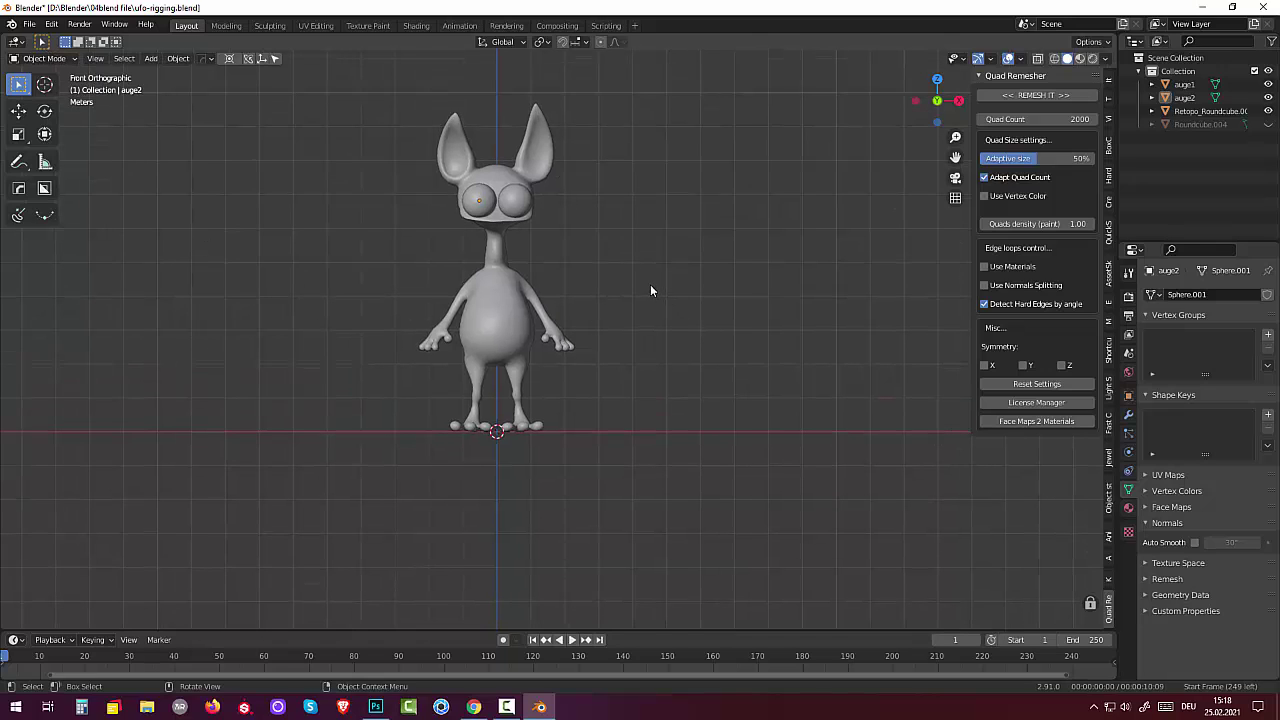
{"action": "key", "text": "shift+a"}
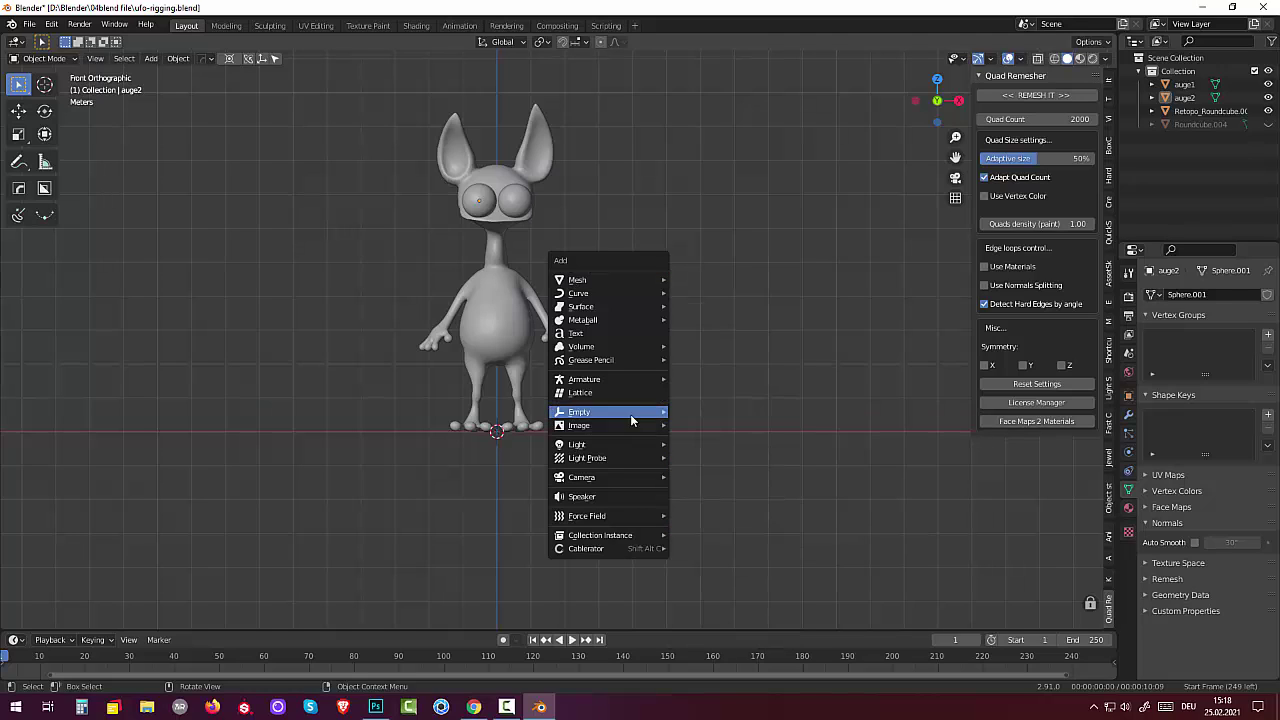
{"action": "mouse_move", "coordinate": [584, 379]}
{"action": "mouse_move", "coordinate": [728, 418]}
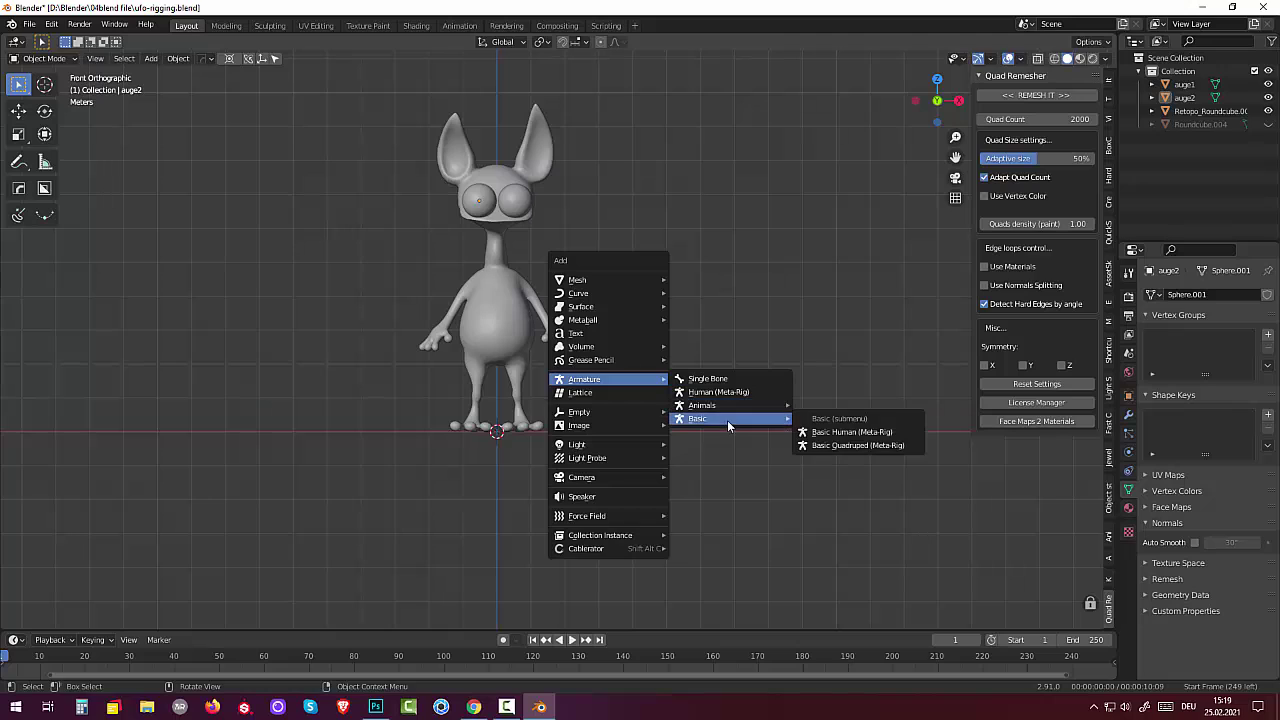
Step: Add a Basic Human (Meta-Rig) armature from the Armature > Basic menu
{"action": "left_click", "coordinate": [868, 441]}
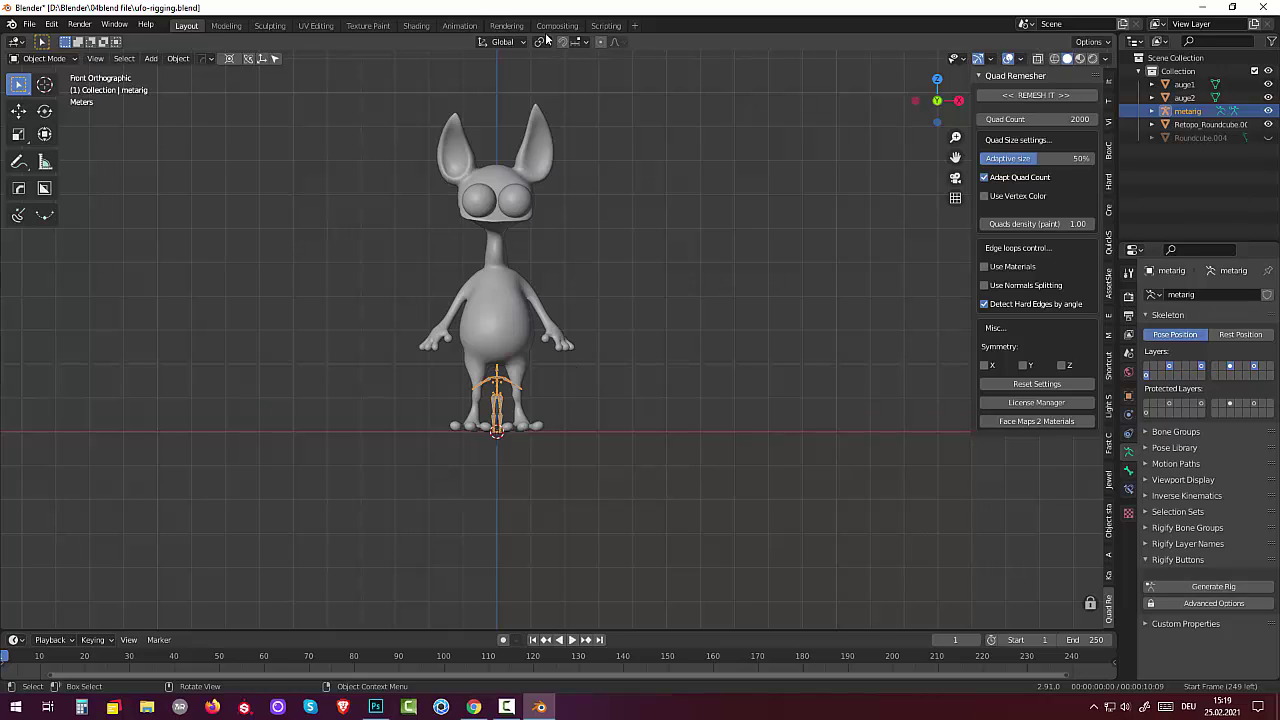
Step: In Edit Mode, scale the metarig's bones up slightly
{"action": "left_click", "coordinate": [55, 65]}
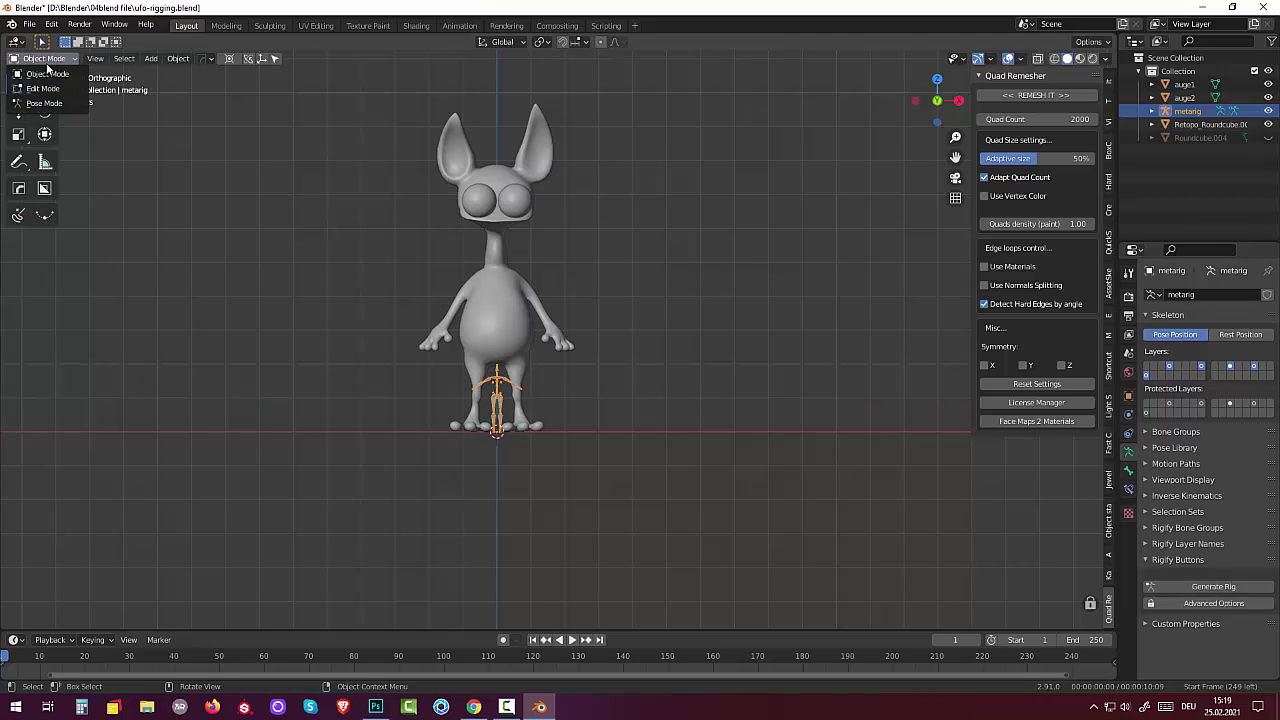
{"action": "left_click", "coordinate": [48, 93]}
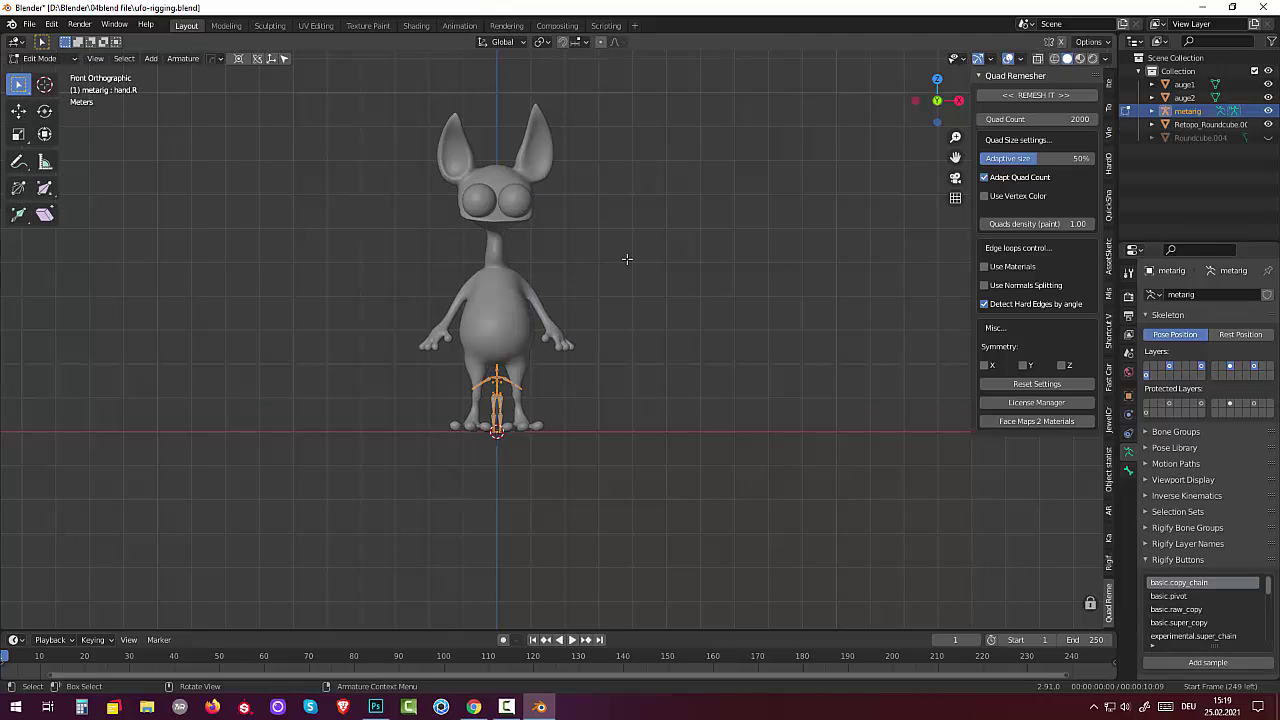
{"action": "key", "text": "s"}
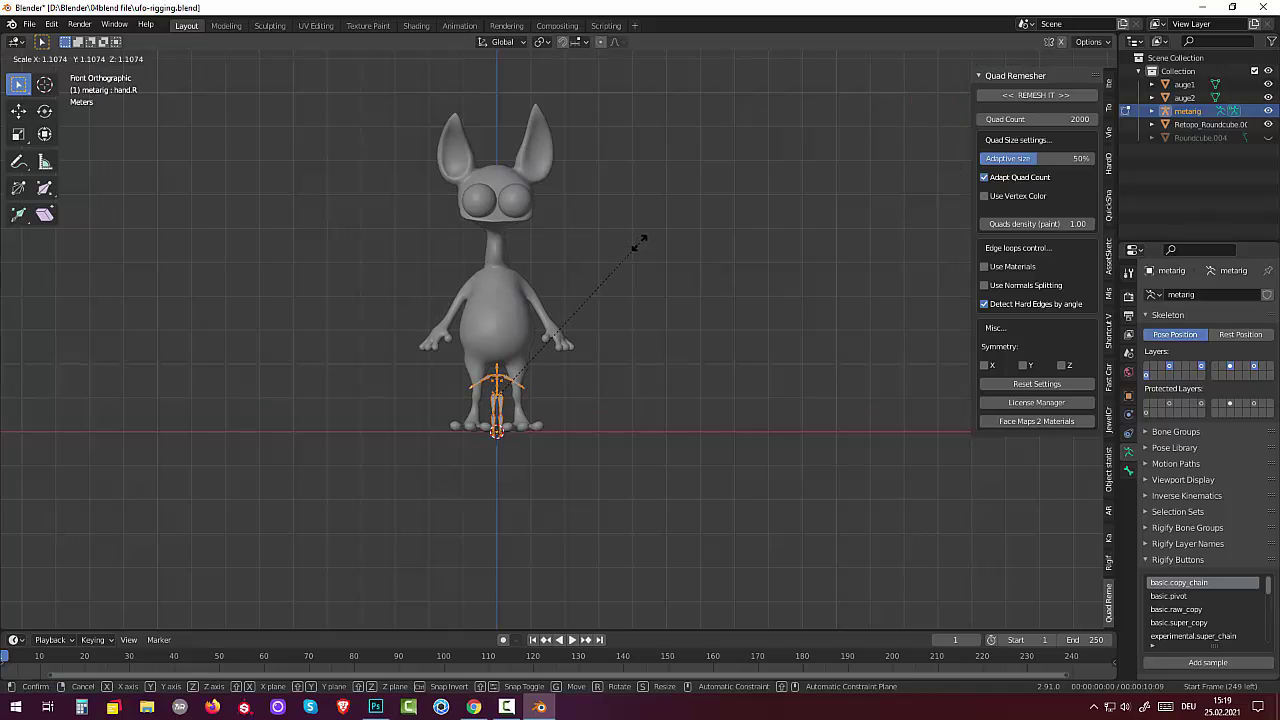
{"action": "left_click", "coordinate": [640, 243]}
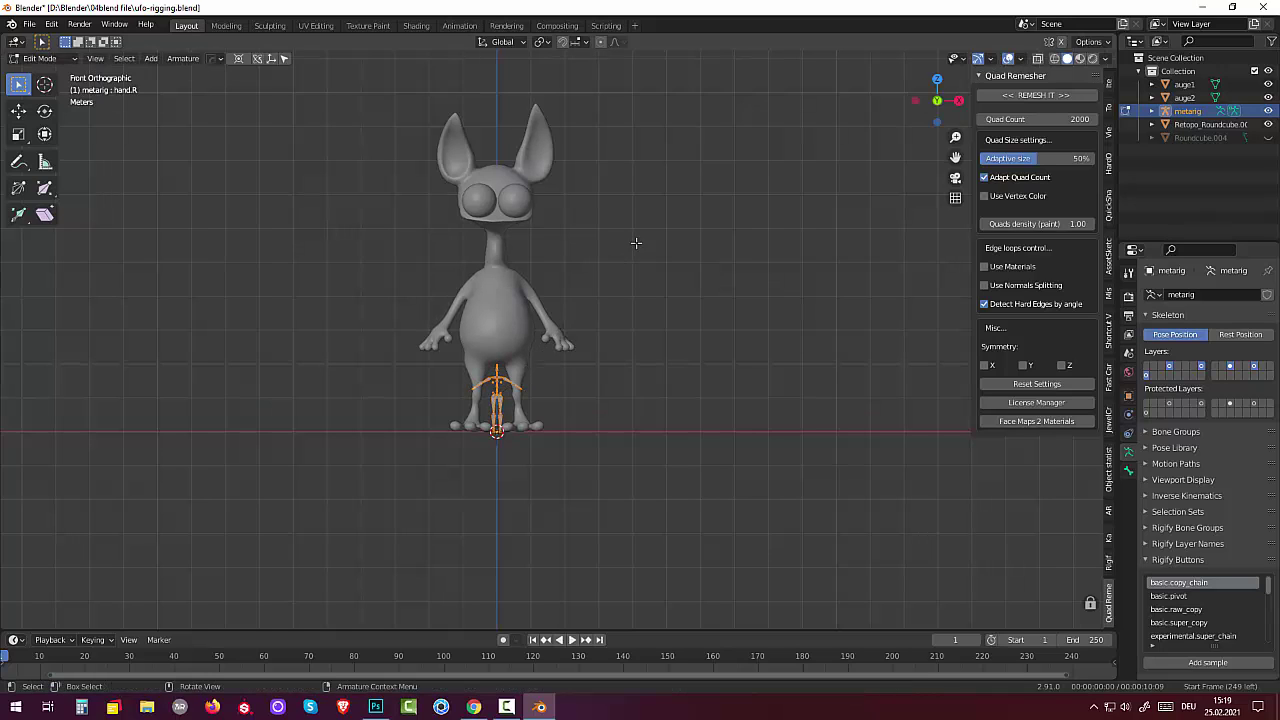
{"action": "left_click", "coordinate": [184, 62]}
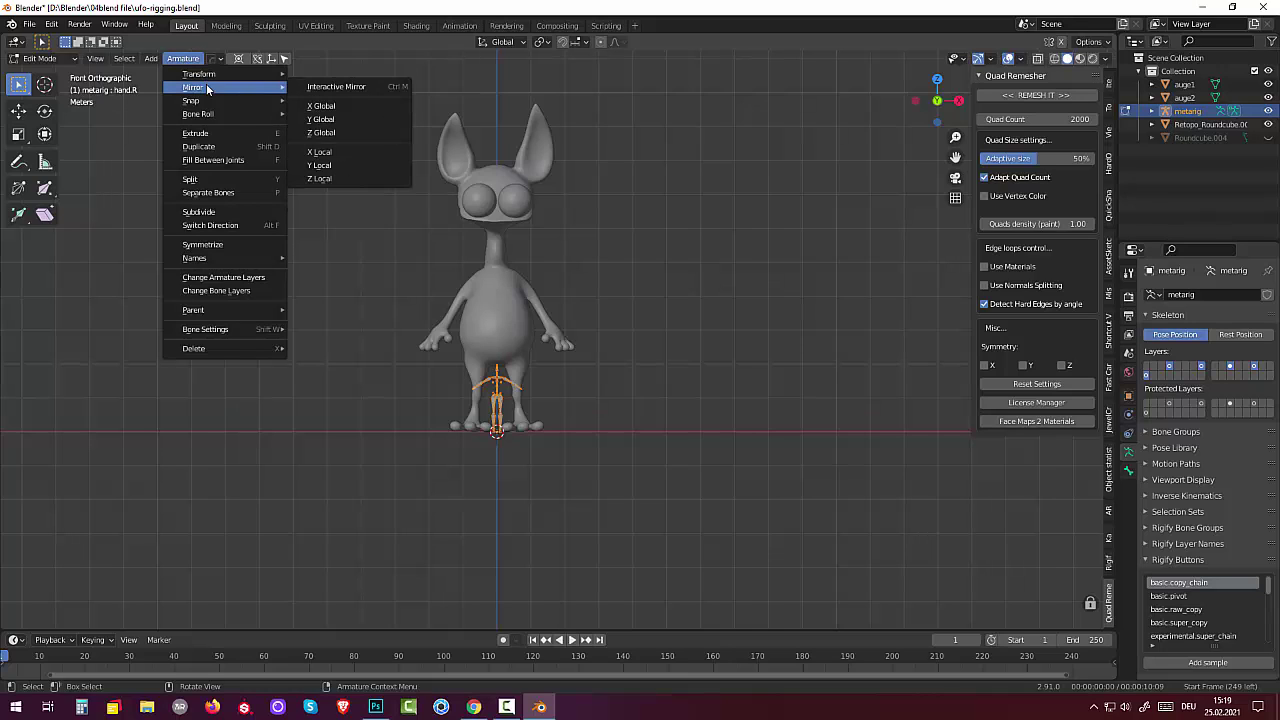
Step: In Object Mode, scale the whole metarig by 2.958 and orbit to view it from the side
{"action": "left_click", "coordinate": [40, 60]}
{"action": "left_click", "coordinate": [40, 72]}
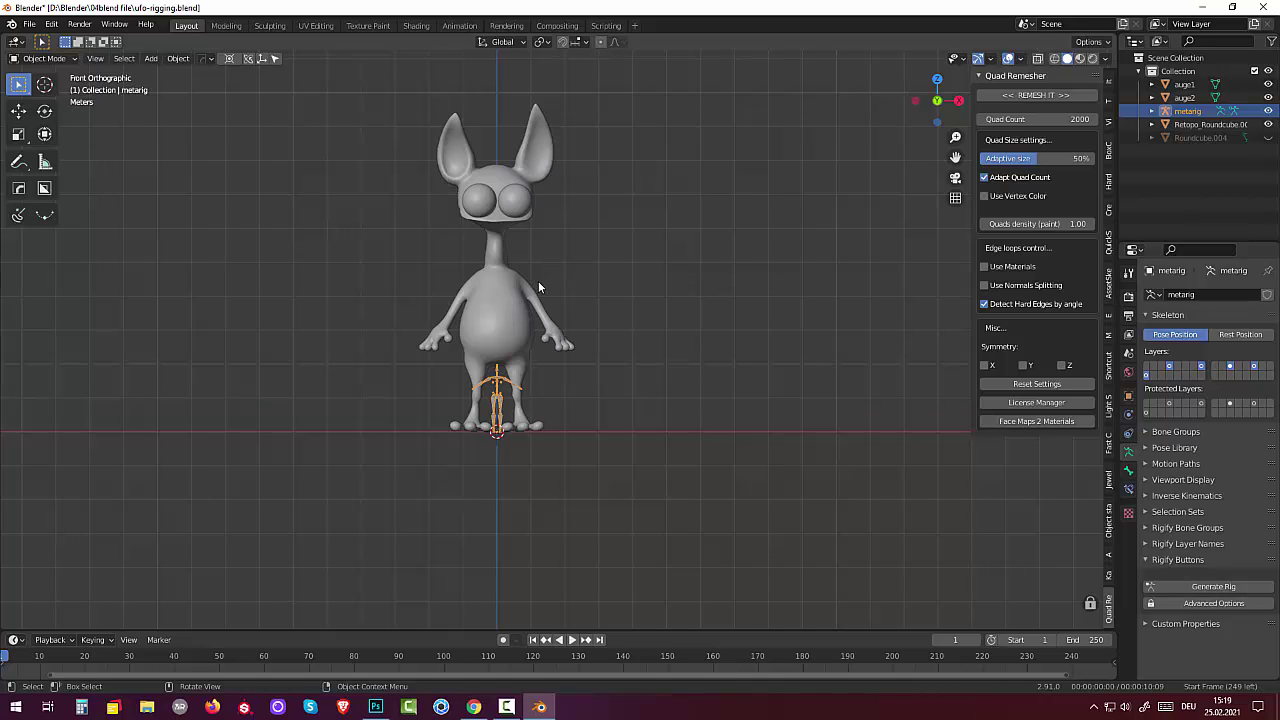
{"action": "key", "text": "s"}
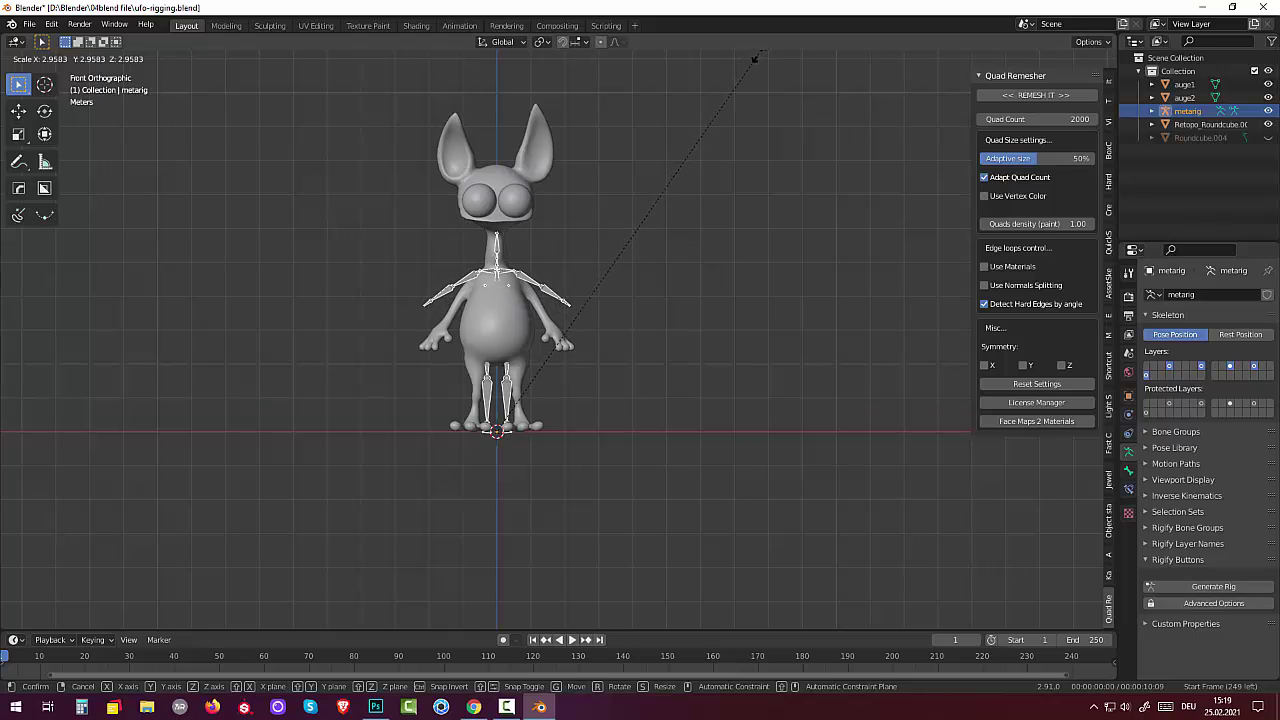
{"action": "left_click", "coordinate": [755, 58]}
{"action": "mouse_move", "coordinate": [743, 120]}
{"action": "middle_mouse_down"}
{"action": "mouse_move", "coordinate": [608, 170]}
{"action": "mouse_move", "coordinate": [560, 170]}
{"action": "mouse_move", "coordinate": [555, 158]}
{"action": "middle_mouse_up"}
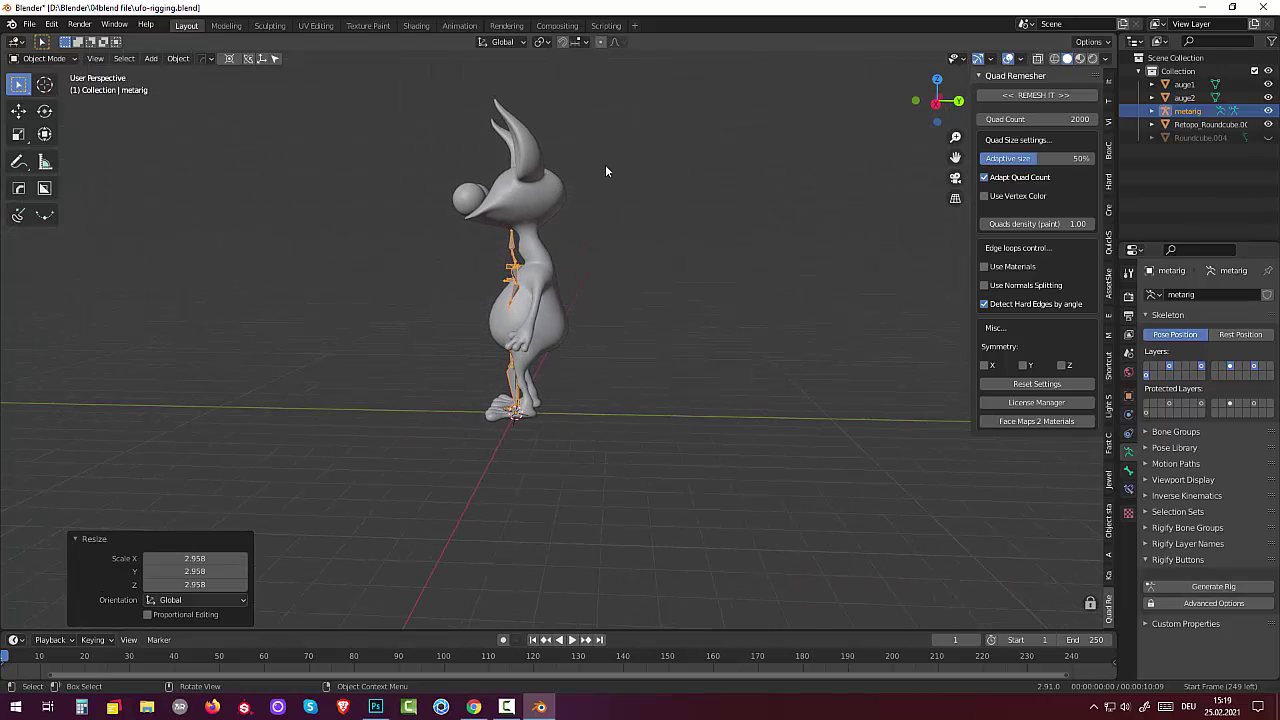
Step: Tick In Front in the armature's Viewport Display and switch to right orthographic view
{"action": "left_click", "coordinate": [1160, 481]}
{"action": "left_click", "coordinate": [1196, 577]}
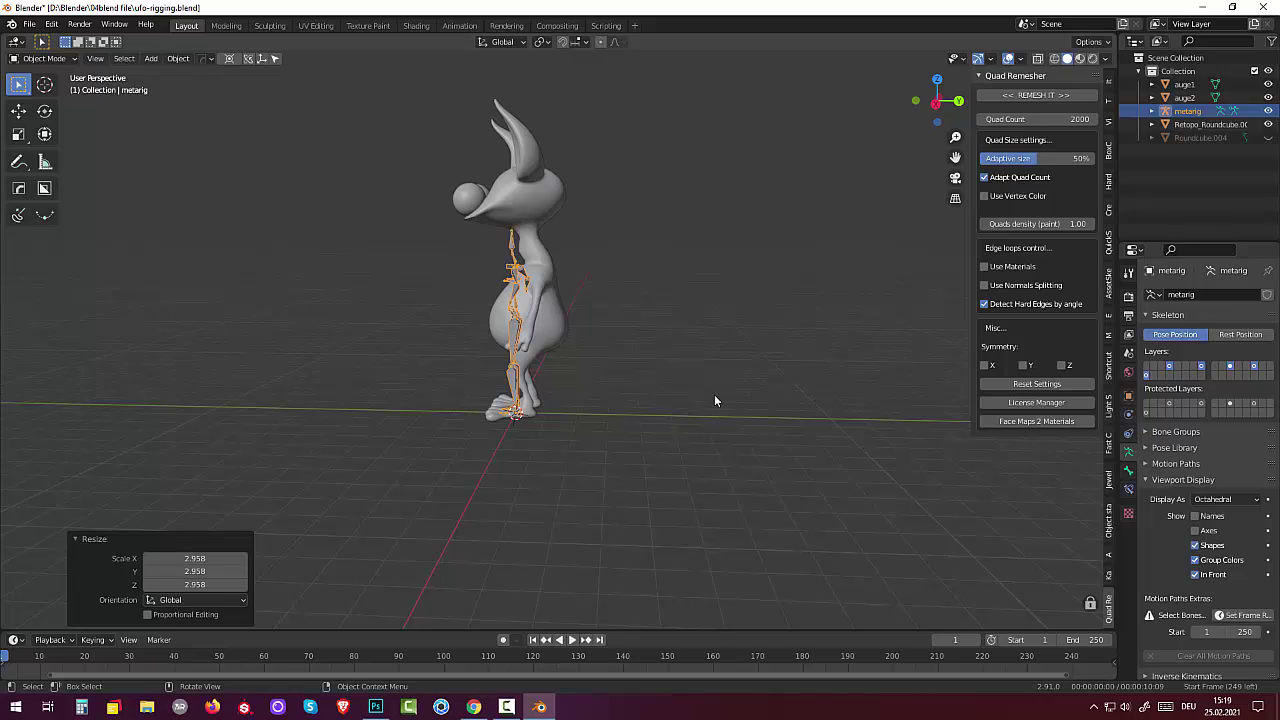
{"action": "key", "text": "KP_3"}
{"action": "scroll", "coordinate": [683, 415], "scroll_direction": "up", "scroll_amount": 2}
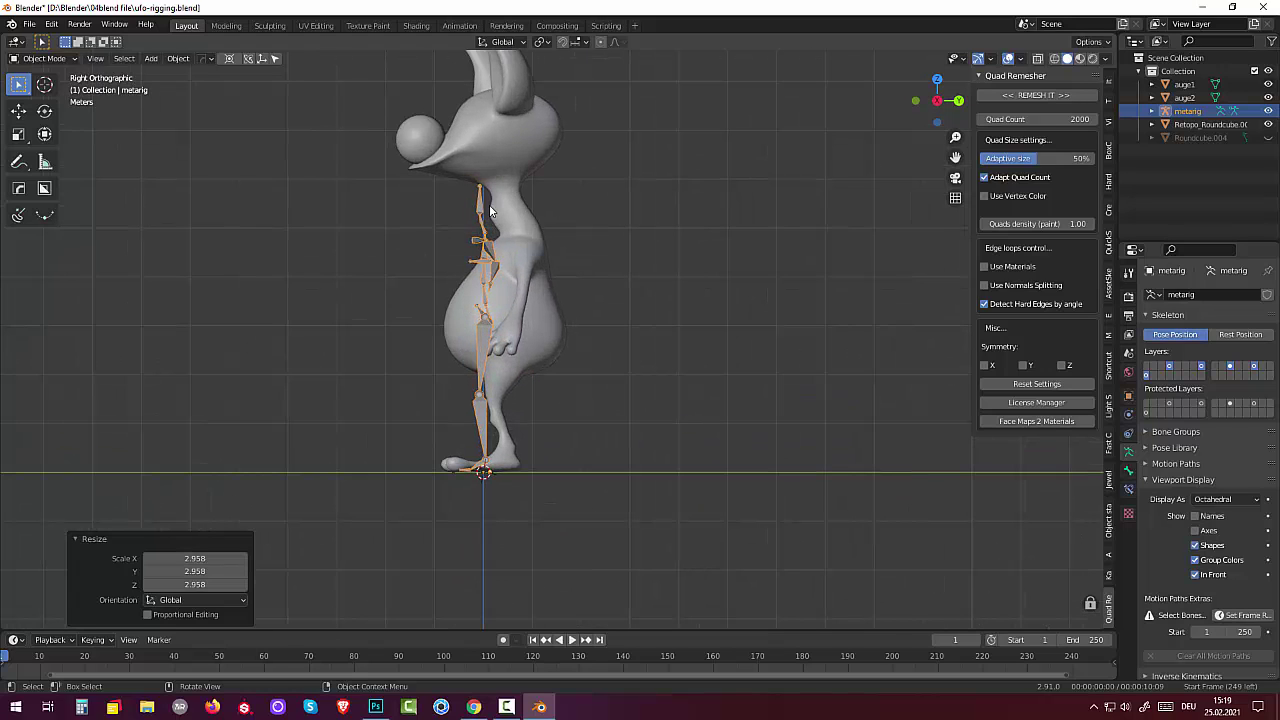
{"action": "left_click", "coordinate": [480, 208]}
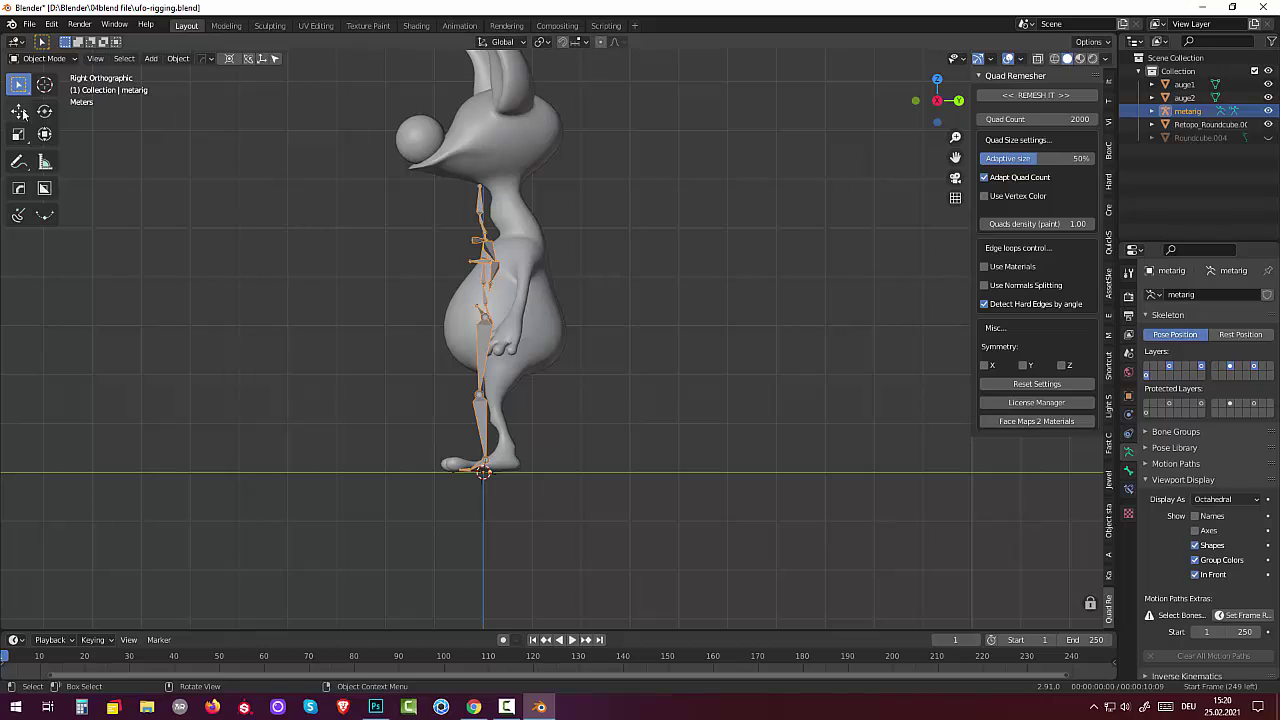
Step: In Edit Mode, move the spine.004, spine.005 and spine.006 joints up into the neck and head
{"action": "left_click", "coordinate": [42, 58]}
{"action": "left_click", "coordinate": [42, 89]}
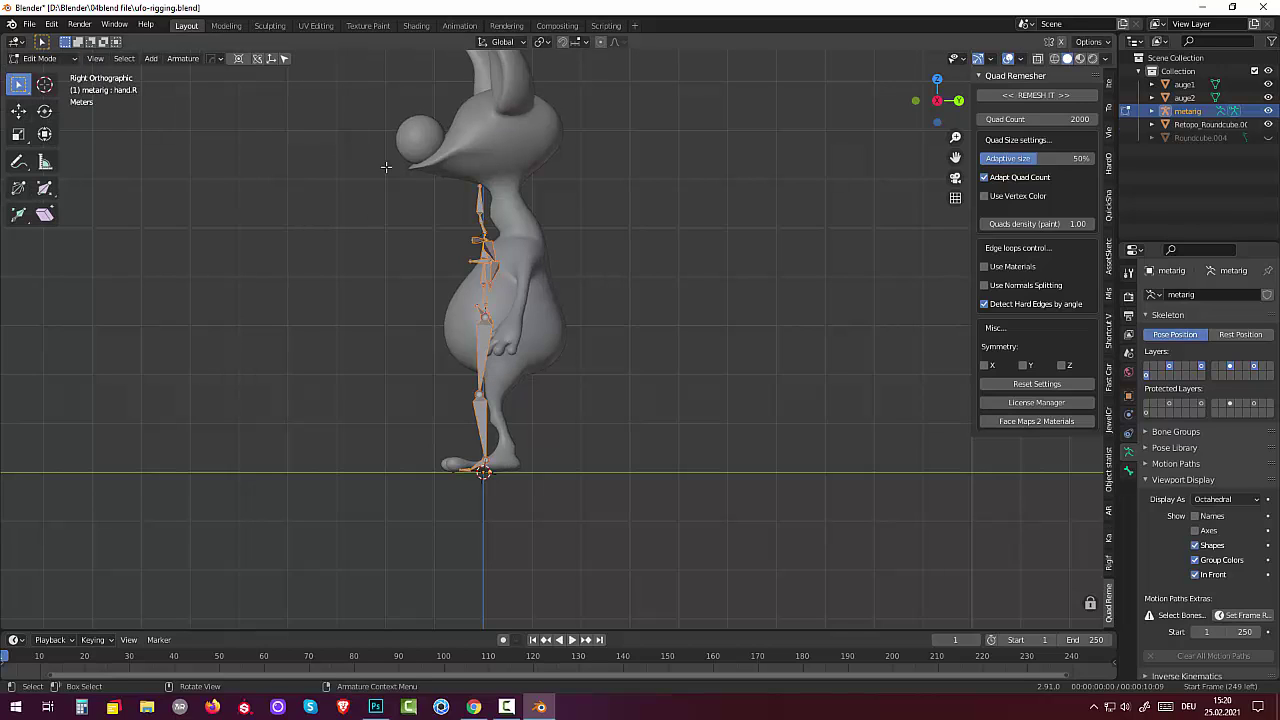
{"action": "left_click", "coordinate": [481, 210]}
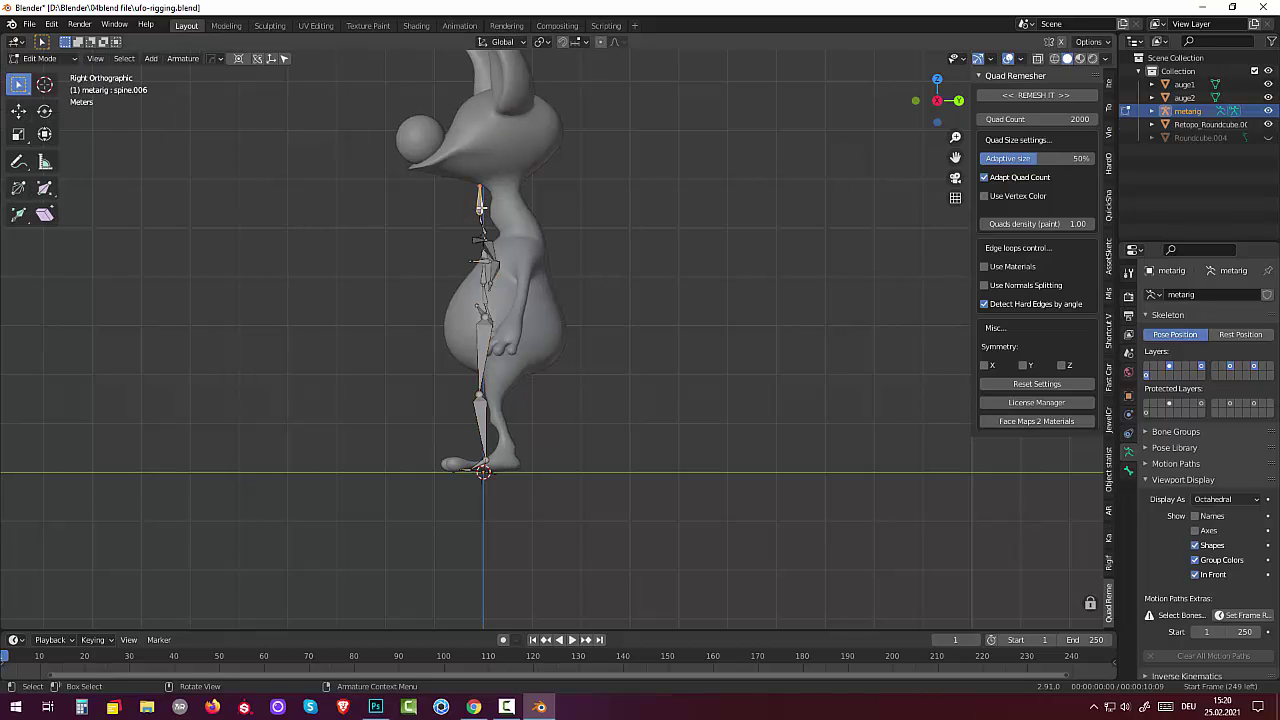
{"action": "key", "text": "g"}
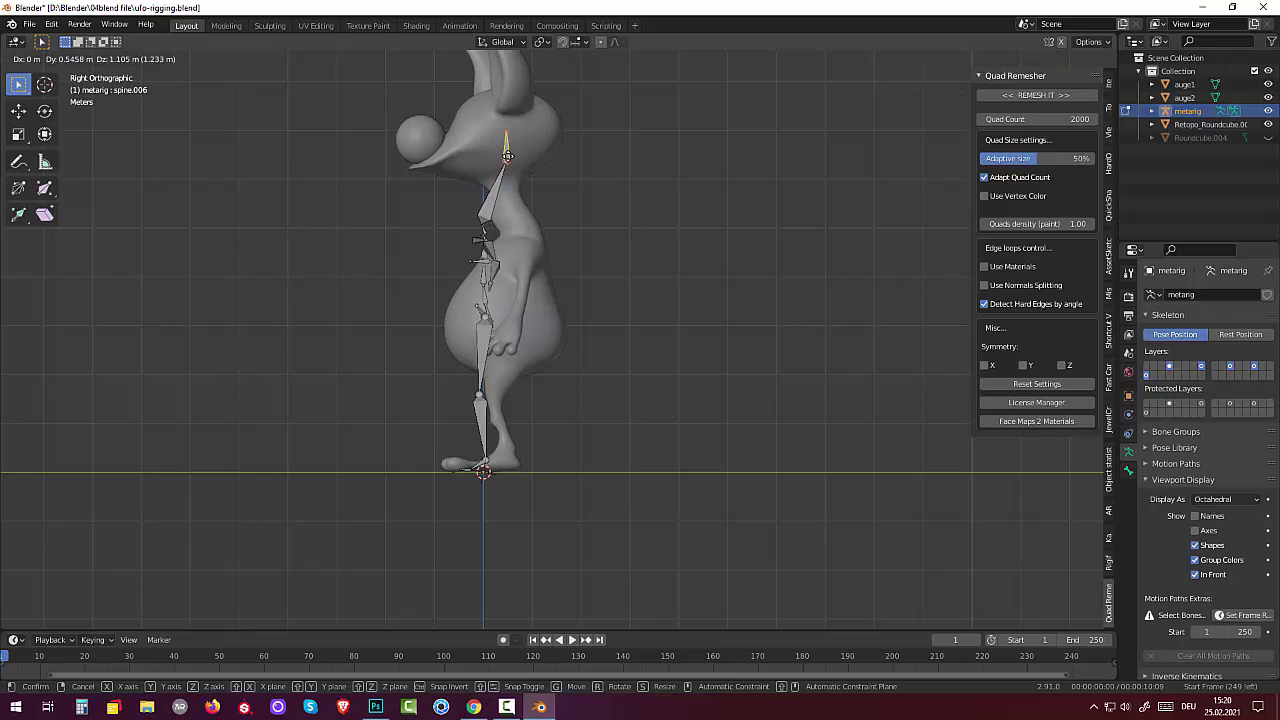
{"action": "left_click", "coordinate": [507, 153]}
{"action": "left_click", "coordinate": [483, 217]}
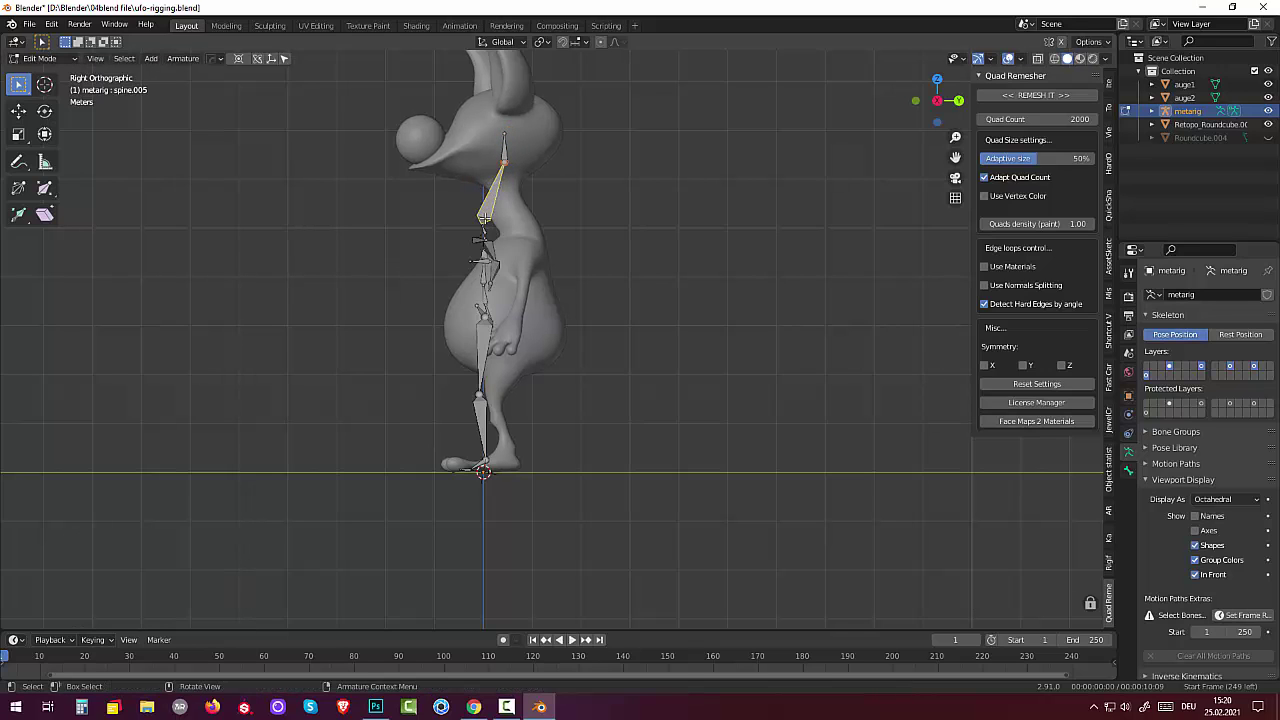
{"action": "key", "text": "g"}
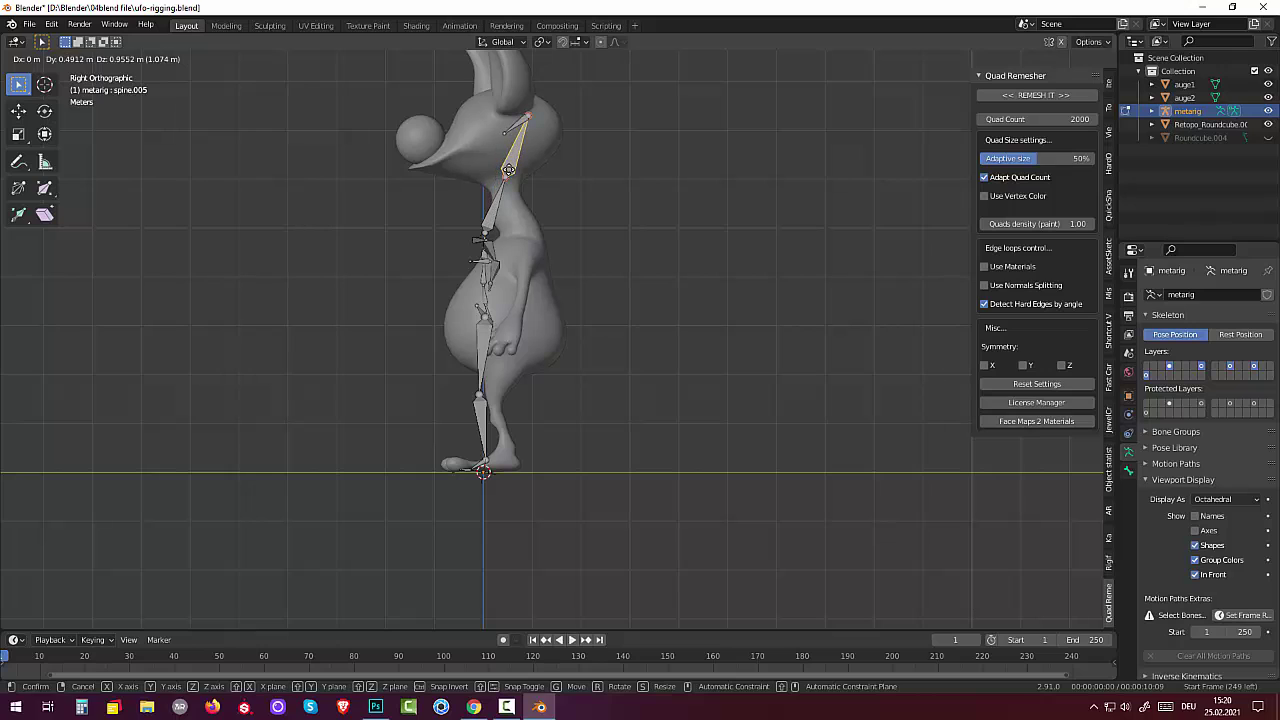
{"action": "left_click", "coordinate": [520, 122]}
{"action": "left_click", "coordinate": [507, 128]}
{"action": "key", "text": "g"}
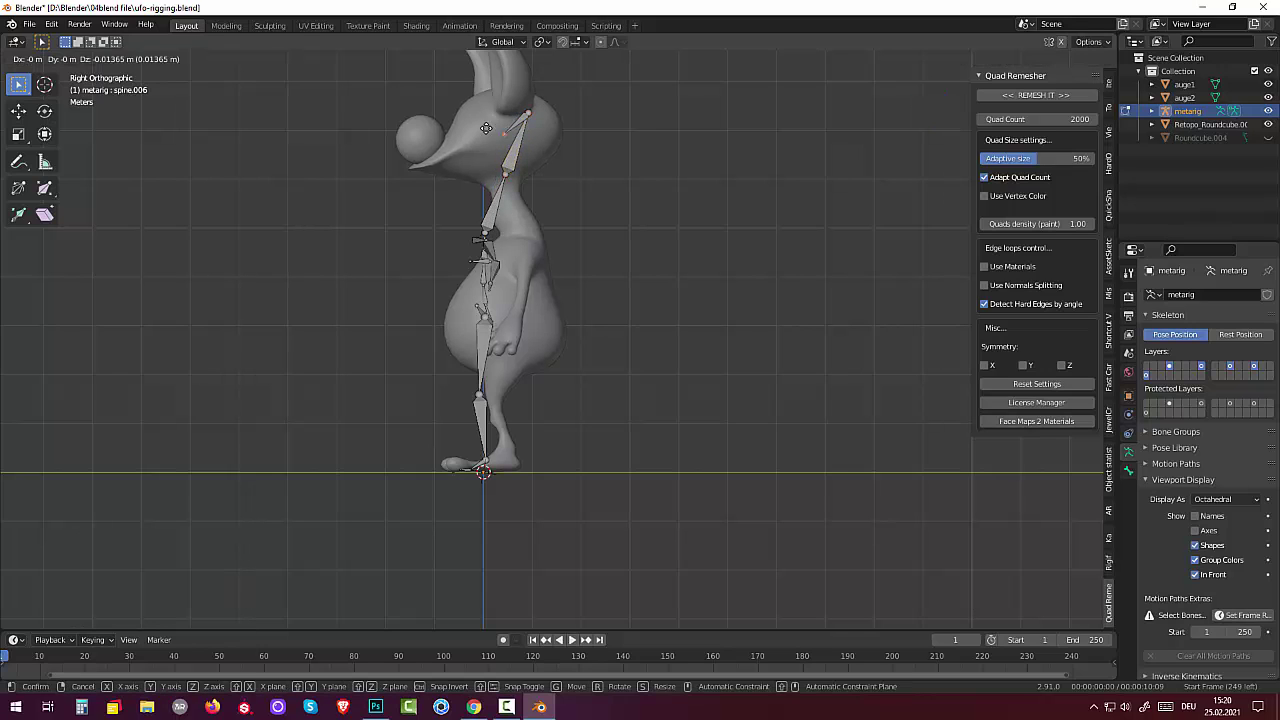
{"action": "left_click", "coordinate": [474, 136]}
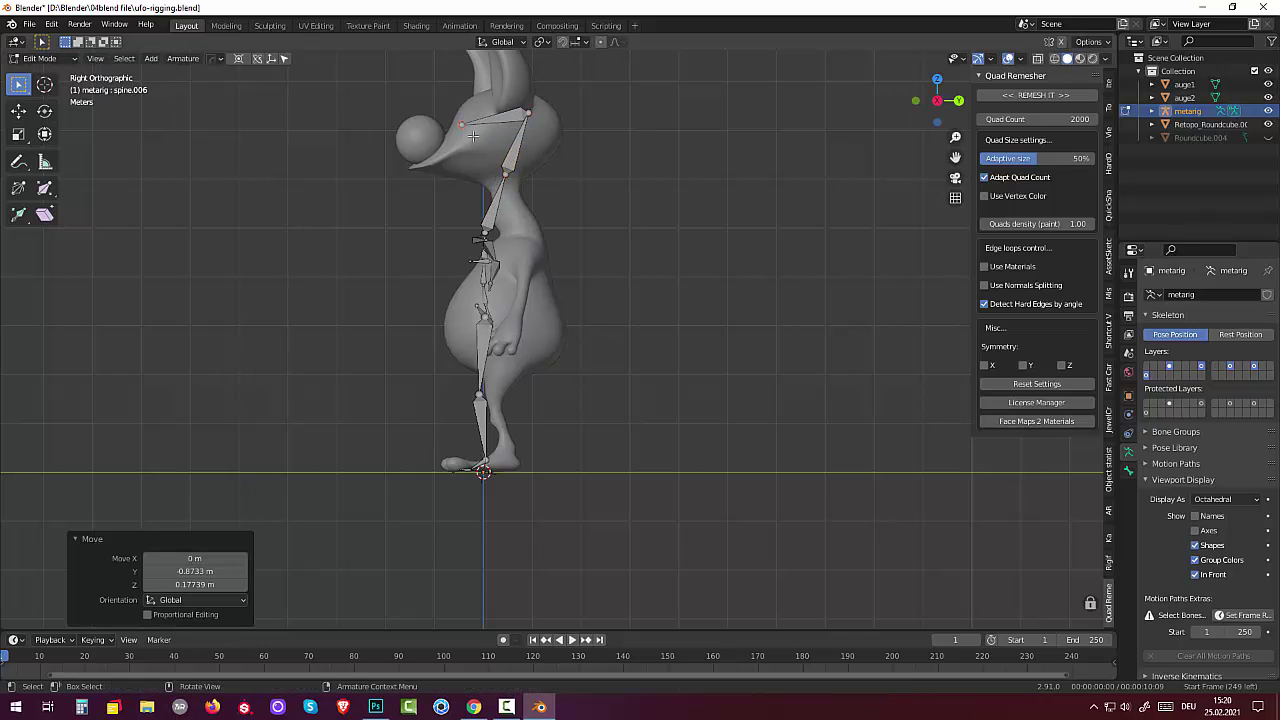
{"action": "left_click", "coordinate": [484, 233]}
{"action": "key", "text": "g"}
{"action": "left_click", "coordinate": [499, 212]}
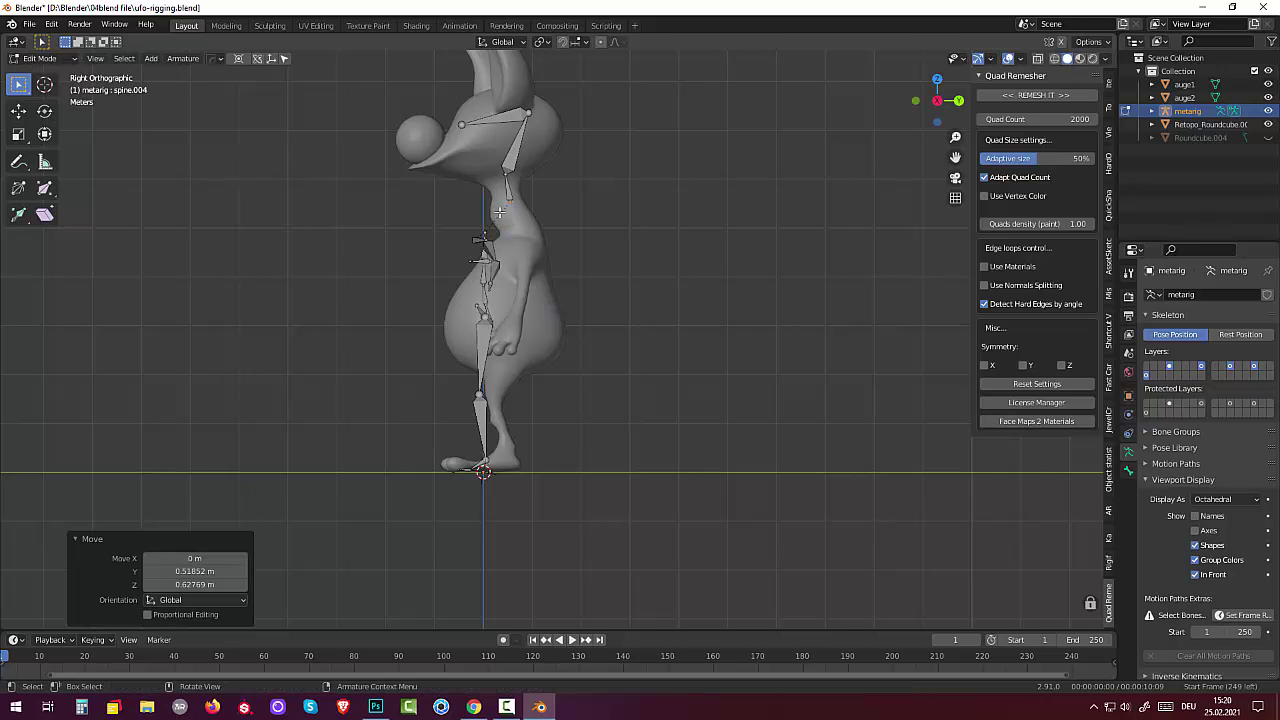
Step: In perspective, refine the neck joints and the spine.006 head joint placement
{"action": "mouse_move", "coordinate": [535, 255]}
{"action": "middle_mouse_down"}
{"action": "mouse_move", "coordinate": [499, 216]}
{"action": "mouse_move", "coordinate": [500, 185]}
{"action": "mouse_move", "coordinate": [488, 191]}
{"action": "middle_mouse_up"}
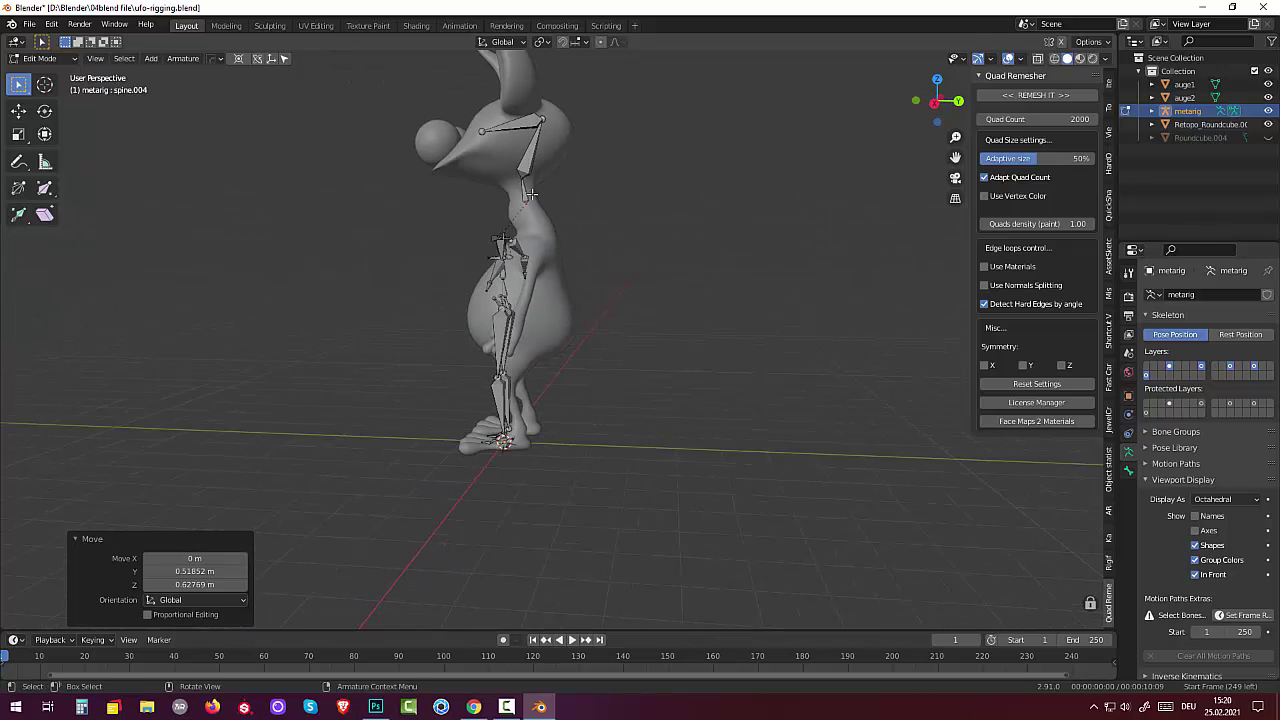
{"action": "key", "text": "g"}
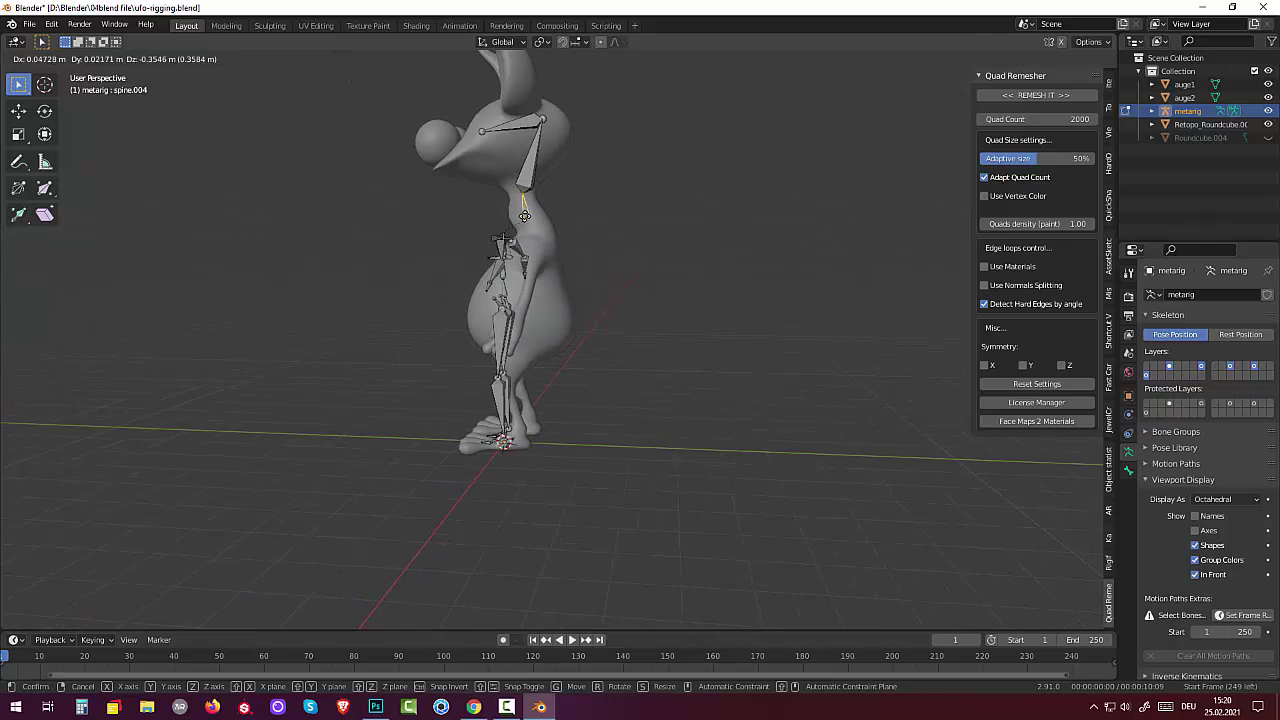
{"action": "left_click", "coordinate": [540, 163]}
{"action": "left_click", "coordinate": [542, 121]}
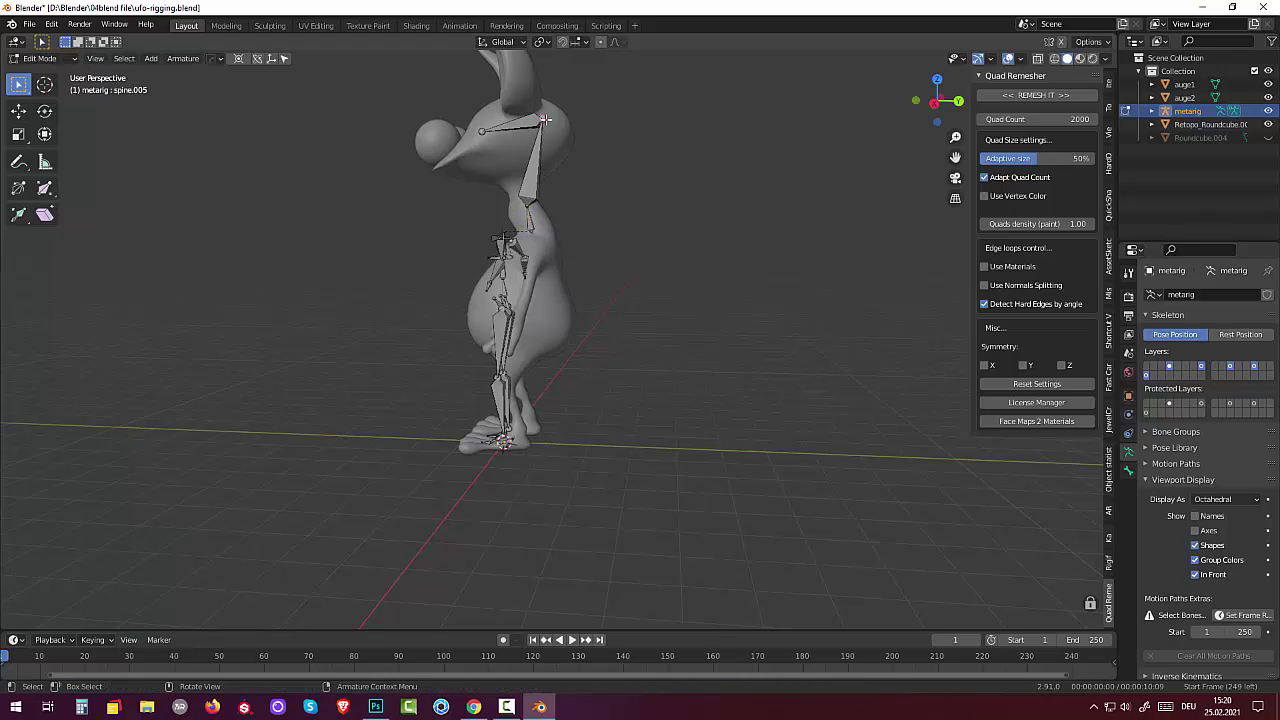
{"action": "key", "text": "g"}
{"action": "left_click", "coordinate": [520, 174]}
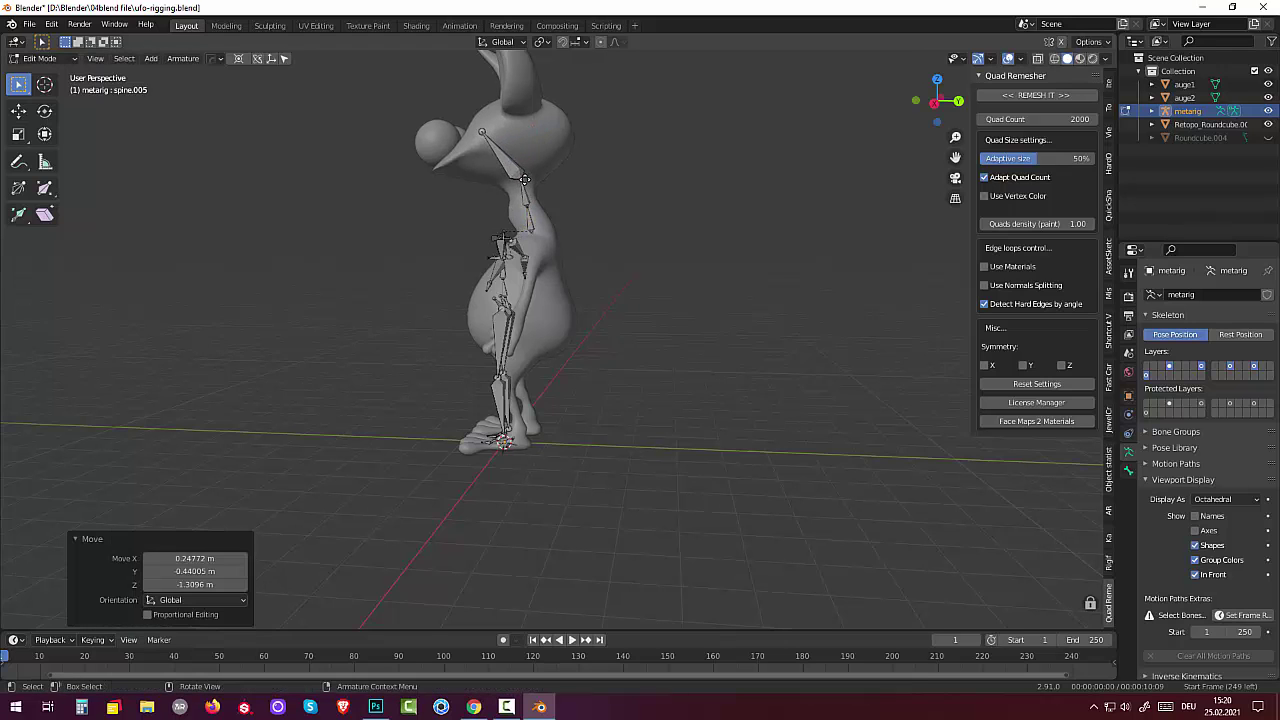
{"action": "left_click", "coordinate": [484, 131]}
{"action": "key", "text": "g"}
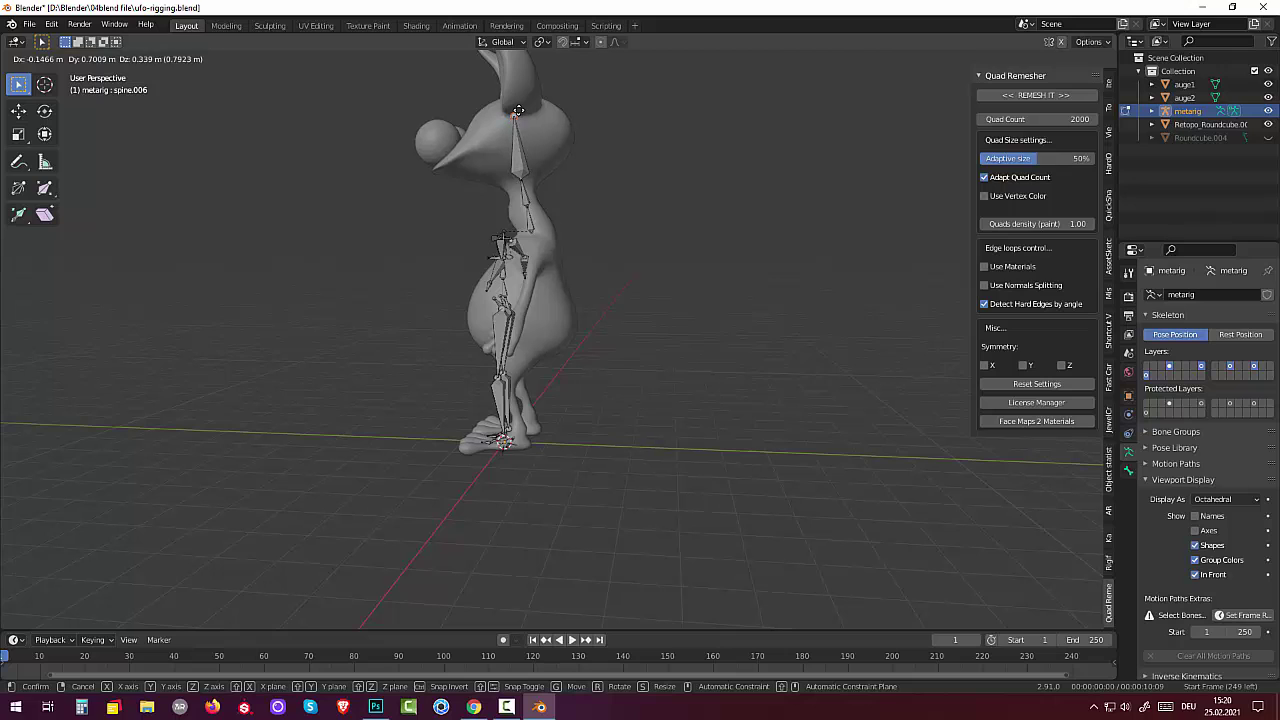
{"action": "left_click", "coordinate": [517, 116]}
{"action": "scroll", "coordinate": [589, 282], "scroll_direction": "up", "scroll_amount": 1}
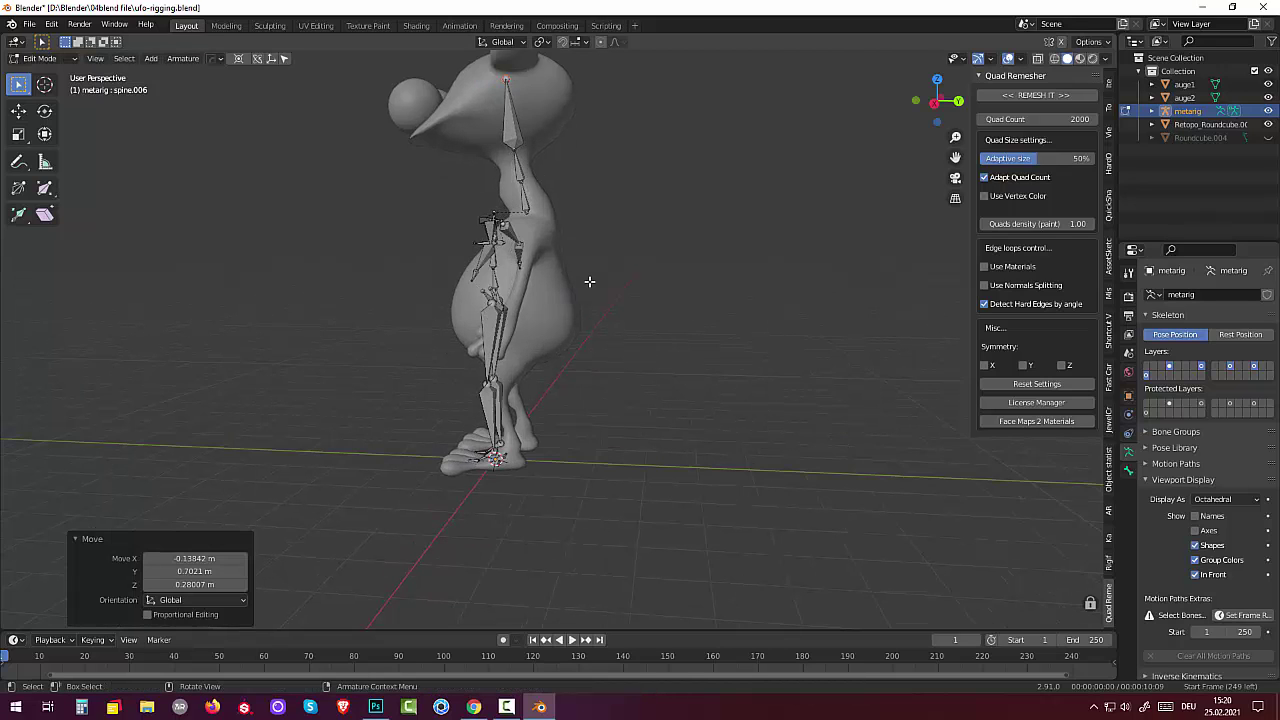
{"action": "scroll", "coordinate": [589, 282], "scroll_direction": "down", "scroll_amount": 2}
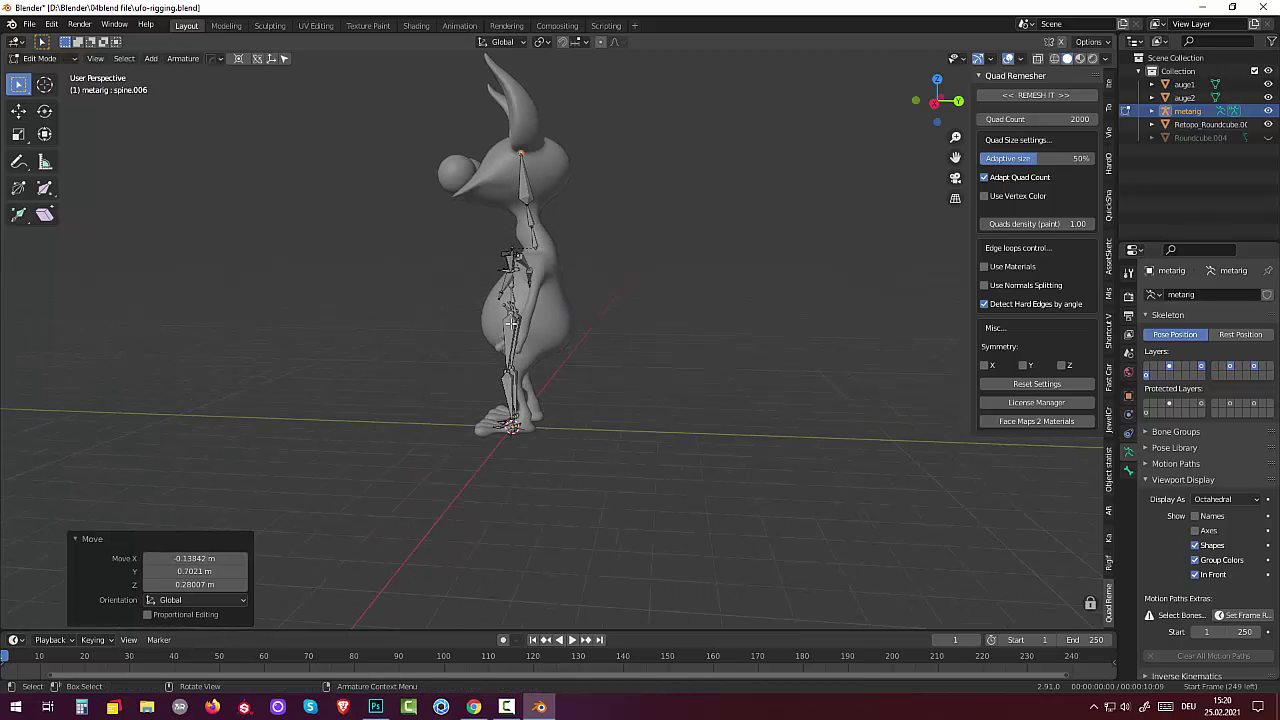
Step: Move the thigh.L bone into the alien's leg and orbit to face the character
{"action": "left_click", "coordinate": [510, 323]}
{"action": "key", "text": "g"}
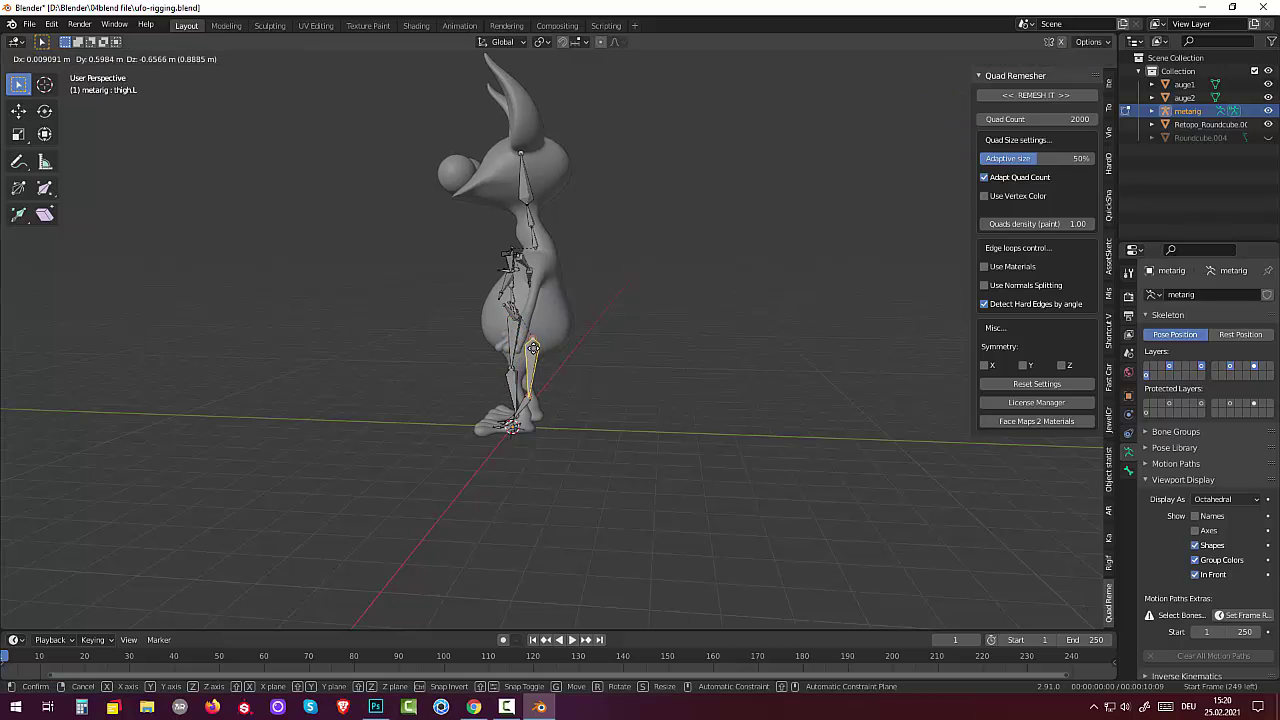
{"action": "left_click", "coordinate": [533, 346]}
{"action": "middle_click_drag", "start_coordinate": [573, 369], "coordinate": [752, 370]}
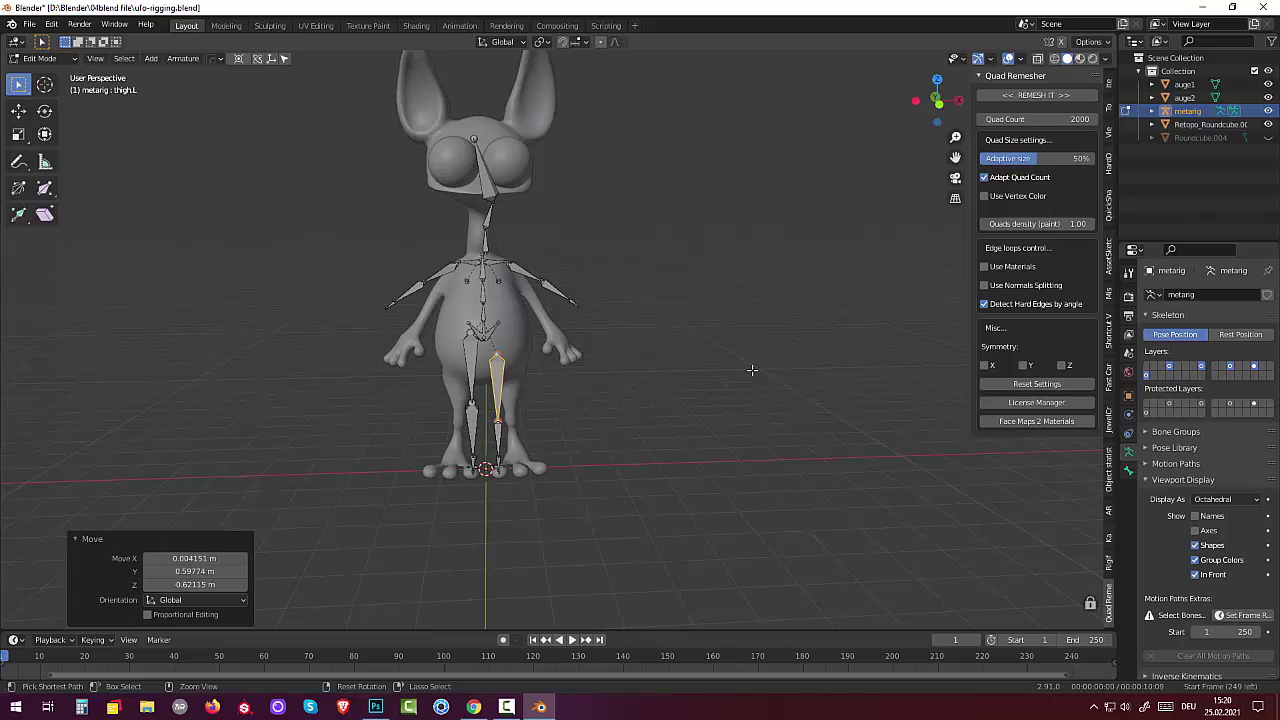
Step: Undo the thigh.L move and, in front view, shift the spine.006 head bone along X to the centre
{"action": "key", "text": "ctrl+z"}
{"action": "key", "text": "ctrl+z"}
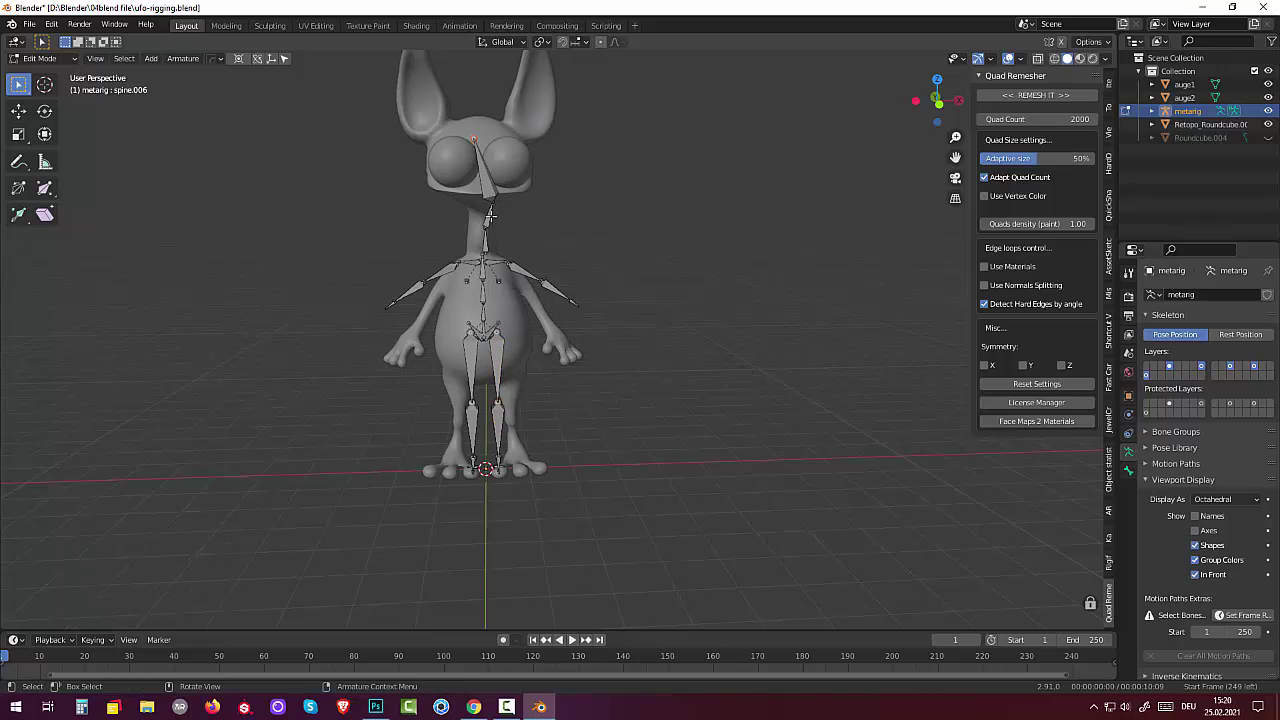
{"action": "key", "text": "KP_1"}
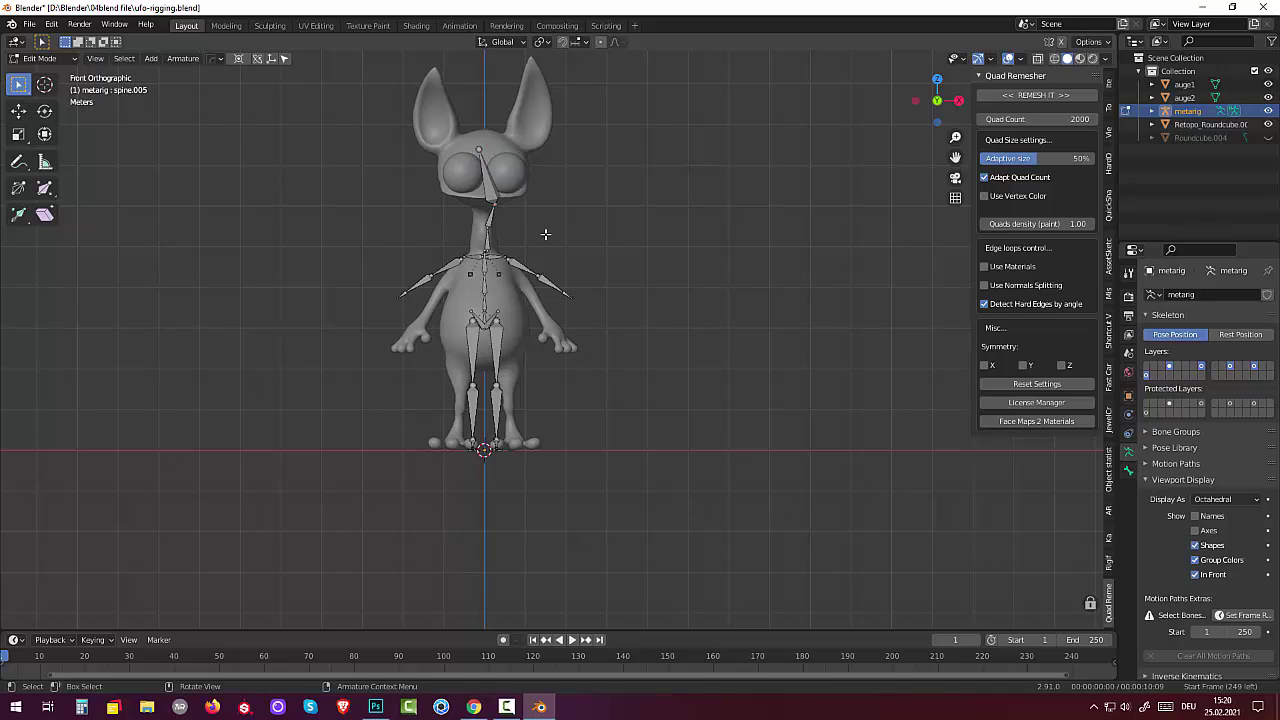
{"action": "key", "text": "g"}
{"action": "left_click", "coordinate": [532, 233]}
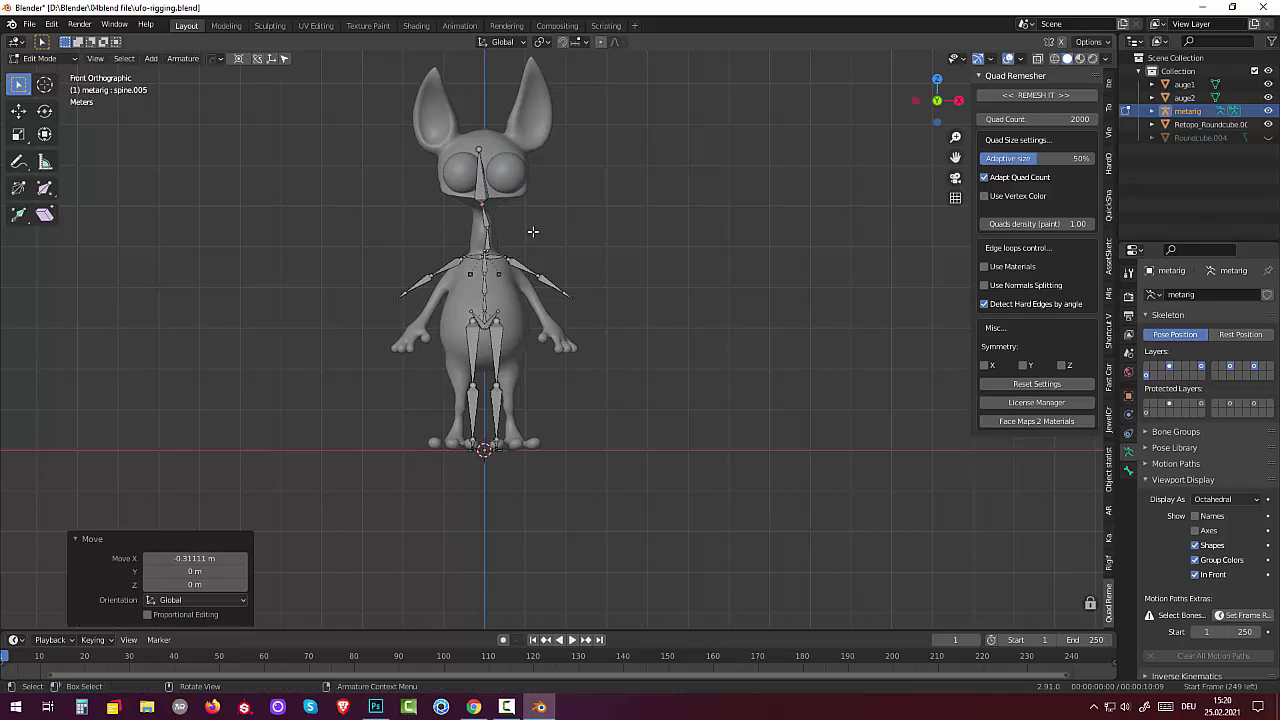
{"action": "left_click", "coordinate": [481, 148]}
{"action": "key", "text": "x"}
{"action": "left_click", "coordinate": [481, 148]}
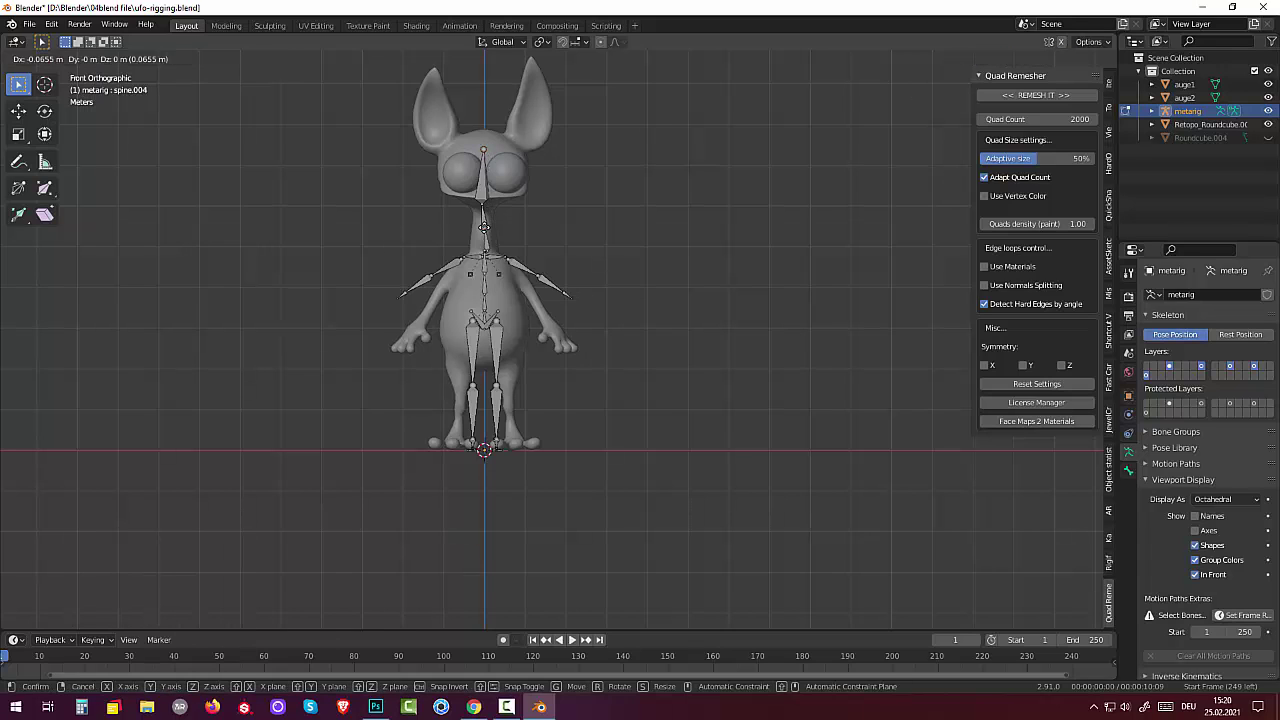
Step: Move spine.003 and spine.004 onto the neck, then rotate spine.004 about -5.8°
{"action": "left_click", "coordinate": [487, 252]}
{"action": "key", "text": "g"}
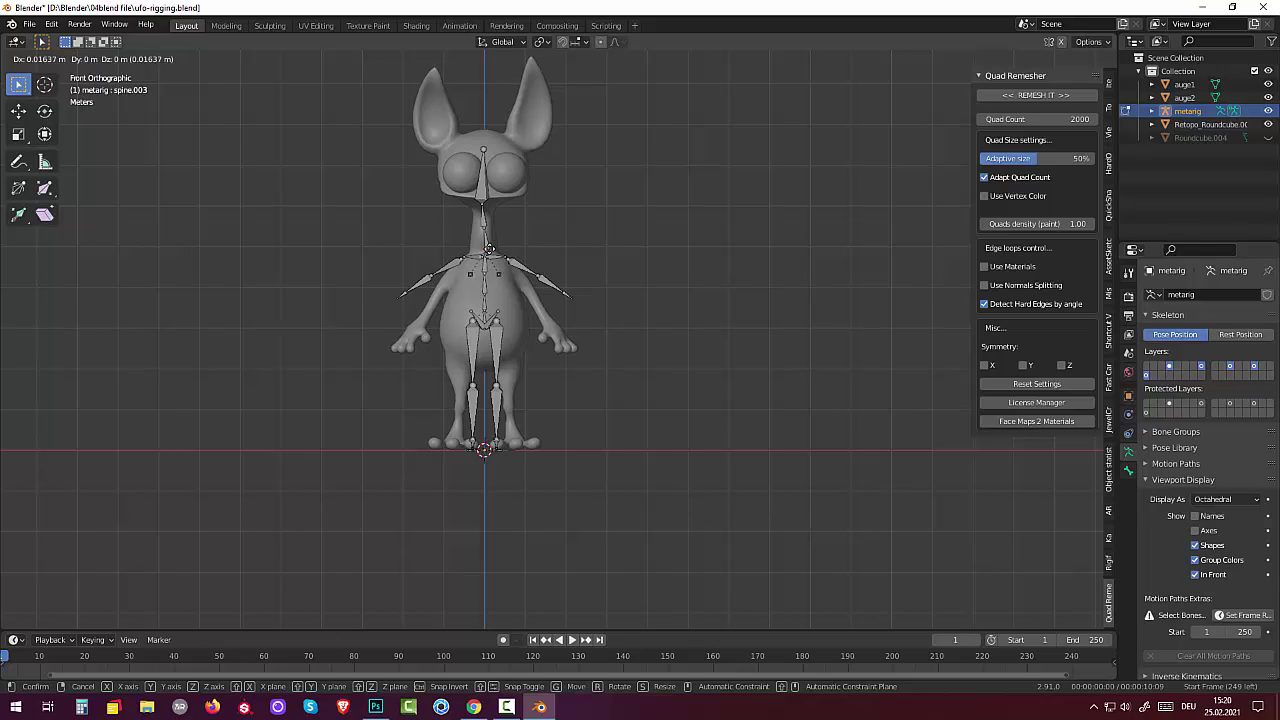
{"action": "left_click", "coordinate": [489, 247]}
{"action": "left_click", "coordinate": [490, 240]}
{"action": "key", "text": "g"}
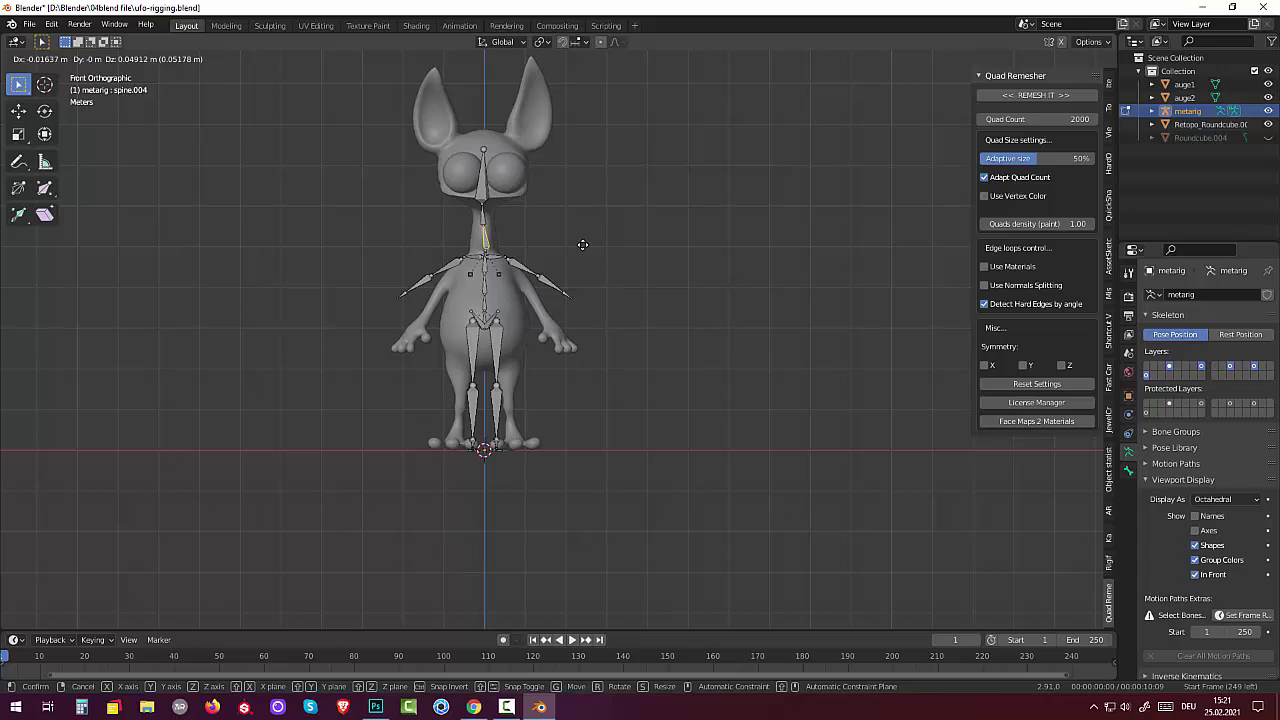
{"action": "left_click", "coordinate": [582, 244]}
{"action": "key", "text": "r"}
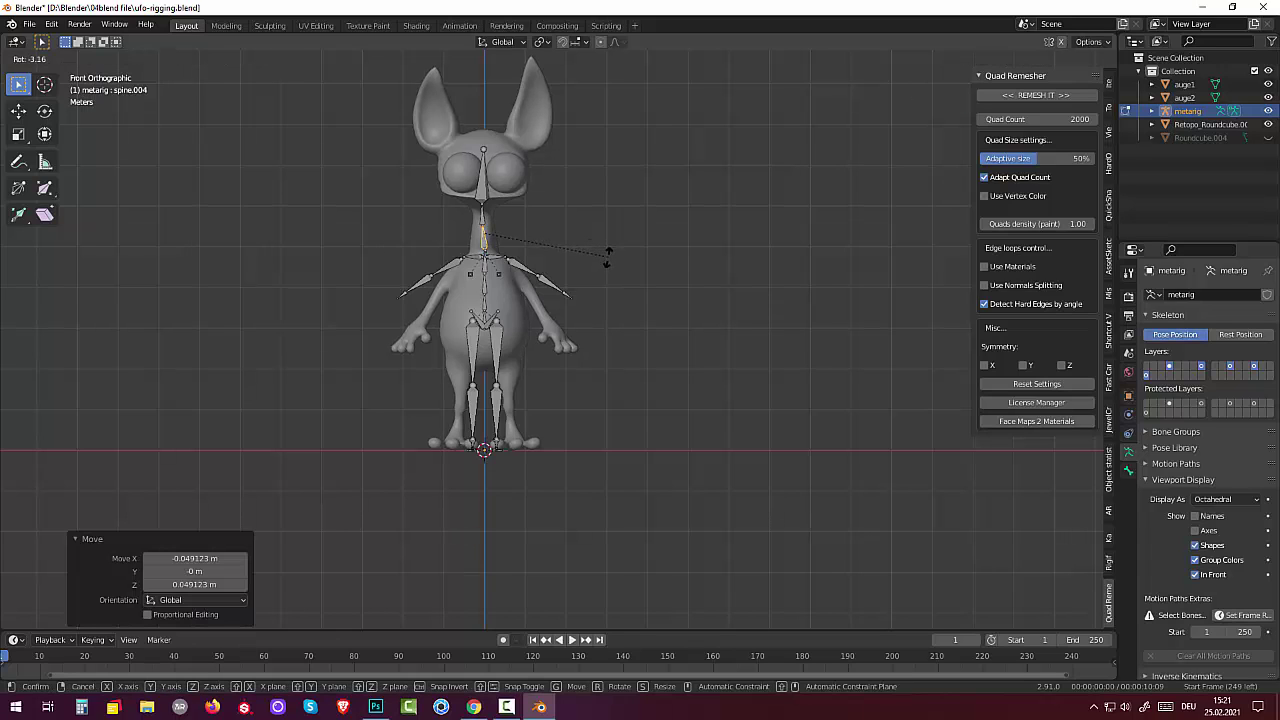
{"action": "left_click", "coordinate": [605, 260]}
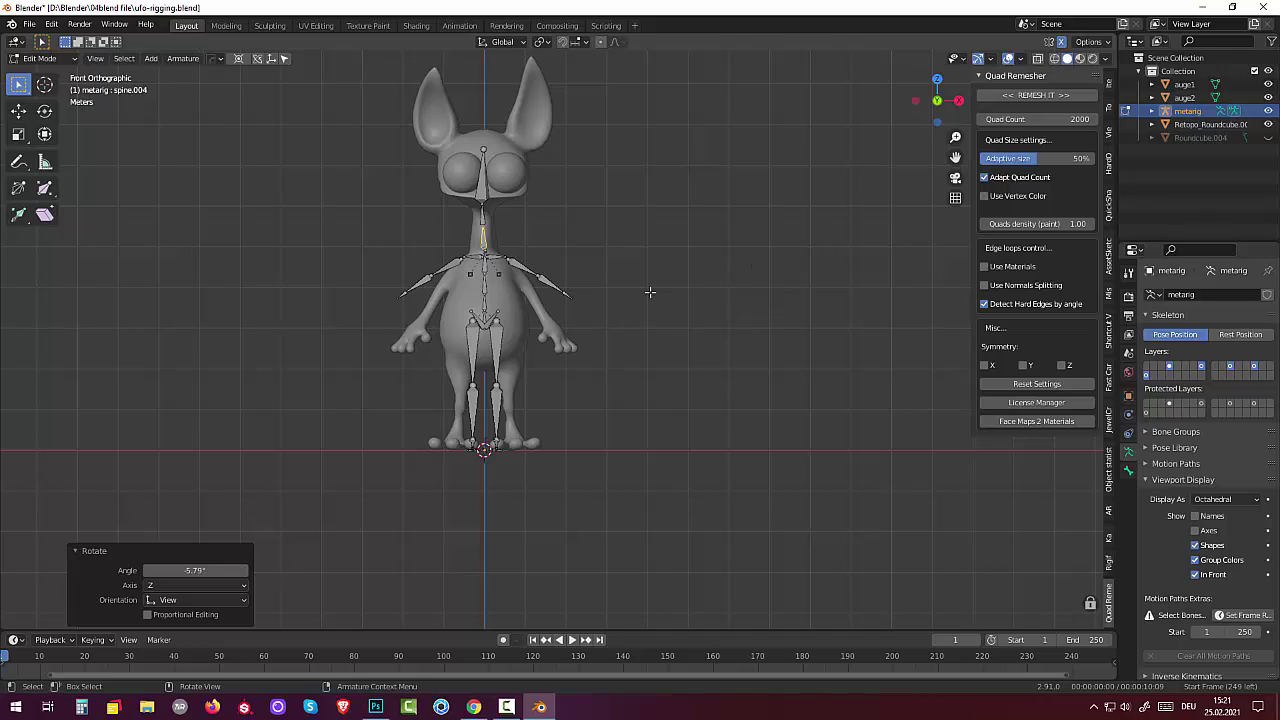
Step: Move upper_arm.L, forearm.L and hand.L down into the alien's left arm and hand
{"action": "left_click", "coordinate": [518, 276]}
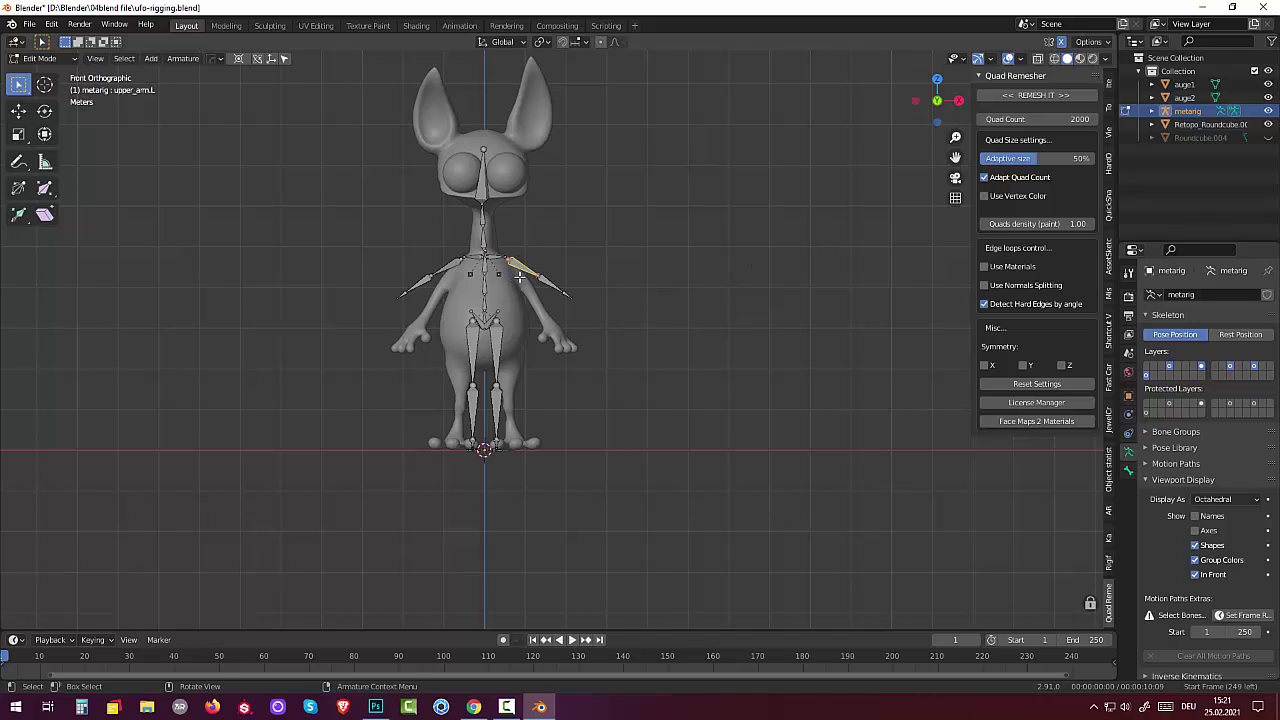
{"action": "key", "text": "g"}
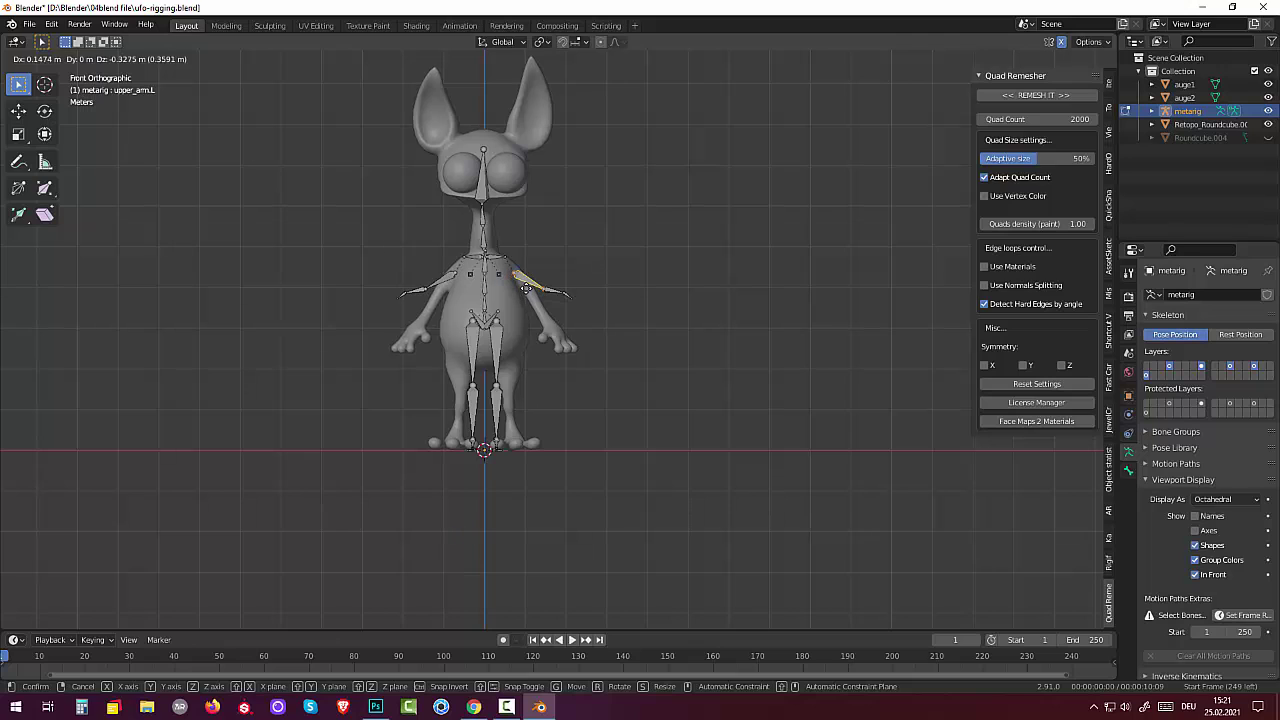
{"action": "left_click", "coordinate": [549, 294]}
{"action": "left_click", "coordinate": [556, 290]}
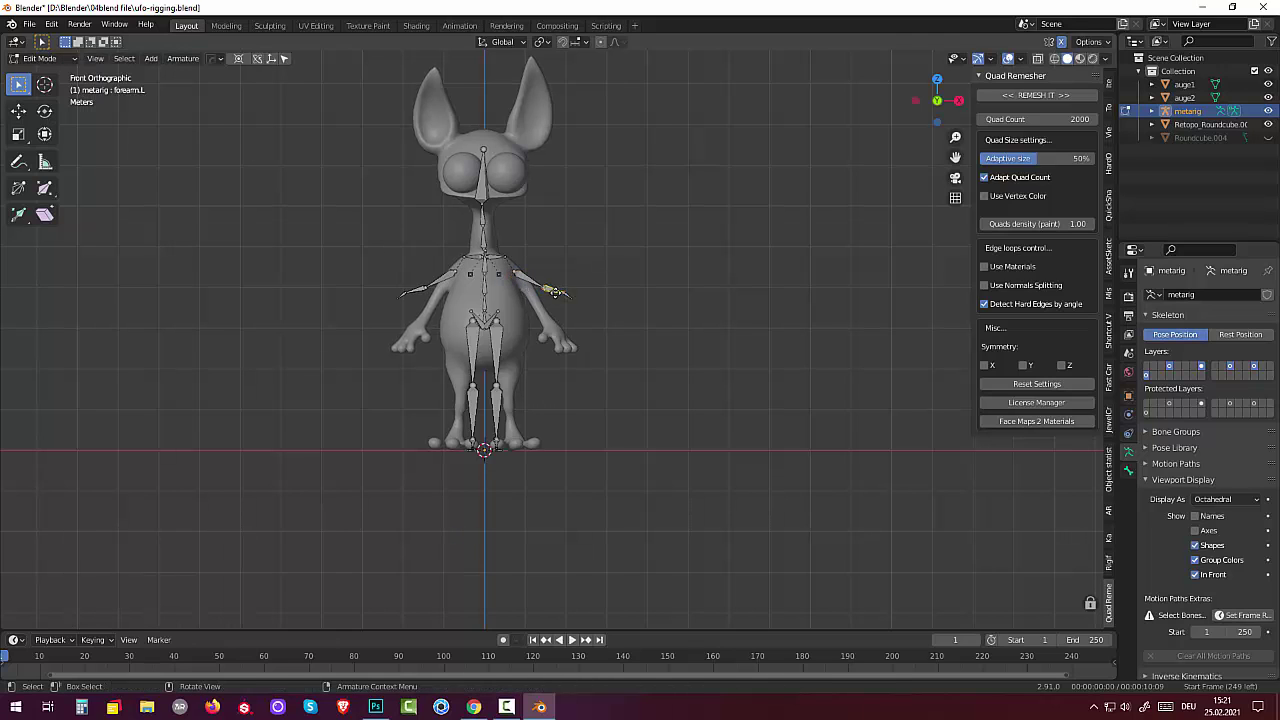
{"action": "key", "text": "g"}
{"action": "left_click", "coordinate": [553, 310]}
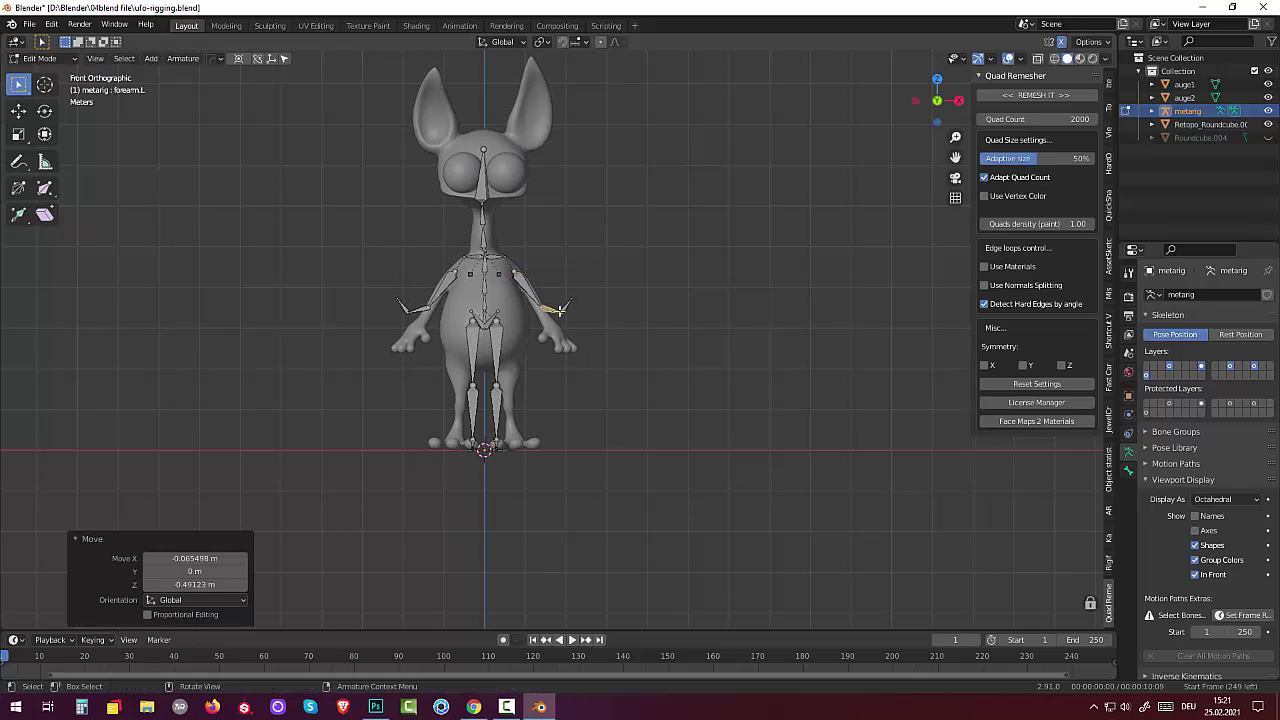
{"action": "left_click", "coordinate": [558, 311]}
{"action": "key", "text": "g"}
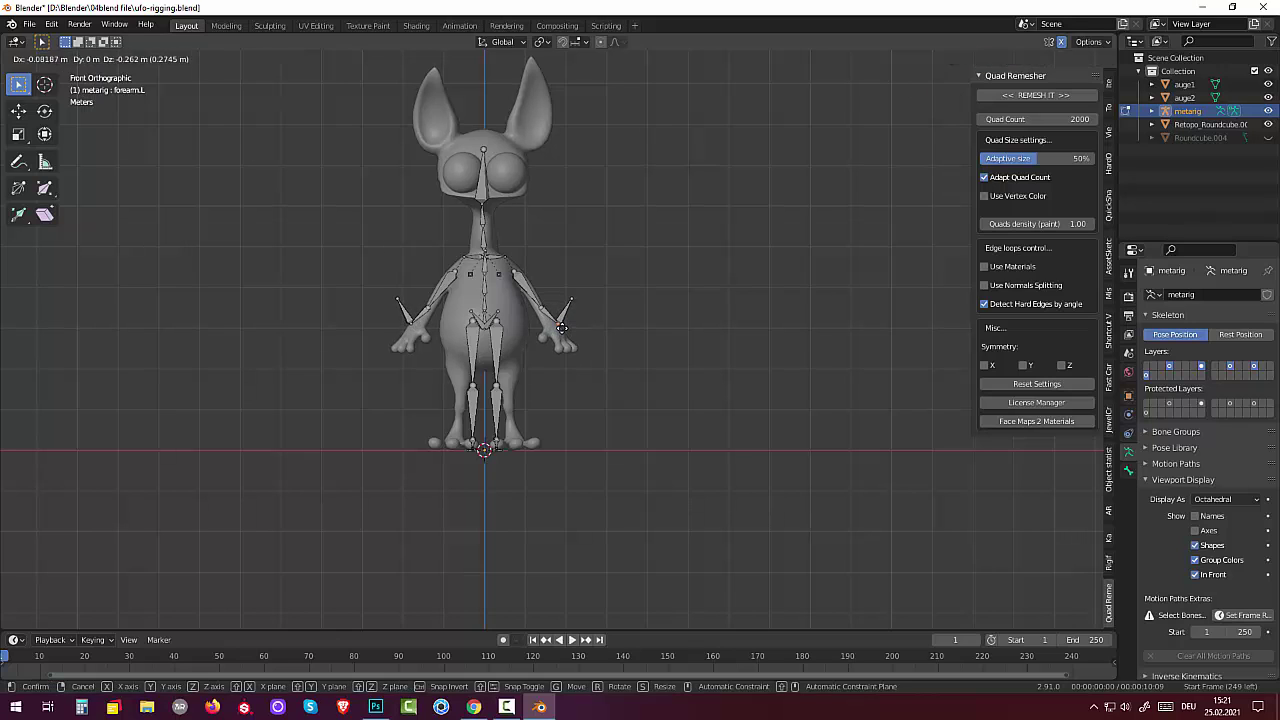
{"action": "left_click", "coordinate": [560, 326]}
{"action": "left_click", "coordinate": [573, 300]}
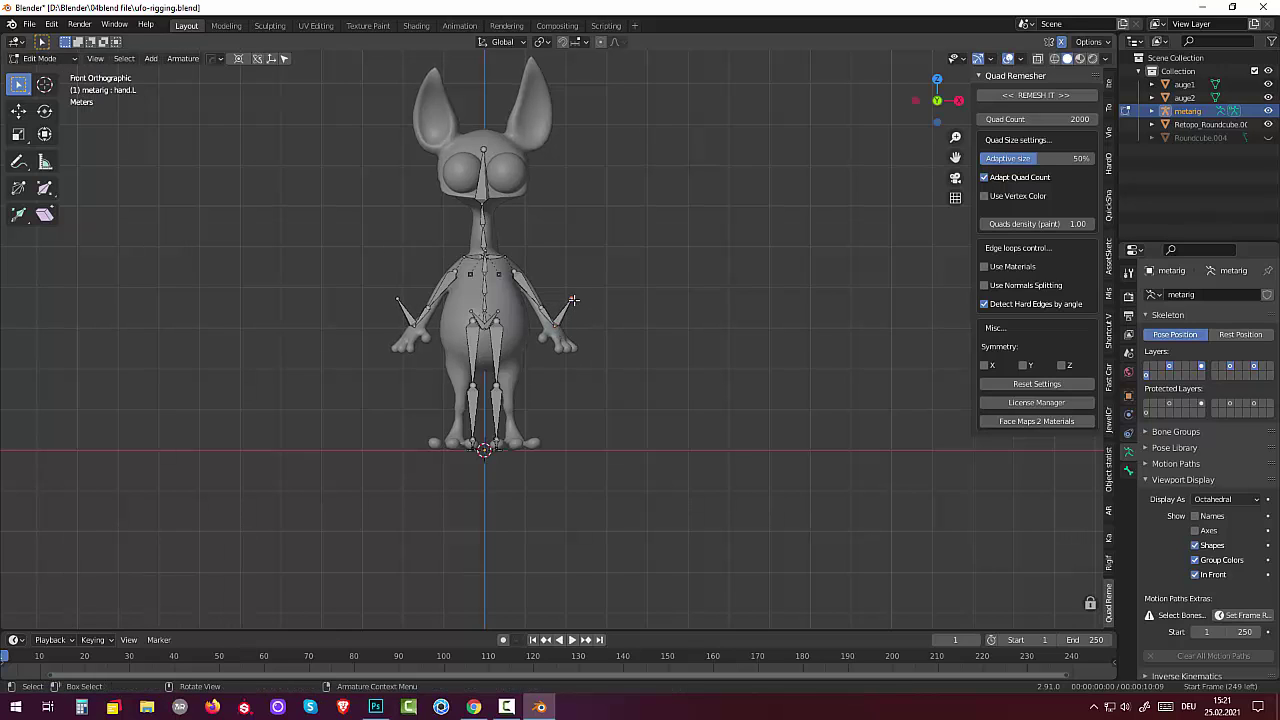
{"action": "key", "text": "g"}
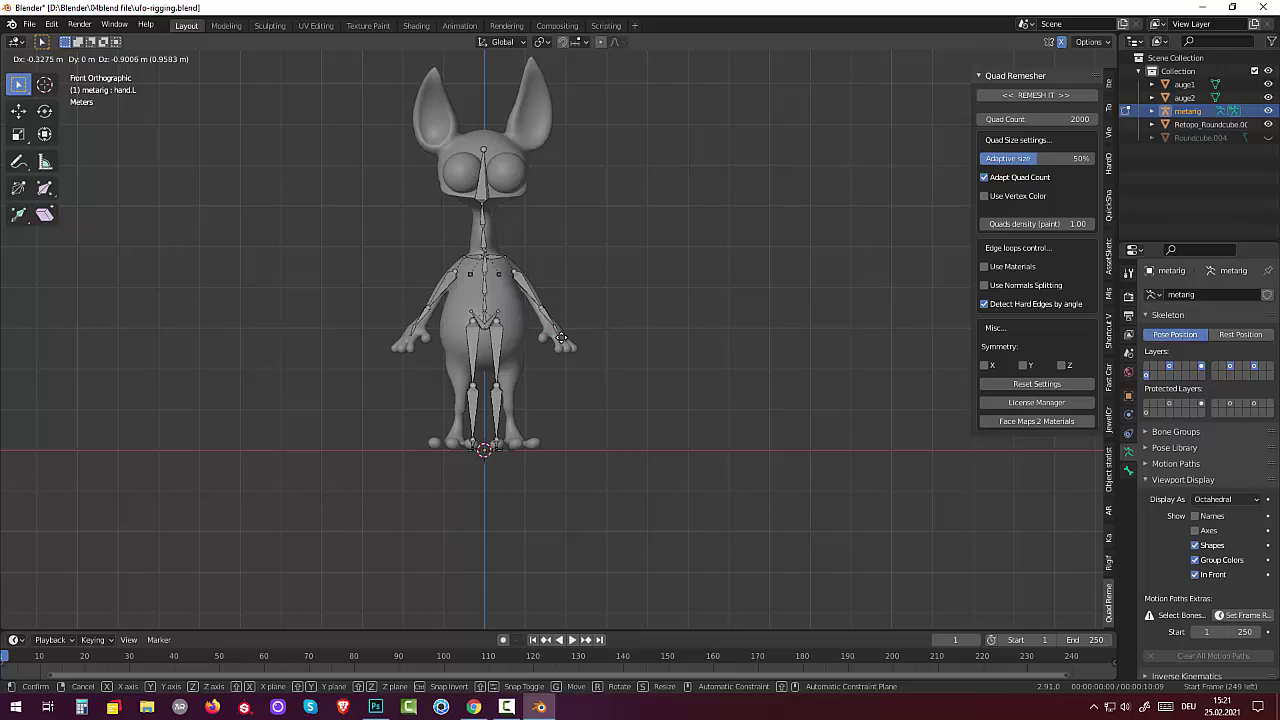
{"action": "left_click", "coordinate": [561, 338]}
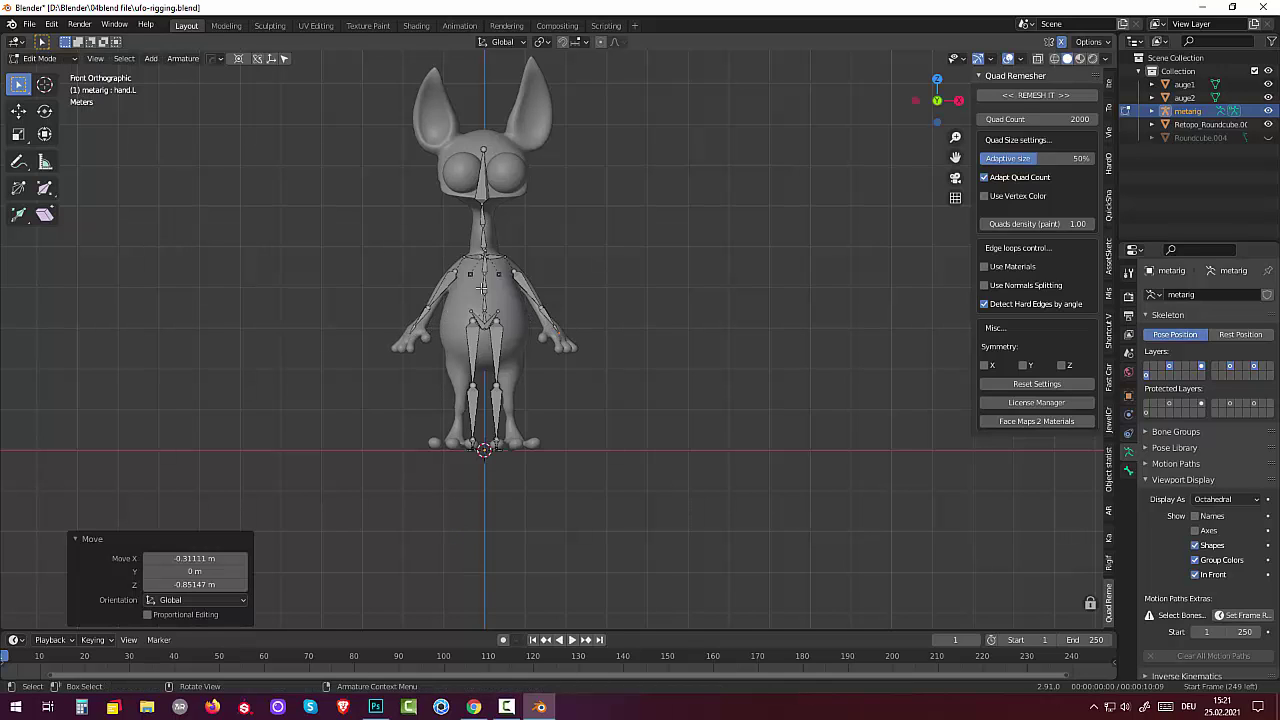
Step: Pull shoulder.L inward toward the chest, then orbit to inspect the chest bones
{"action": "left_click", "coordinate": [491, 258]}
{"action": "key", "text": "g"}
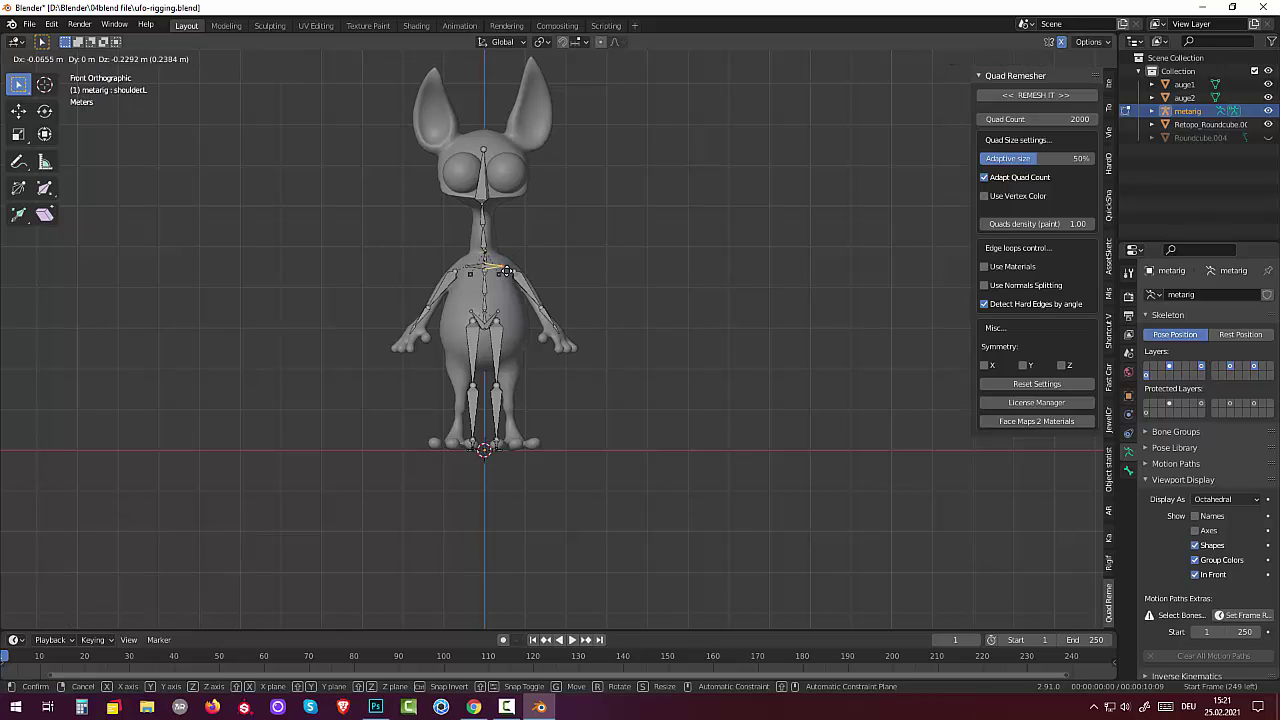
{"action": "left_click", "coordinate": [508, 268]}
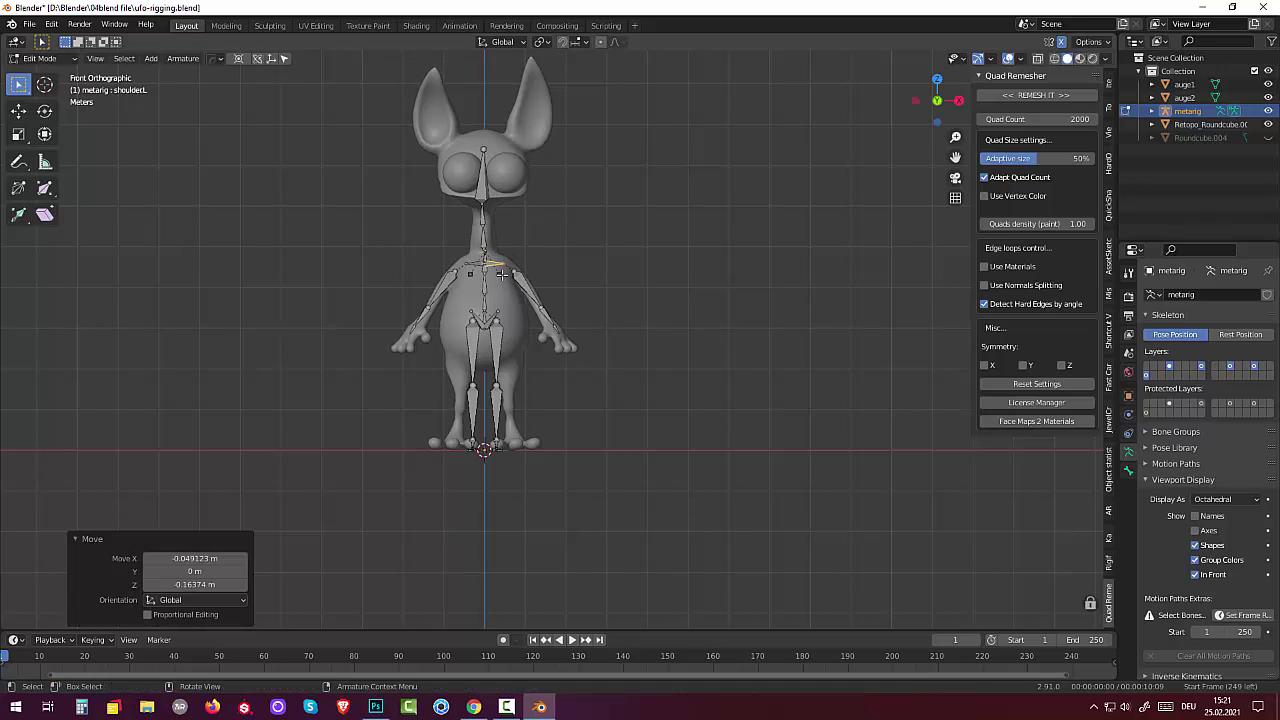
{"action": "left_click", "coordinate": [502, 274]}
{"action": "middle_click_drag", "start_coordinate": [518, 296], "coordinate": [470, 337]}
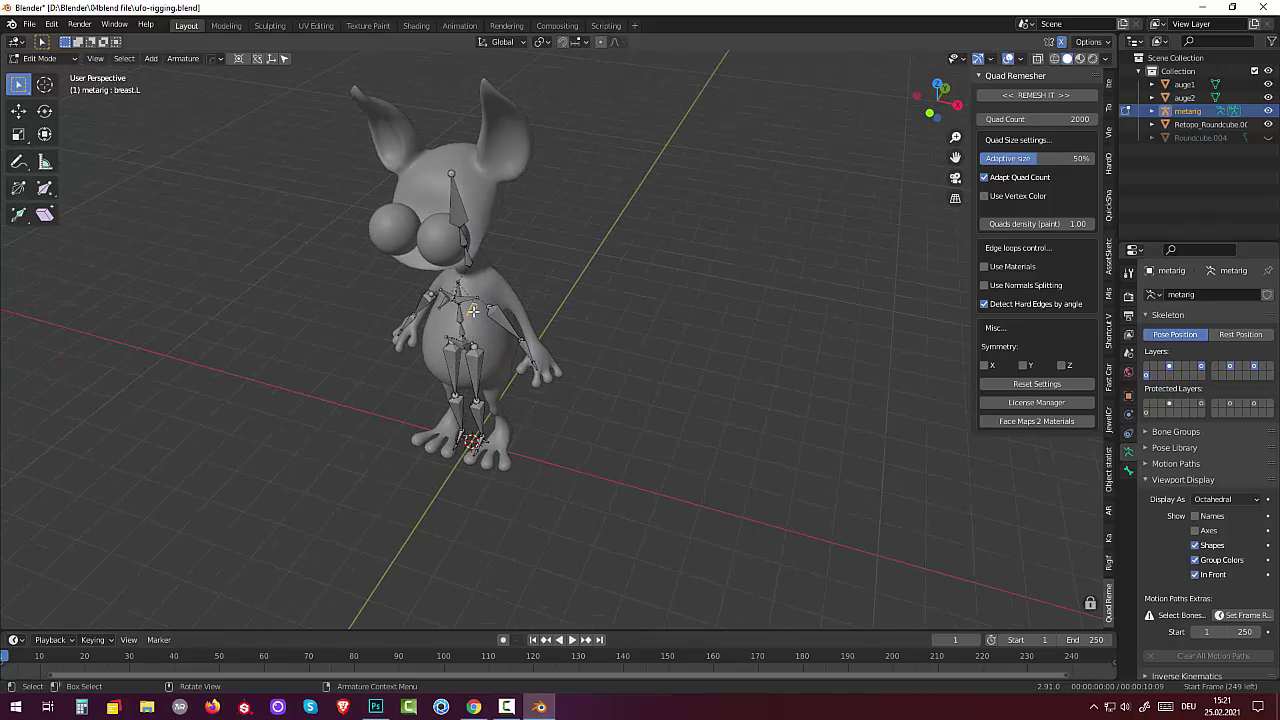
Step: Delete the breast bones, then move and shrink the thigh bones to fit the short legs
{"action": "key", "text": "x"}
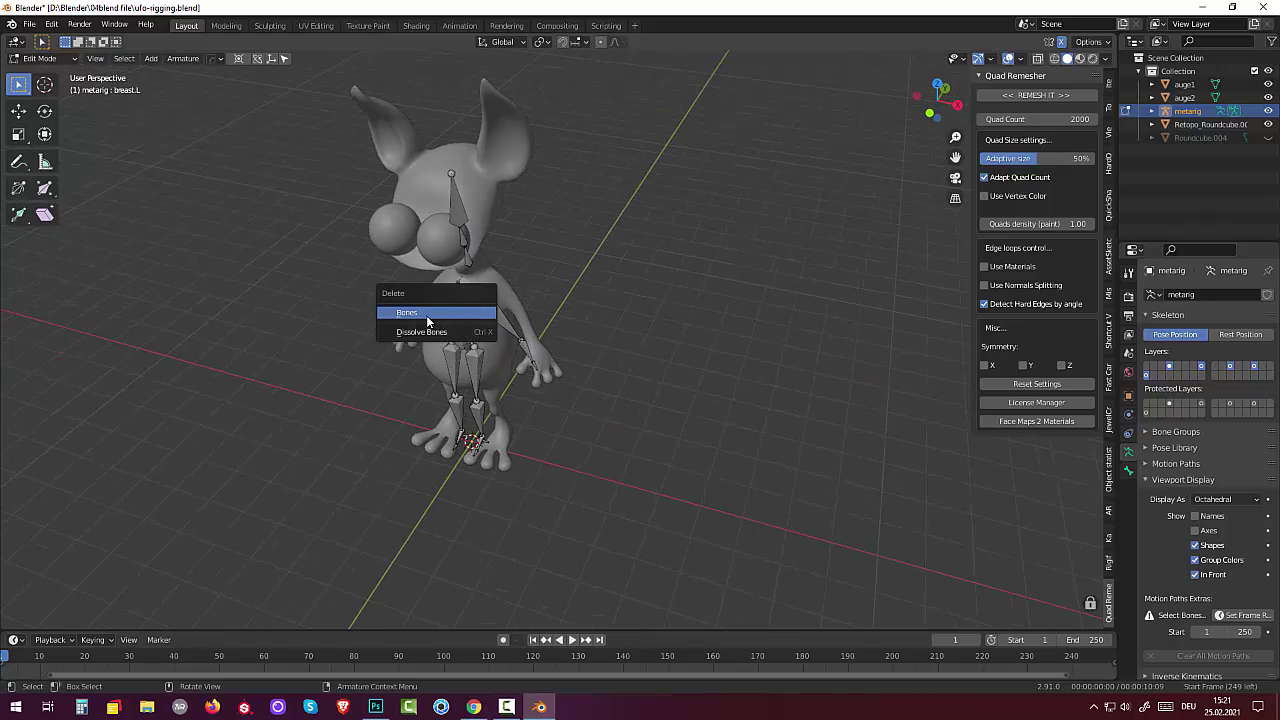
{"action": "left_click", "coordinate": [428, 315]}
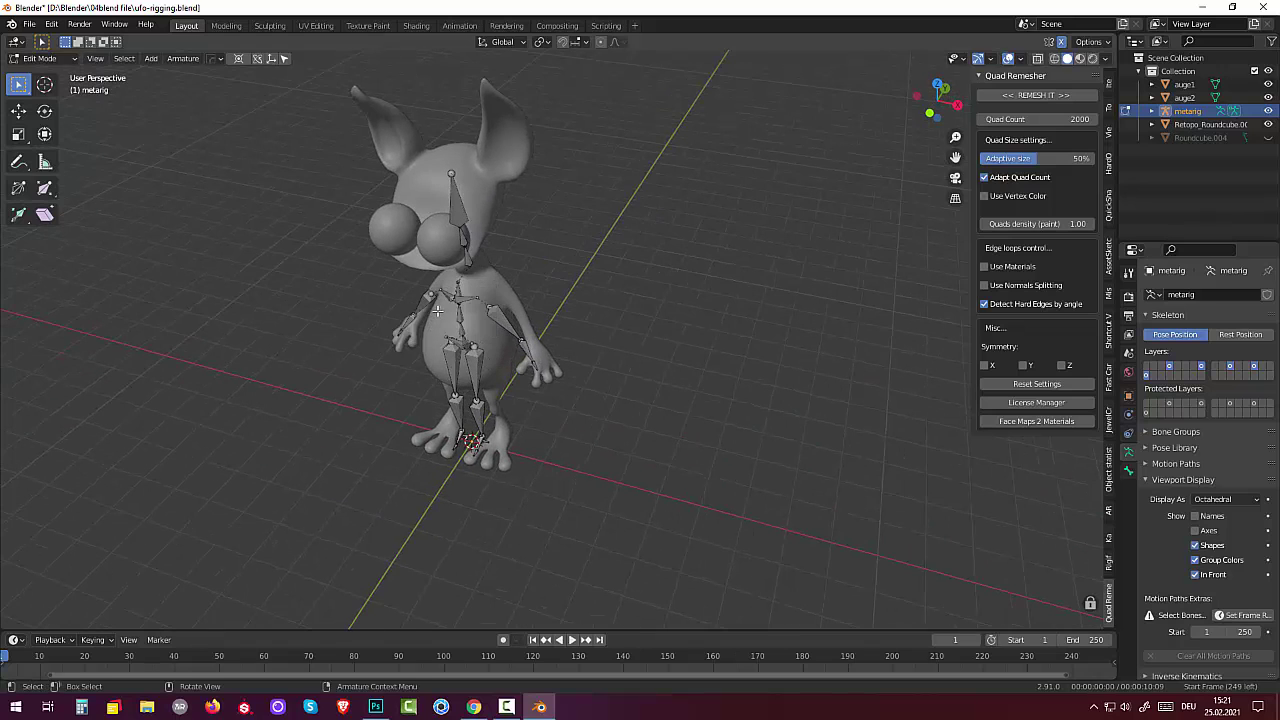
{"action": "middle_click_drag", "start_coordinate": [476, 313], "coordinate": [523, 262]}
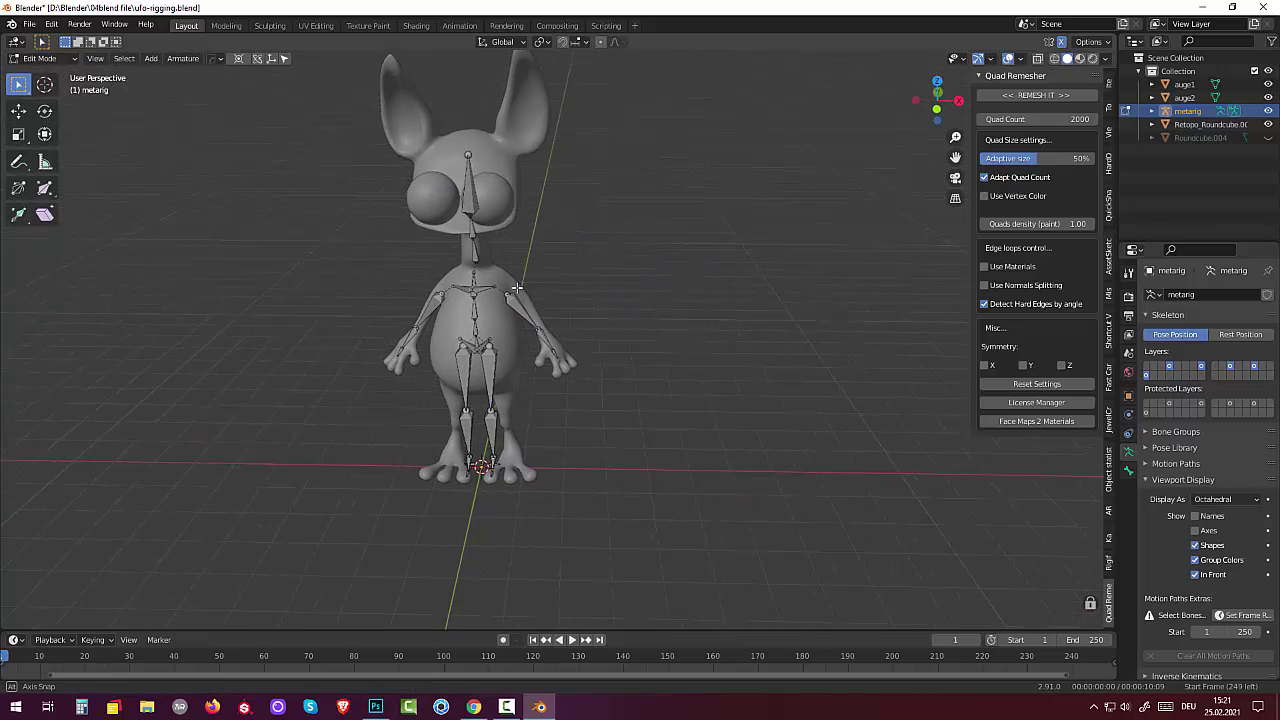
{"action": "left_click", "coordinate": [497, 347]}
{"action": "key", "text": "KP_1"}
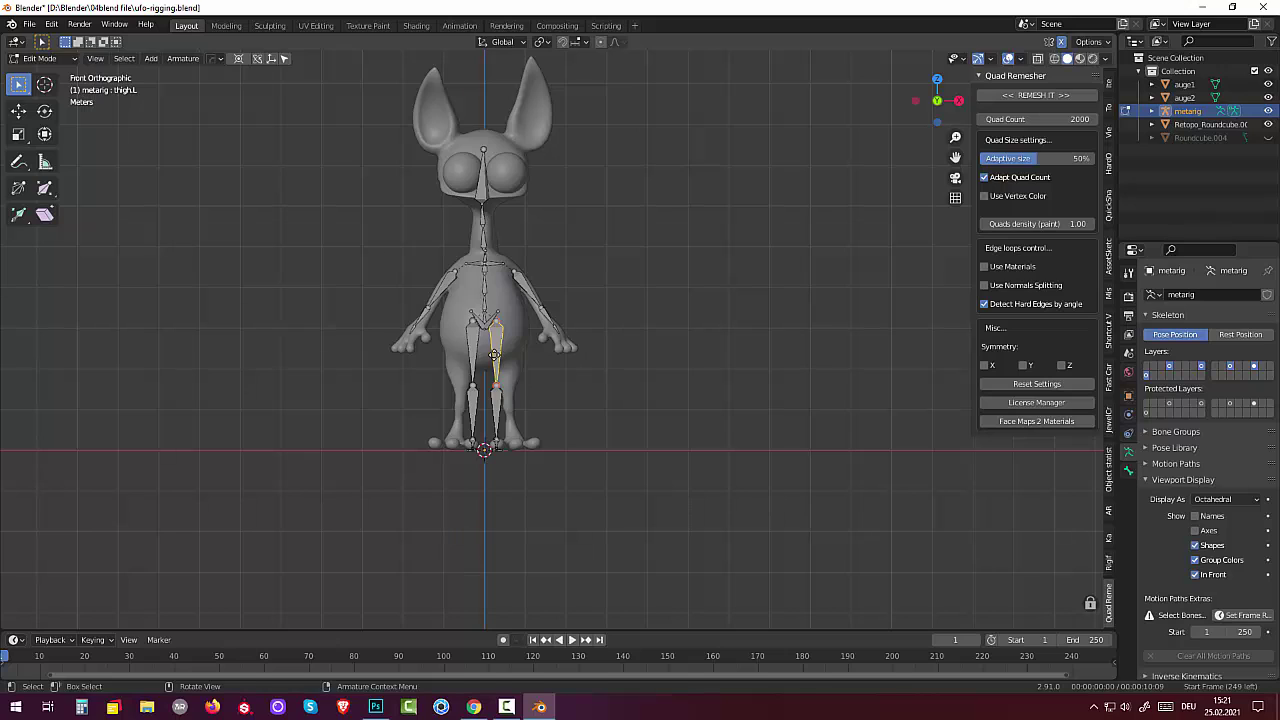
{"action": "key", "text": "g"}
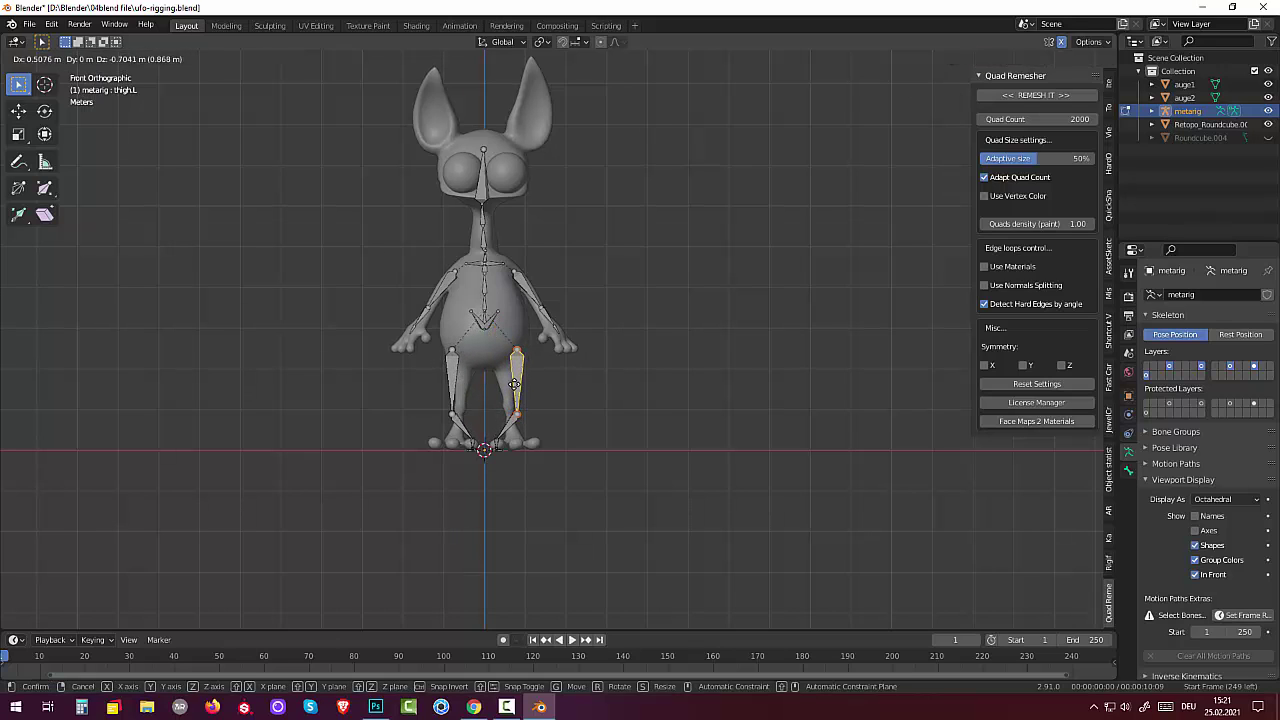
{"action": "left_click", "coordinate": [509, 369]}
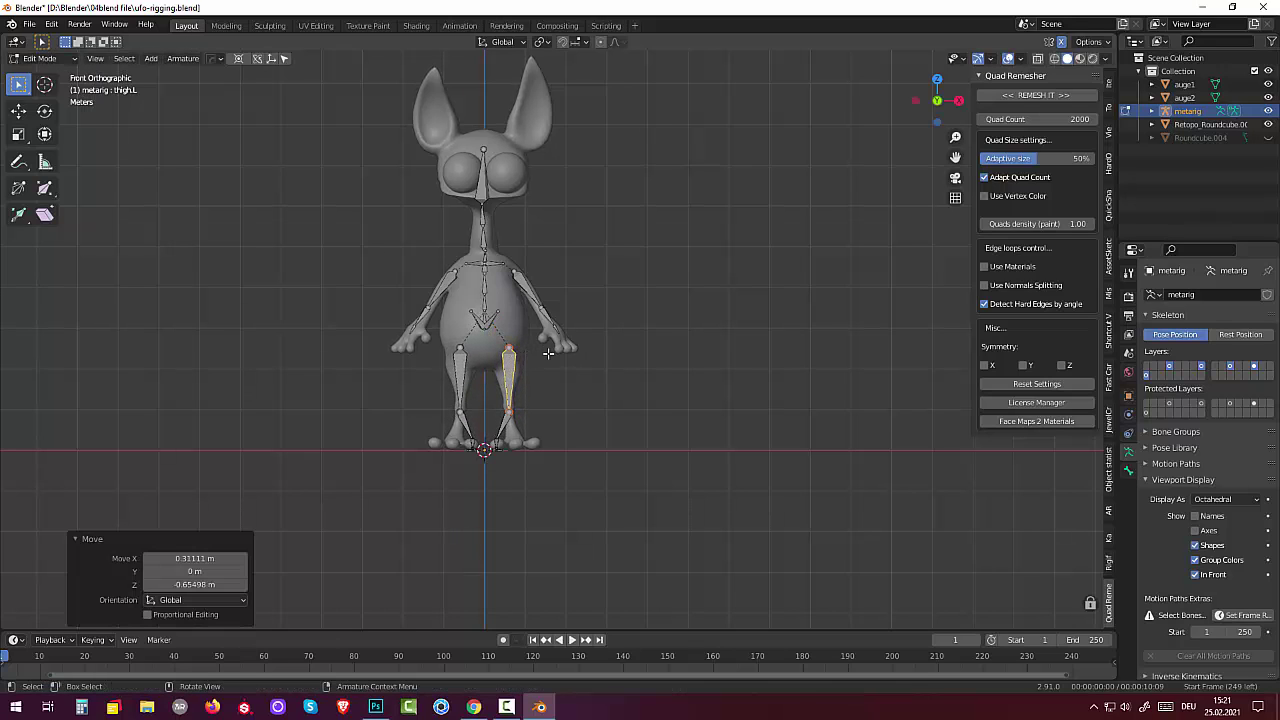
{"action": "key", "text": "s"}
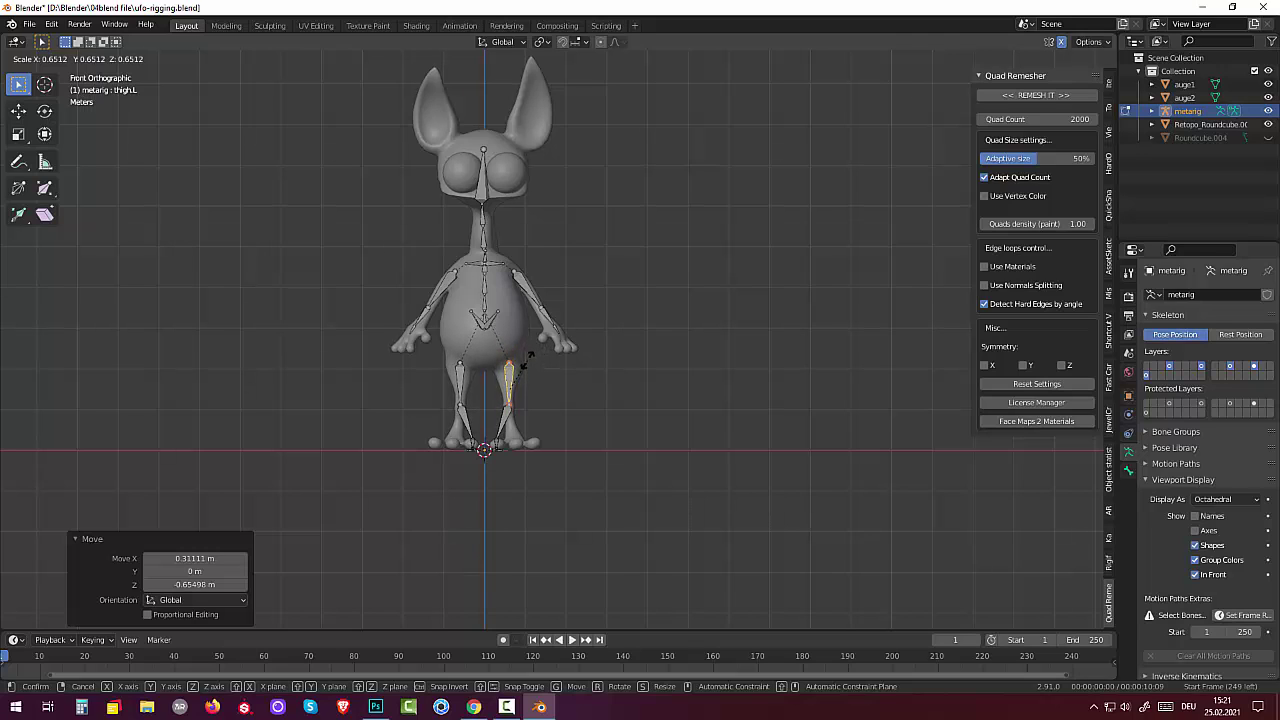
{"action": "key", "text": "Escape"}
Step: Rotate pelvis.L by -67.4° and lower both pelvis bones into the round hips
{"action": "left_click", "coordinate": [501, 313]}
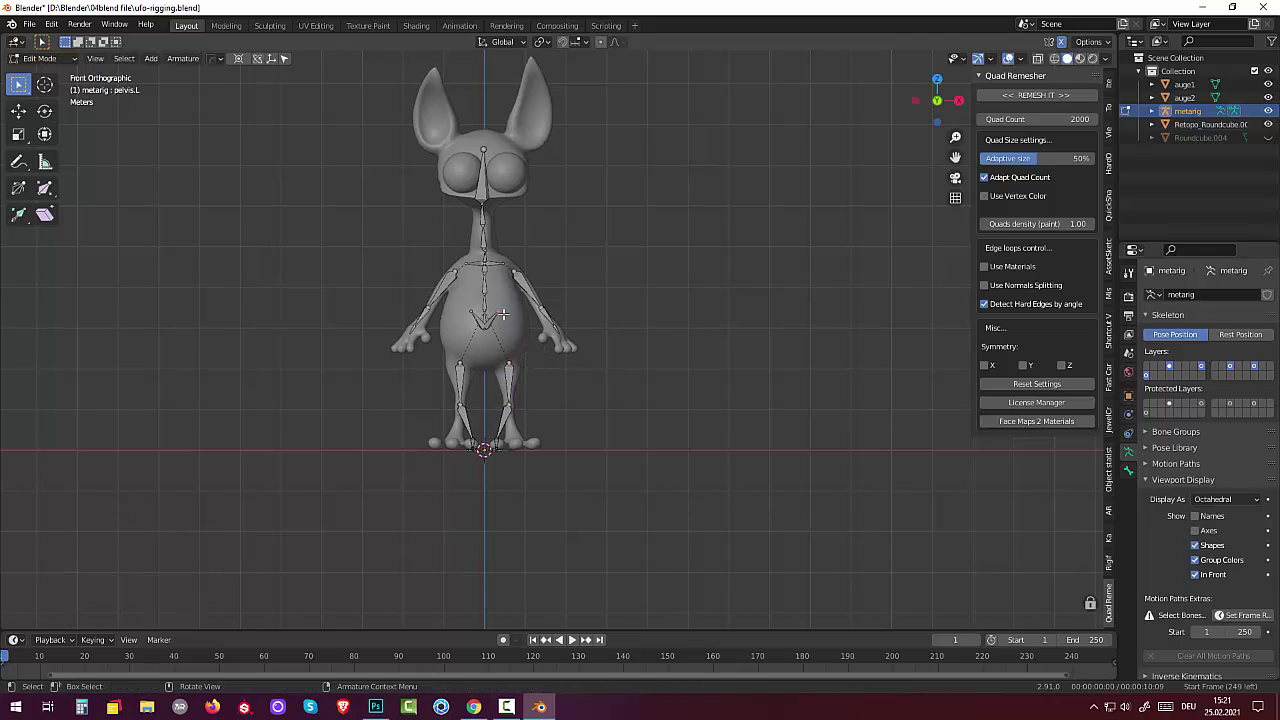
{"action": "key", "text": "r"}
{"action": "left_click", "coordinate": [515, 344]}
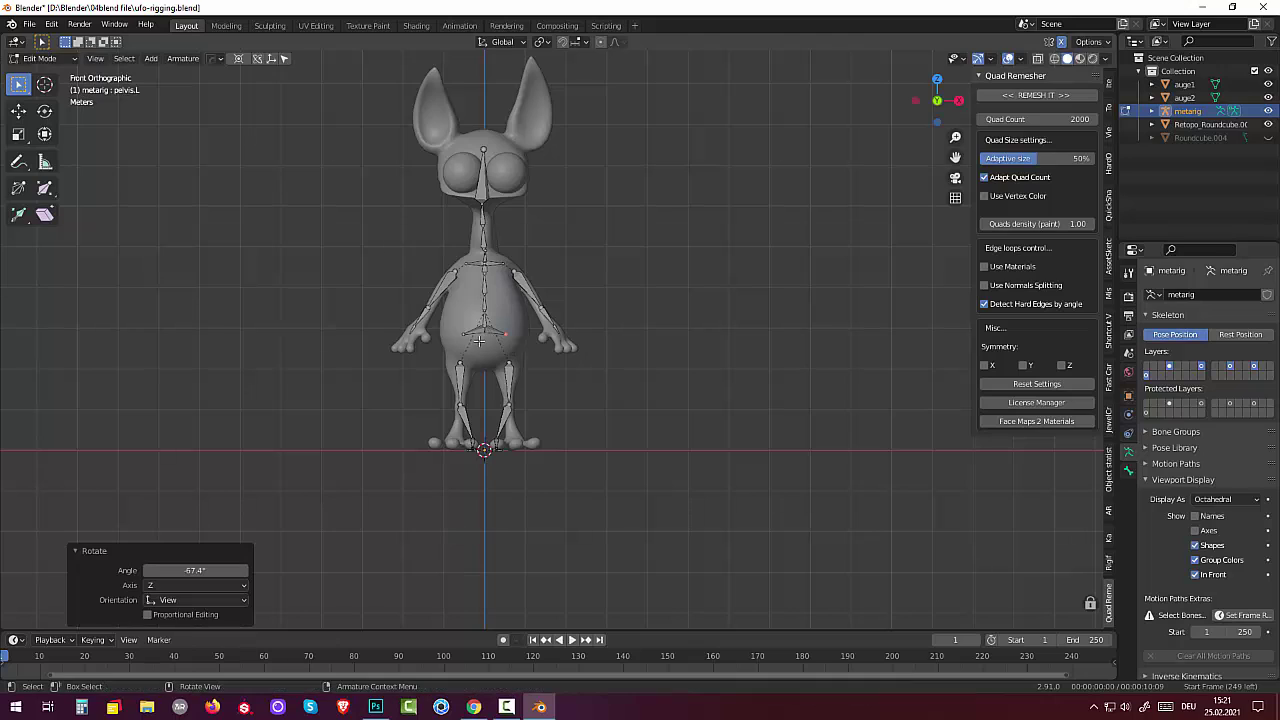
{"action": "left_click", "coordinate": [474, 332]}
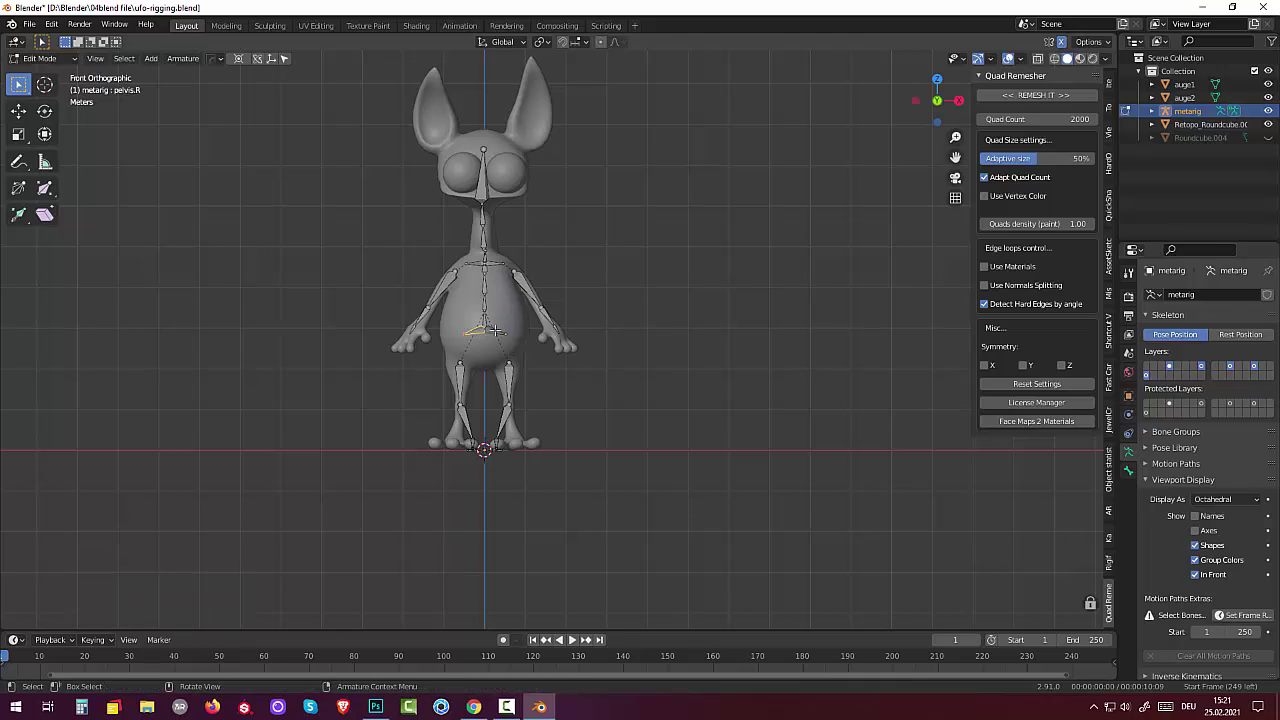
{"action": "key", "text": "shift"}
{"action": "key", "text": "g"}
{"action": "left_click", "coordinate": [495, 331]}
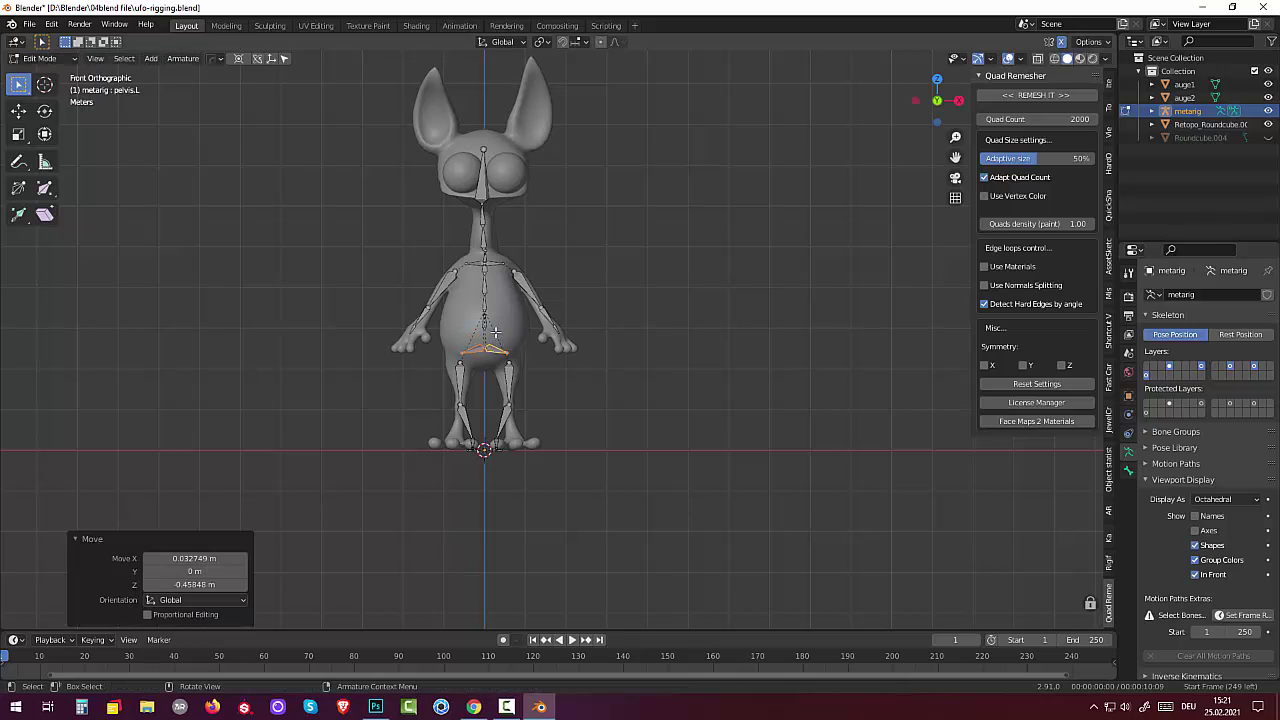
{"action": "left_click", "coordinate": [497, 338]}
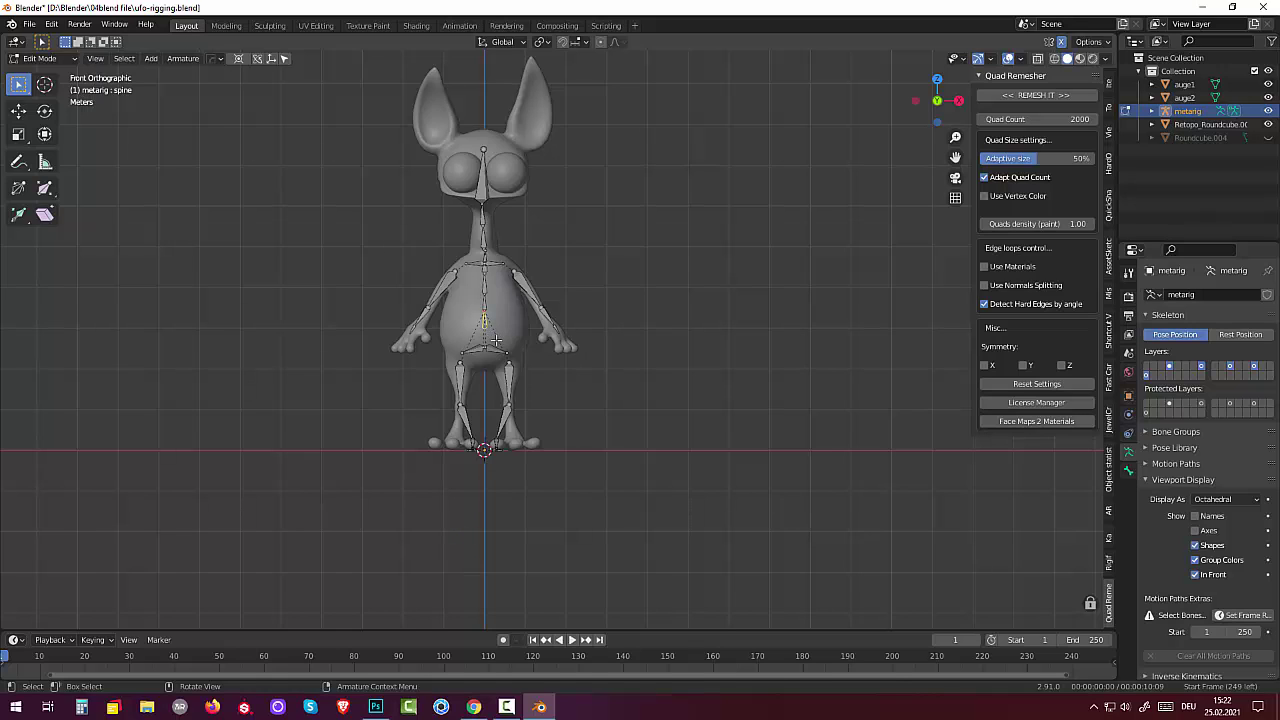
Step: Lower the base spine bone about 0.25 m into the hips, then select all bones and view from the side
{"action": "key", "text": "g"}
{"action": "left_click", "coordinate": [497, 349]}
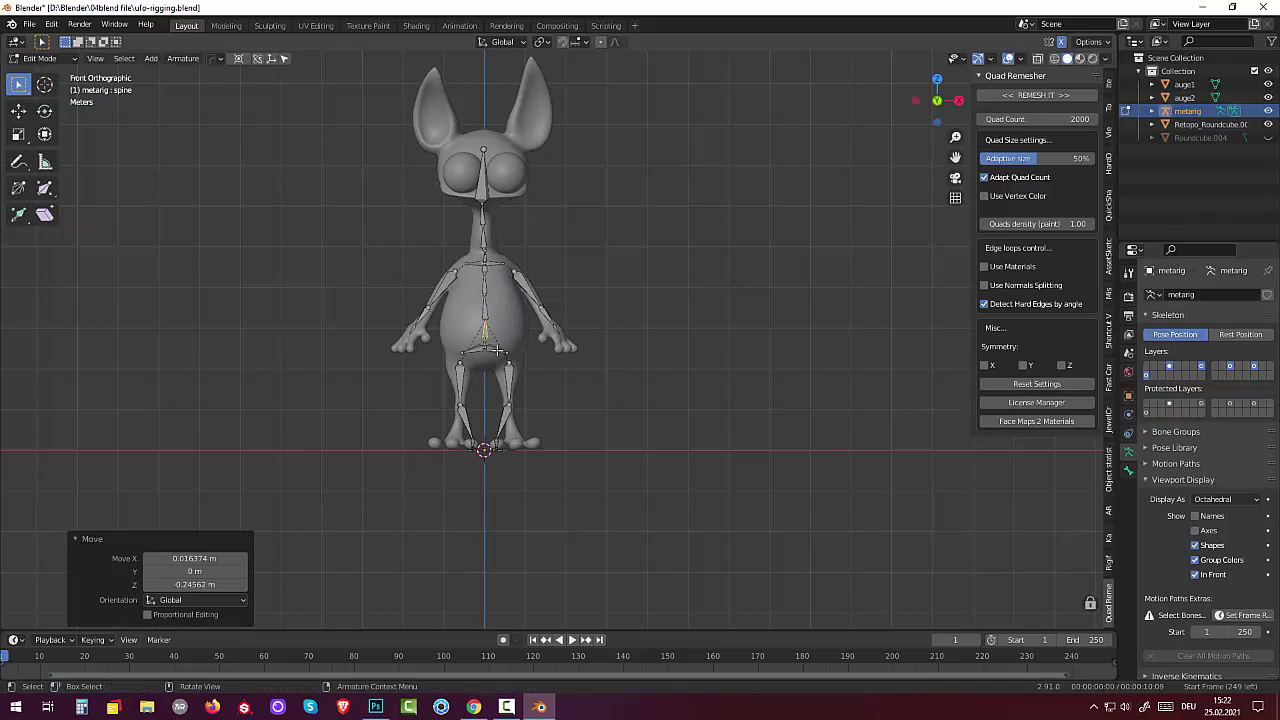
{"action": "middle_click_drag", "start_coordinate": [600, 357], "coordinate": [463, 373]}
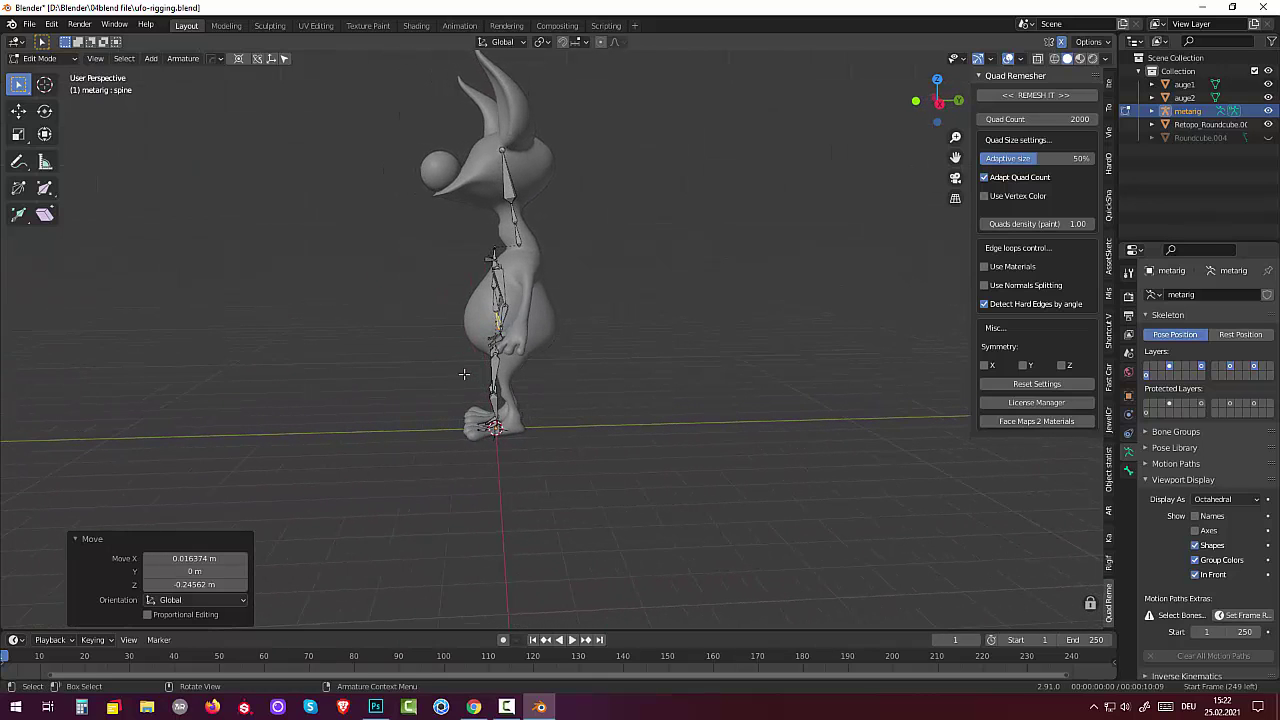
{"action": "mouse_move", "coordinate": [494, 270]}
{"action": "middle_mouse_down"}
{"action": "mouse_move", "coordinate": [600, 300]}
{"action": "mouse_move", "coordinate": [703, 289]}
{"action": "mouse_move", "coordinate": [465, 287]}
{"action": "middle_mouse_up"}
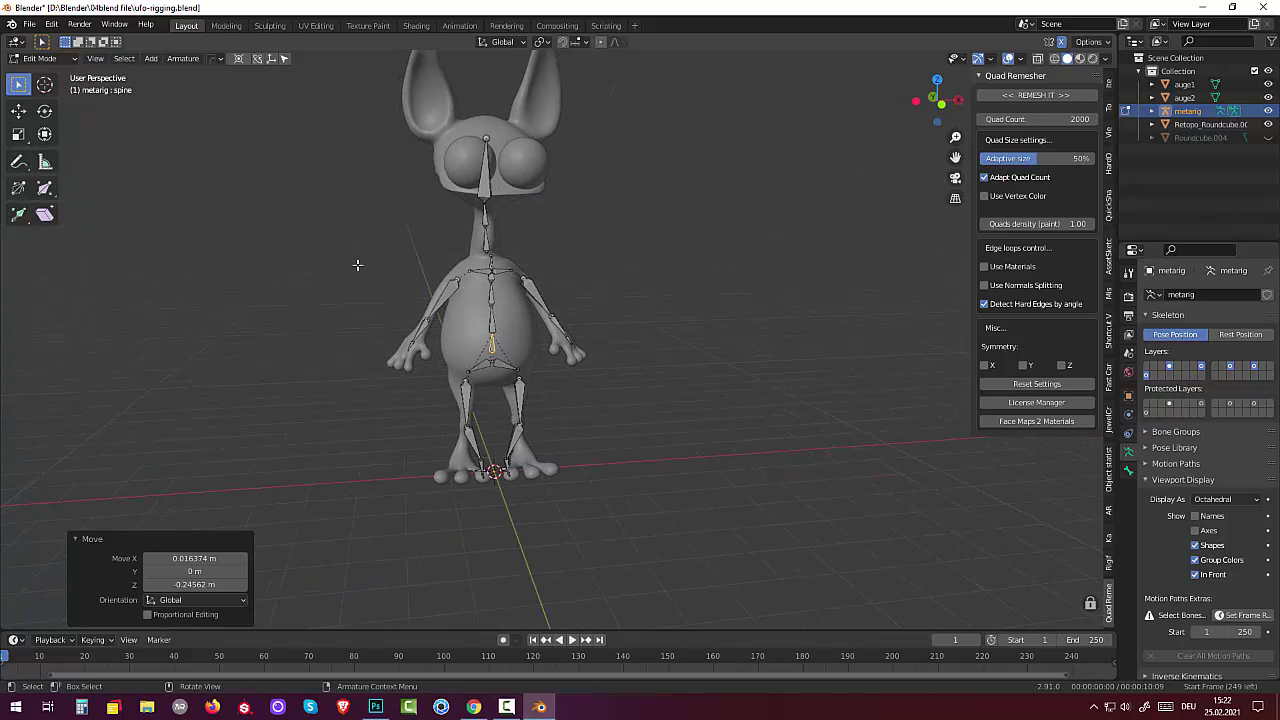
{"action": "left_click_drag", "start_coordinate": [357, 264], "coordinate": [661, 505]}
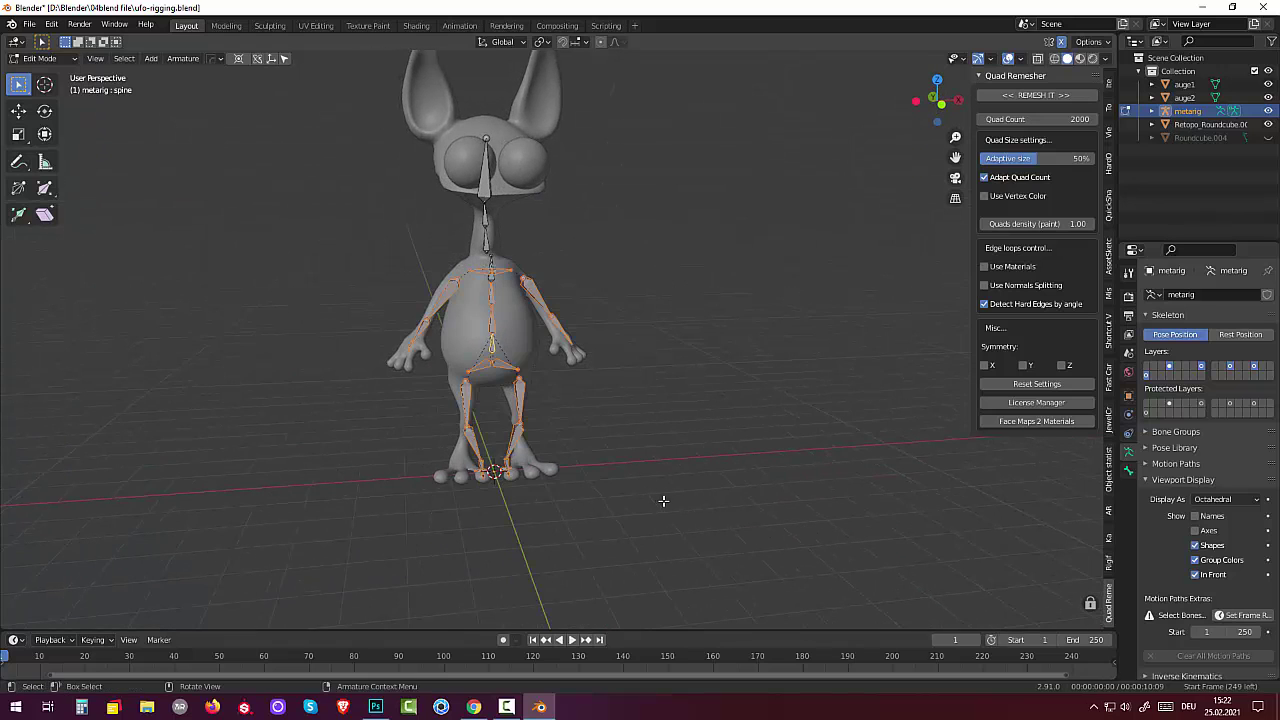
{"action": "mouse_move", "coordinate": [663, 503]}
{"action": "middle_mouse_down"}
{"action": "mouse_move", "coordinate": [627, 484]}
{"action": "mouse_move", "coordinate": [497, 477]}
{"action": "mouse_move", "coordinate": [505, 451]}
{"action": "middle_mouse_up"}
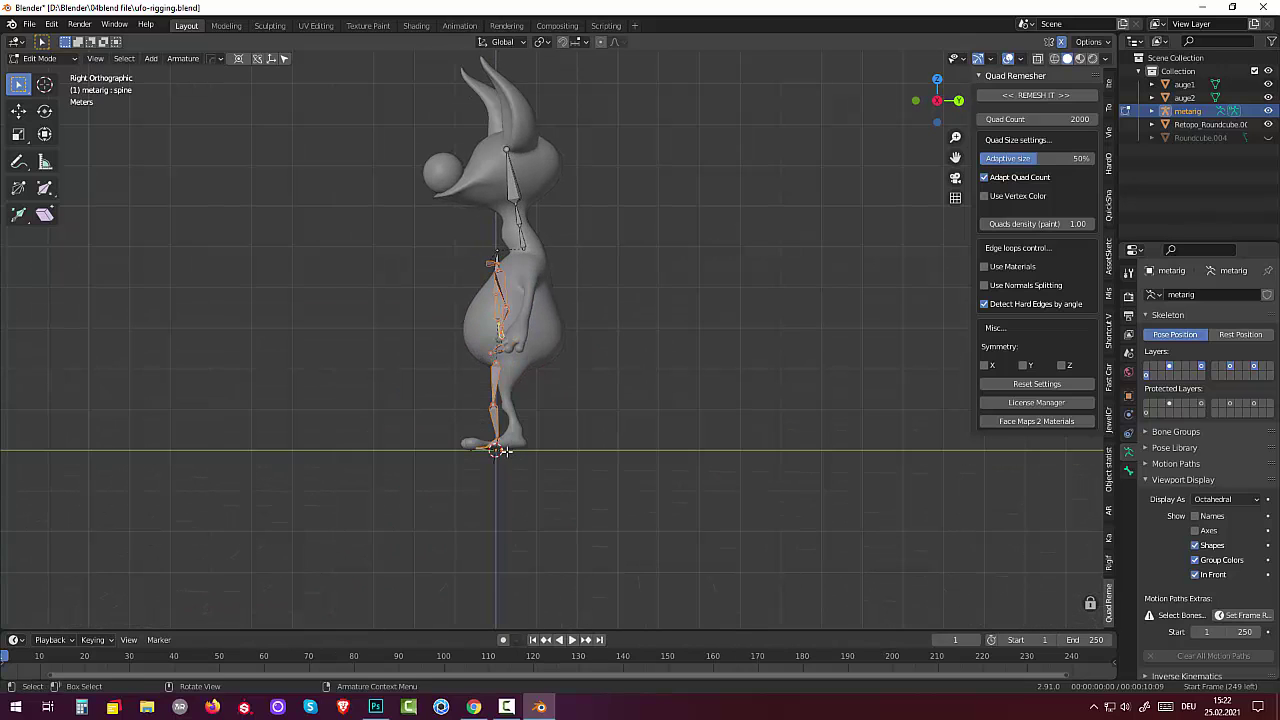
Step: Move the selected bones, then rotate spine.003 by -63° to follow the curved back
{"action": "key", "text": "g"}
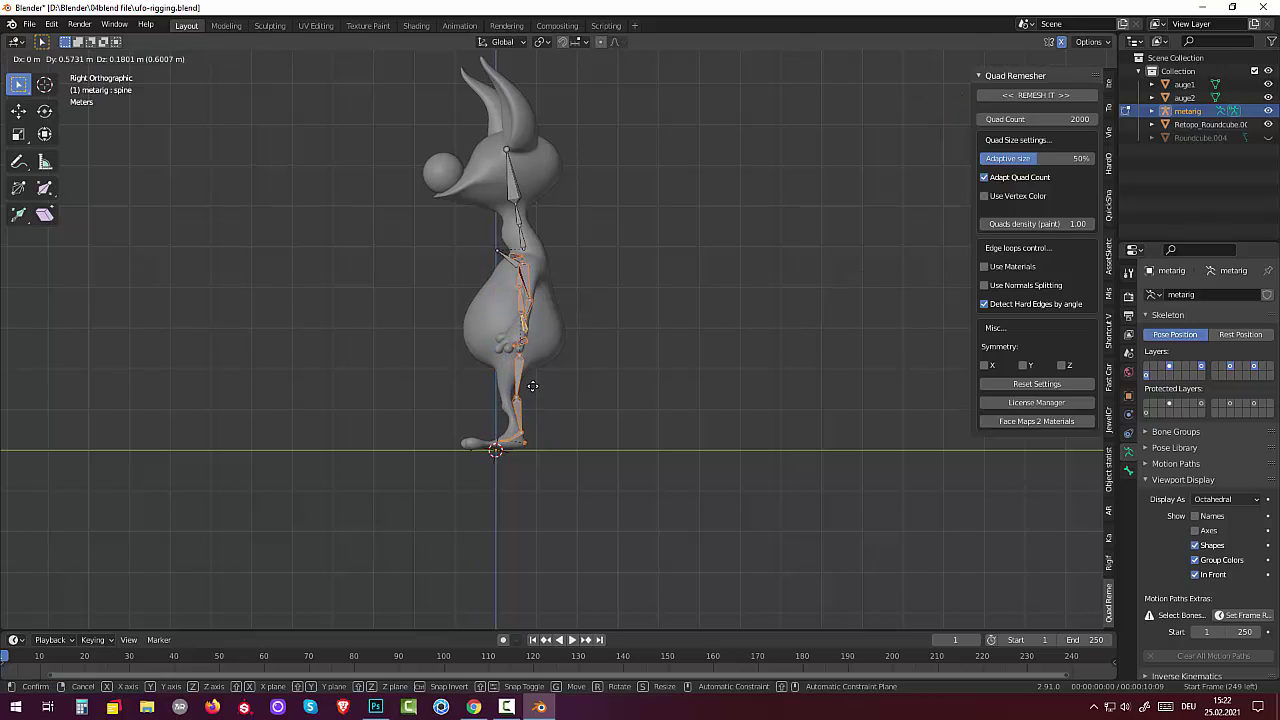
{"action": "left_click", "coordinate": [532, 385]}
{"action": "left_click", "coordinate": [498, 252]}
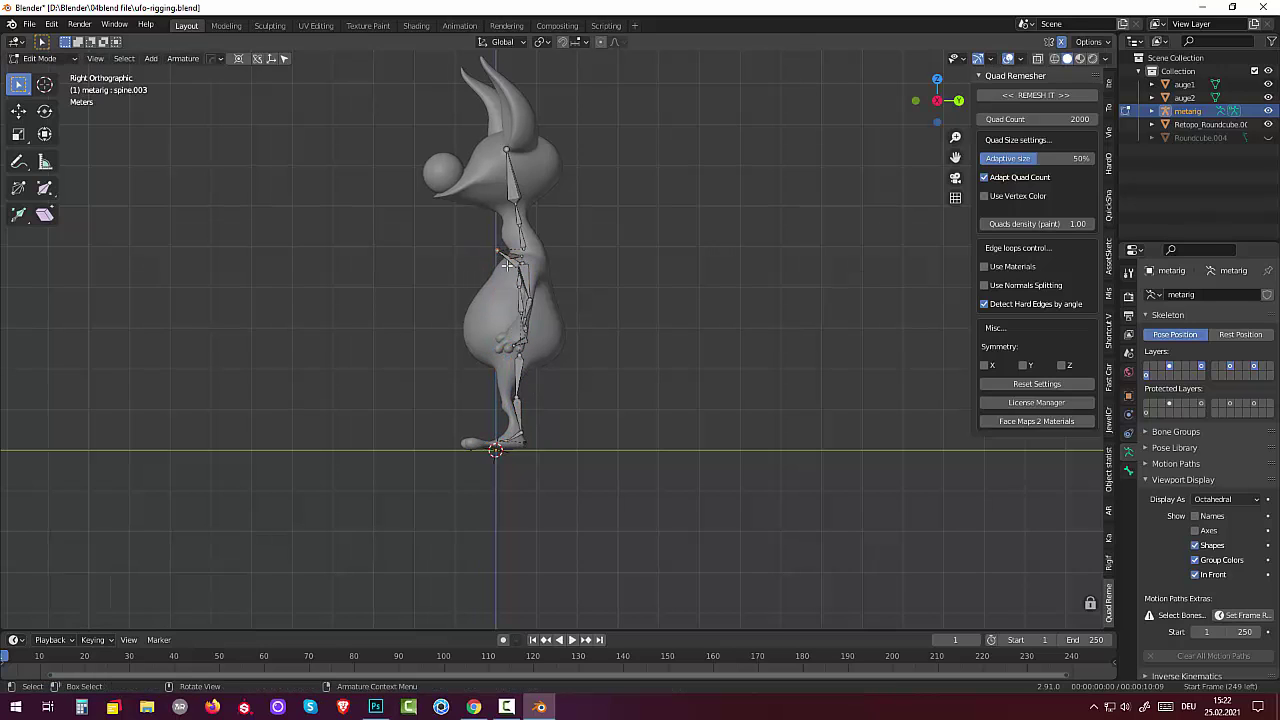
{"action": "key", "text": "r"}
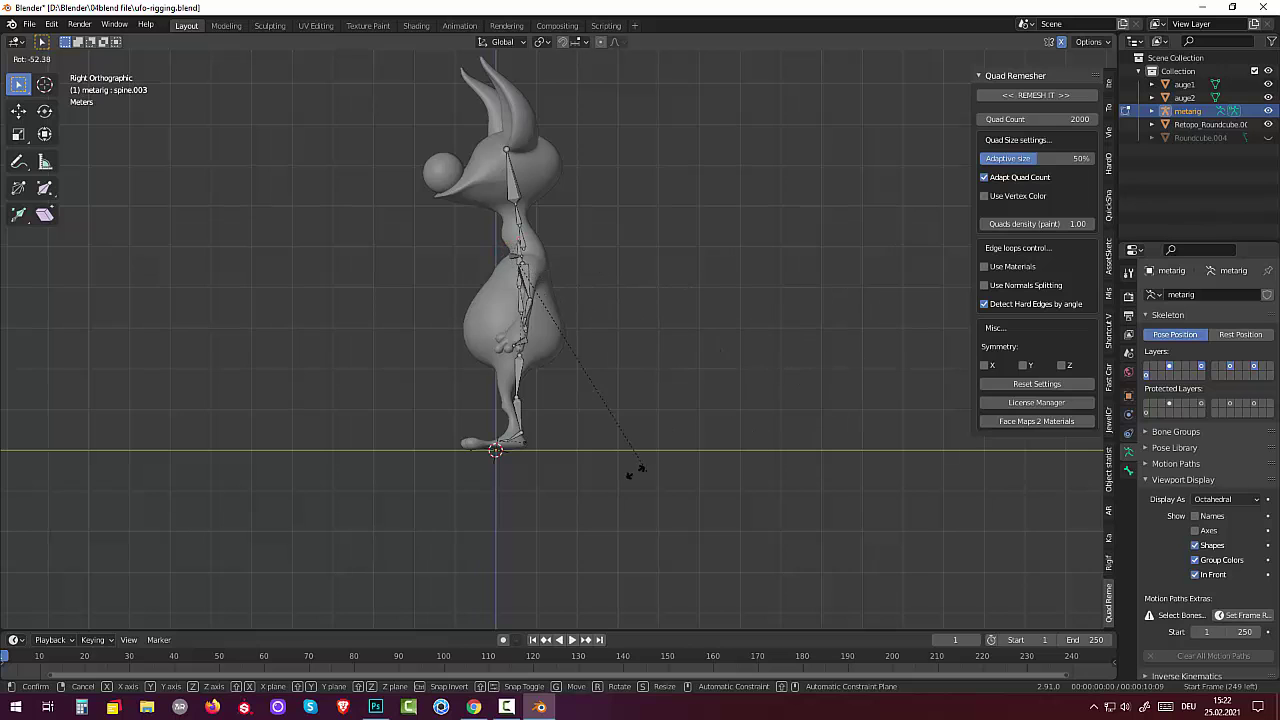
{"action": "left_click", "coordinate": [586, 449]}
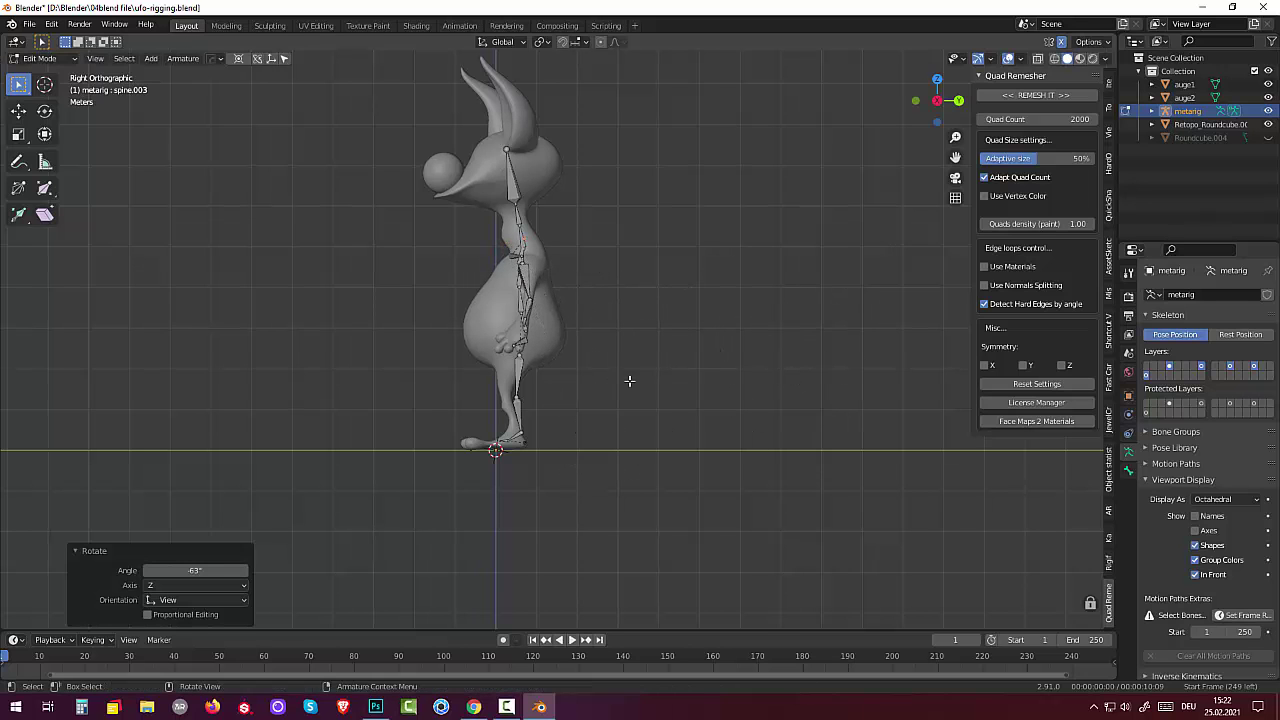
Step: Lower the selected bones -0.348 m along Z, checking them in right and top orthographic views
{"action": "mouse_move", "coordinate": [629, 377]}
{"action": "middle_mouse_down"}
{"action": "mouse_move", "coordinate": [821, 386]}
{"action": "mouse_move", "coordinate": [629, 285]}
{"action": "middle_mouse_up"}
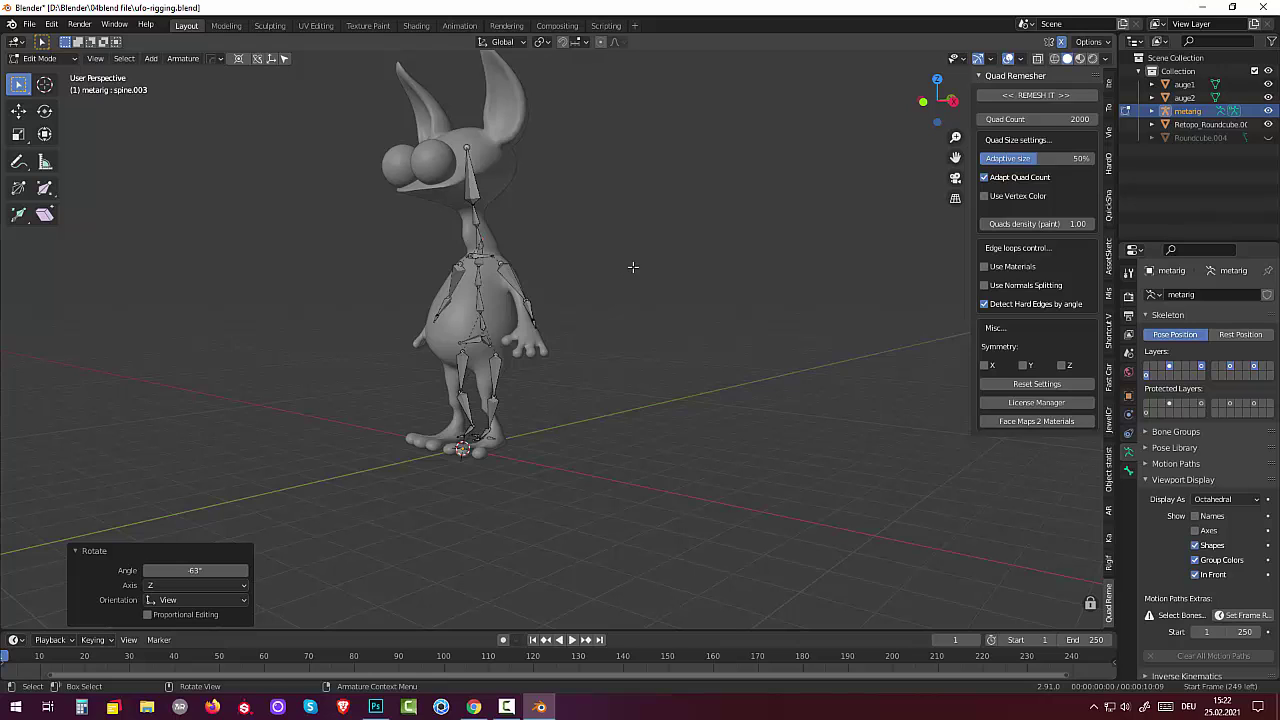
{"action": "key", "text": "g"}
{"action": "key", "text": "z"}
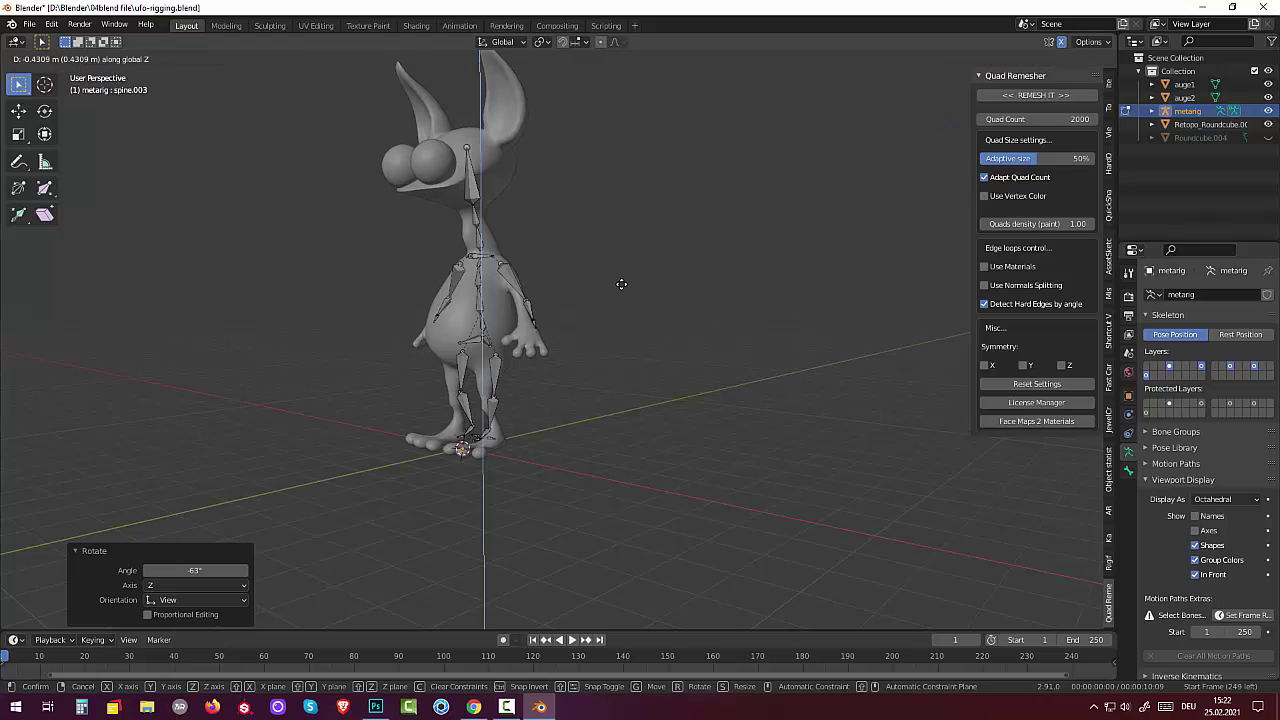
{"action": "left_click", "coordinate": [617, 281]}
{"action": "mouse_move", "coordinate": [648, 280]}
{"action": "middle_mouse_down"}
{"action": "mouse_move", "coordinate": [576, 292]}
{"action": "mouse_move", "coordinate": [671, 299]}
{"action": "mouse_move", "coordinate": [590, 320]}
{"action": "middle_mouse_up"}
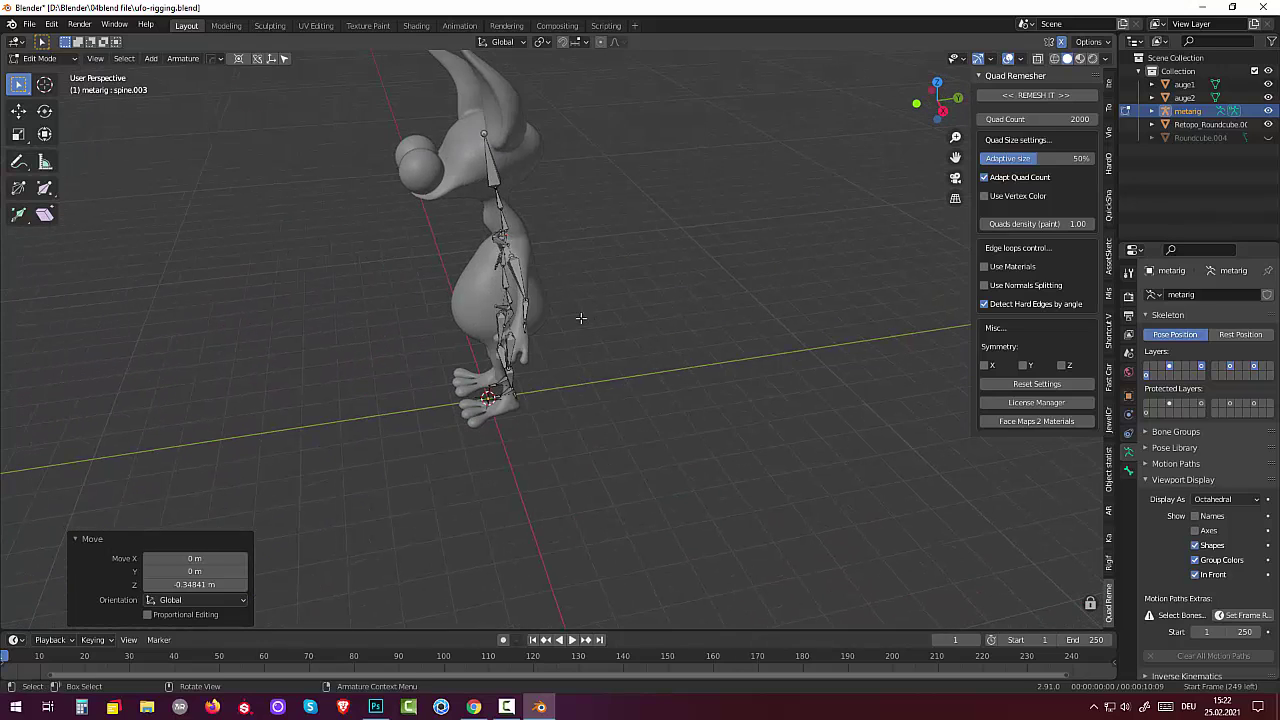
{"action": "key", "text": "KP_3"}
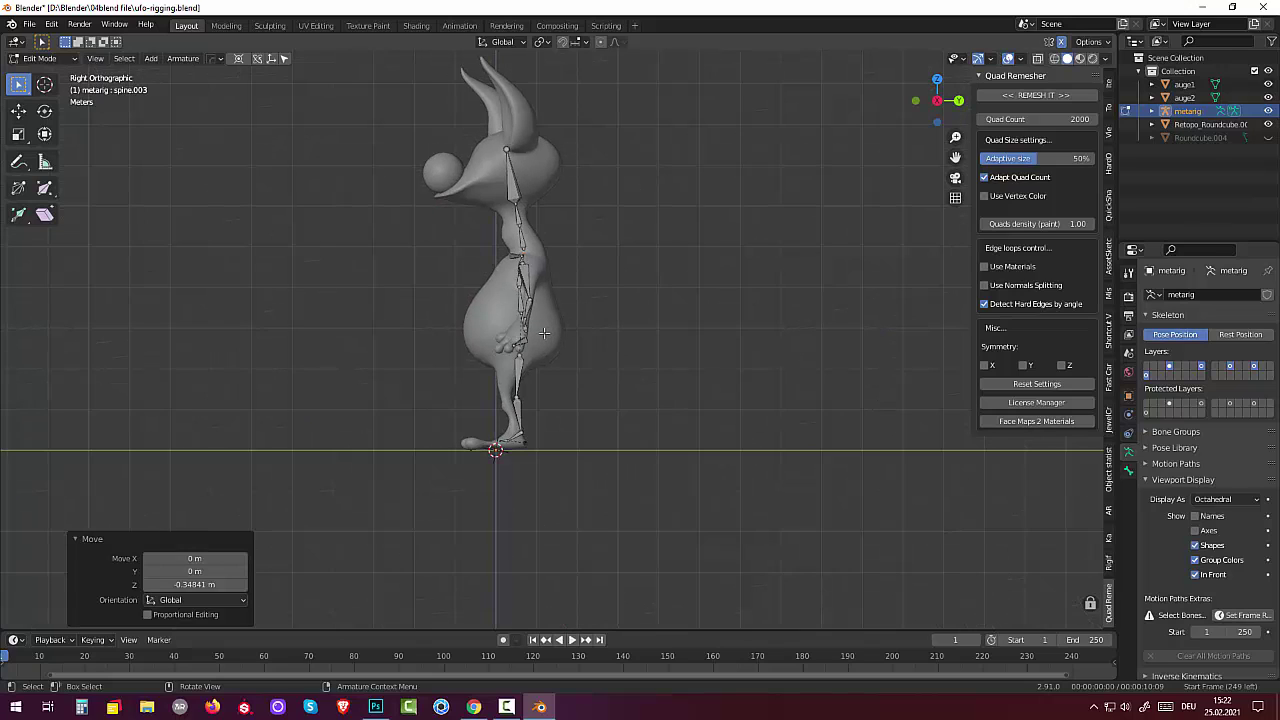
{"action": "key", "text": "KP_7"}
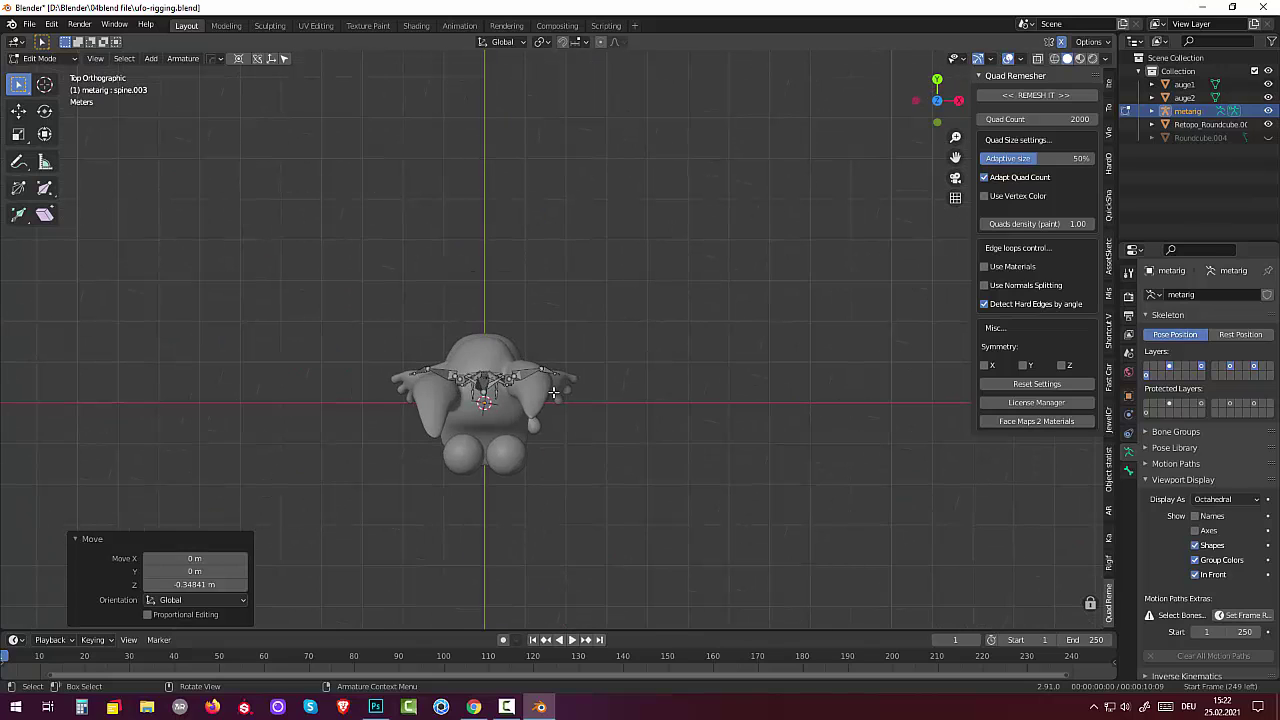
Step: Rotate and move upper_arm.L, then move forearm.L toward the alien's arm in top view
{"action": "left_click", "coordinate": [527, 374]}
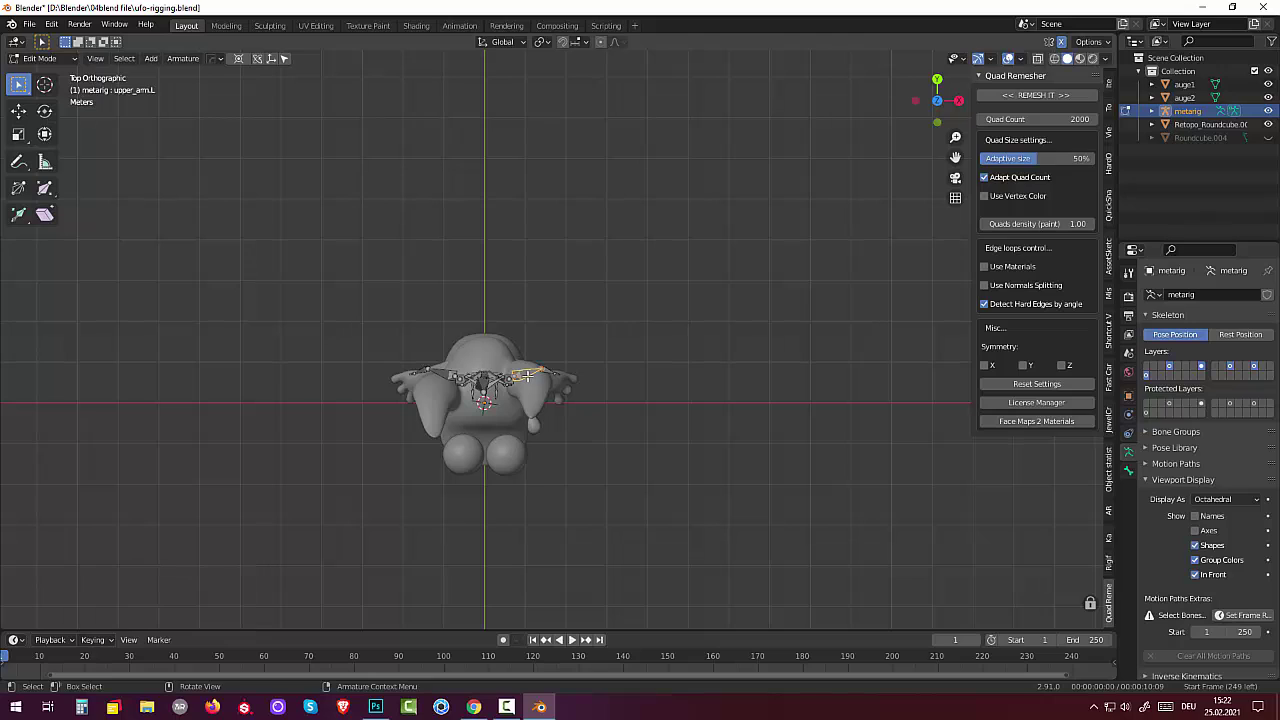
{"action": "key", "text": "h"}
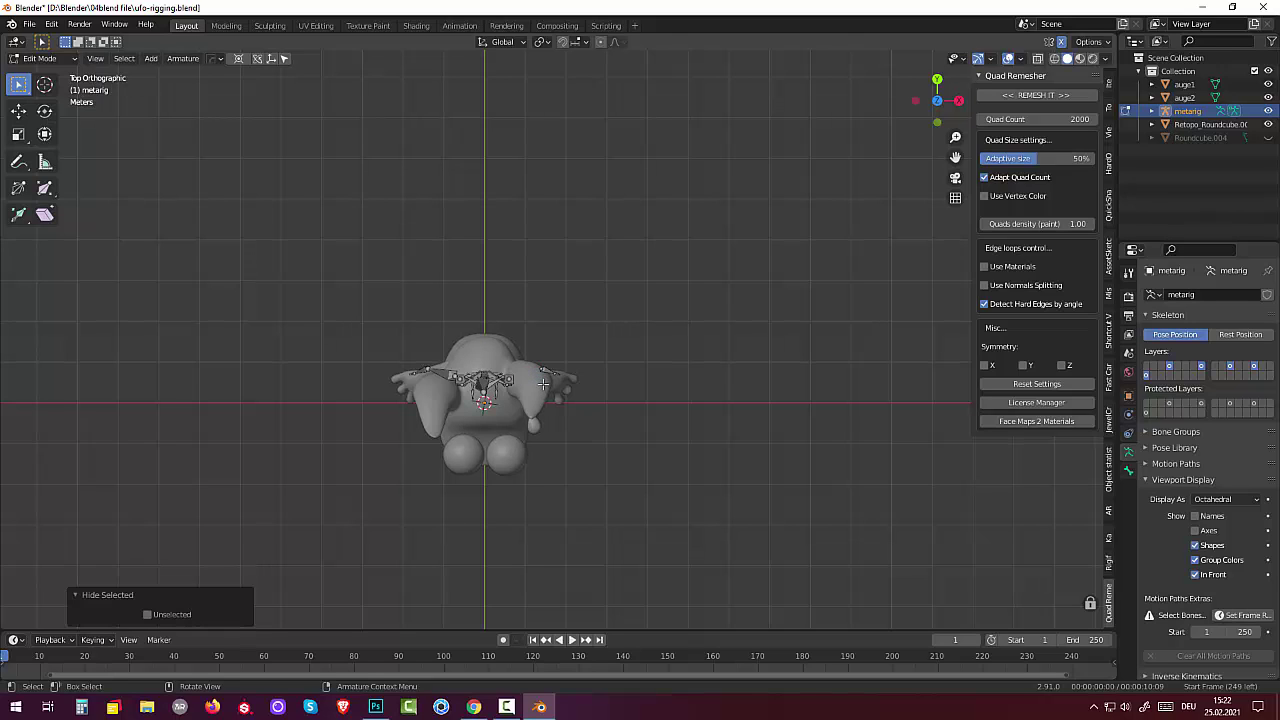
{"action": "key", "text": "alt+h"}
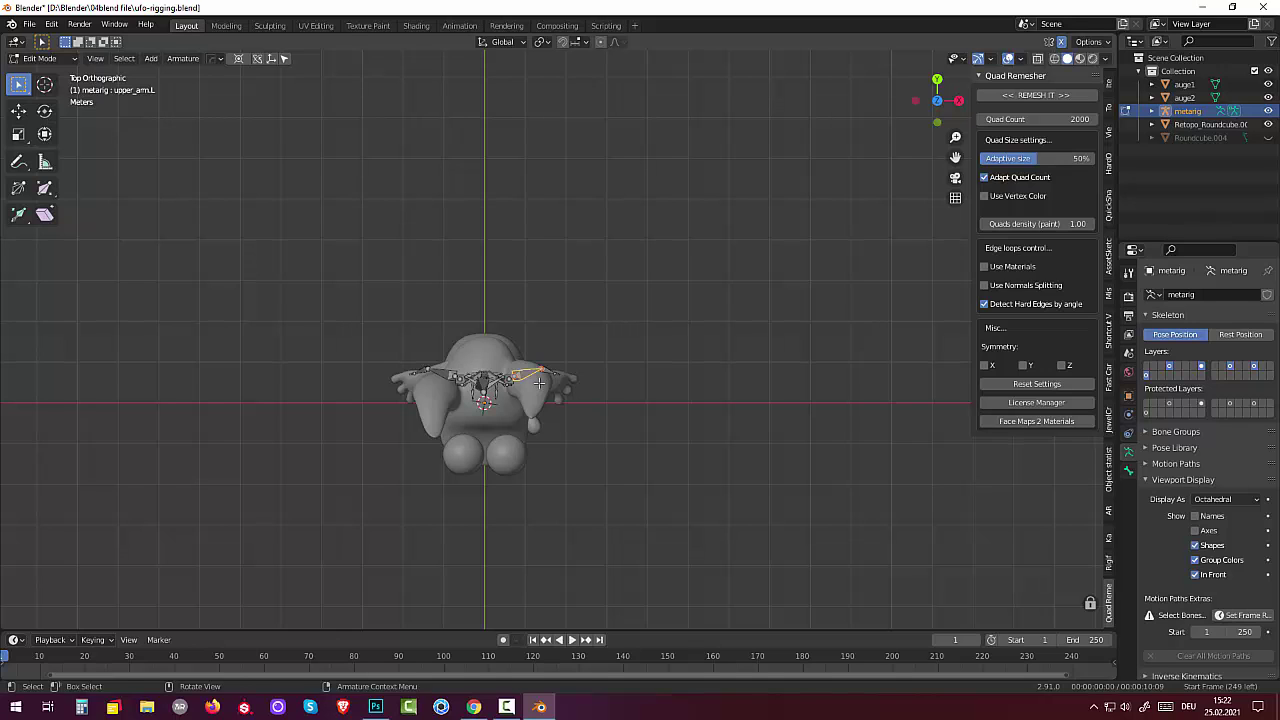
{"action": "key", "text": "r"}
{"action": "left_click", "coordinate": [538, 381]}
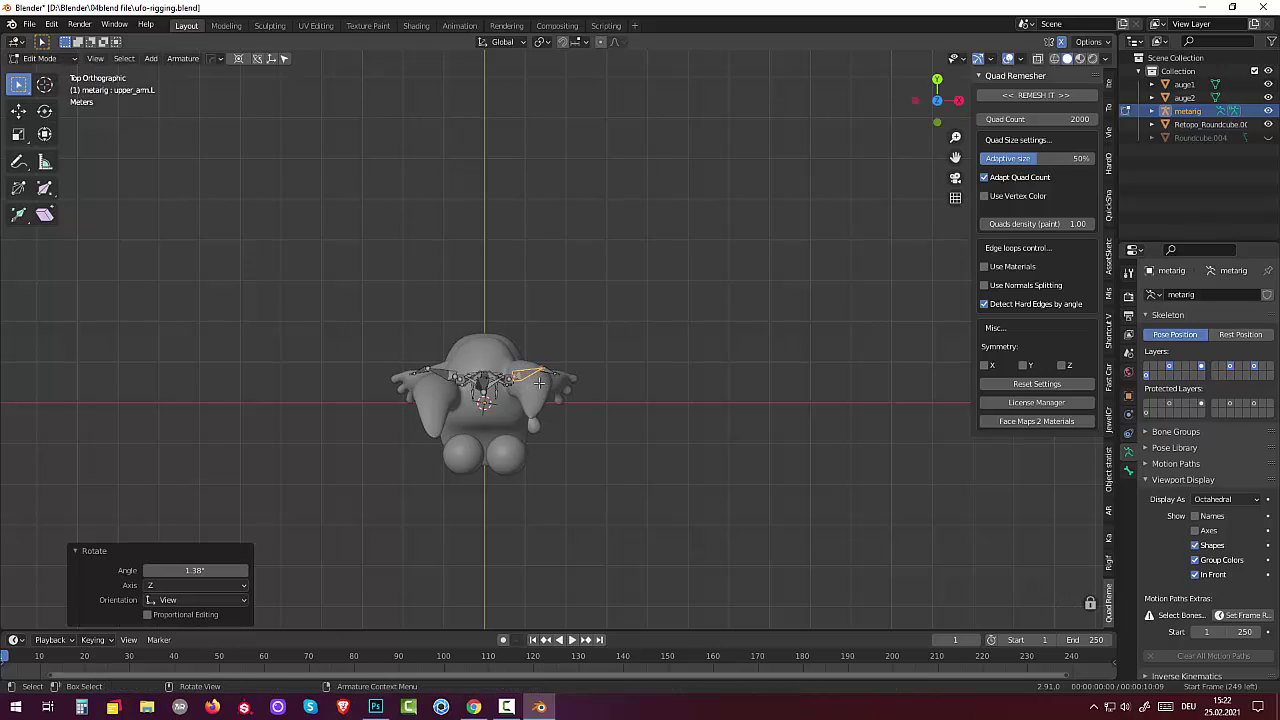
{"action": "key", "text": "g"}
{"action": "left_click", "coordinate": [557, 378]}
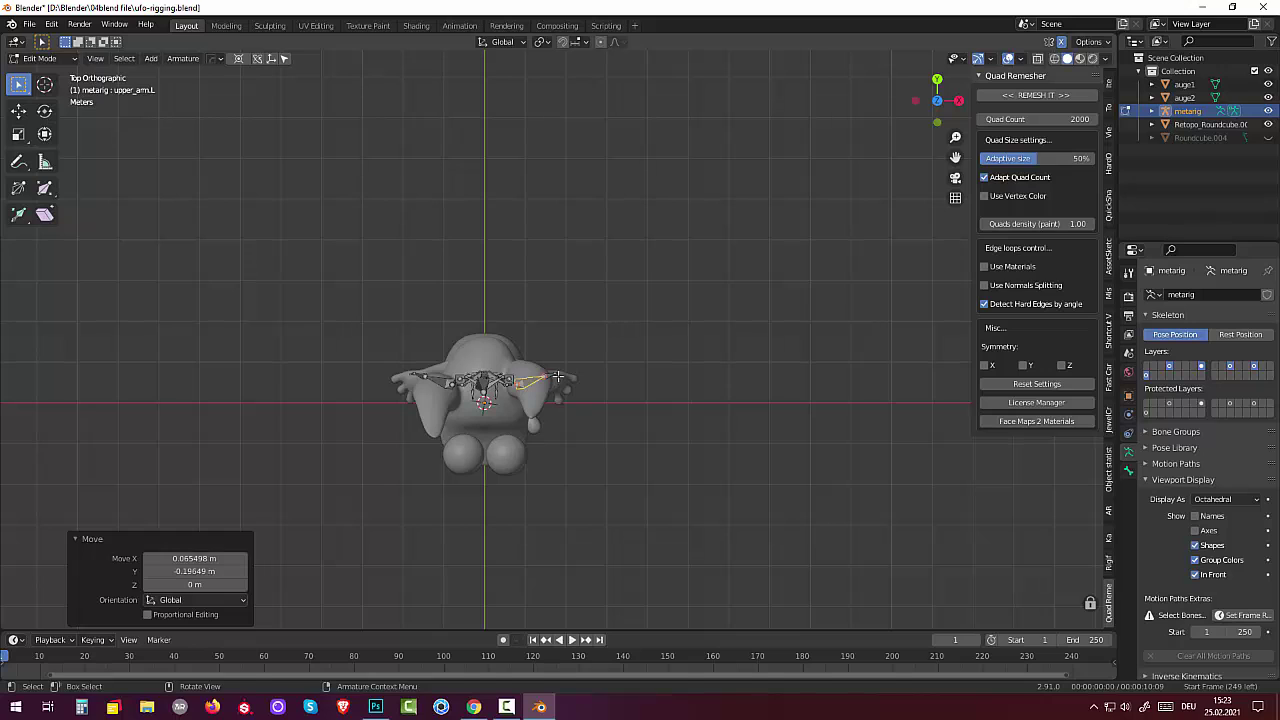
{"action": "left_click", "coordinate": [557, 378]}
{"action": "key", "text": "g"}
{"action": "left_click", "coordinate": [562, 383]}
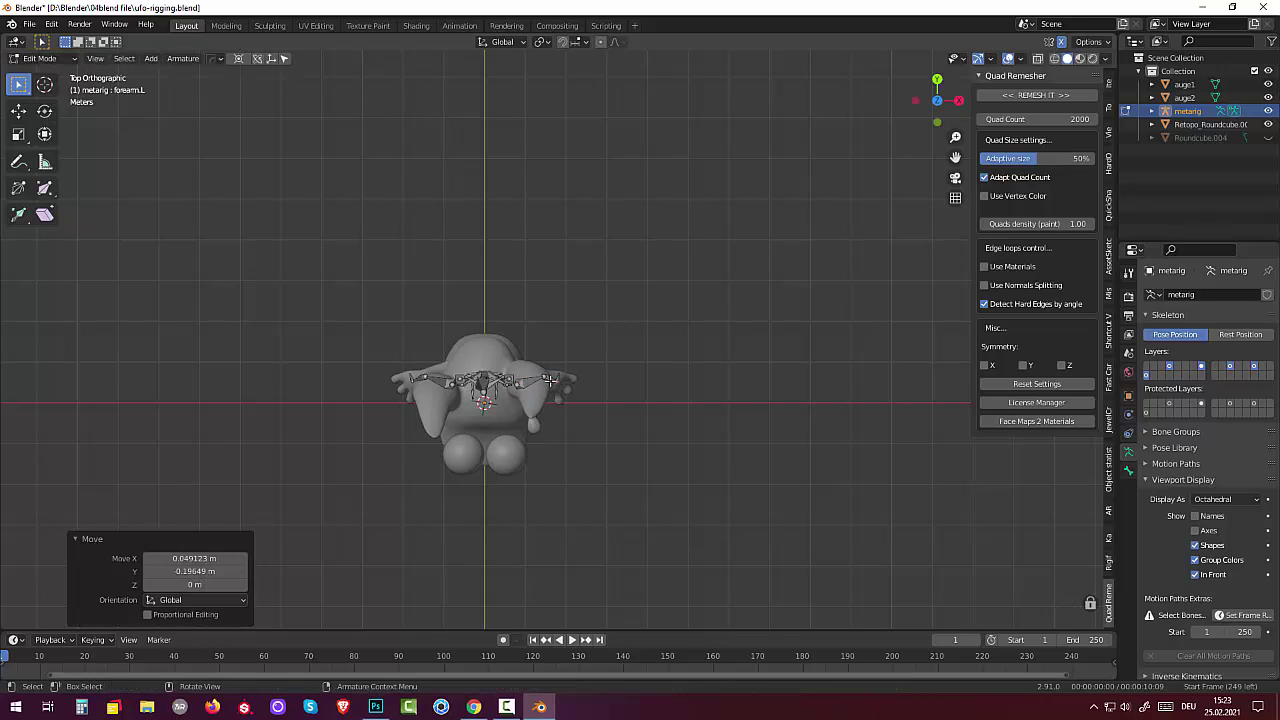
Step: Reposition upper_arm.L again and rotate hand.L -109° along the drooping left hand
{"action": "left_click", "coordinate": [549, 381]}
{"action": "key", "text": "g"}
{"action": "left_click", "coordinate": [554, 380]}
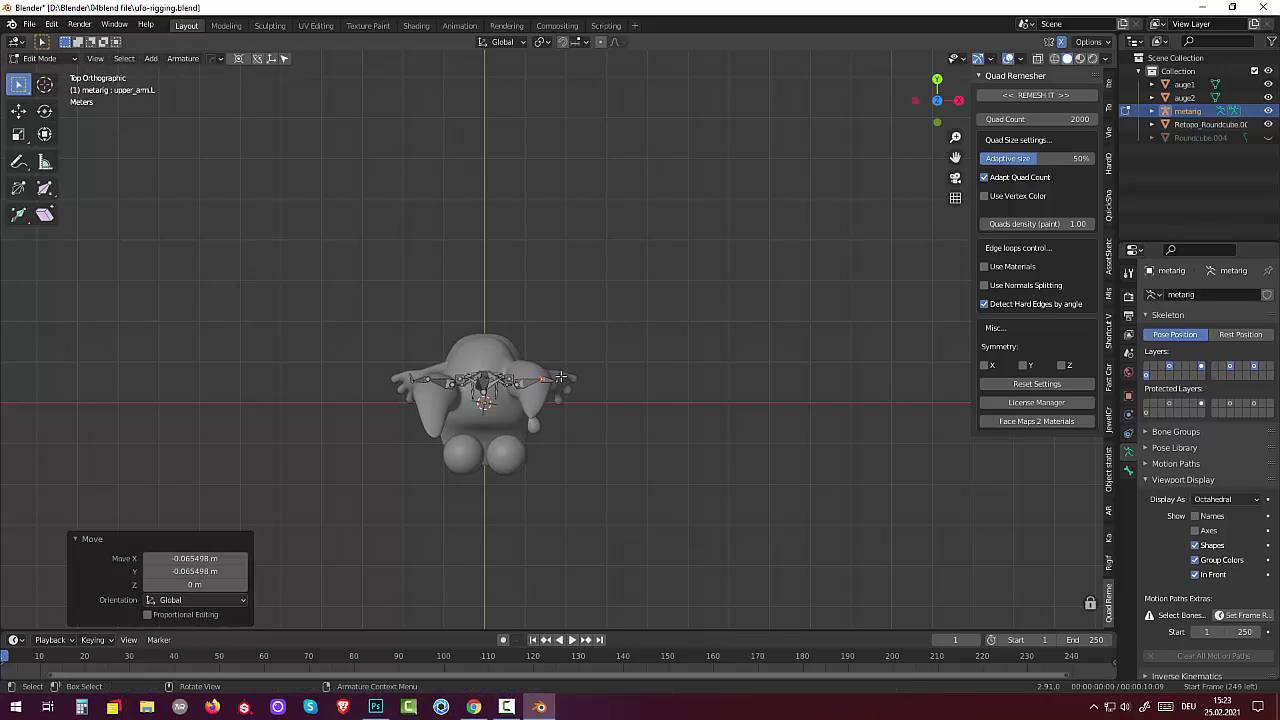
{"action": "left_click", "coordinate": [560, 378]}
{"action": "left_click", "coordinate": [579, 377]}
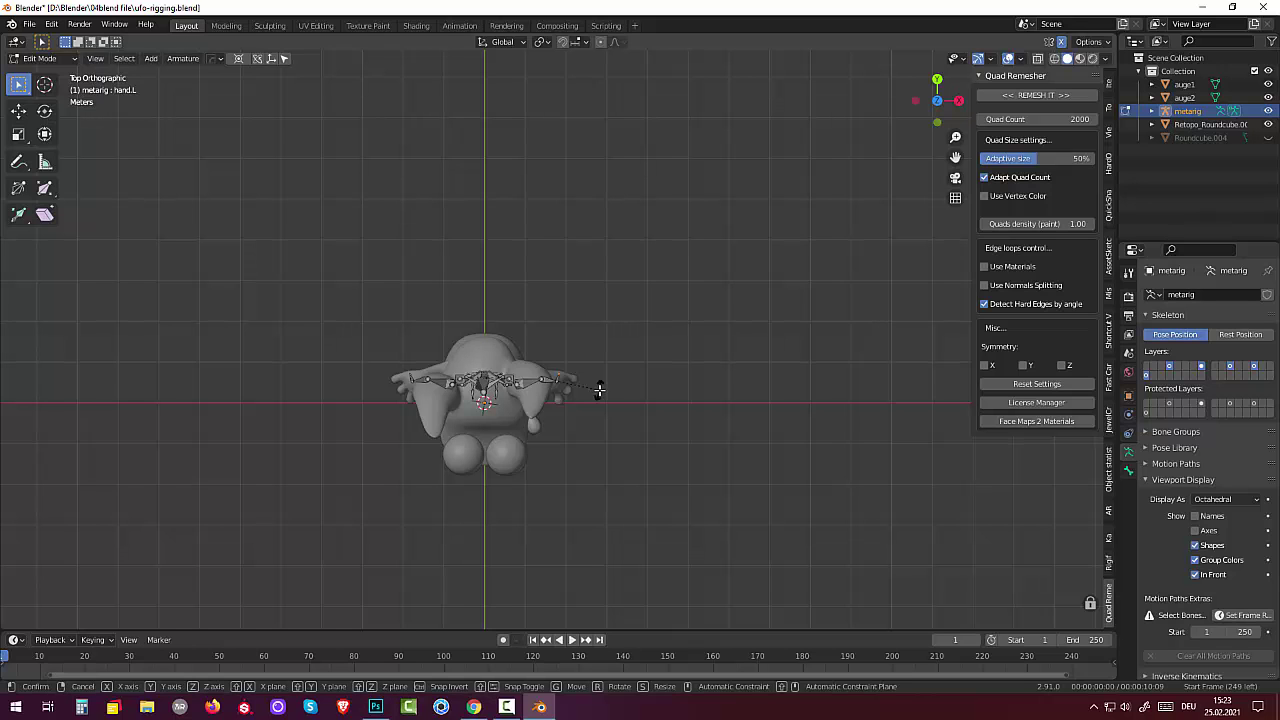
{"action": "key", "text": "r"}
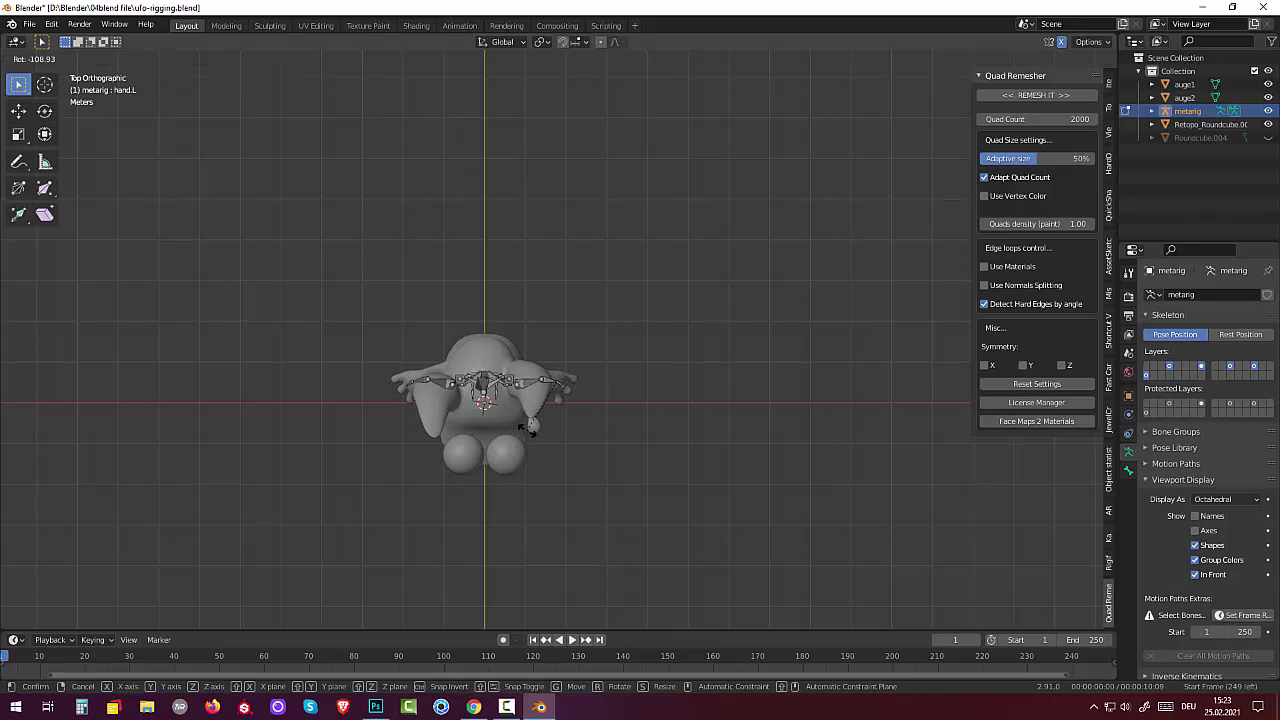
{"action": "left_click", "coordinate": [528, 430]}
{"action": "mouse_move", "coordinate": [530, 428]}
{"action": "middle_mouse_down"}
{"action": "mouse_move", "coordinate": [430, 279]}
{"action": "mouse_move", "coordinate": [381, 403]}
{"action": "mouse_move", "coordinate": [429, 357]}
{"action": "middle_mouse_up"}
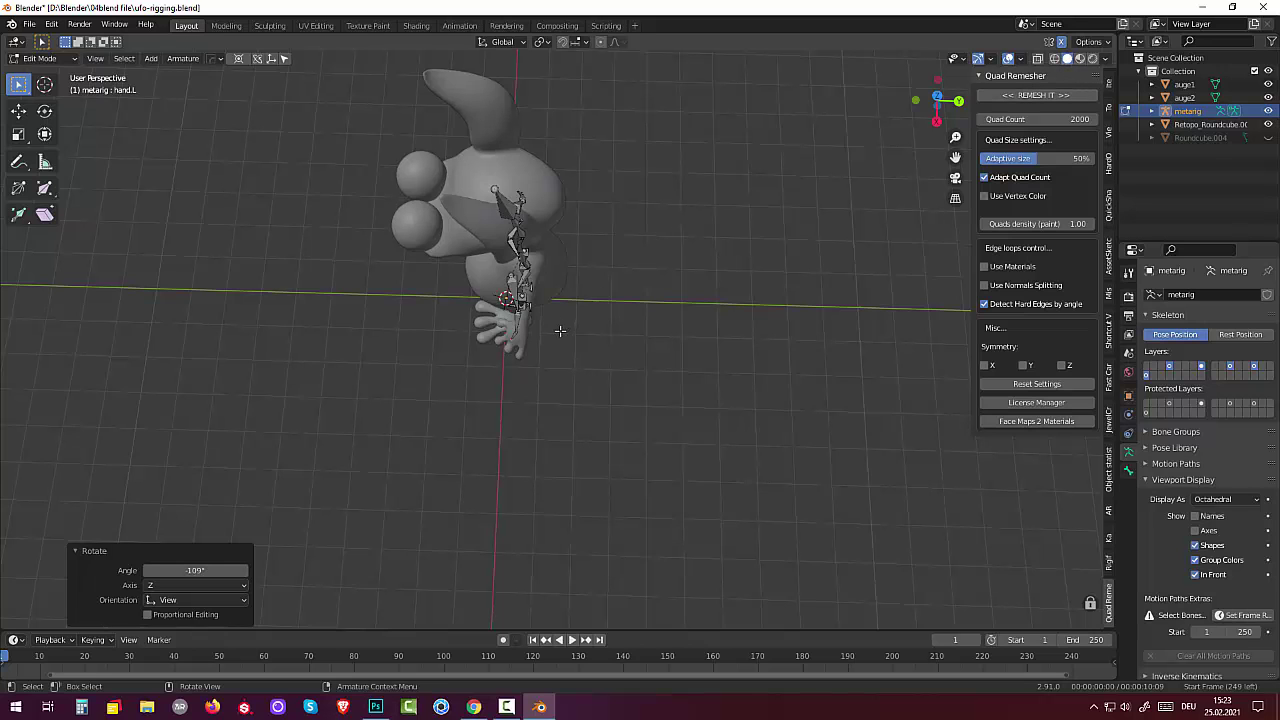
Step: Move upper_arm.L, rotate the arm -24.4° and rotate forearm.L 15.2° along the arm
{"action": "mouse_move", "coordinate": [560, 329]}
{"action": "middle_mouse_down"}
{"action": "mouse_move", "coordinate": [576, 281]}
{"action": "mouse_move", "coordinate": [551, 283]}
{"action": "middle_mouse_up"}
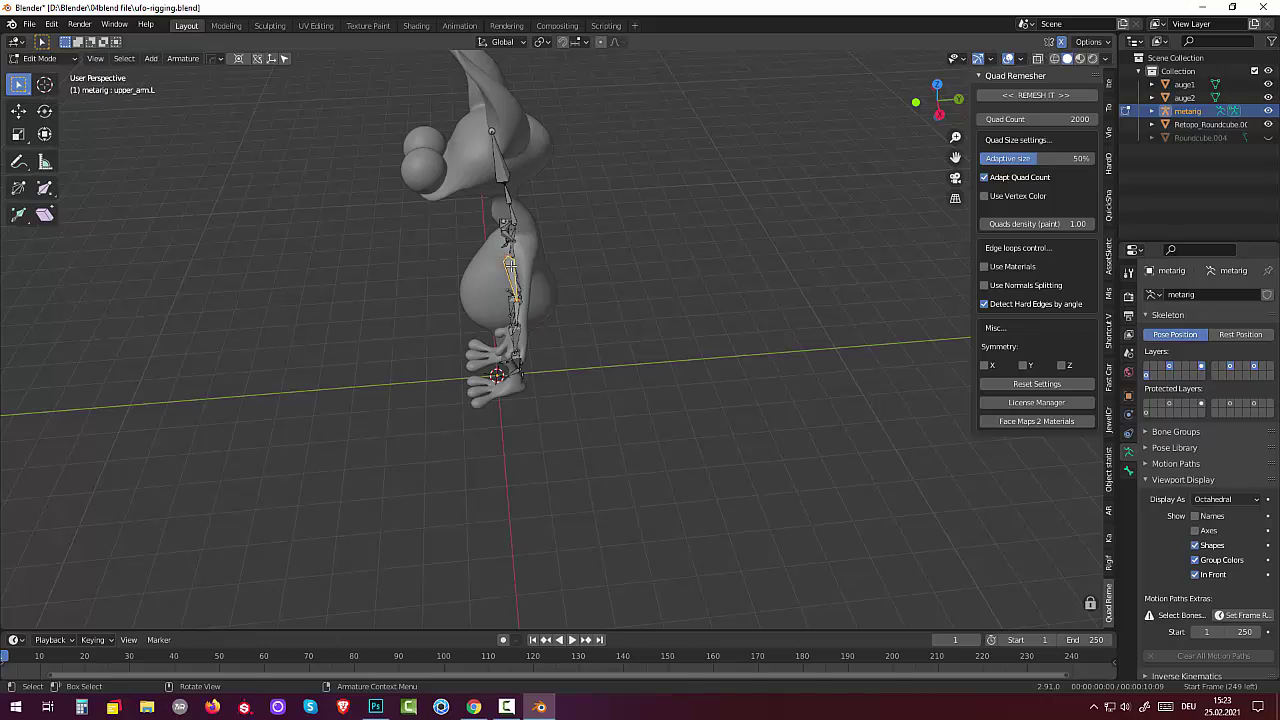
{"action": "key", "text": "g"}
{"action": "left_click", "coordinate": [521, 263]}
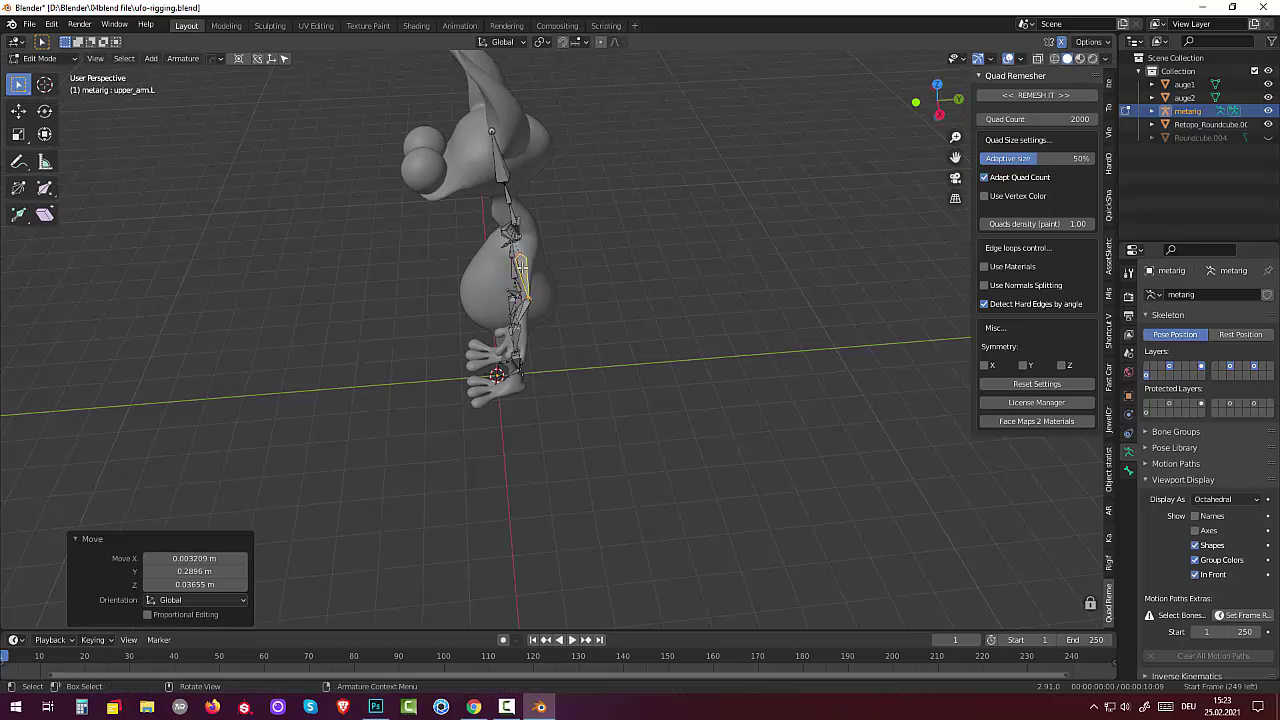
{"action": "key", "text": "alt+a"}
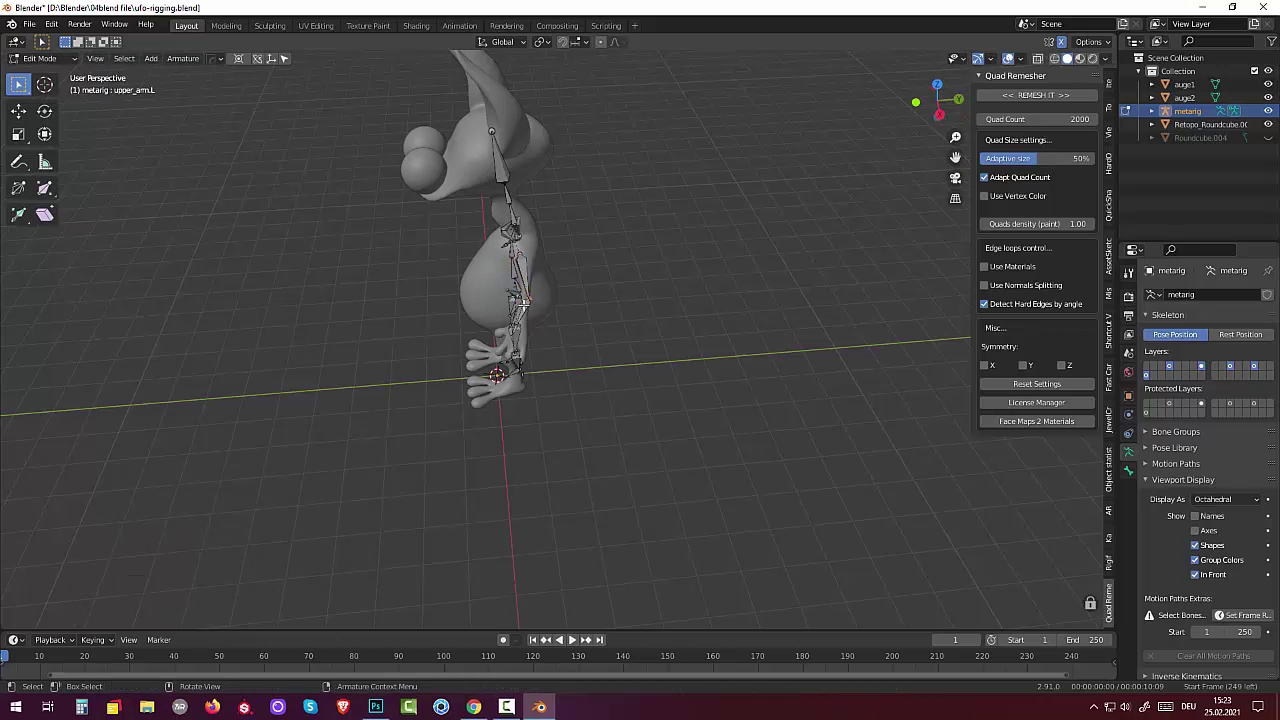
{"action": "key", "text": "r"}
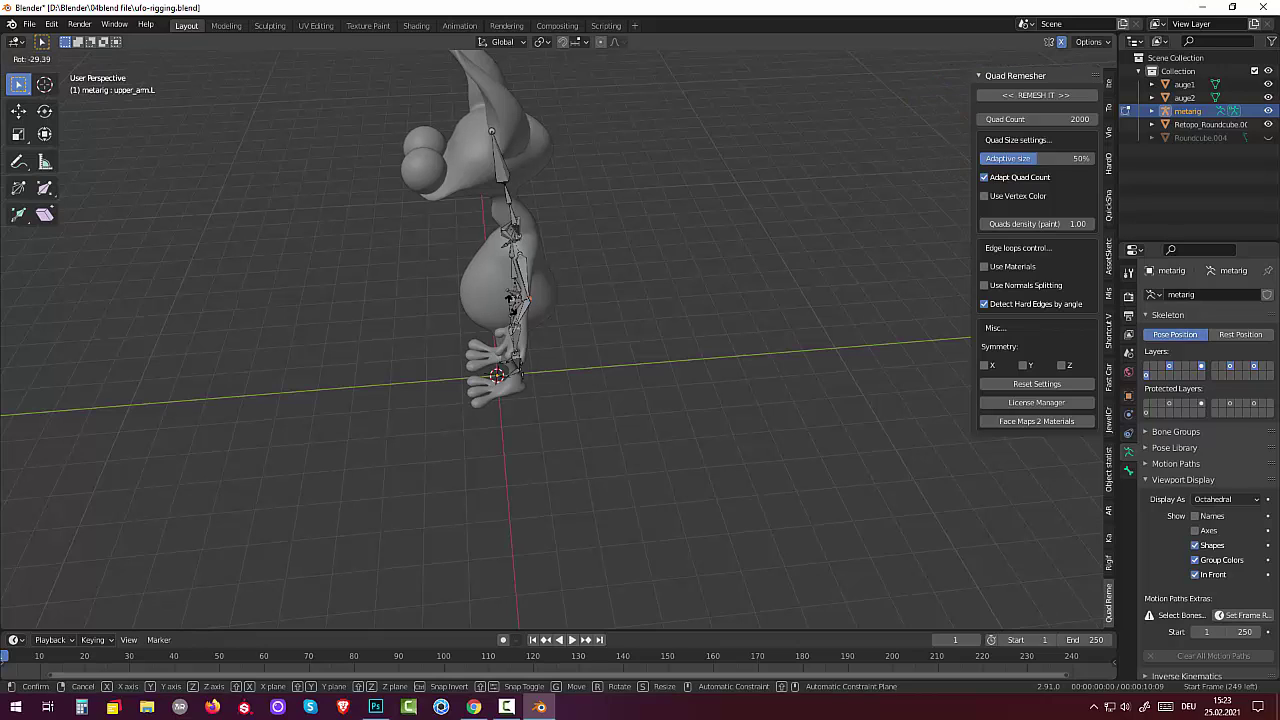
{"action": "left_click", "coordinate": [512, 302]}
{"action": "left_click", "coordinate": [525, 308]}
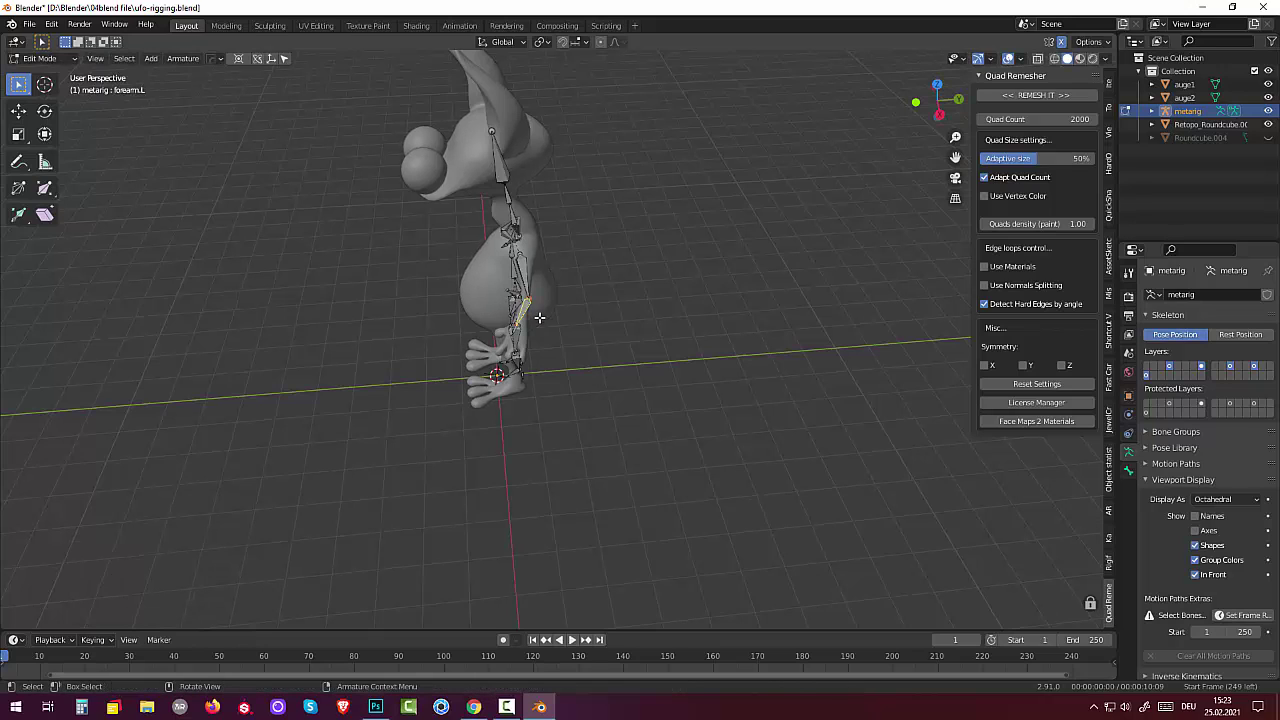
{"action": "key", "text": "r"}
{"action": "left_click", "coordinate": [543, 341]}
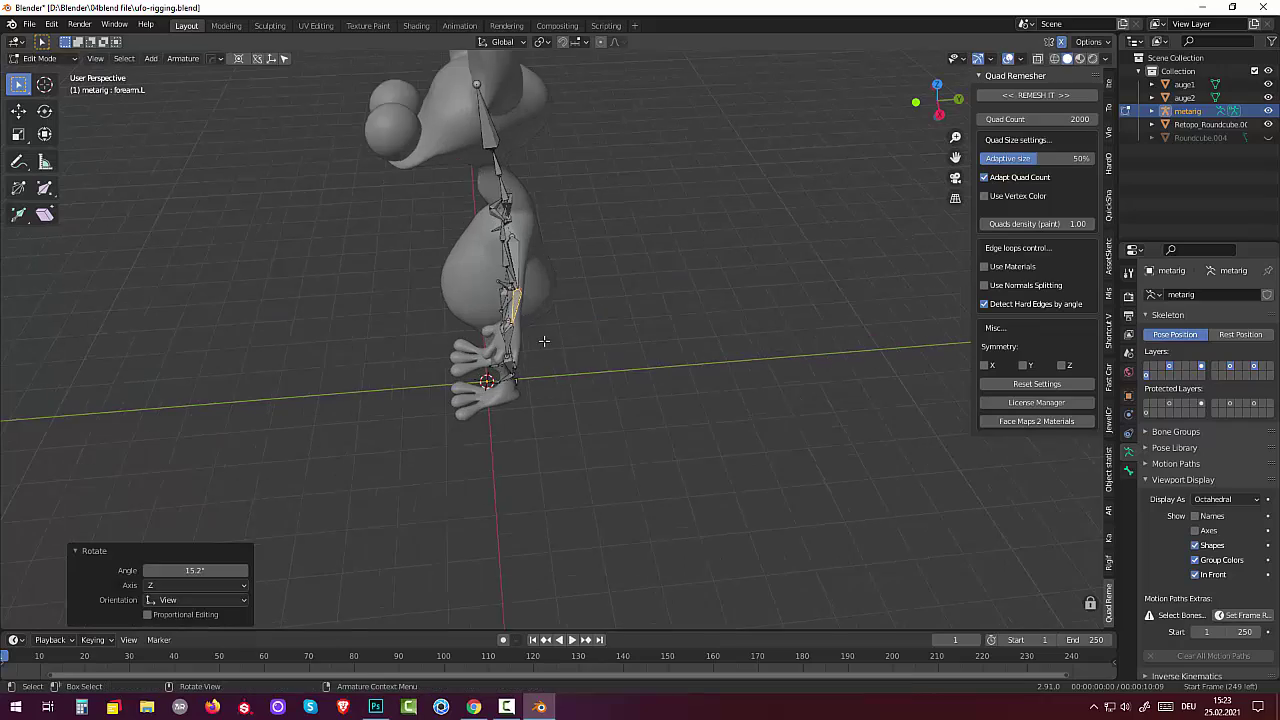
{"action": "scroll", "coordinate": [543, 341], "scroll_direction": "up", "scroll_amount": 2}
Step: Rotate upper_arm.L into the arm and move forearm.L and hand.L about 0.126 m down into the hand
{"action": "mouse_move", "coordinate": [546, 340]}
{"action": "middle_mouse_down"}
{"action": "mouse_move", "coordinate": [598, 375]}
{"action": "mouse_move", "coordinate": [714, 314]}
{"action": "mouse_move", "coordinate": [611, 305]}
{"action": "middle_mouse_up"}
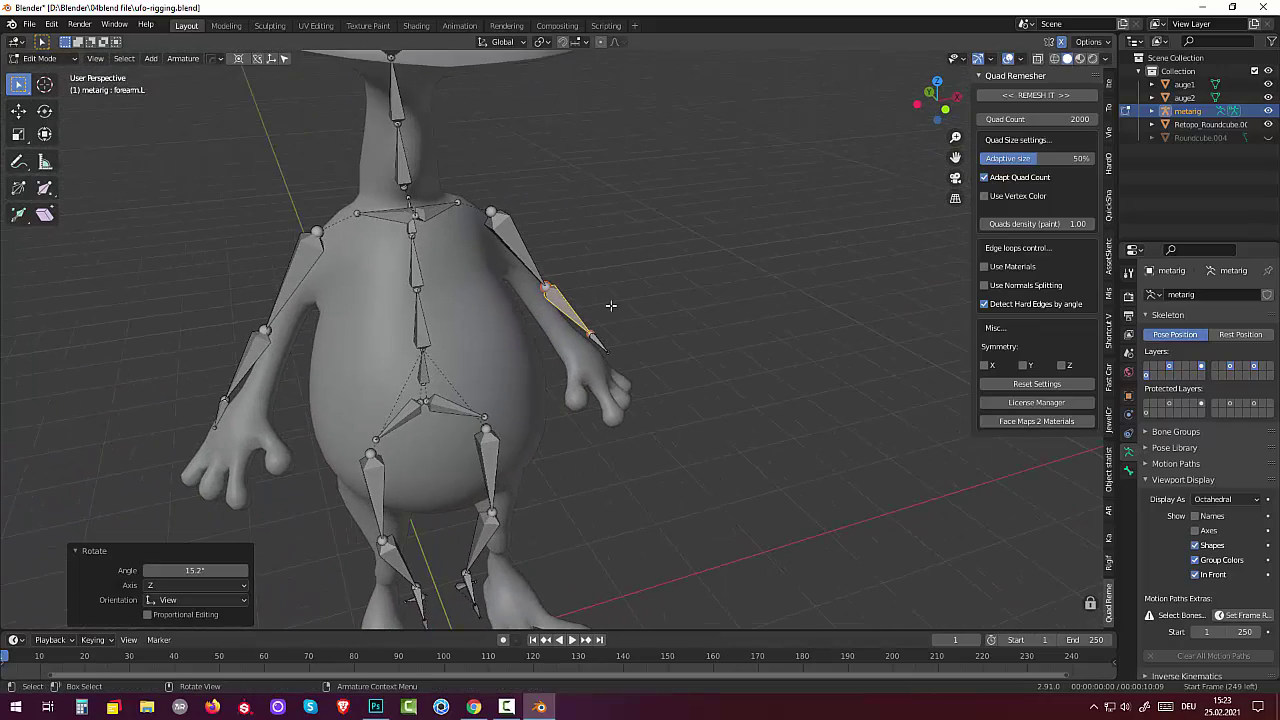
{"action": "left_click", "coordinate": [522, 252]}
{"action": "key", "text": "r"}
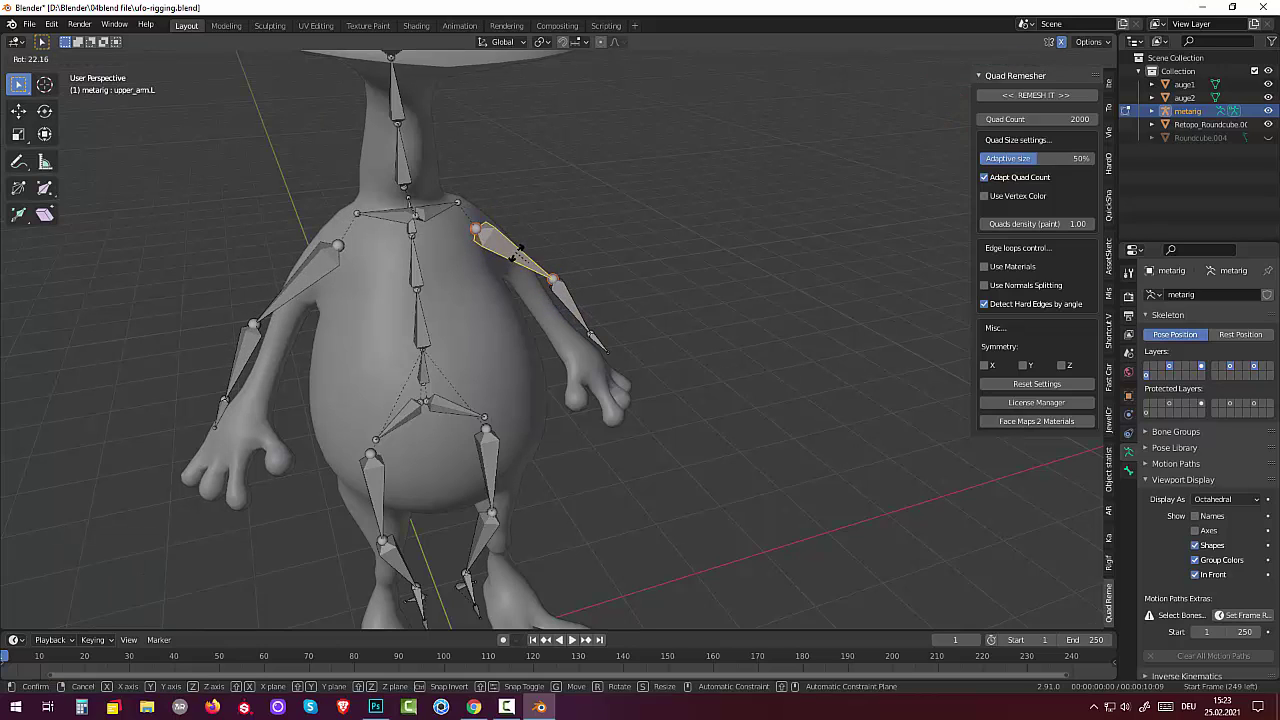
{"action": "left_click", "coordinate": [530, 267]}
{"action": "left_click", "coordinate": [560, 289]}
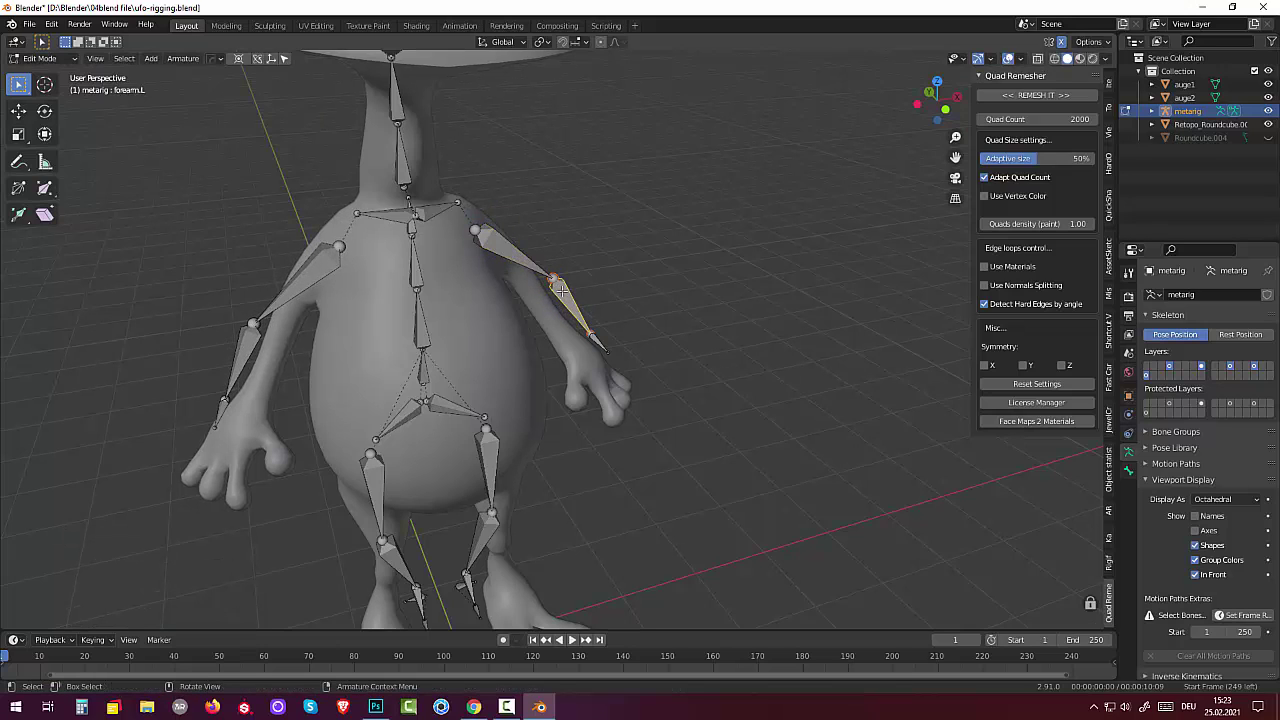
{"action": "key", "text": "g"}
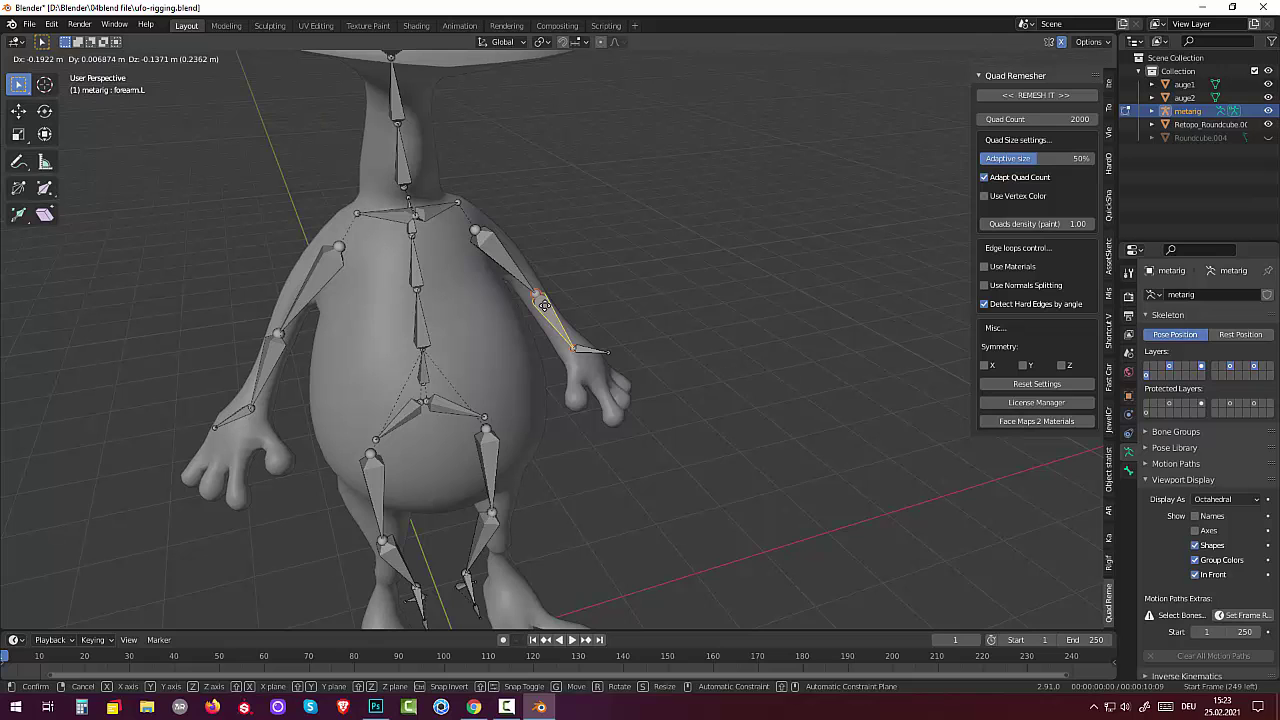
{"action": "left_click", "coordinate": [543, 304]}
{"action": "left_click", "coordinate": [610, 352]}
{"action": "key", "text": "g"}
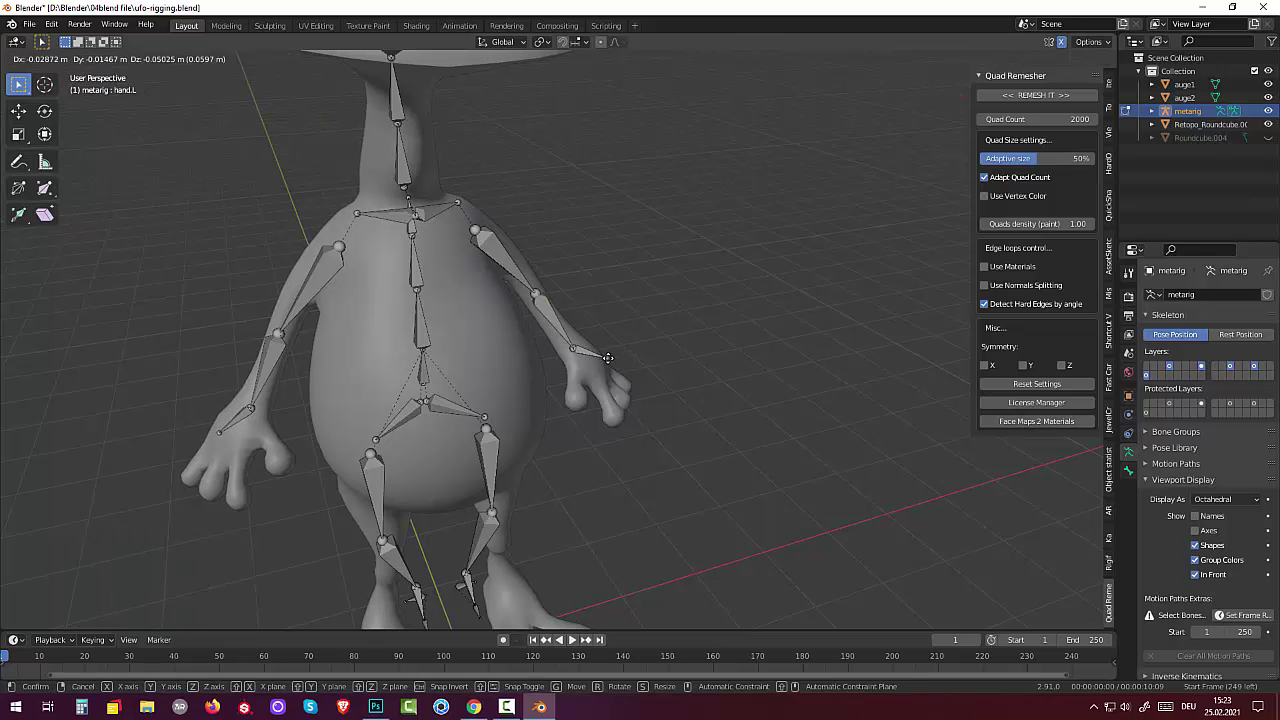
{"action": "left_click", "coordinate": [638, 409]}
{"action": "scroll", "coordinate": [638, 409], "scroll_direction": "down", "scroll_amount": 1}
{"action": "middle_click_drag", "start_coordinate": [638, 409], "coordinate": [472, 450]}
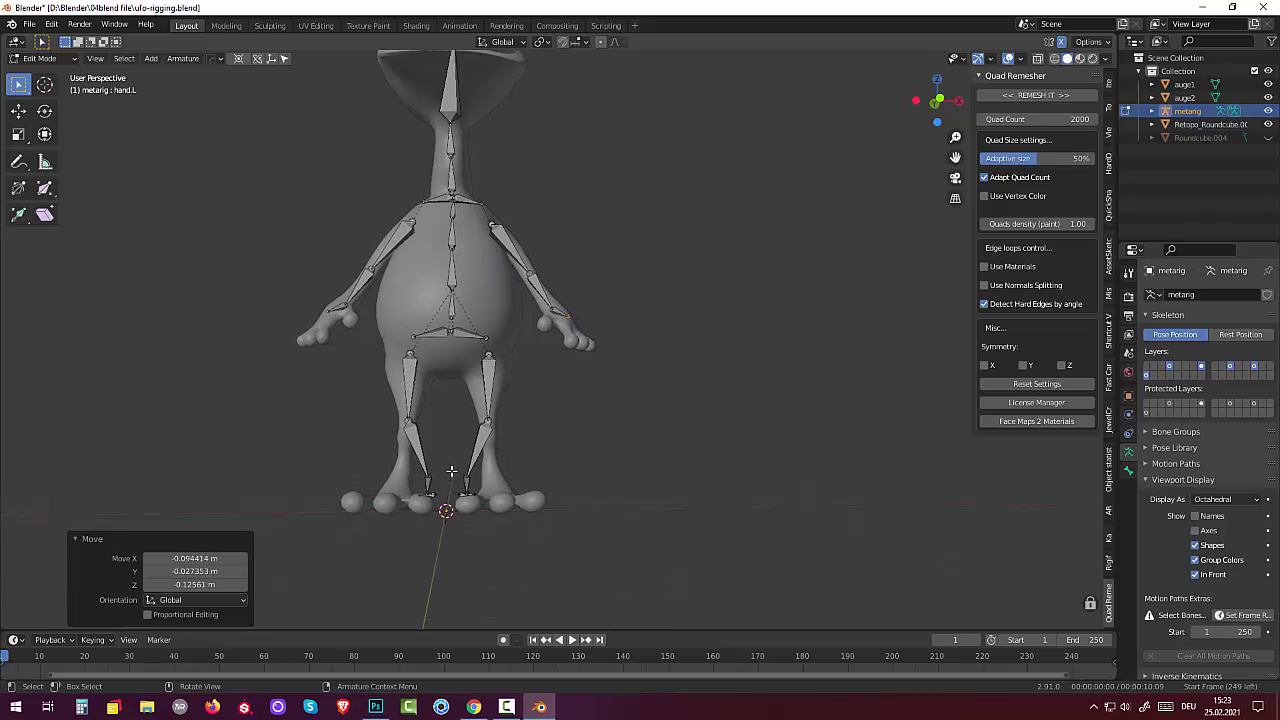
Step: Move a bone, then box-select the foot bone and cancel a trial move
{"action": "key", "text": "g"}
{"action": "left_click", "coordinate": [466, 497]}
{"action": "key", "text": "b"}
{"action": "left_click_drag", "start_coordinate": [450, 458], "coordinate": [477, 512]}
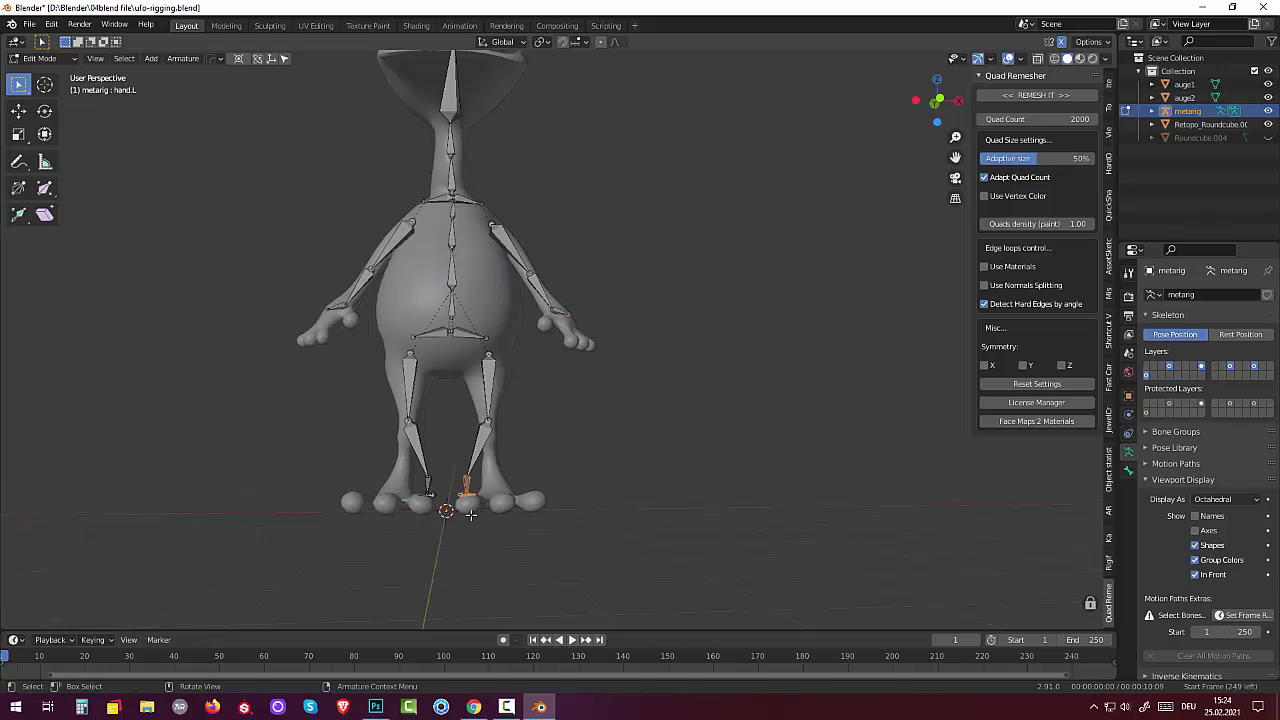
{"action": "key", "text": "g"}
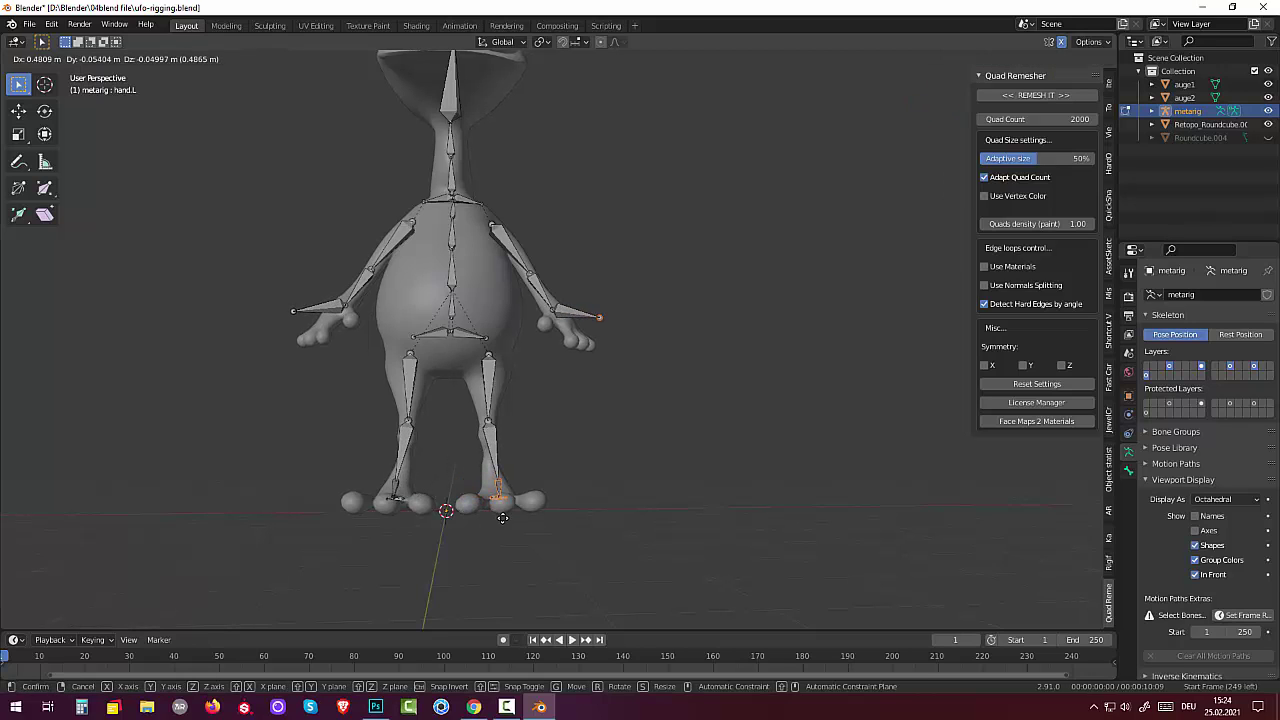
{"action": "right_click", "coordinate": [502, 518]}
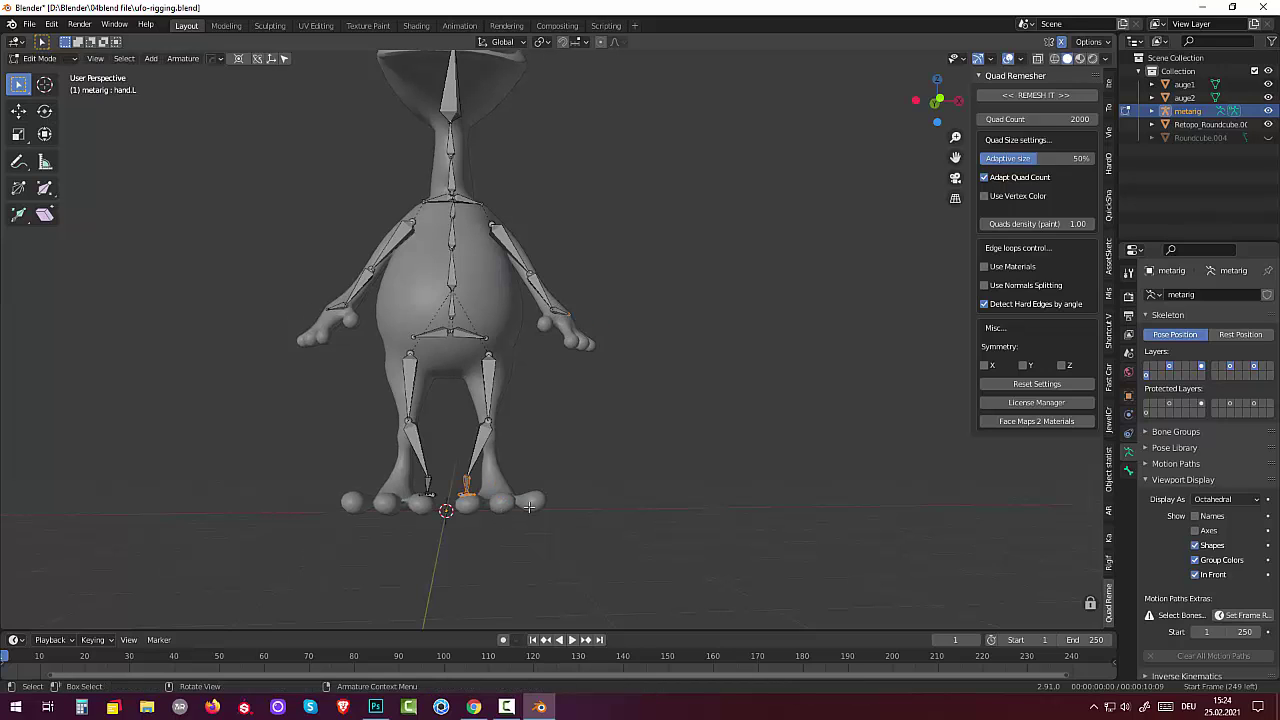
Step: Shift the foot bone's end joint 0.405 m along X over the alien's foot
{"action": "mouse_move", "coordinate": [651, 449]}
{"action": "middle_mouse_down"}
{"action": "mouse_move", "coordinate": [785, 357]}
{"action": "mouse_move", "coordinate": [673, 485]}
{"action": "mouse_move", "coordinate": [520, 487]}
{"action": "middle_mouse_up"}
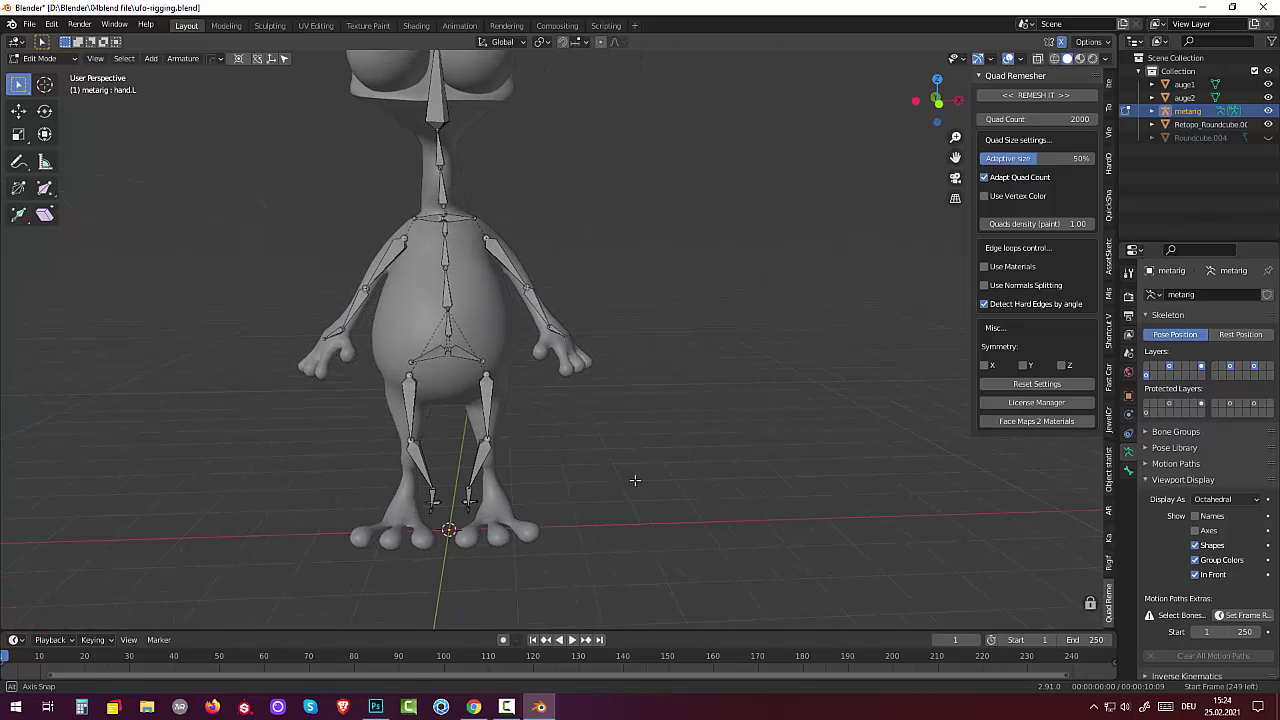
{"action": "left_click", "coordinate": [468, 498]}
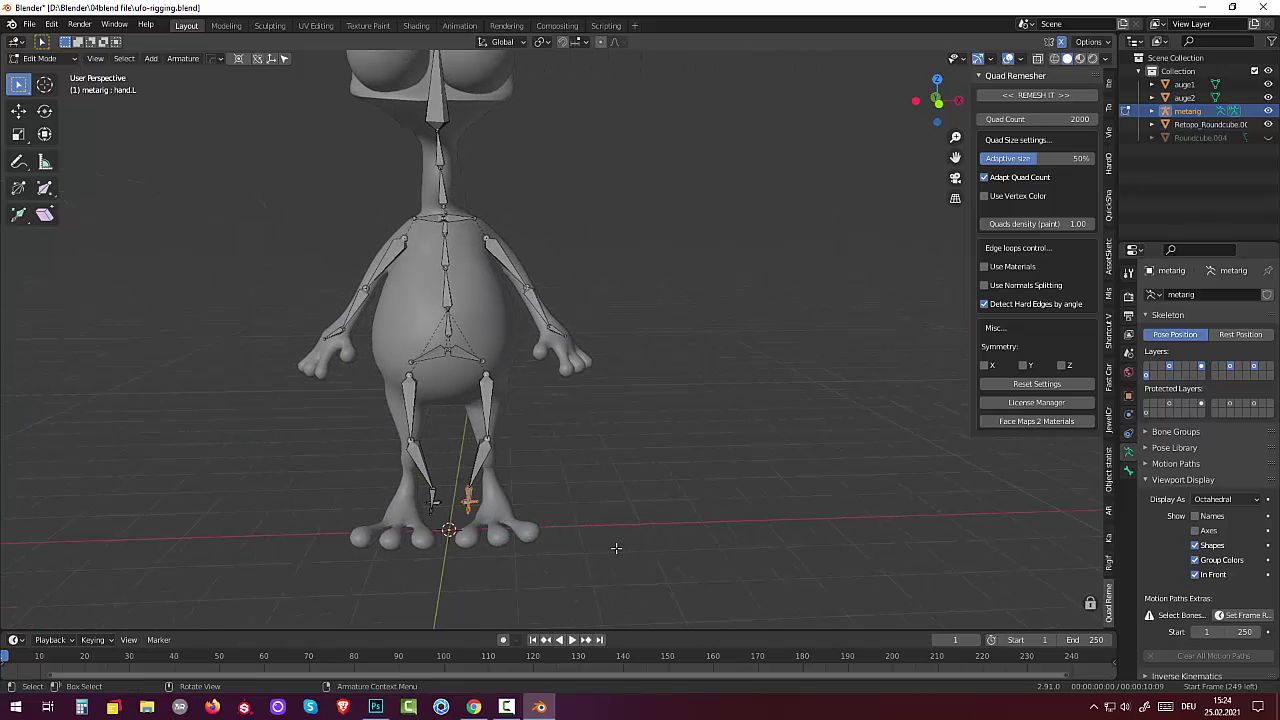
{"action": "key", "text": "g"}
{"action": "key", "text": "x"}
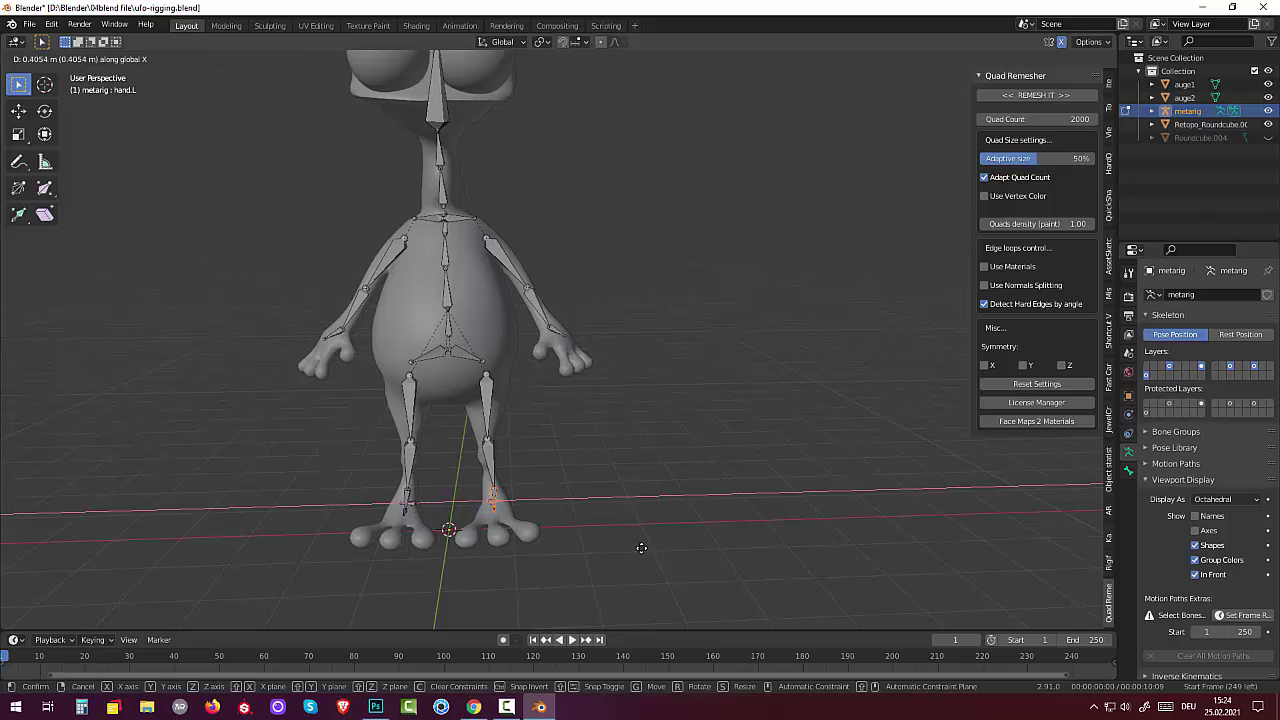
{"action": "left_click", "coordinate": [641, 548]}
Step: Rotate thigh.L by -11.6° and move it into the alien's leg in side view
{"action": "mouse_move", "coordinate": [641, 548]}
{"action": "middle_mouse_down"}
{"action": "mouse_move", "coordinate": [487, 514]}
{"action": "mouse_move", "coordinate": [487, 480]}
{"action": "middle_mouse_up"}
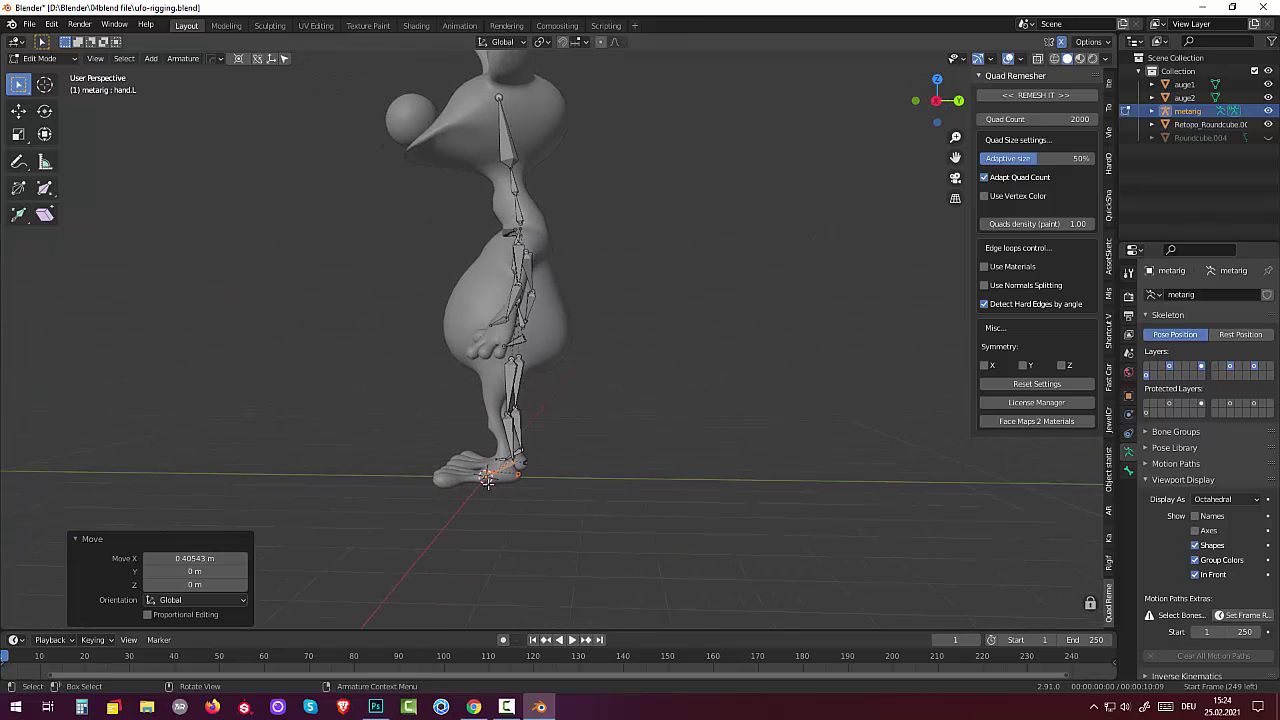
{"action": "left_click", "coordinate": [509, 385]}
{"action": "key", "text": "r"}
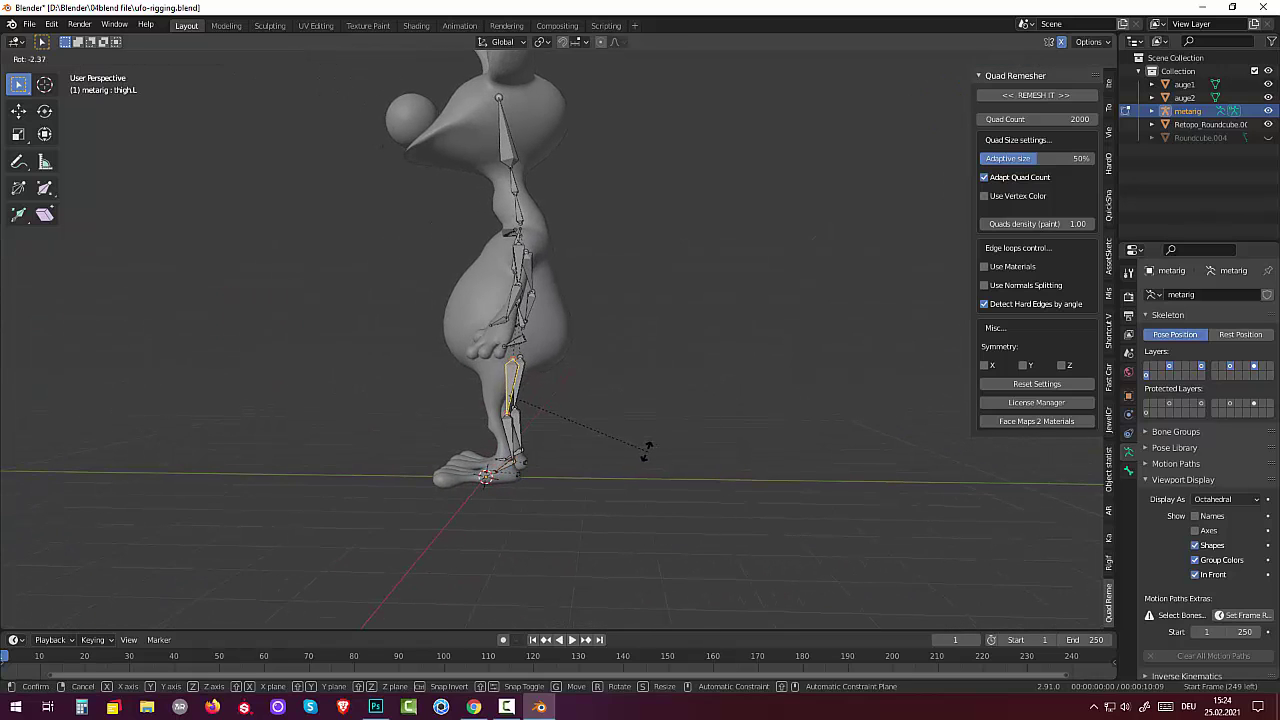
{"action": "left_click", "coordinate": [591, 450]}
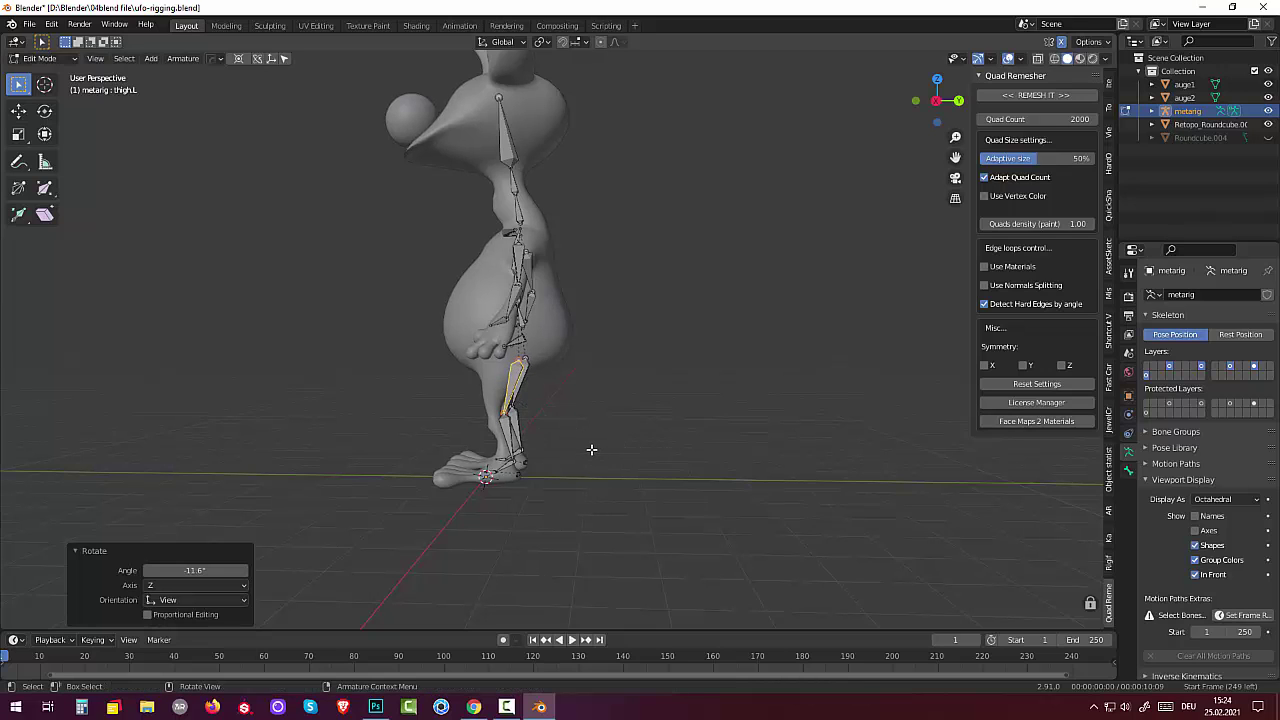
{"action": "key", "text": "g"}
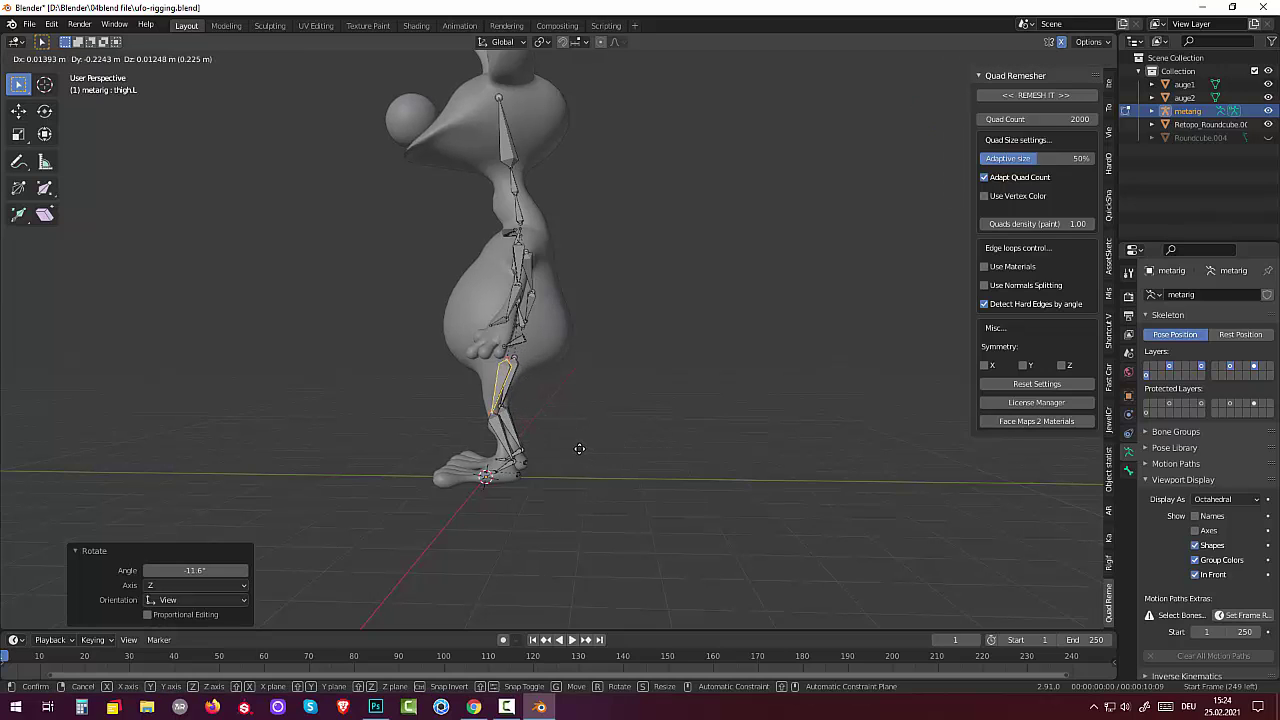
{"action": "left_click", "coordinate": [580, 450]}
Step: Move the foot.L and toe.L bones into the alien's foot
{"action": "scroll", "coordinate": [560, 475], "scroll_direction": "up", "scroll_amount": 3}
{"action": "middle_click_drag", "start_coordinate": [560, 470], "coordinate": [647, 312], "text": "shift"}
{"action": "left_click", "coordinate": [541, 412]}
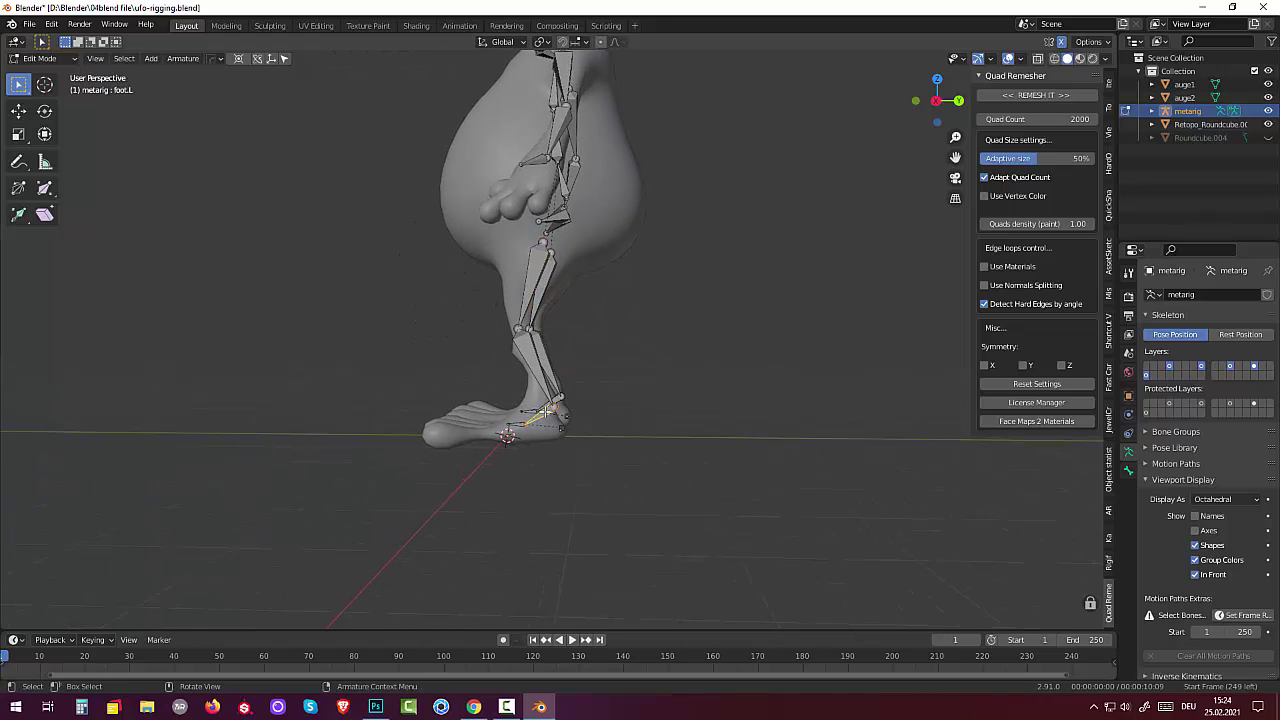
{"action": "key", "text": "h"}
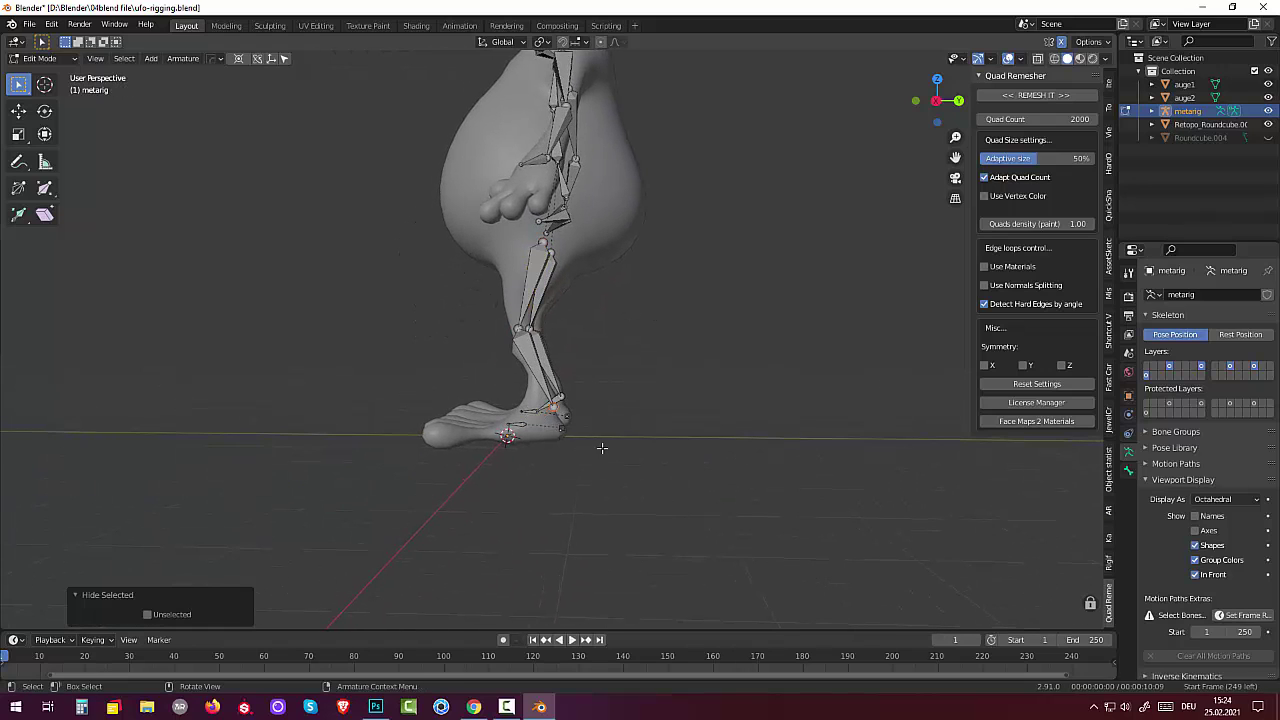
{"action": "key", "text": "ctrl+z"}
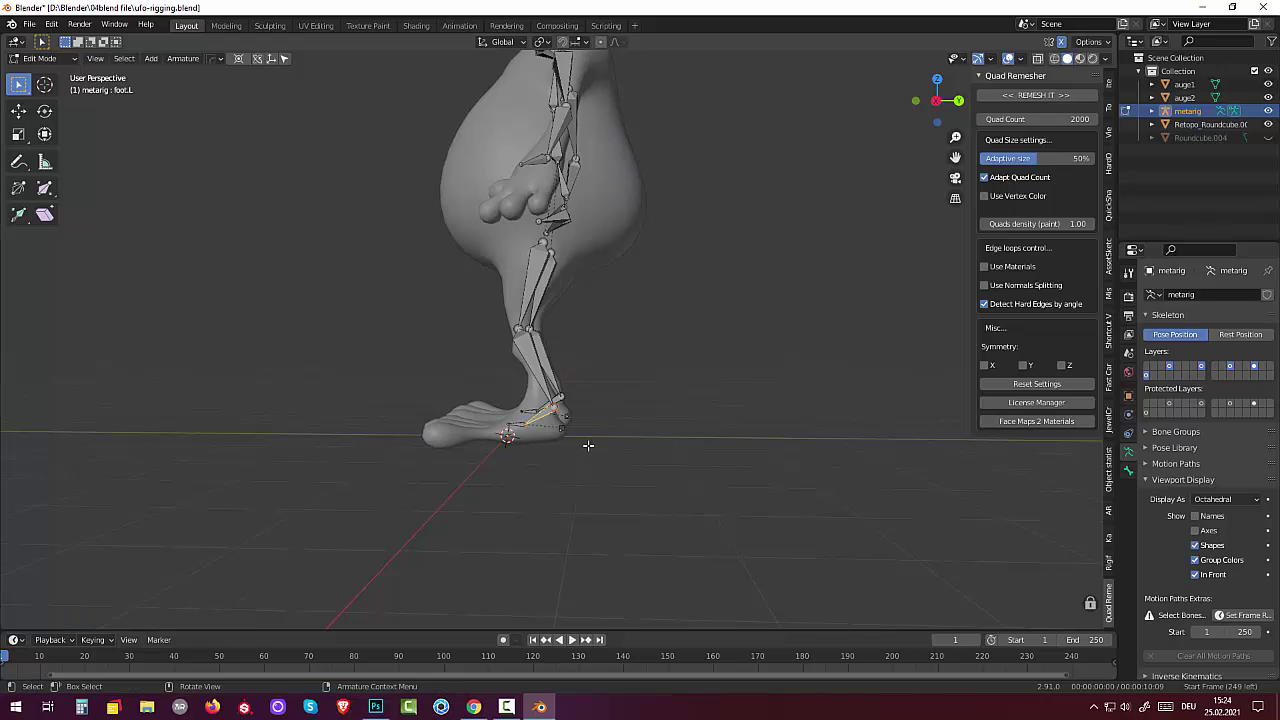
{"action": "key", "text": "g"}
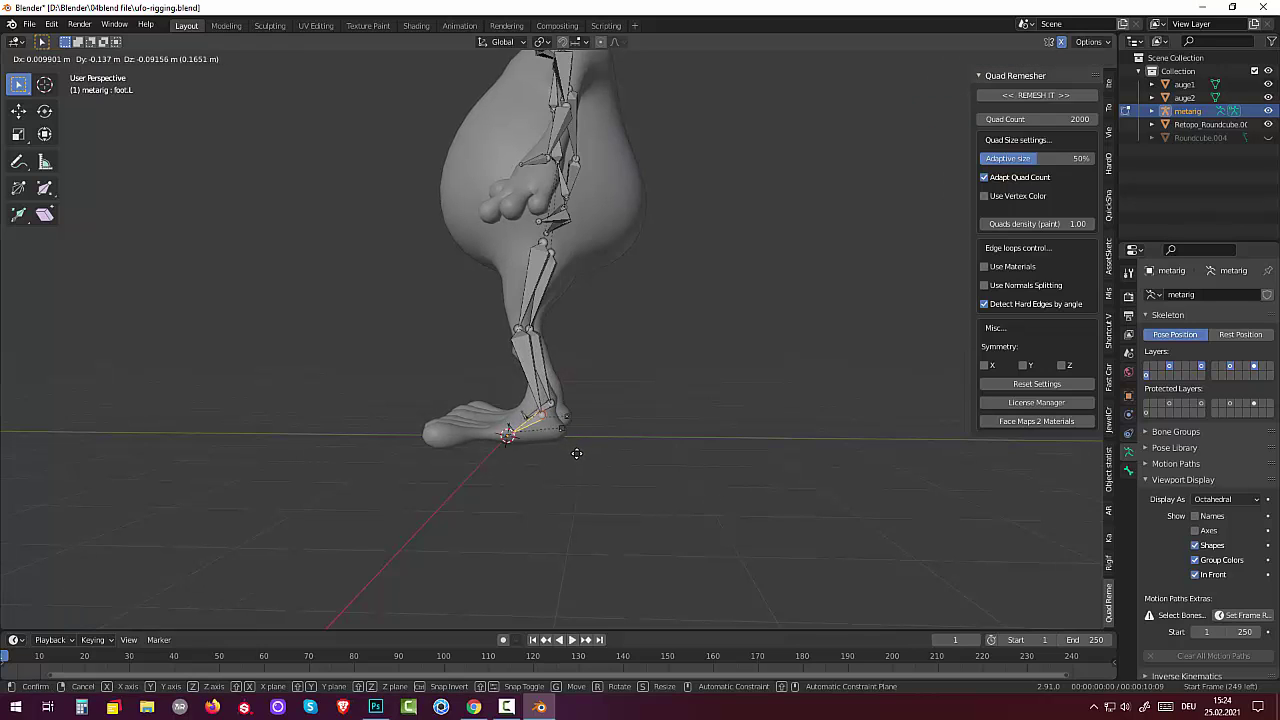
{"action": "left_click", "coordinate": [578, 453]}
{"action": "left_click", "coordinate": [509, 430]}
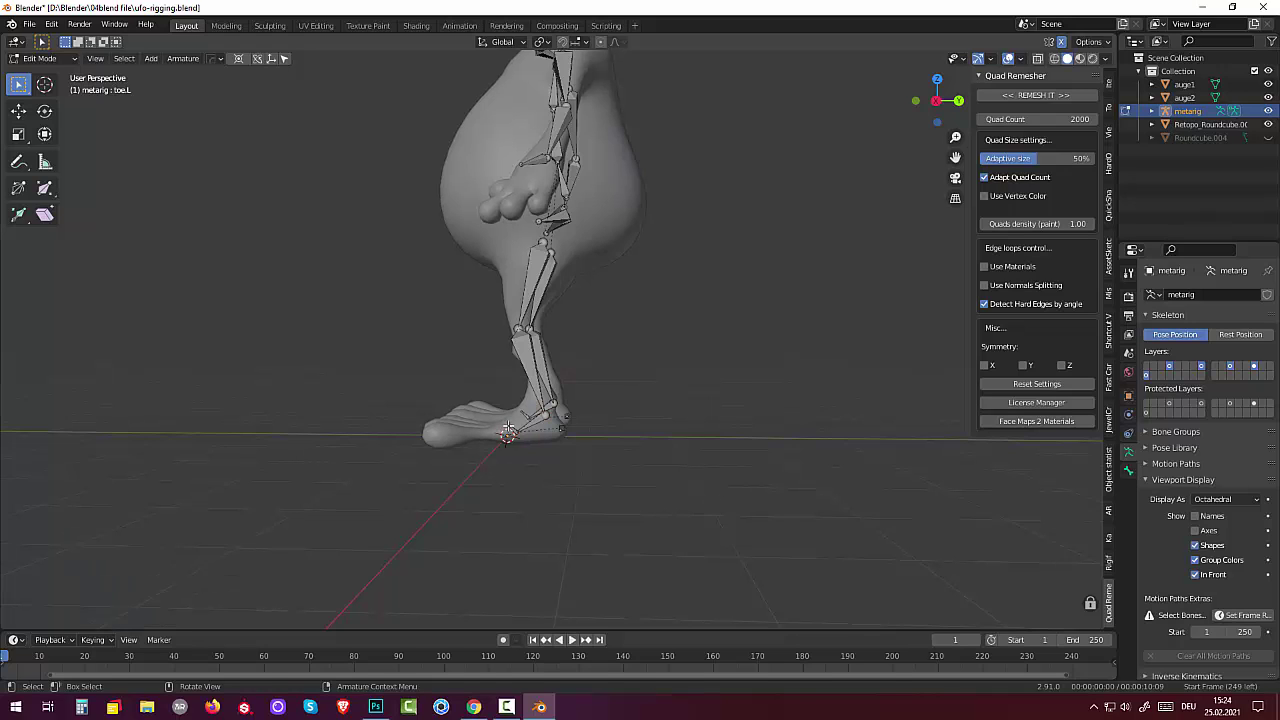
{"action": "key", "text": "g"}
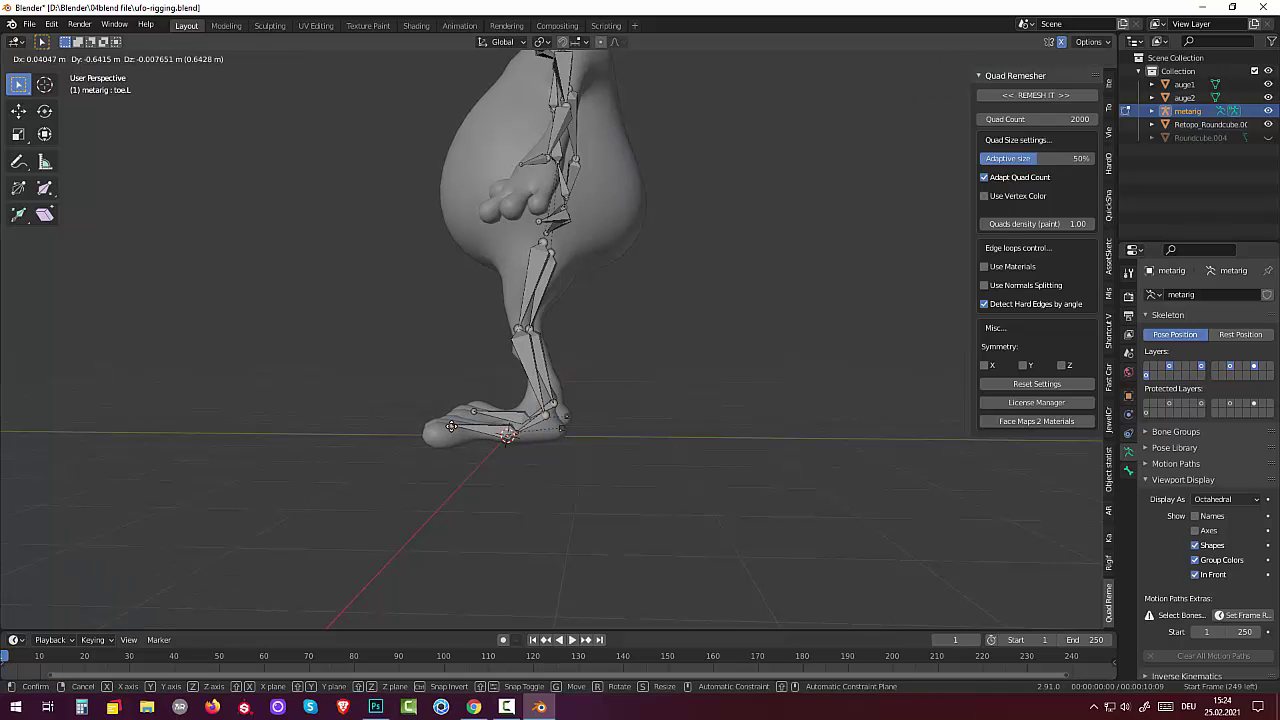
{"action": "left_click", "coordinate": [449, 430]}
Step: Adjust foot.L's position from the front view
{"action": "middle_click_drag", "start_coordinate": [500, 471], "coordinate": [672, 519]}
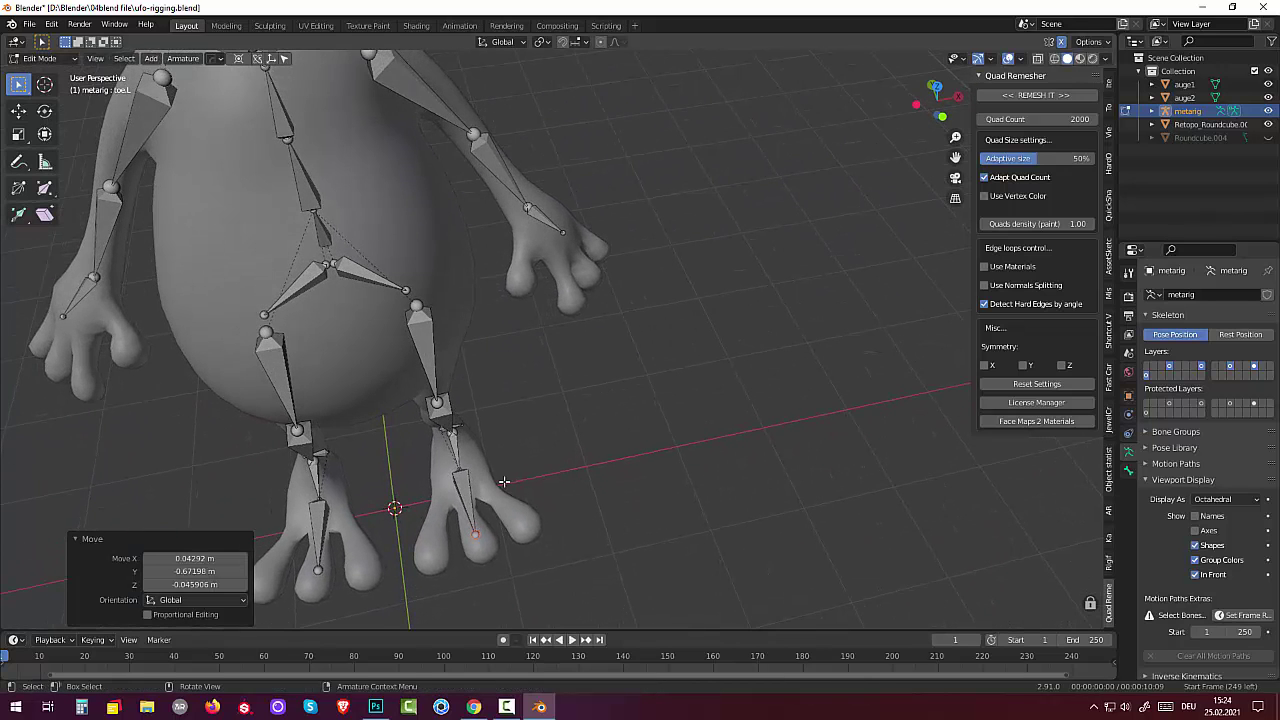
{"action": "left_click", "coordinate": [459, 468]}
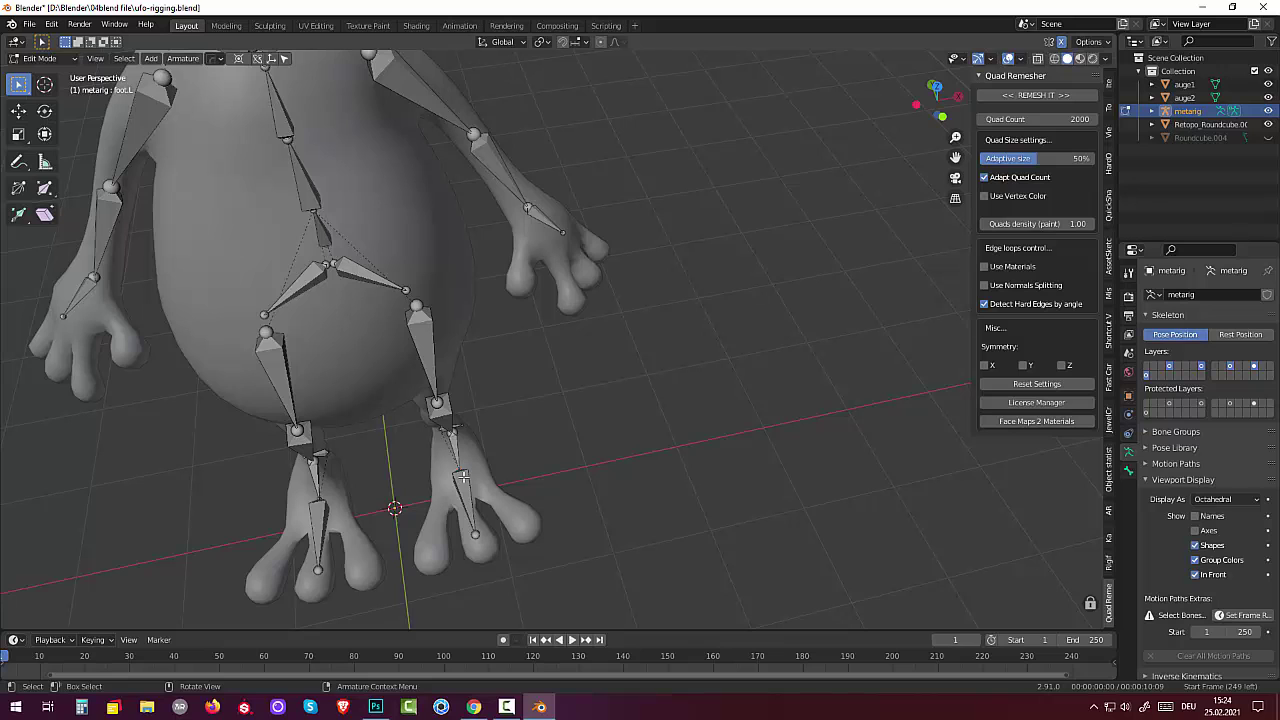
{"action": "key", "text": "g"}
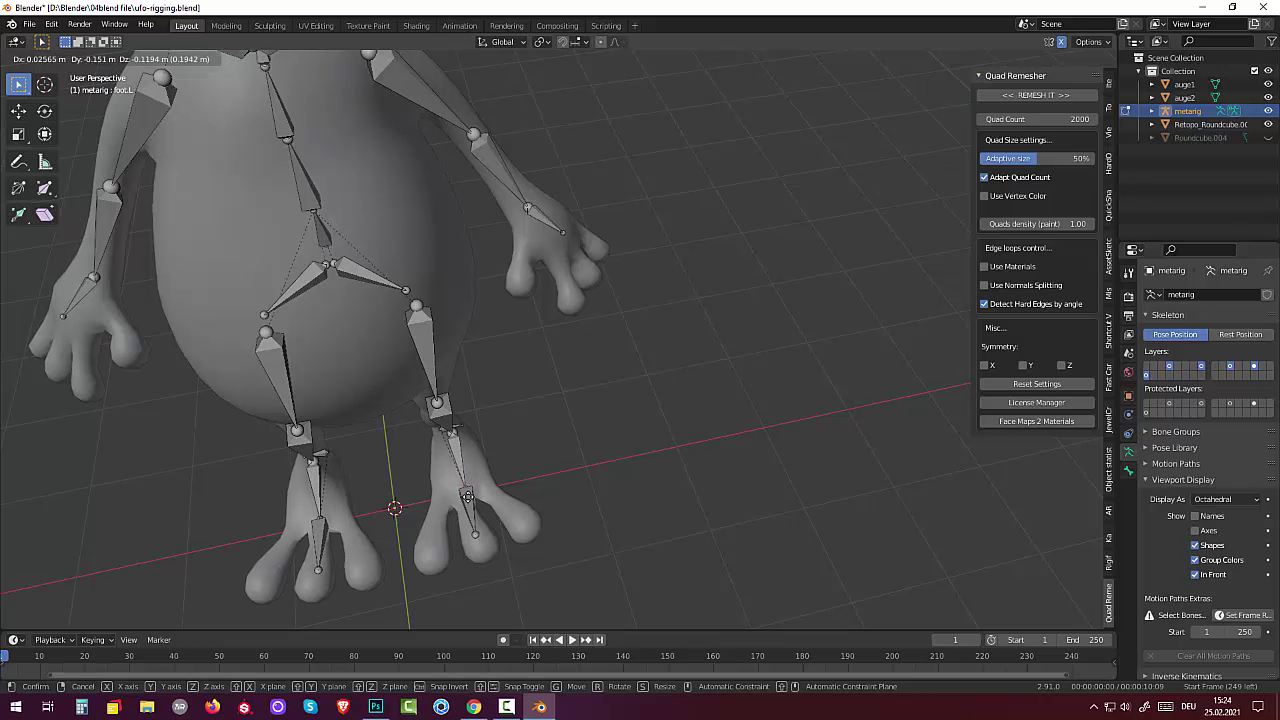
{"action": "left_click", "coordinate": [466, 500]}
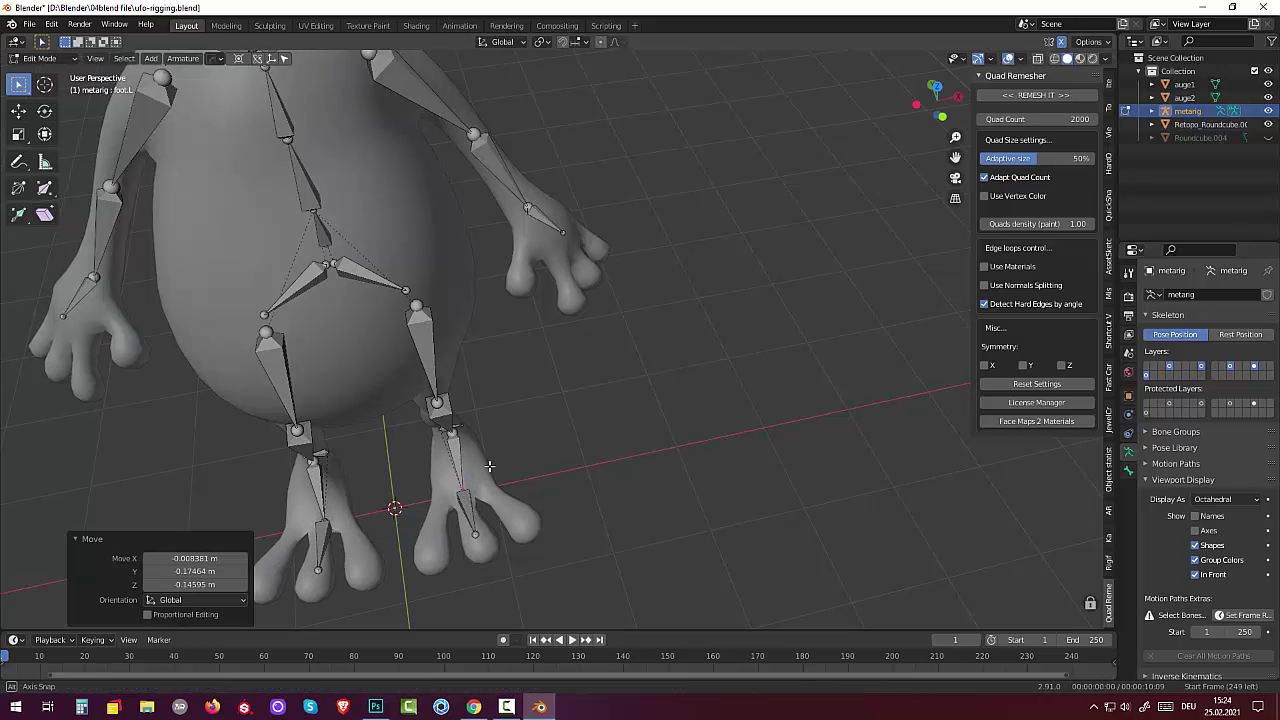
Step: Move the spine.001 and spine bones down into the alien's belly
{"action": "middle_click_drag", "start_coordinate": [491, 466], "coordinate": [327, 386]}
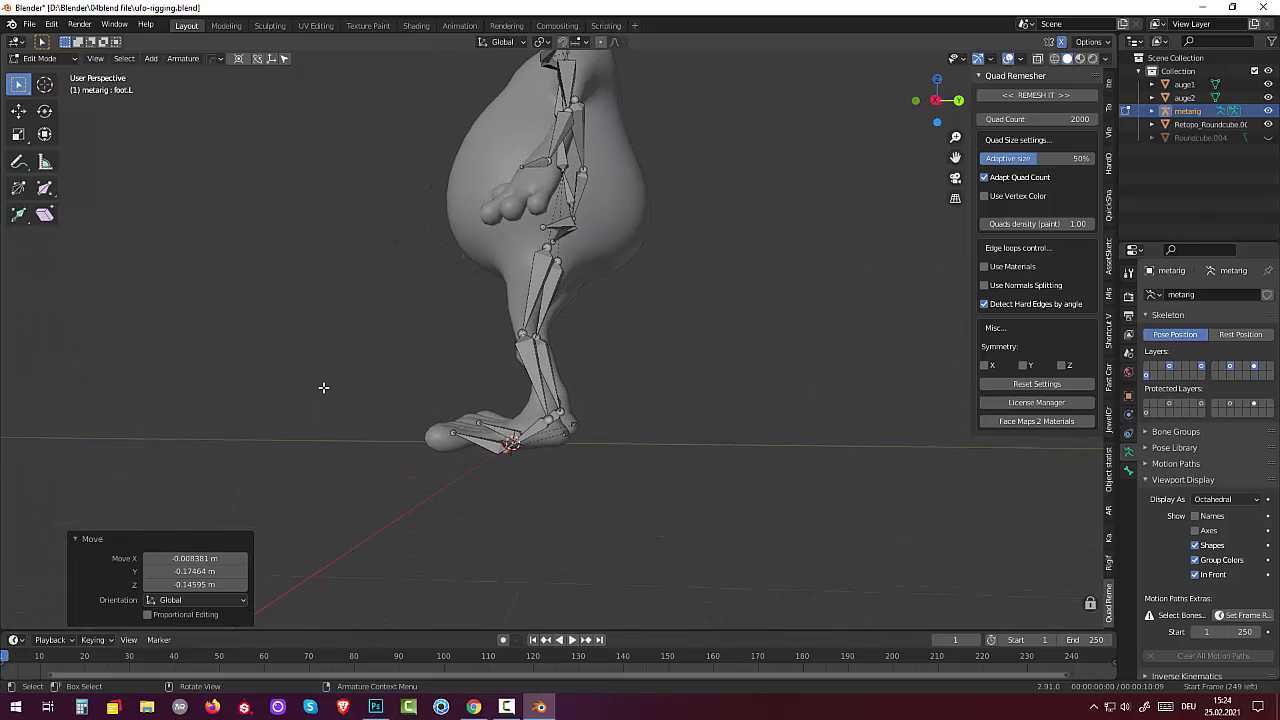
{"action": "left_click", "coordinate": [553, 222]}
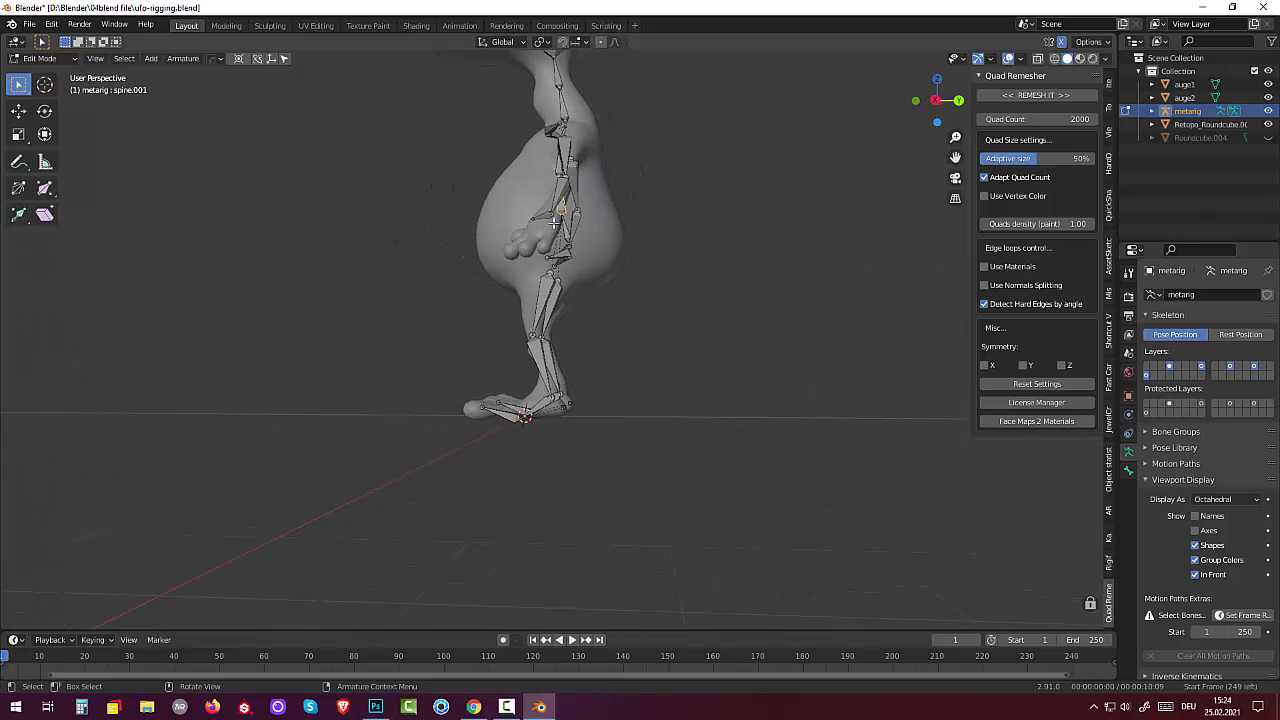
{"action": "key", "text": "g"}
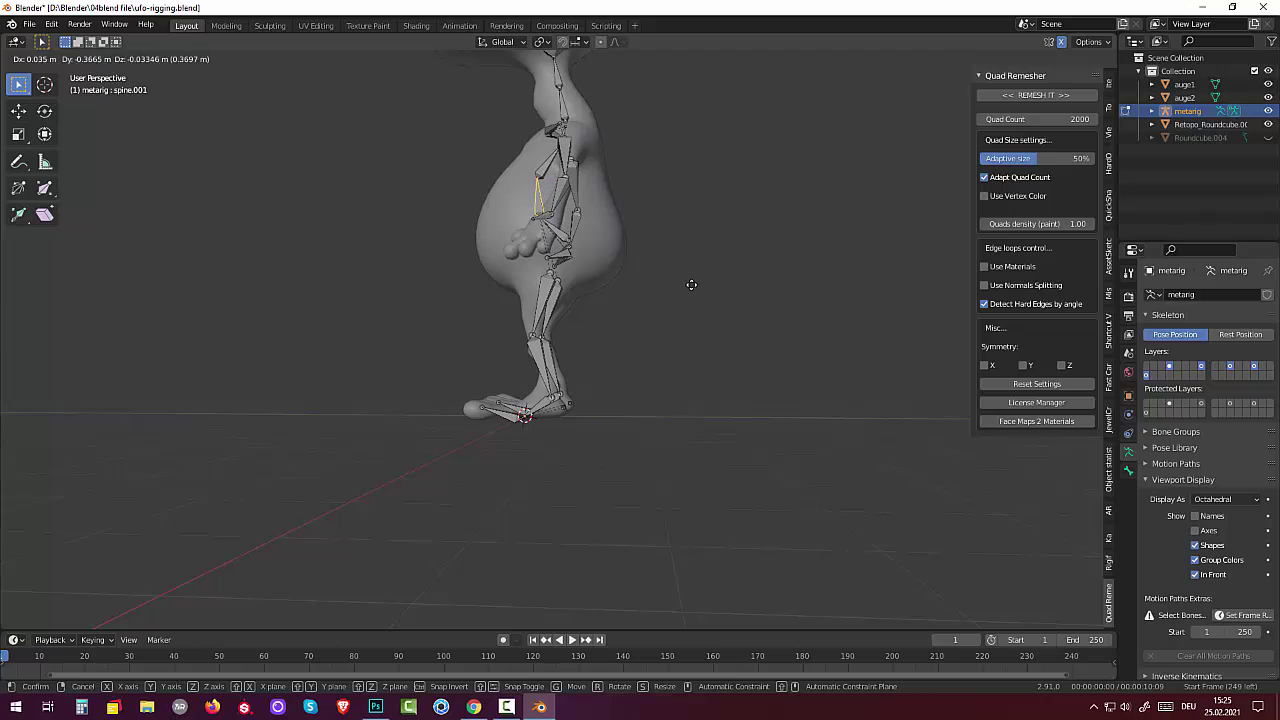
{"action": "left_click", "coordinate": [616, 286]}
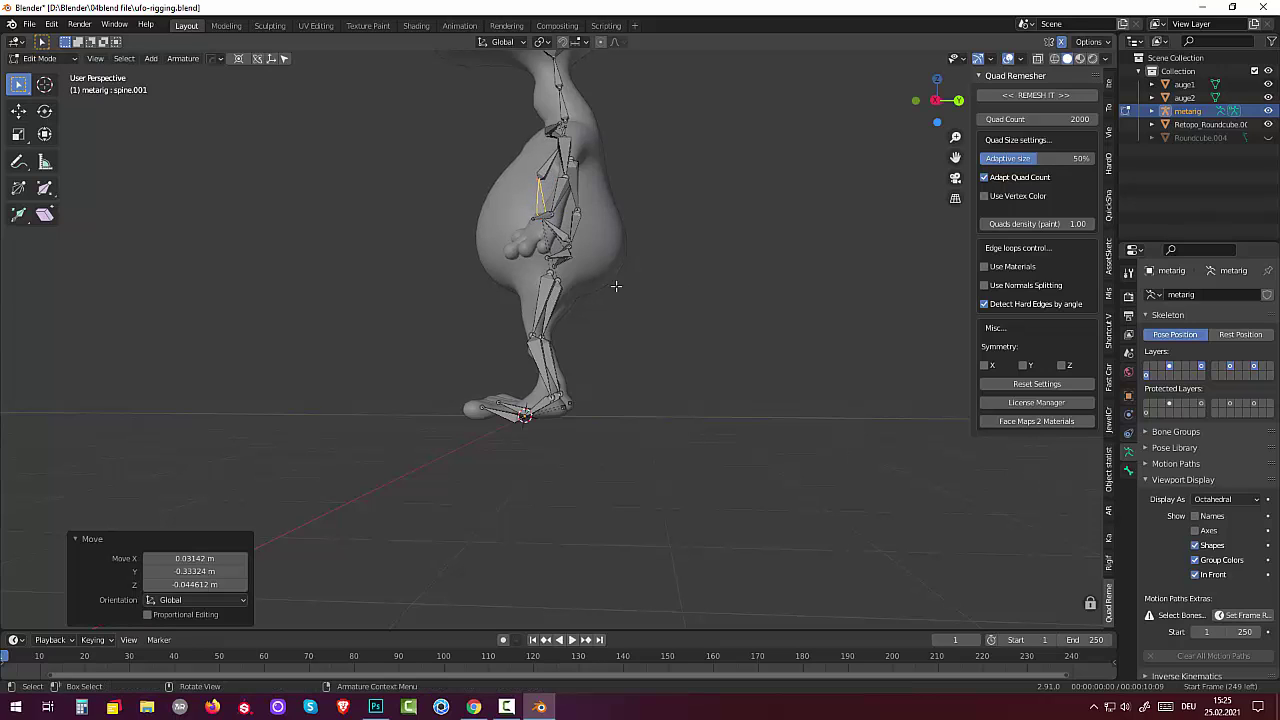
{"action": "left_click", "coordinate": [562, 234]}
{"action": "key", "text": "g"}
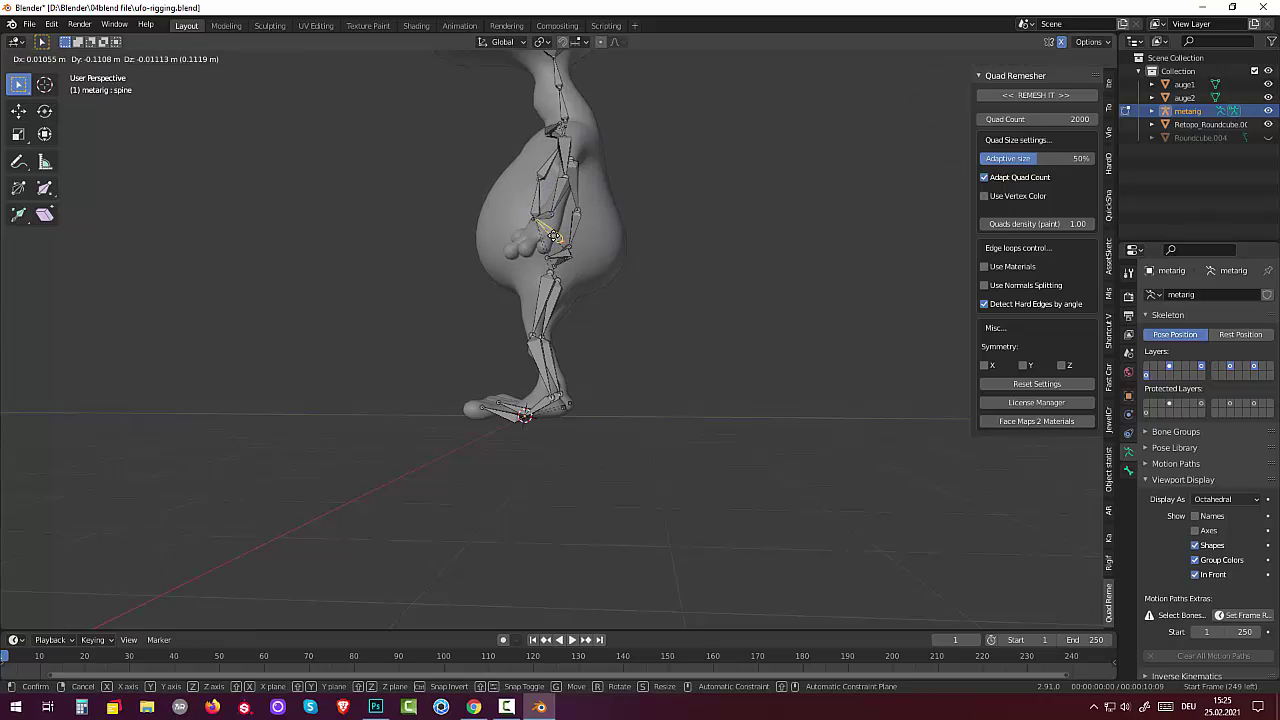
{"action": "left_click", "coordinate": [637, 332]}
{"action": "left_click", "coordinate": [626, 346]}
{"action": "mouse_move", "coordinate": [623, 346]}
{"action": "middle_mouse_down"}
{"action": "mouse_move", "coordinate": [626, 334]}
{"action": "mouse_move", "coordinate": [632, 343]}
{"action": "middle_mouse_up"}
Step: Rotate toe.L to align it with the alien's toes
{"action": "left_click", "coordinate": [510, 417]}
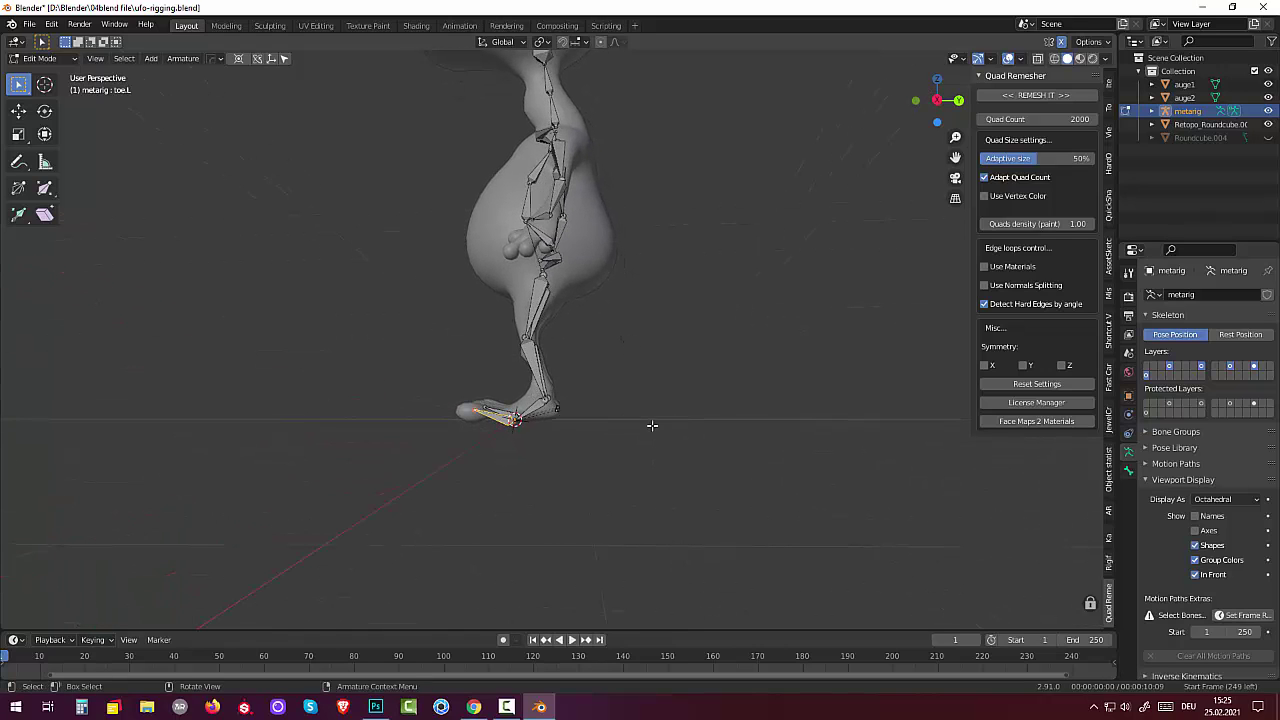
{"action": "key", "text": "r"}
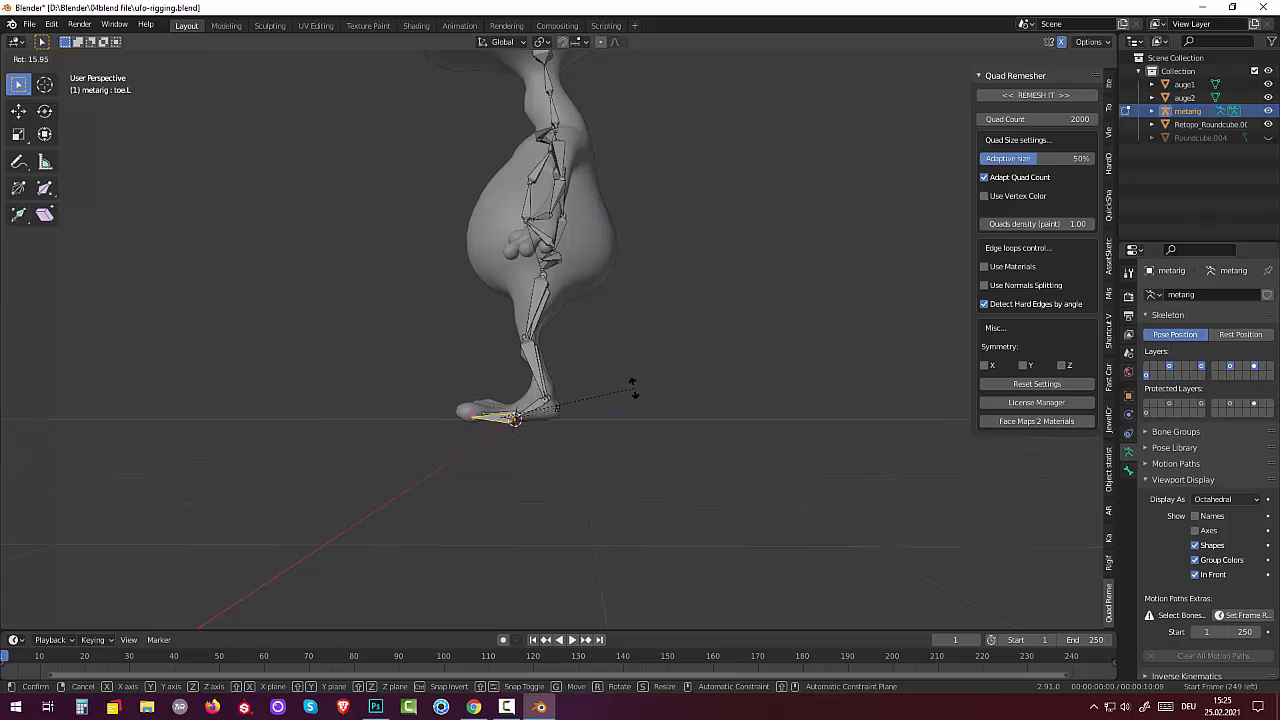
{"action": "left_click", "coordinate": [631, 388]}
{"action": "left_click", "coordinate": [625, 440]}
{"action": "mouse_move", "coordinate": [643, 449]}
{"action": "middle_mouse_down"}
{"action": "mouse_move", "coordinate": [708, 486]}
{"action": "mouse_move", "coordinate": [818, 483]}
{"action": "mouse_move", "coordinate": [909, 429]}
{"action": "mouse_move", "coordinate": [937, 428]}
{"action": "mouse_move", "coordinate": [626, 457]}
{"action": "mouse_move", "coordinate": [609, 474]}
{"action": "mouse_move", "coordinate": [657, 491]}
{"action": "mouse_move", "coordinate": [631, 423]}
{"action": "mouse_move", "coordinate": [640, 334]}
{"action": "mouse_move", "coordinate": [757, 286]}
{"action": "mouse_move", "coordinate": [700, 317]}
{"action": "mouse_move", "coordinate": [525, 238]}
{"action": "middle_mouse_up"}
Step: Extrude a chain of three finger bones from the hand tip along the hand
{"action": "scroll", "coordinate": [644, 451], "scroll_direction": "up", "scroll_amount": 2}
{"action": "scroll", "coordinate": [653, 297], "scroll_direction": "up", "scroll_amount": 2}
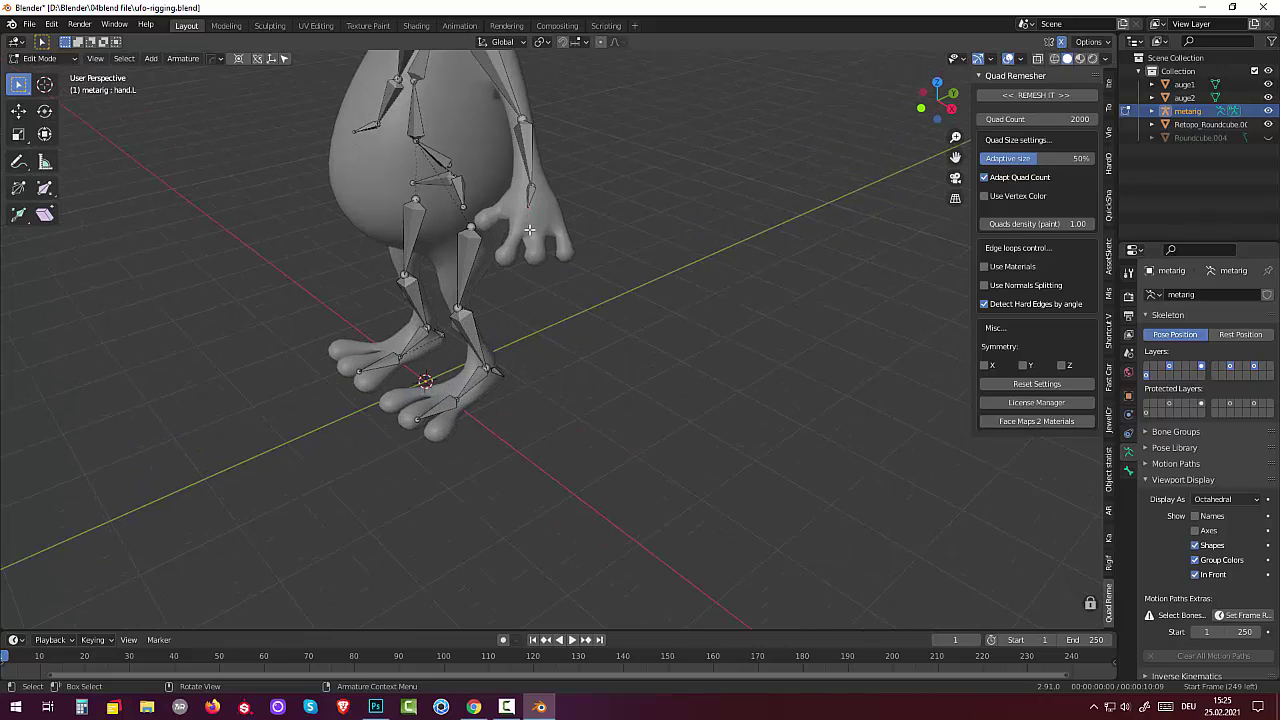
{"action": "middle_click_drag", "start_coordinate": [529, 229], "coordinate": [535, 278]}
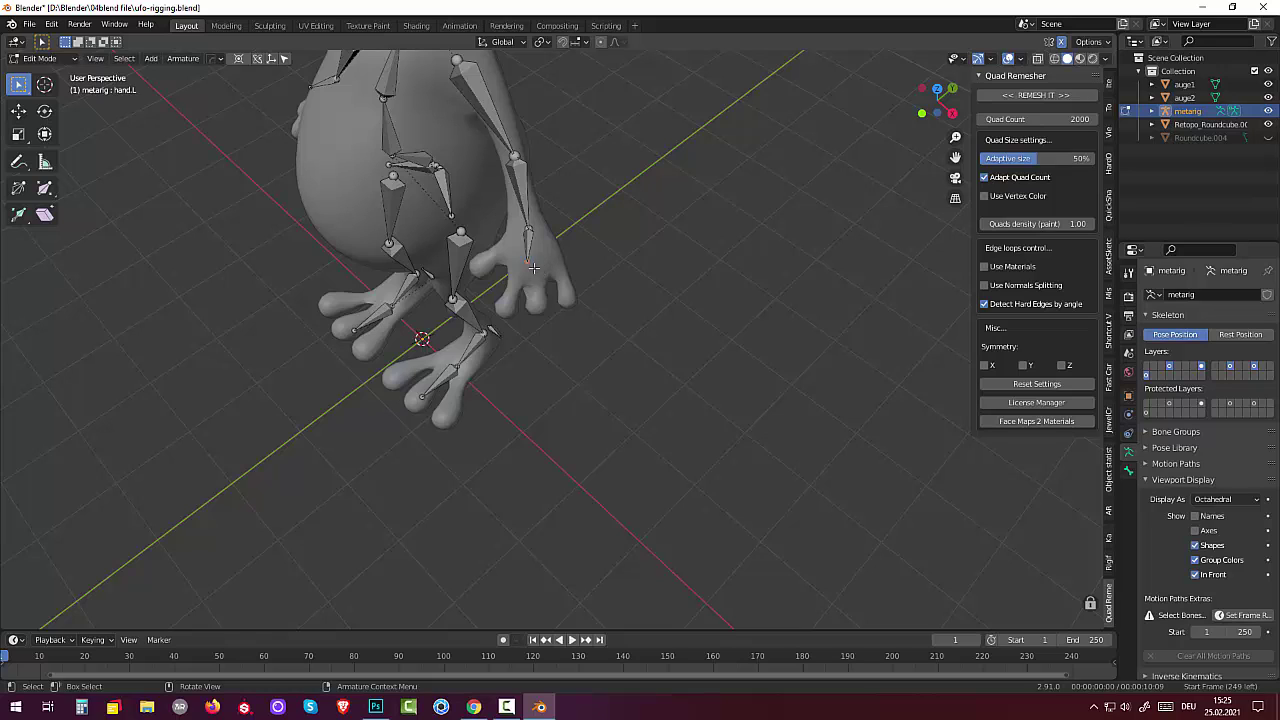
{"action": "key", "text": "shift+e"}
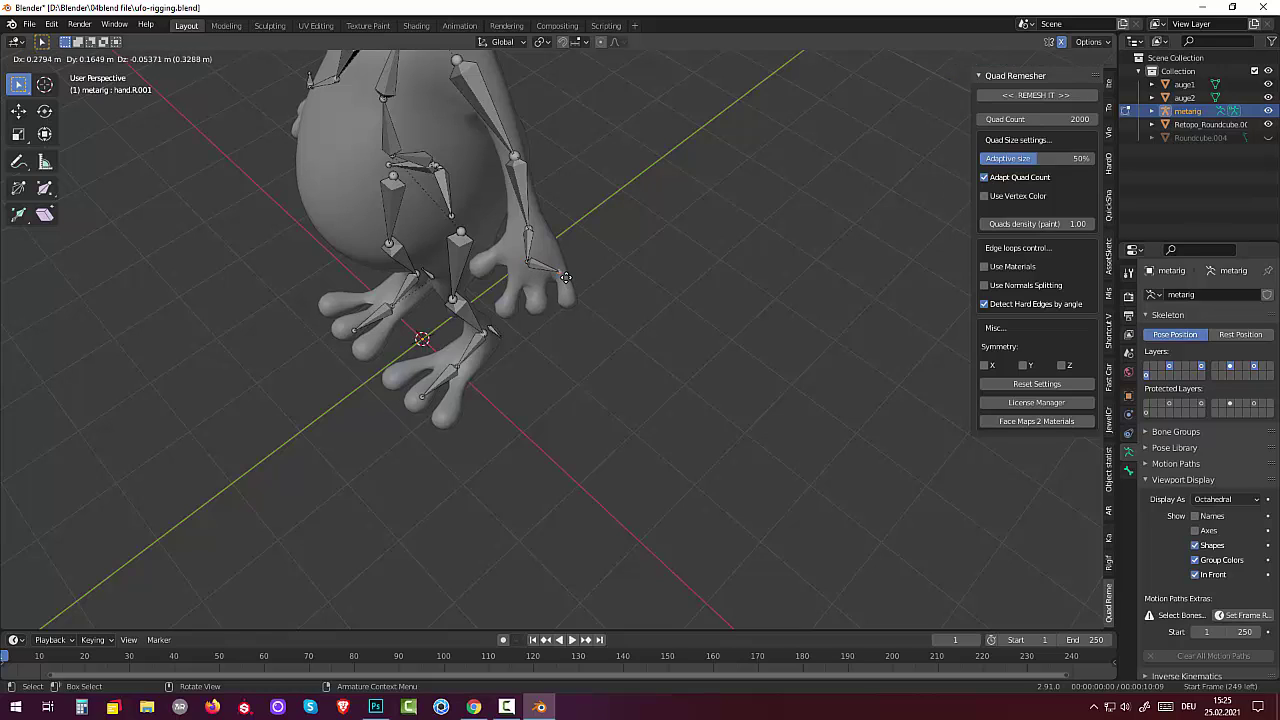
{"action": "left_click", "coordinate": [566, 277]}
{"action": "key", "text": "e"}
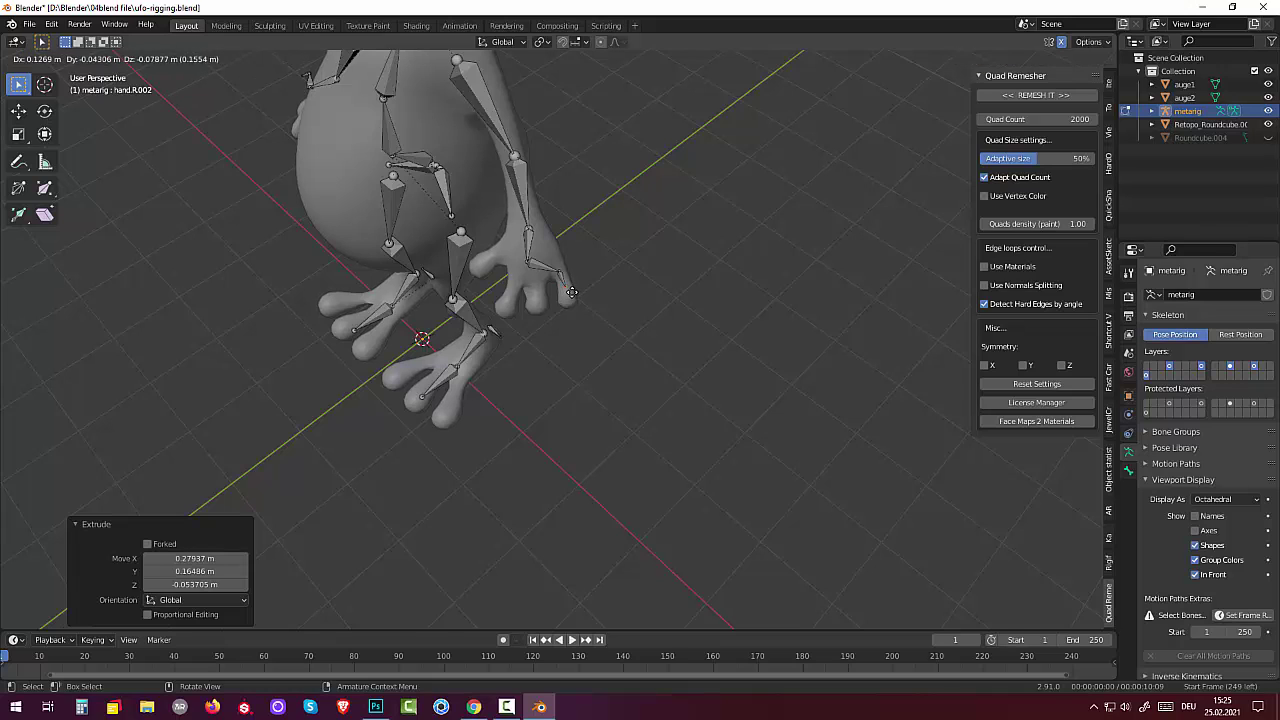
{"action": "left_click", "coordinate": [571, 292]}
{"action": "key", "text": "e"}
{"action": "left_click", "coordinate": [575, 307]}
Step: Extrude a second two-segment finger chain from the hand bone
{"action": "left_click", "coordinate": [530, 270]}
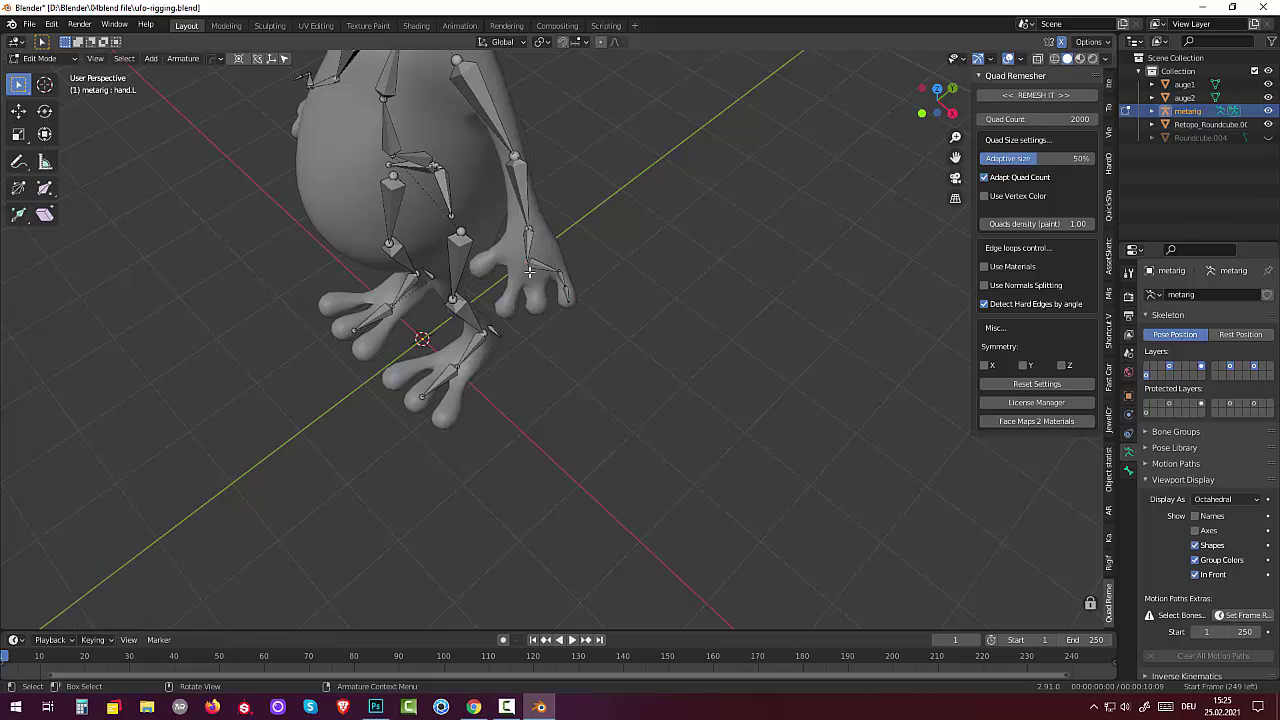
{"action": "key", "text": "e"}
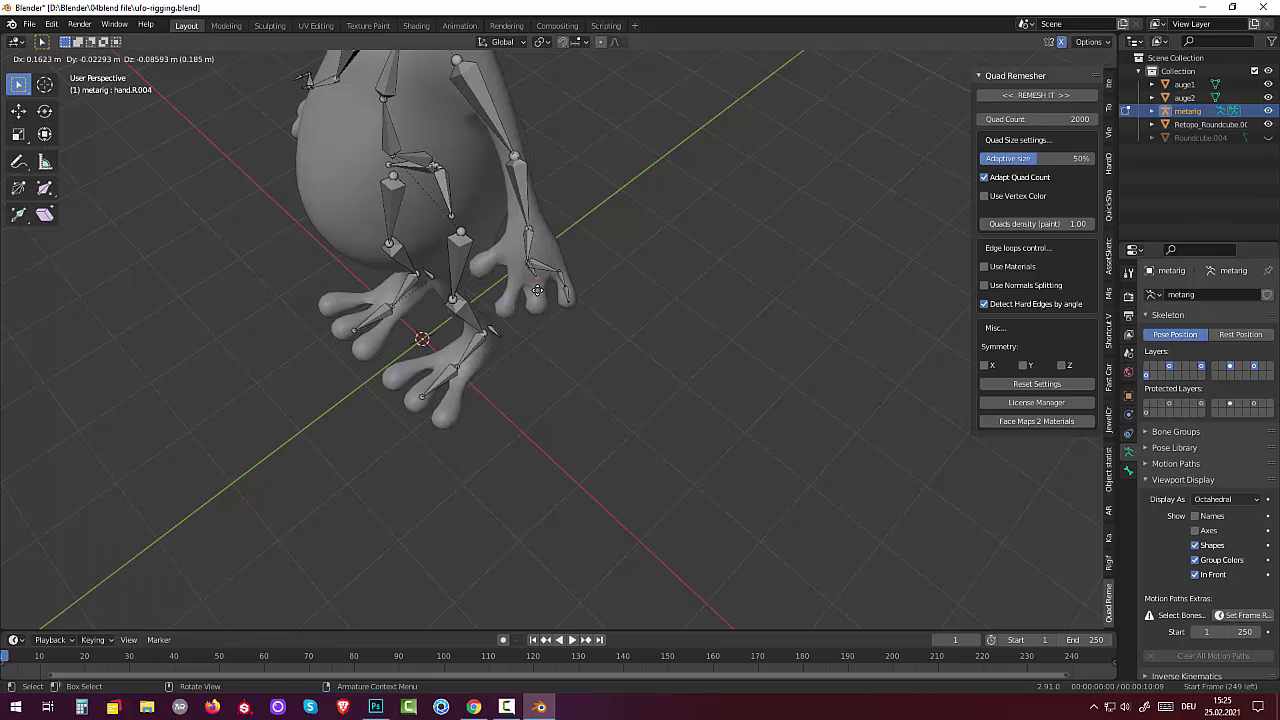
{"action": "left_click", "coordinate": [537, 292]}
{"action": "key", "text": "e"}
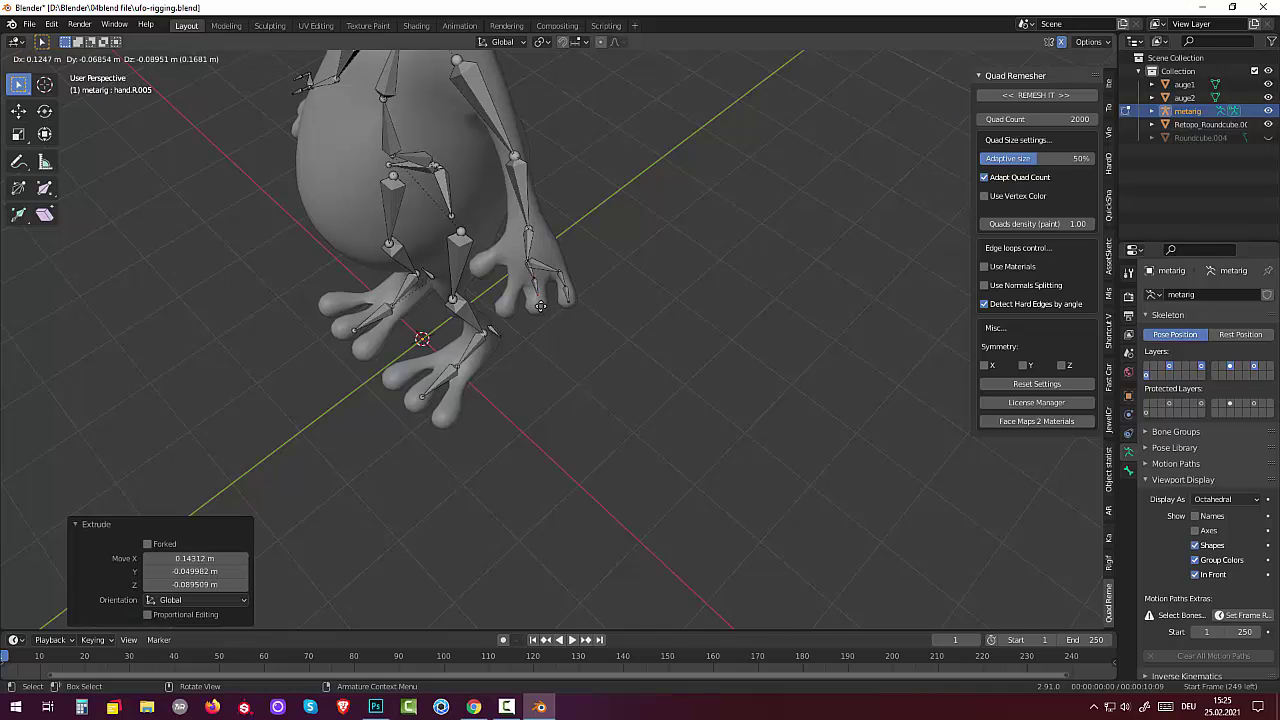
{"action": "left_click", "coordinate": [540, 318]}
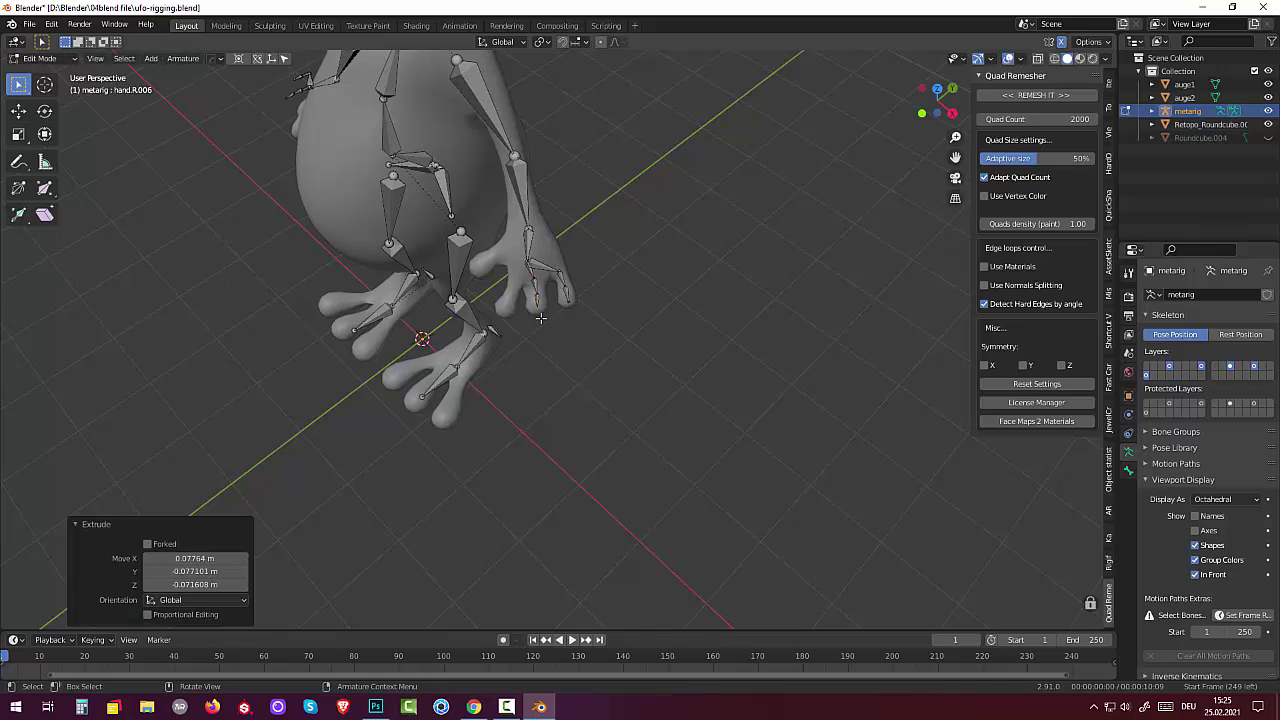
{"action": "left_click", "coordinate": [526, 264]}
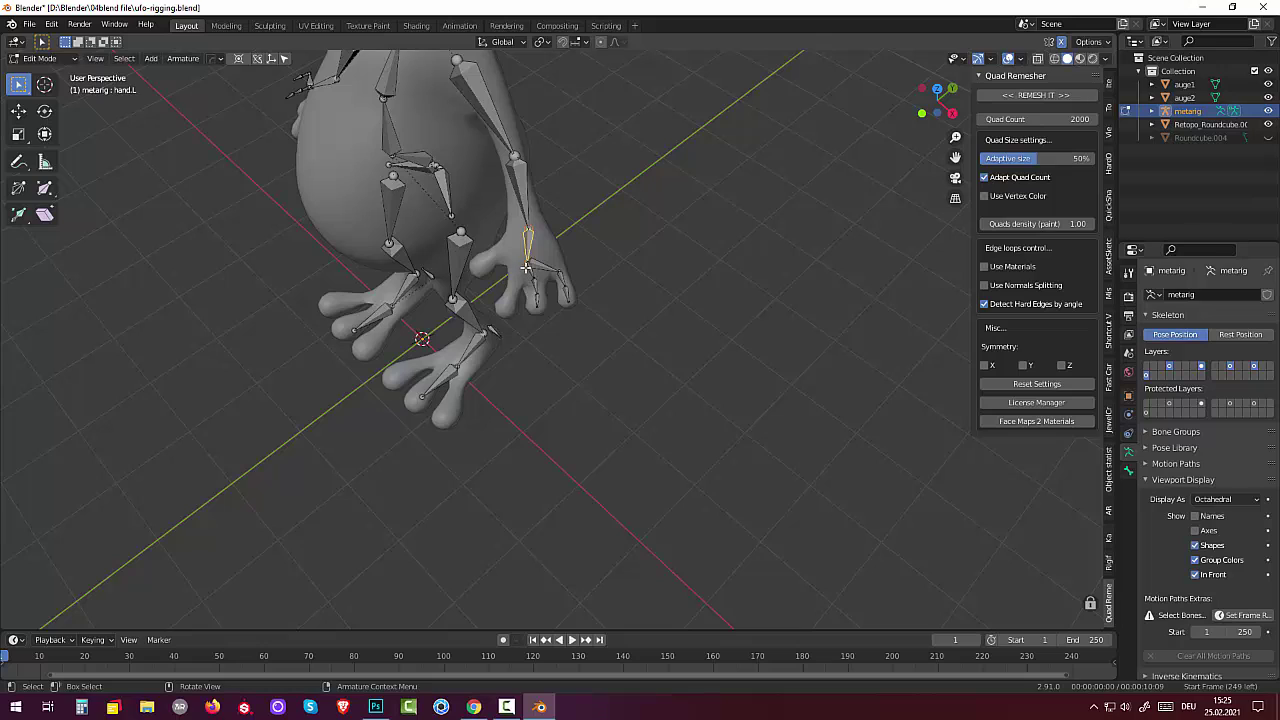
Step: Extrude a two-segment finger bone chain from the selected hand bone end
{"action": "left_click", "coordinate": [528, 268]}
{"action": "key", "text": "shift+e"}
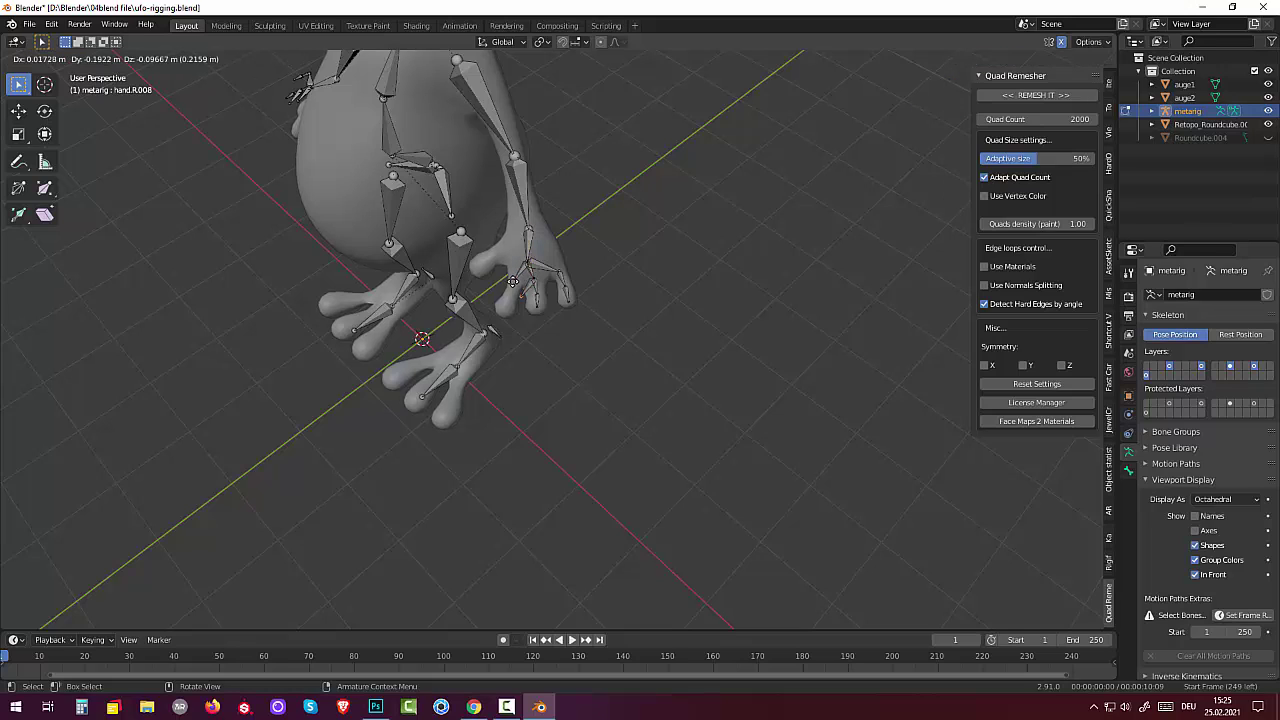
{"action": "right_click", "coordinate": [517, 280]}
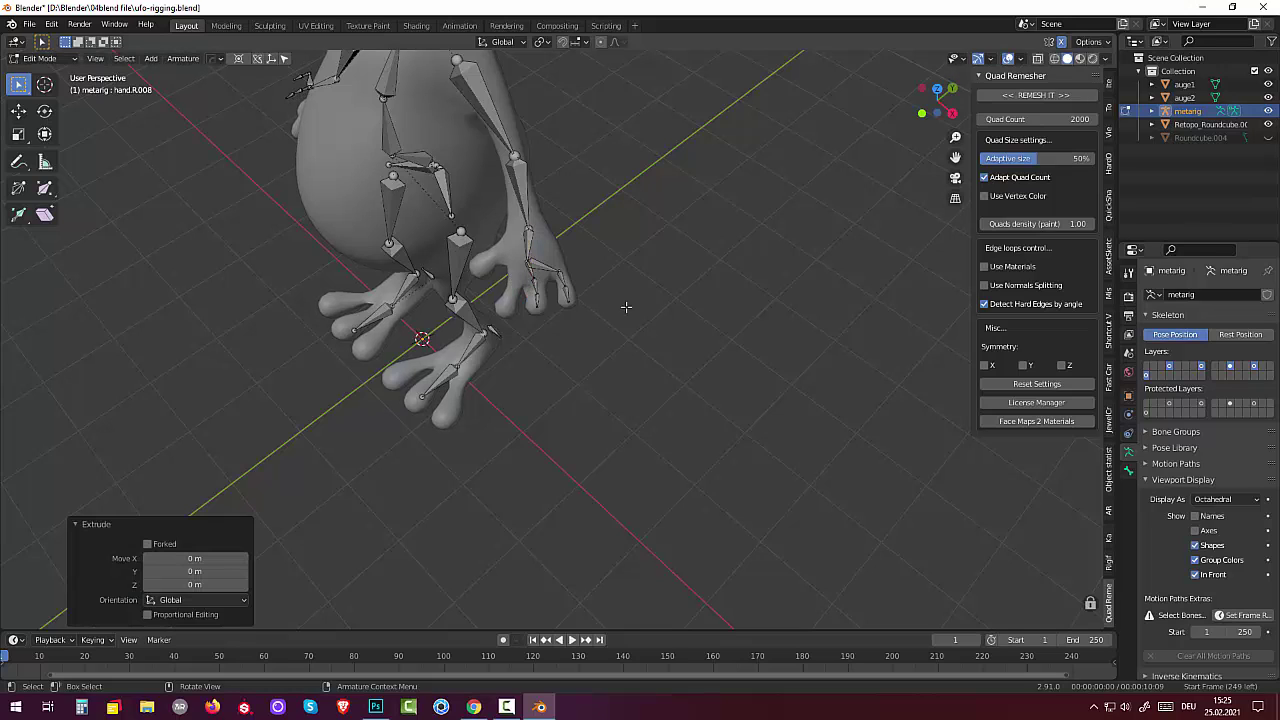
{"action": "left_click", "coordinate": [557, 307]}
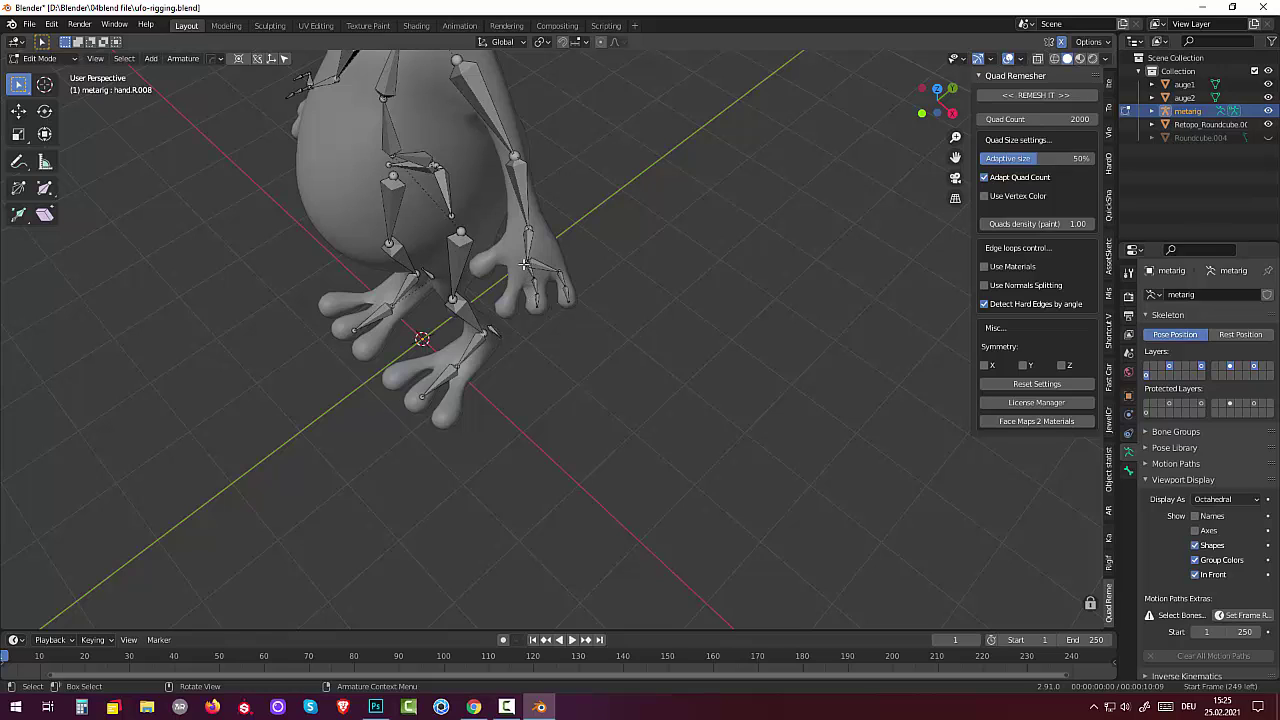
{"action": "key", "text": "shift+e"}
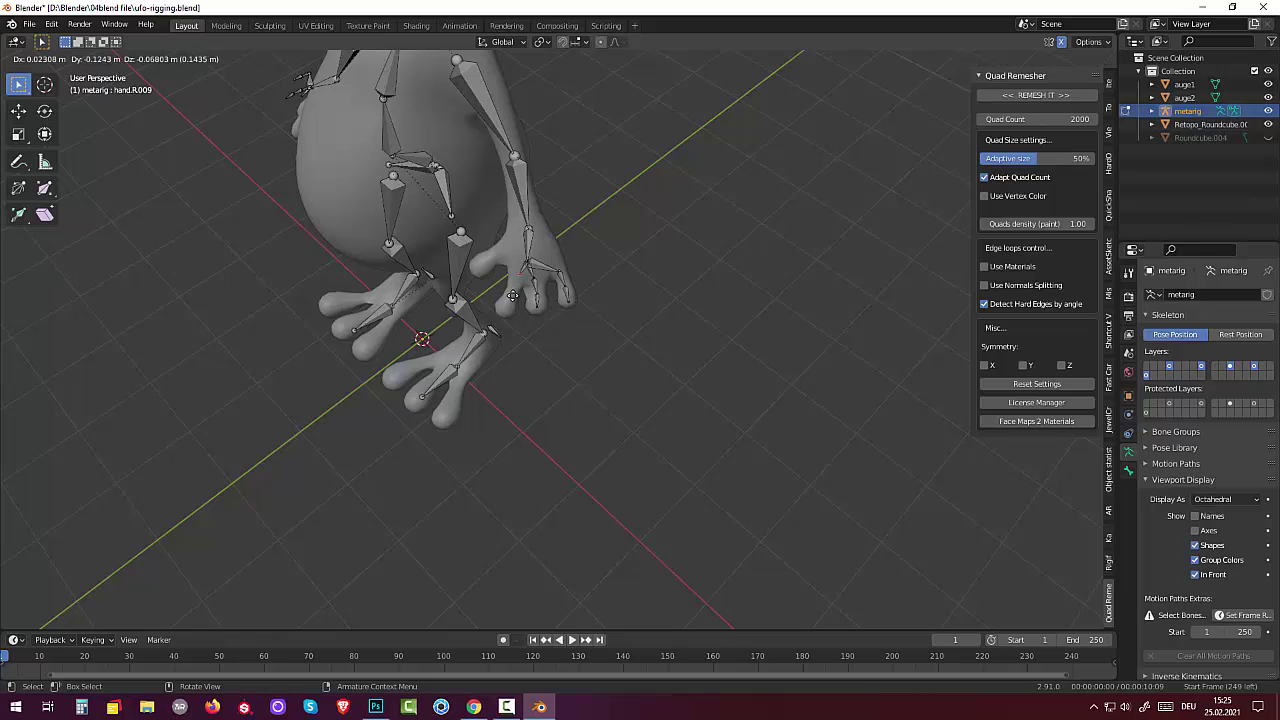
{"action": "left_click", "coordinate": [510, 300]}
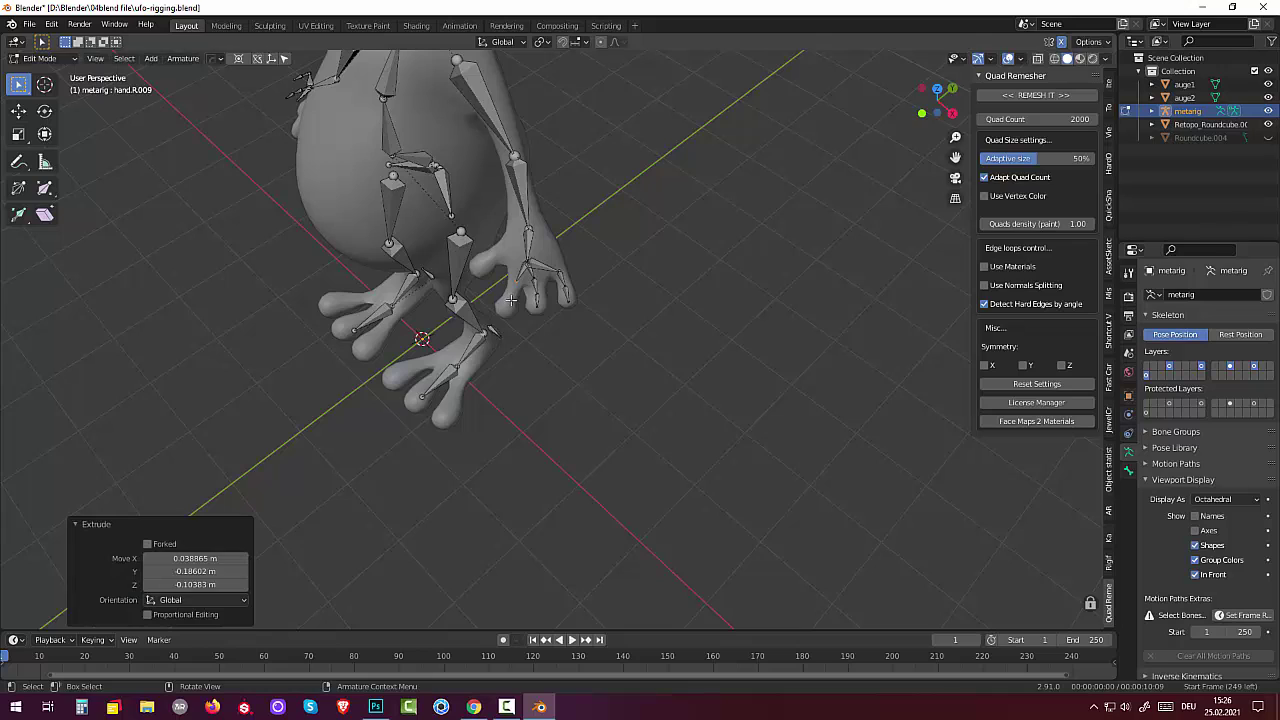
{"action": "key", "text": "e"}
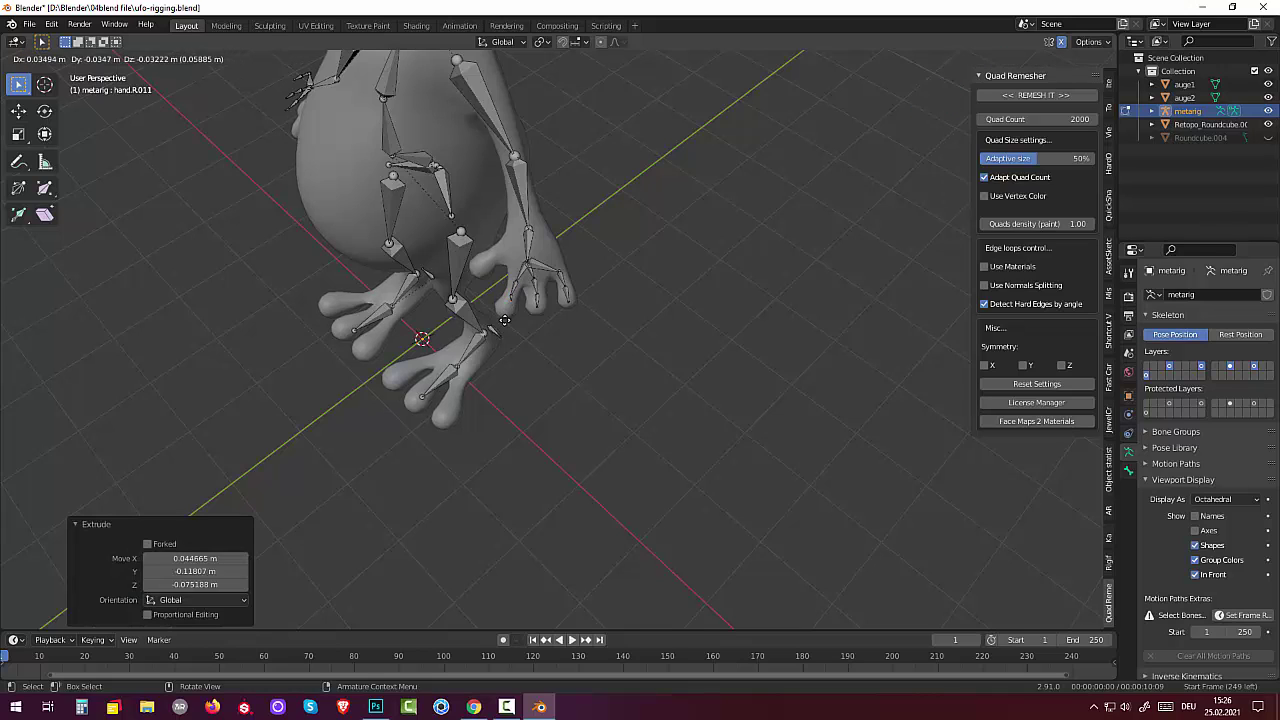
{"action": "left_click", "coordinate": [498, 322]}
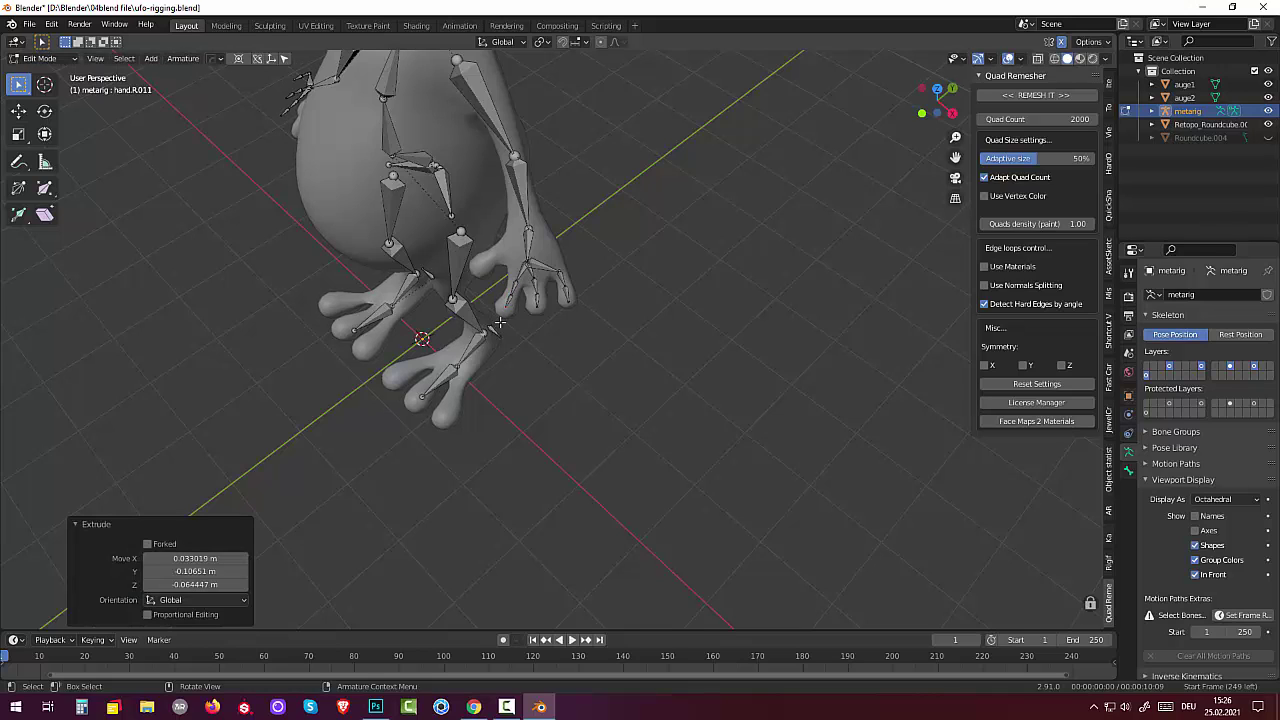
Step: Extrude a three-segment finger chain from the neighbouring hand bone, reaching hand.R.014
{"action": "left_click", "coordinate": [525, 261]}
{"action": "left_click", "coordinate": [527, 270]}
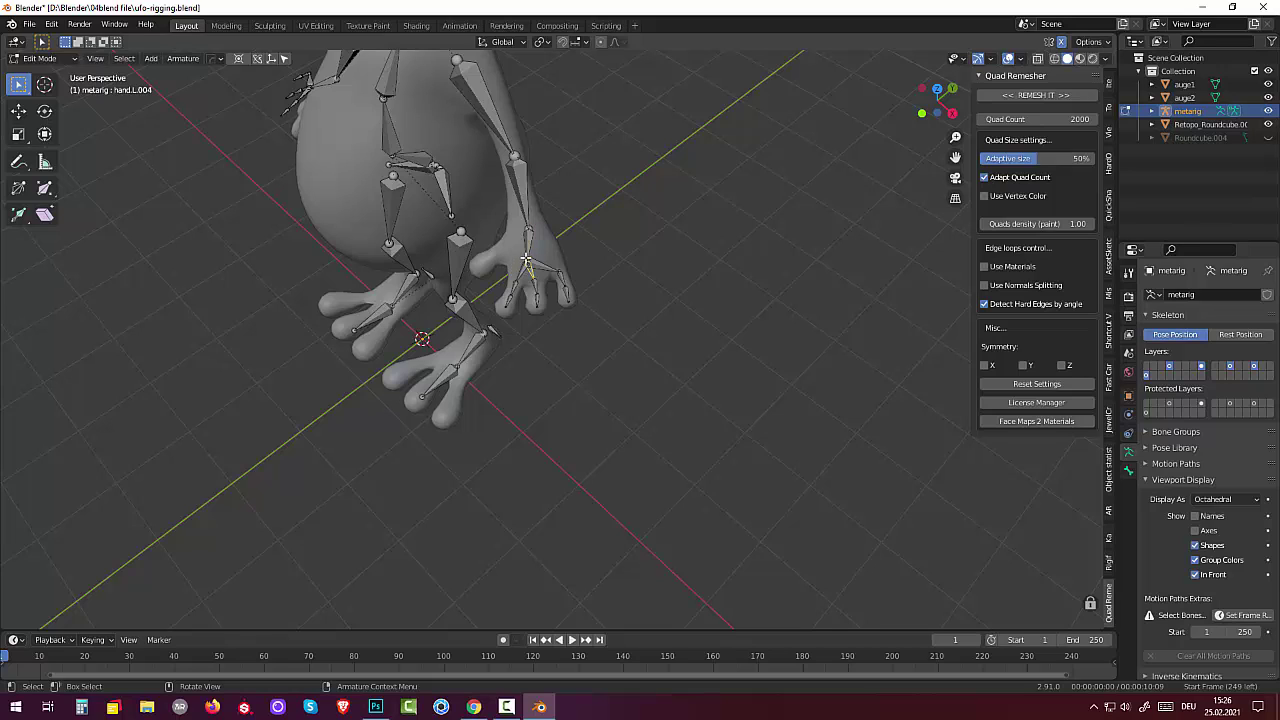
{"action": "key", "text": "e"}
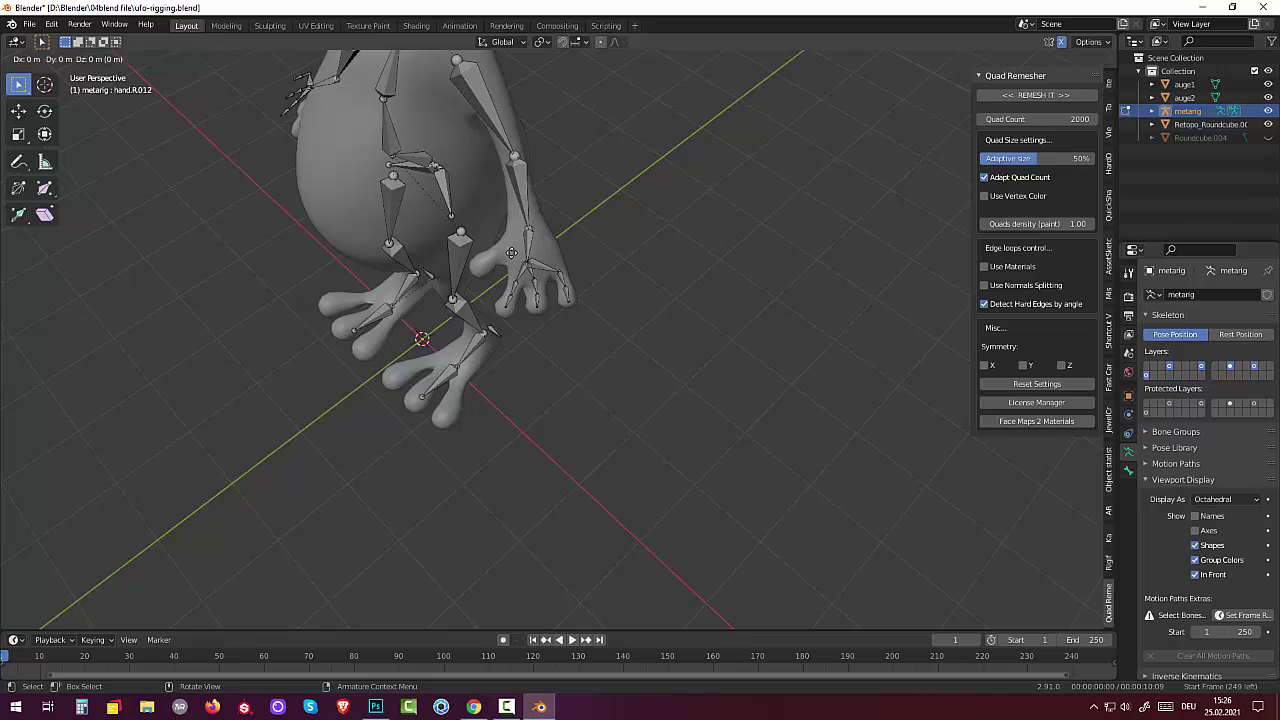
{"action": "left_click", "coordinate": [486, 249]}
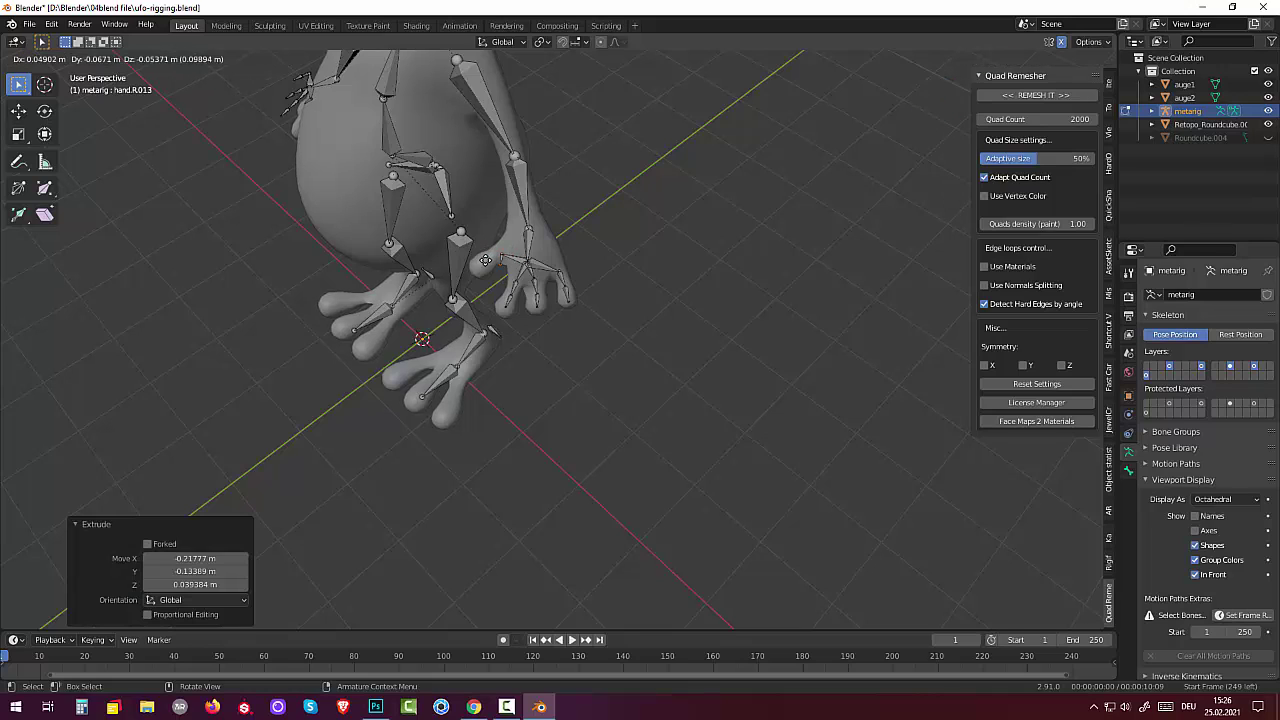
{"action": "key", "text": "e"}
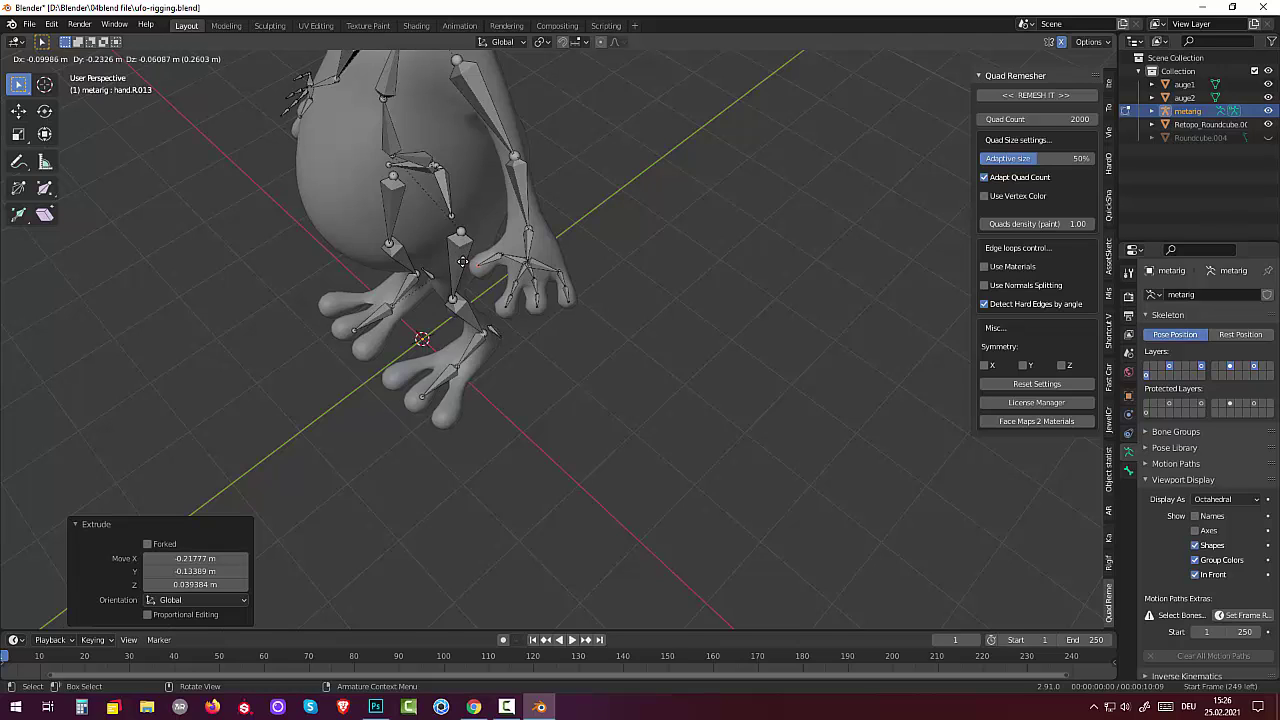
{"action": "left_click", "coordinate": [463, 263]}
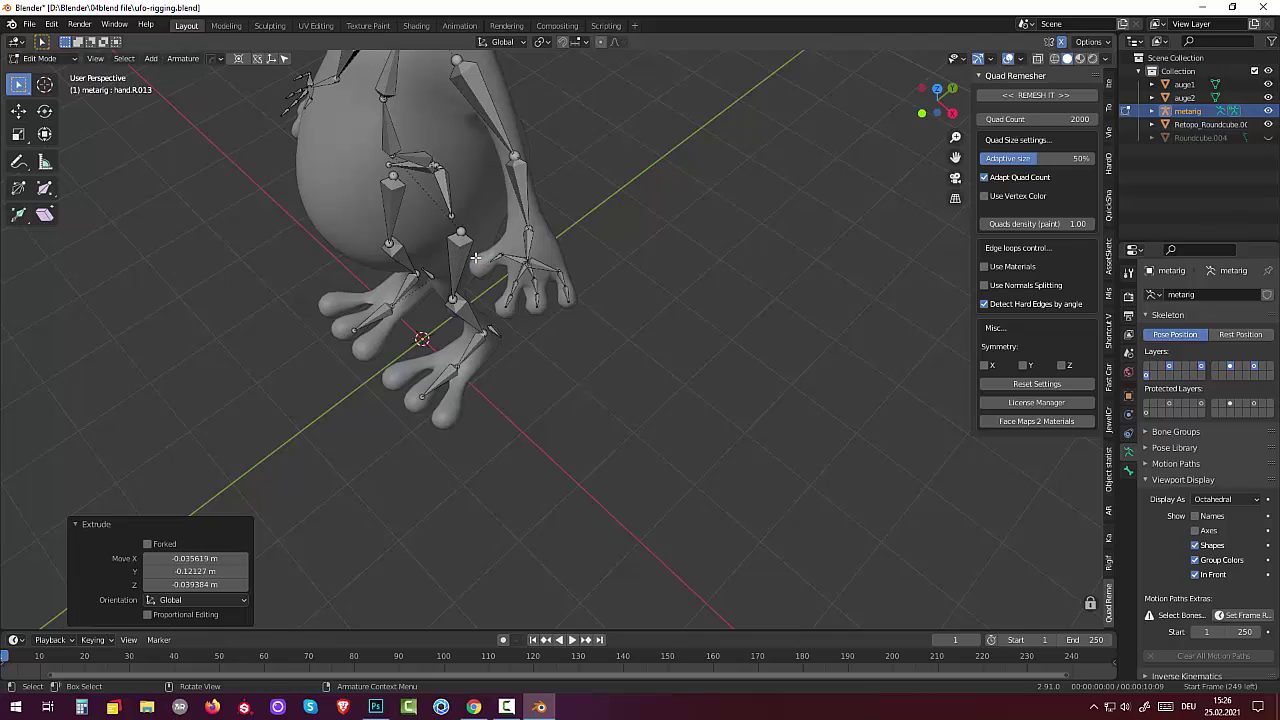
{"action": "key", "text": "e"}
{"action": "left_click", "coordinate": [466, 266]}
{"action": "mouse_move", "coordinate": [625, 374]}
{"action": "middle_mouse_down"}
{"action": "mouse_move", "coordinate": [753, 261]}
{"action": "mouse_move", "coordinate": [706, 289]}
{"action": "mouse_move", "coordinate": [477, 306]}
{"action": "mouse_move", "coordinate": [500, 280]}
{"action": "middle_mouse_up"}
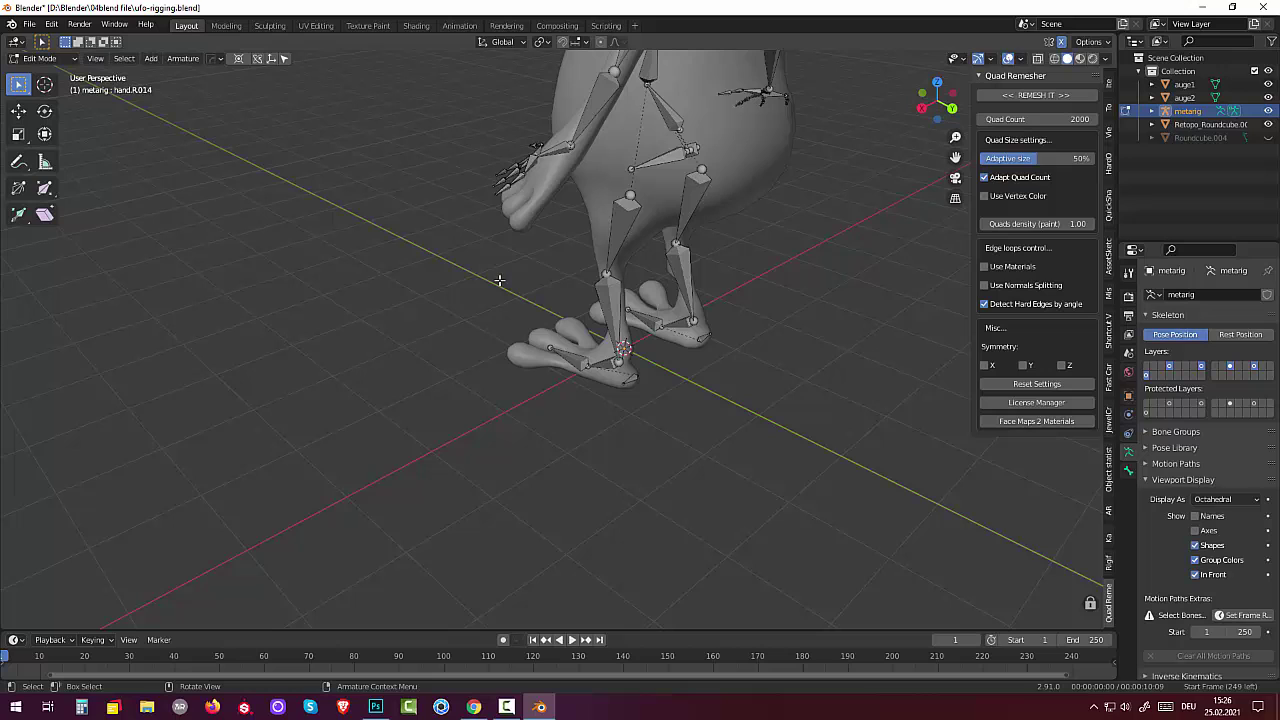
Step: Lower finger bone hand.L.003 along Z into the alien's finger, then reposition it
{"action": "left_click", "coordinate": [518, 178]}
{"action": "middle_click_drag", "start_coordinate": [559, 274], "coordinate": [541, 262]}
{"action": "key", "text": "KP_3"}
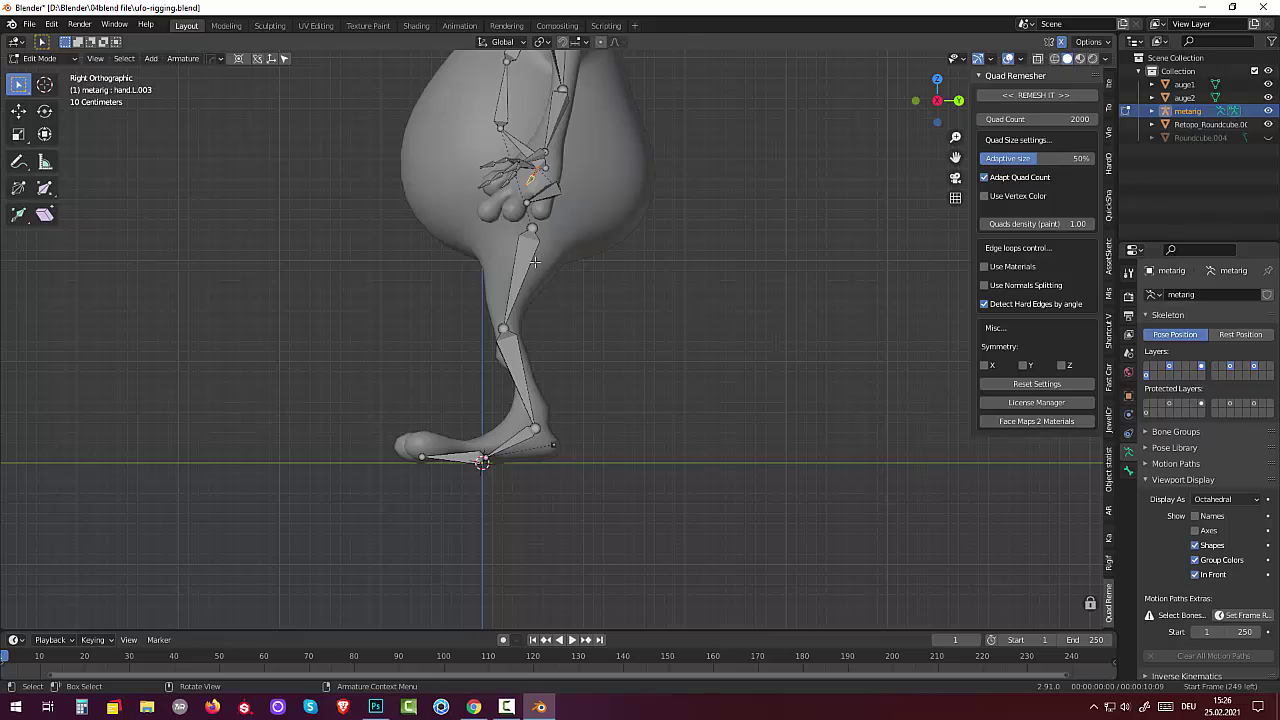
{"action": "middle_click_drag", "start_coordinate": [565, 267], "coordinate": [720, 284]}
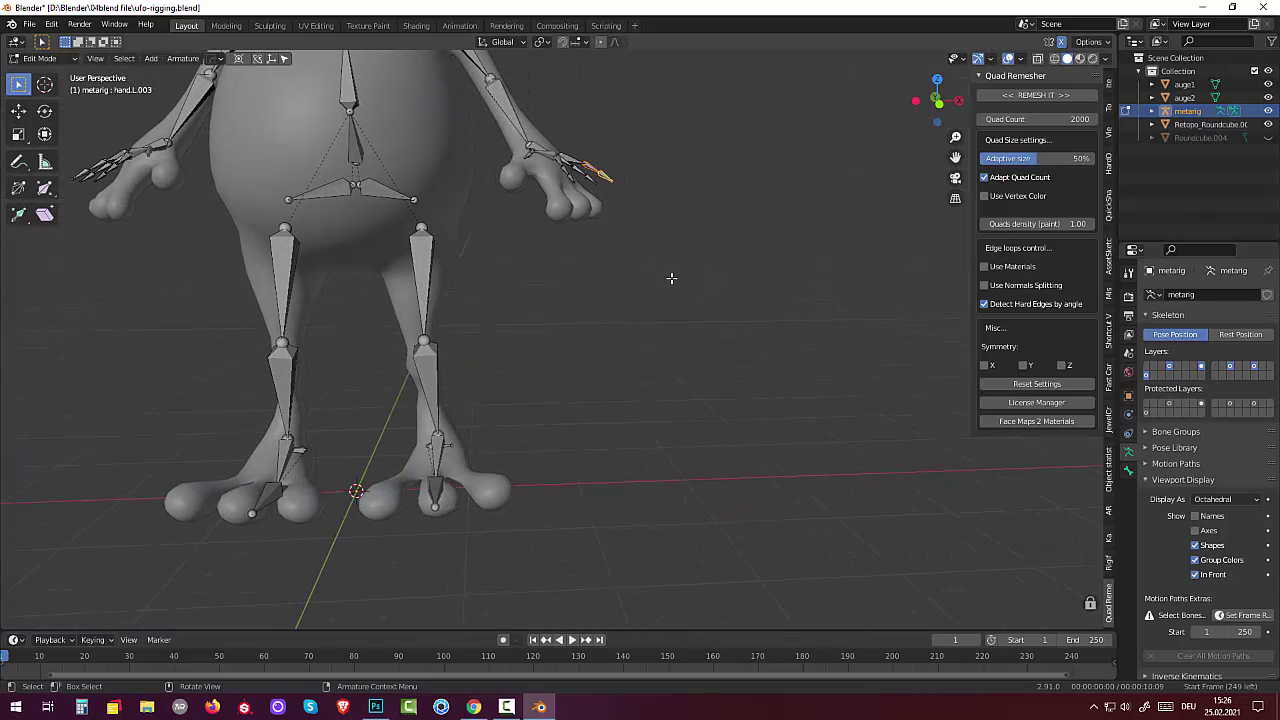
{"action": "key", "text": "g"}
{"action": "key", "text": "z"}
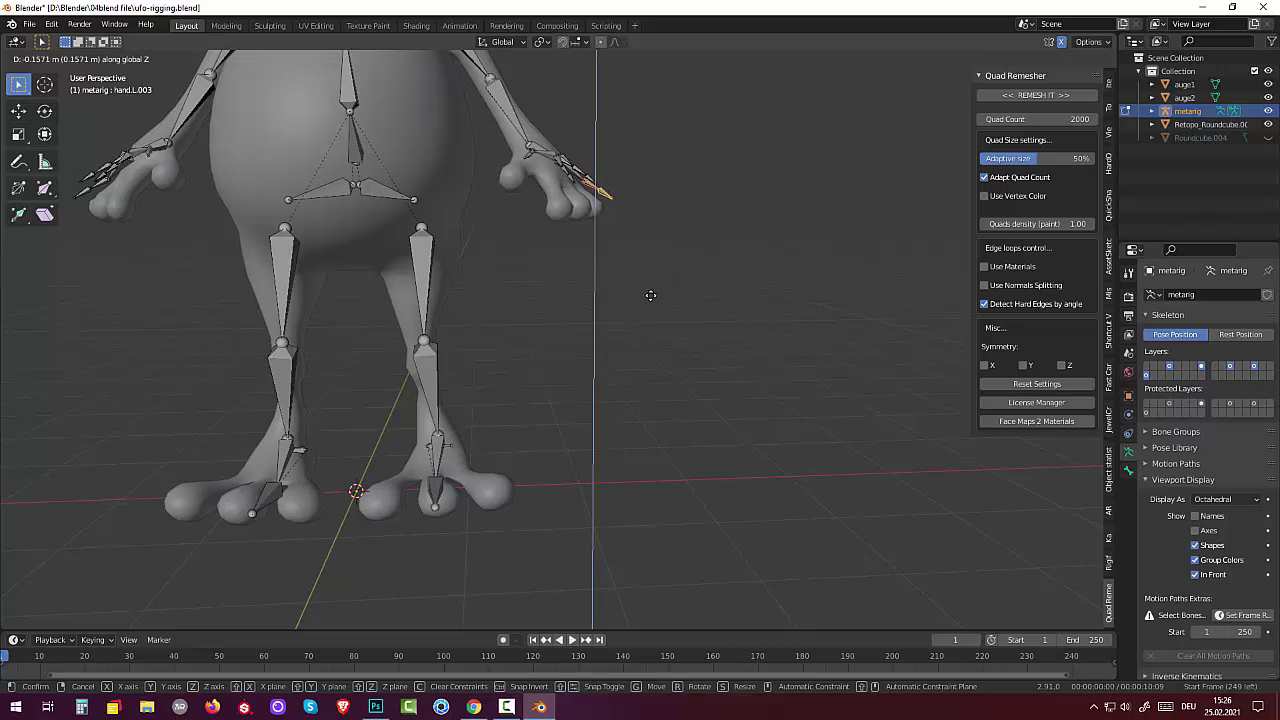
{"action": "left_click", "coordinate": [640, 306]}
{"action": "mouse_move", "coordinate": [646, 306]}
{"action": "middle_mouse_down"}
{"action": "mouse_move", "coordinate": [523, 357]}
{"action": "mouse_move", "coordinate": [514, 334]}
{"action": "mouse_move", "coordinate": [431, 361]}
{"action": "mouse_move", "coordinate": [433, 394]}
{"action": "middle_mouse_up"}
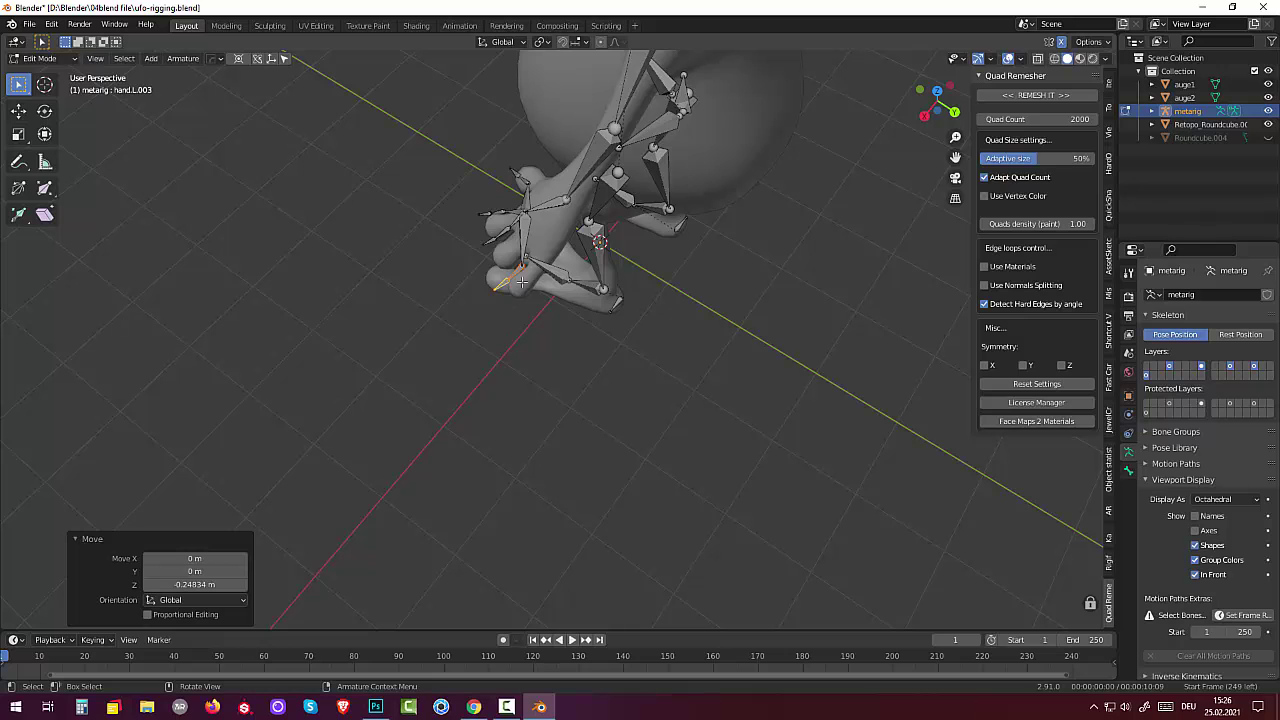
{"action": "key", "text": "g"}
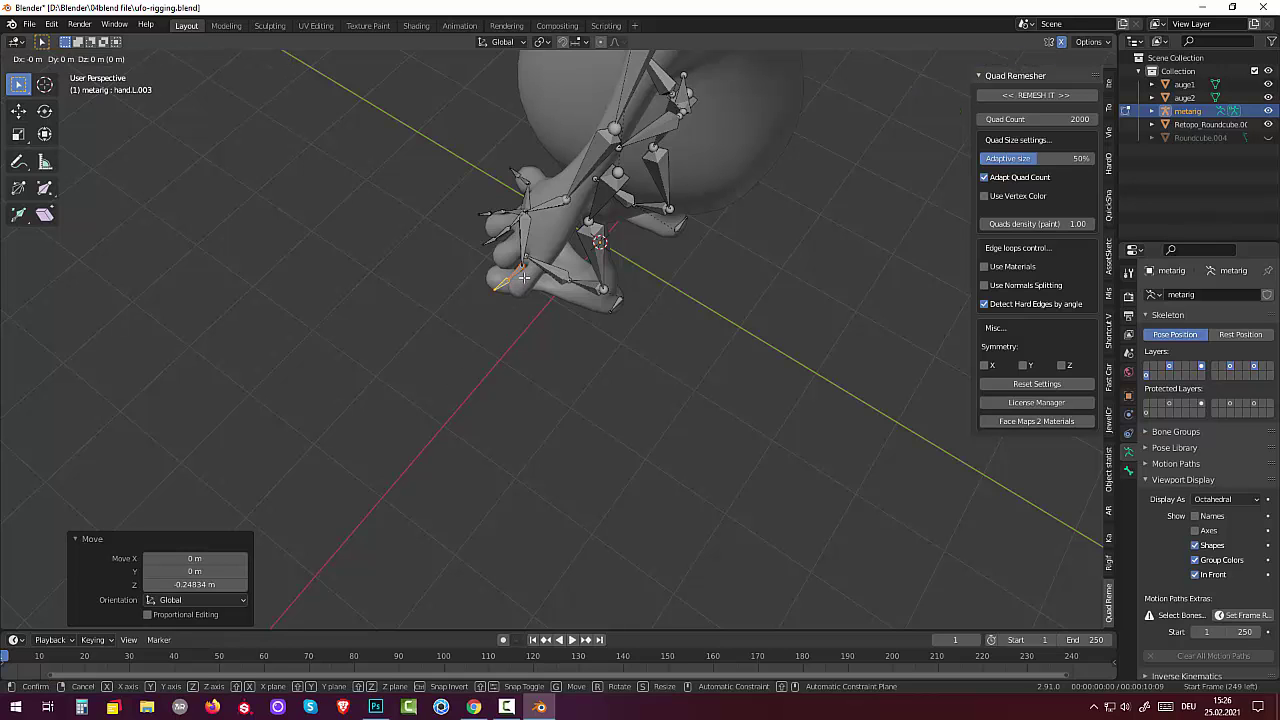
{"action": "left_click", "coordinate": [538, 280]}
{"action": "mouse_move", "coordinate": [538, 280]}
{"action": "middle_mouse_down"}
{"action": "mouse_move", "coordinate": [645, 272]}
{"action": "mouse_move", "coordinate": [695, 284]}
{"action": "middle_mouse_up"}
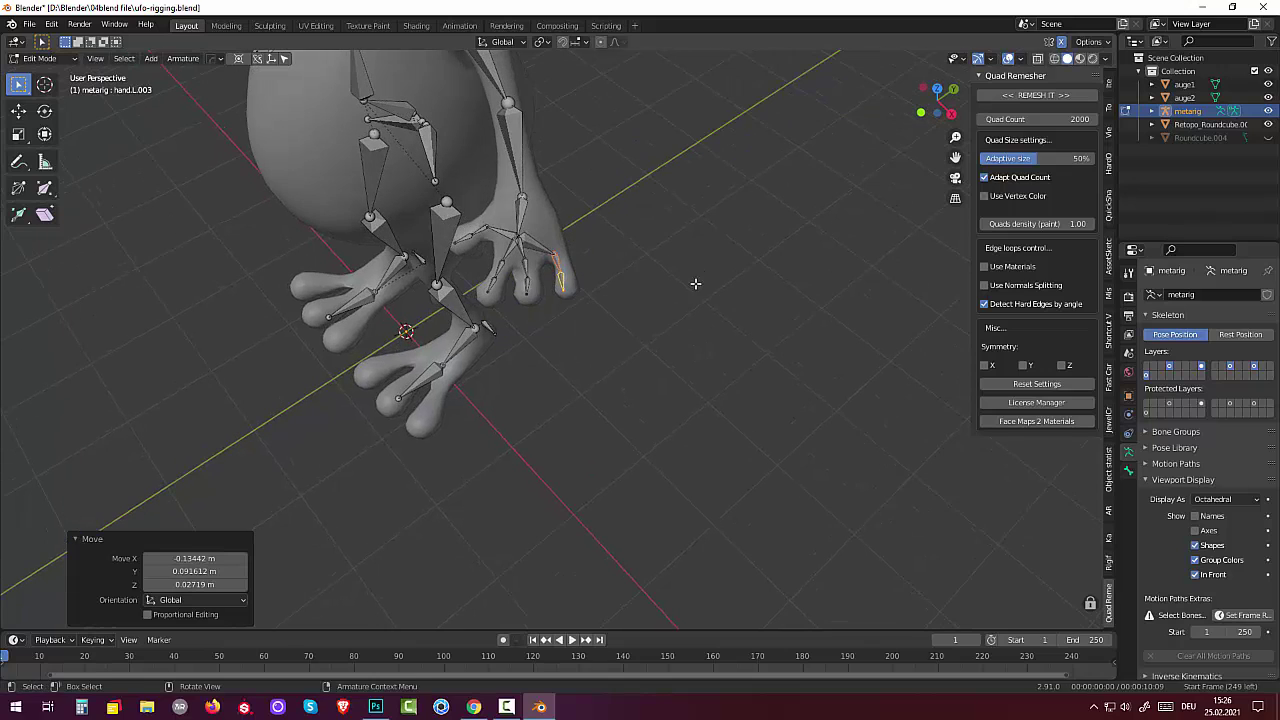
Step: Nudge hand.L.001 and hand.L.003 slightly, leaving hand.L.003 about 0.014 m over in X
{"action": "left_click", "coordinate": [556, 252]}
{"action": "key", "text": "g"}
{"action": "left_click", "coordinate": [557, 262]}
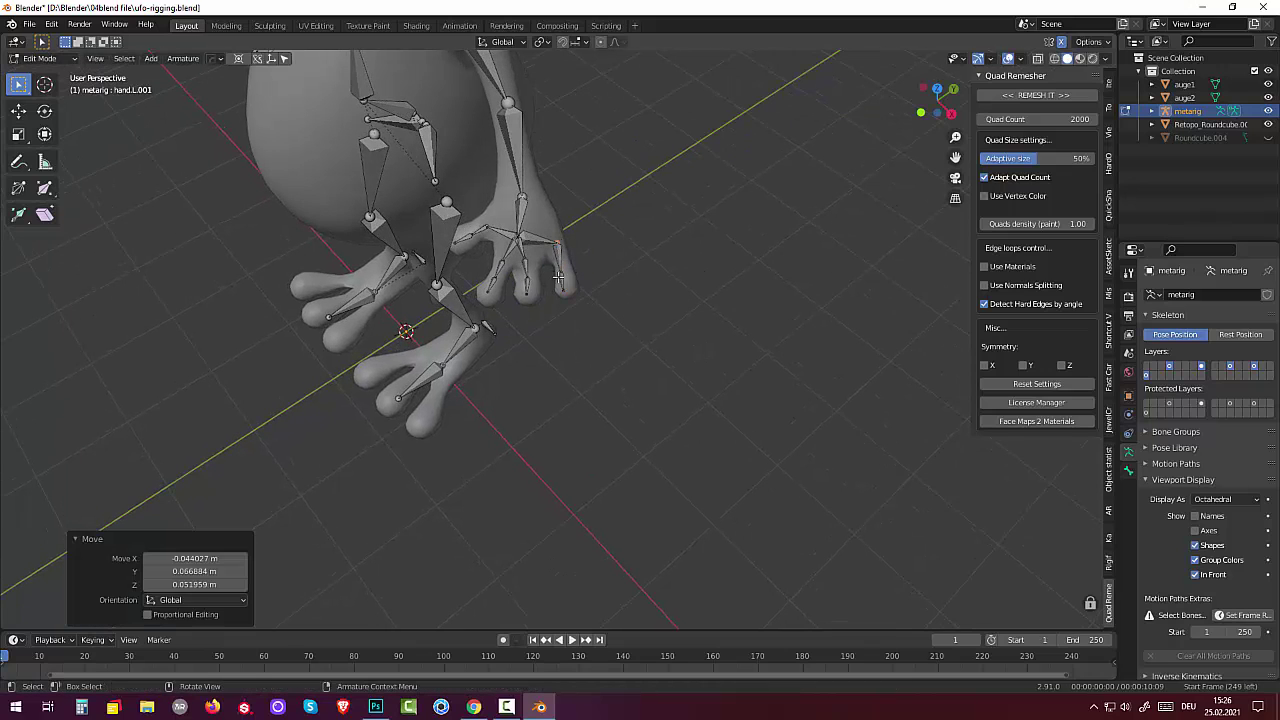
{"action": "left_click", "coordinate": [558, 276]}
{"action": "key", "text": "g"}
{"action": "left_click", "coordinate": [561, 277]}
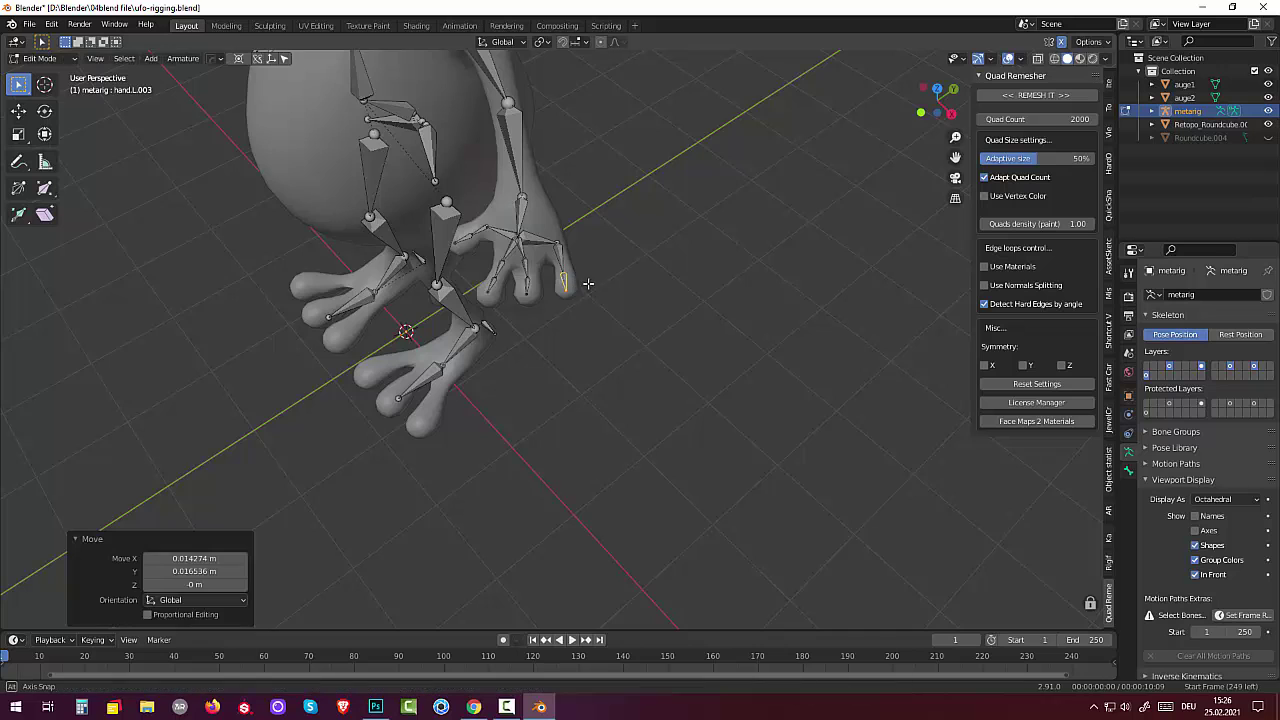
{"action": "middle_click_drag", "start_coordinate": [586, 283], "coordinate": [480, 233]}
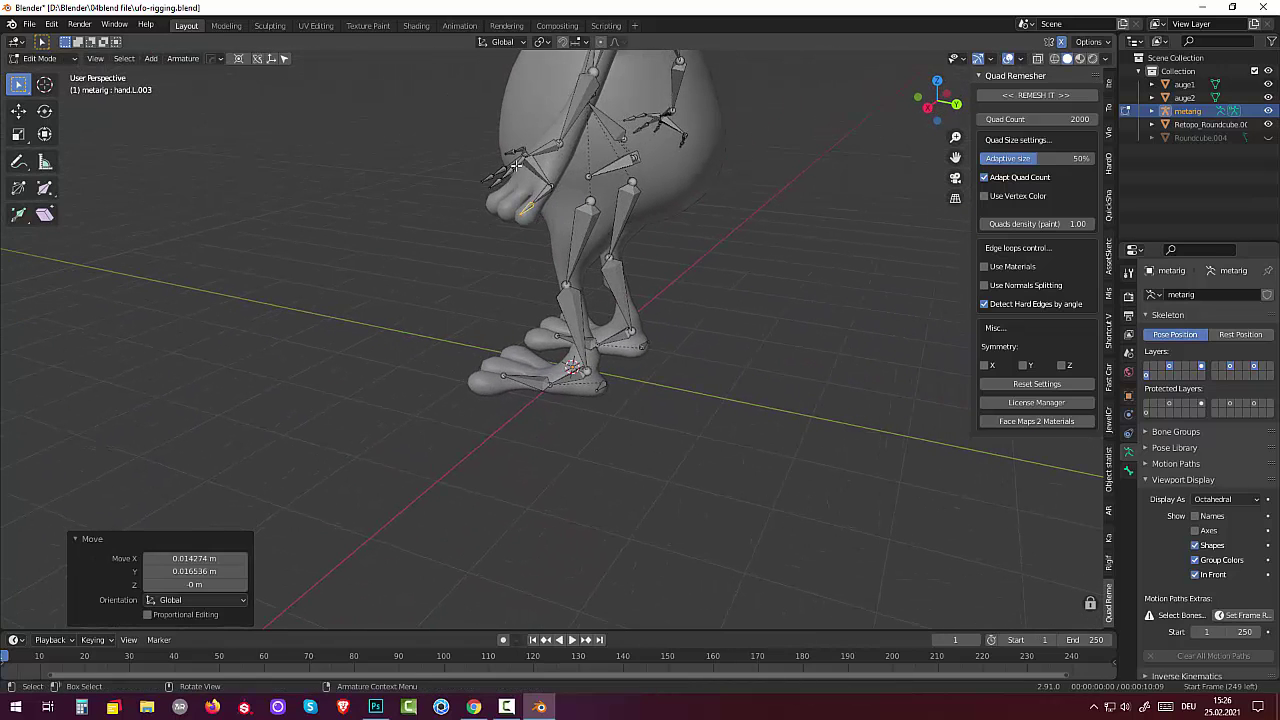
Step: Move three left-hand finger bones into the fingers and rotate the third into line
{"action": "left_click", "coordinate": [511, 167]}
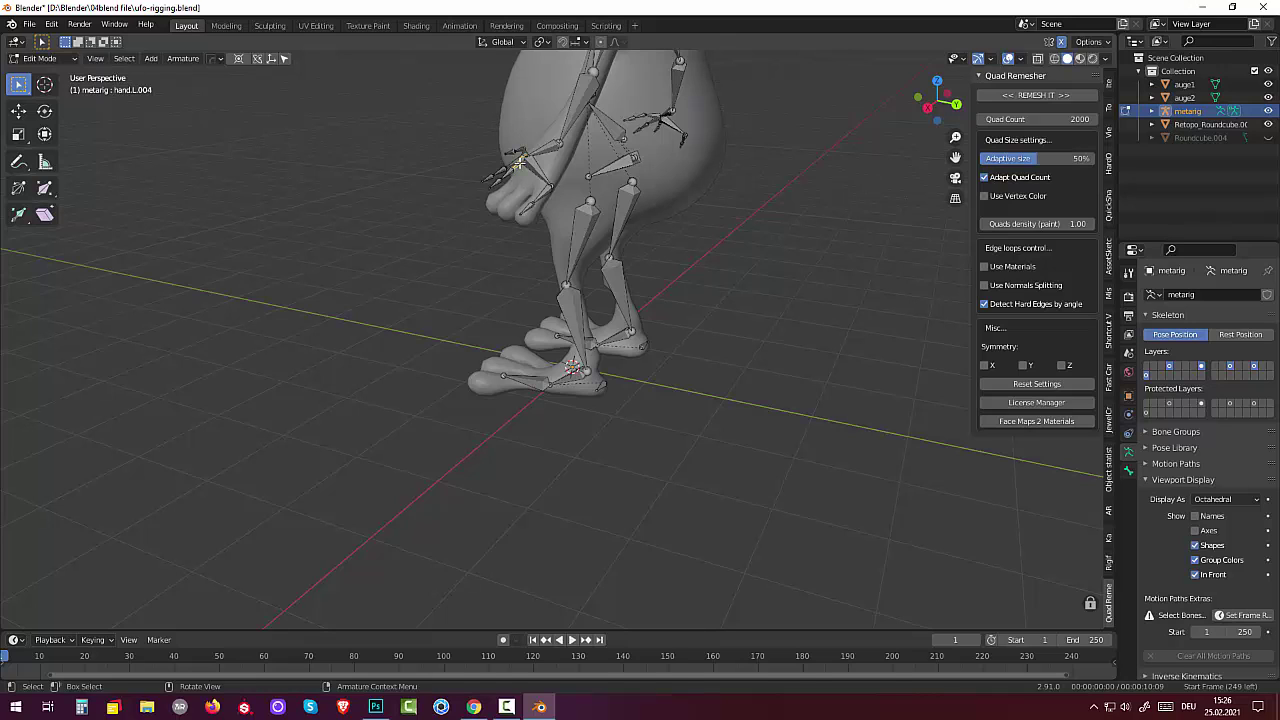
{"action": "key", "text": "g"}
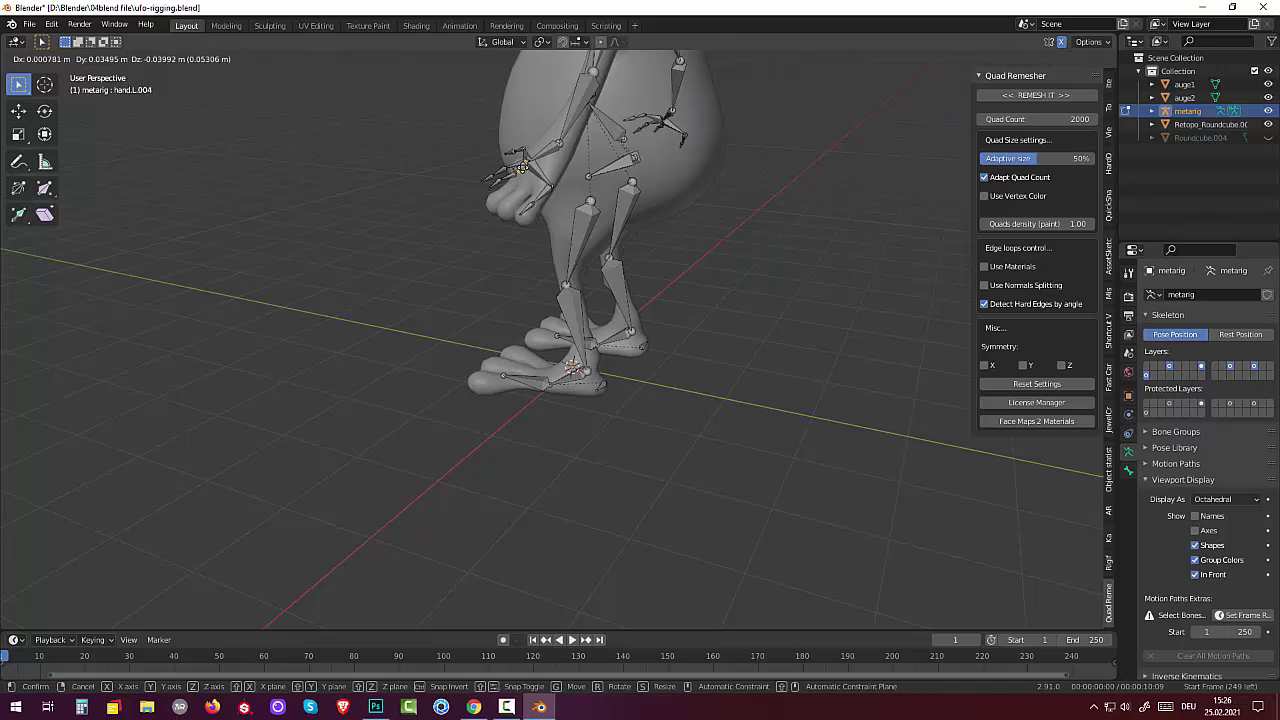
{"action": "left_click", "coordinate": [521, 168]}
{"action": "left_click", "coordinate": [518, 172]}
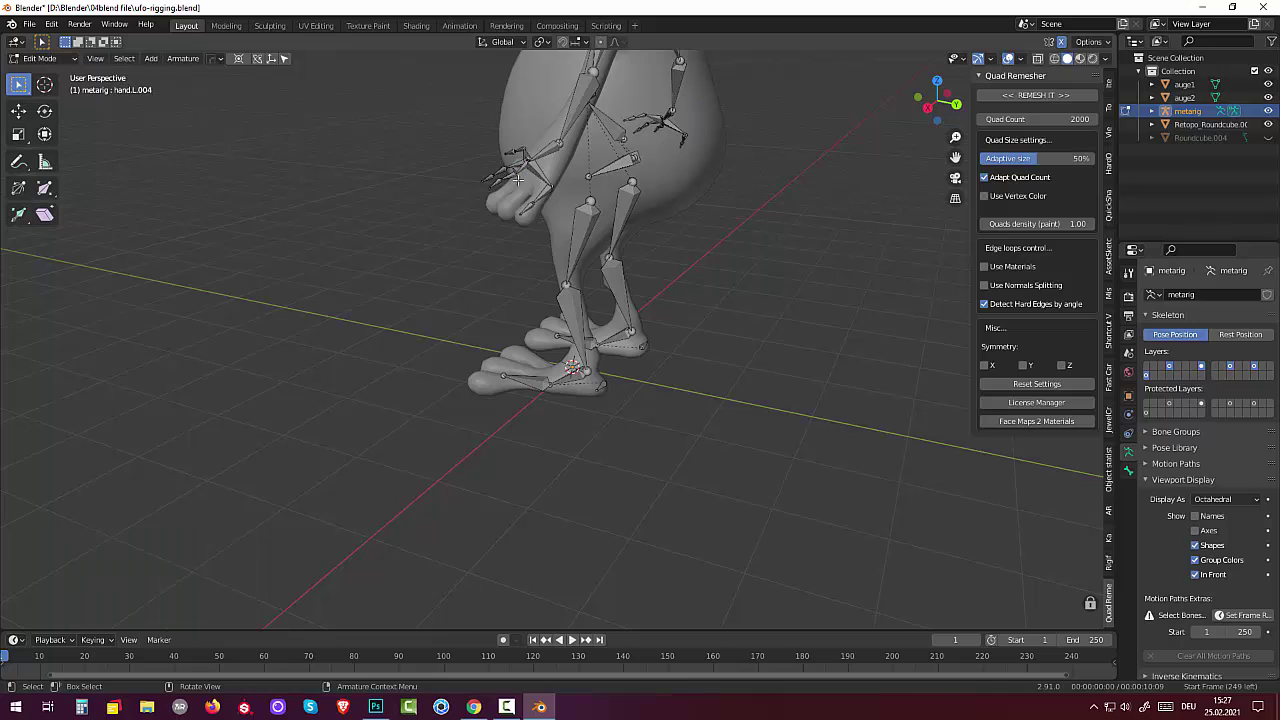
{"action": "key", "text": "g"}
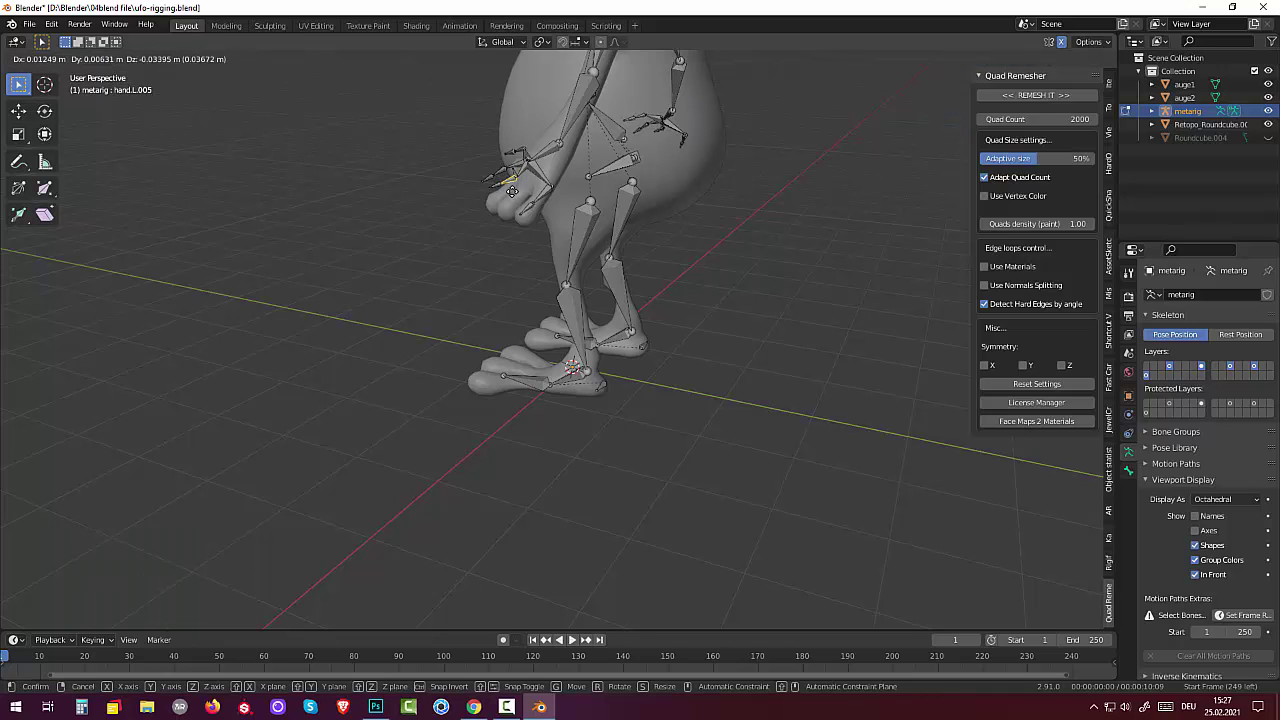
{"action": "left_click", "coordinate": [513, 193]}
{"action": "left_click", "coordinate": [498, 190]}
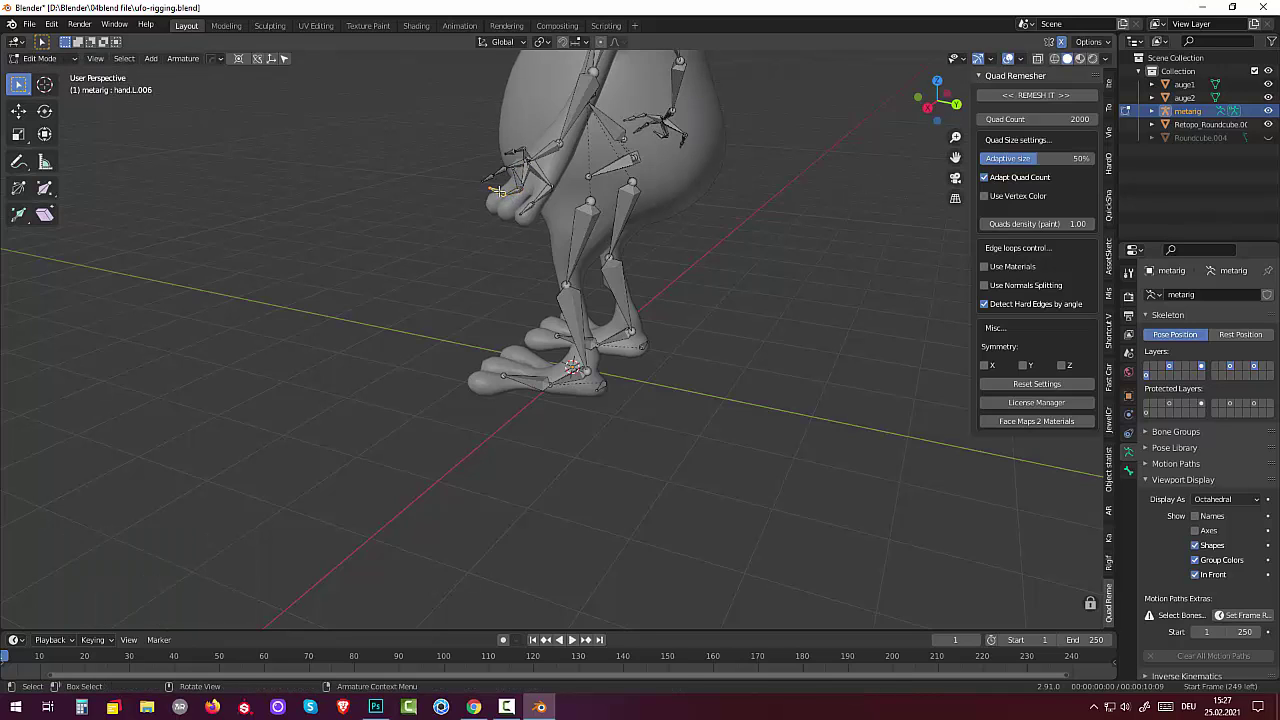
{"action": "key", "text": "g"}
{"action": "left_click", "coordinate": [503, 200]}
{"action": "key", "text": "r"}
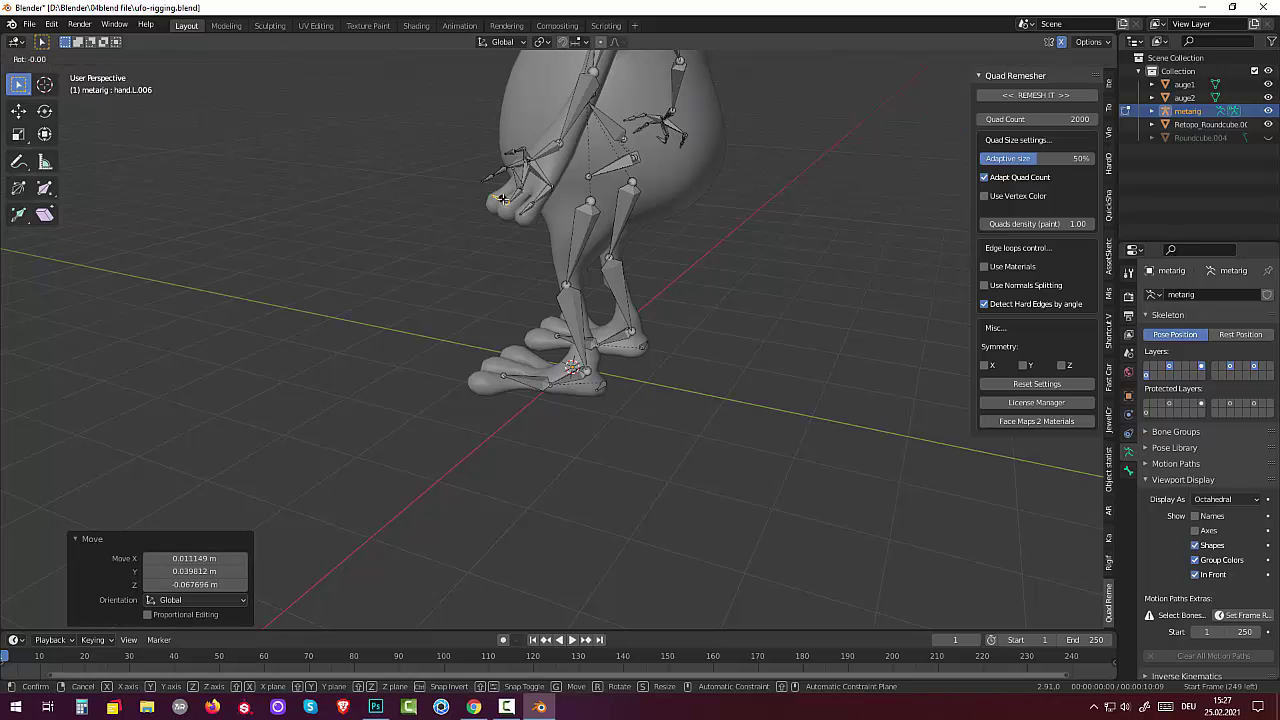
{"action": "left_click", "coordinate": [493, 205]}
{"action": "mouse_move", "coordinate": [493, 205]}
{"action": "middle_mouse_down"}
{"action": "mouse_move", "coordinate": [755, 237]}
{"action": "mouse_move", "coordinate": [522, 227]}
{"action": "middle_mouse_up"}
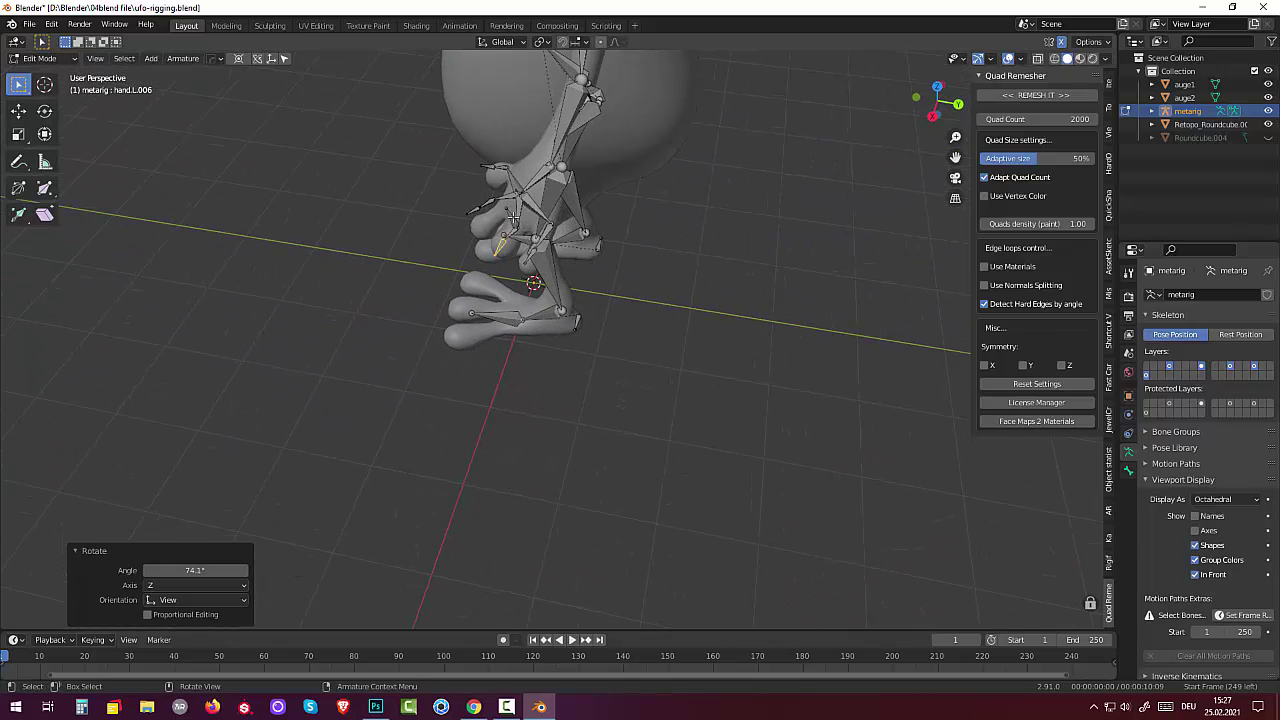
Step: Delete the surplus finger bones with X > Bones
{"action": "left_click", "coordinate": [512, 216]}
{"action": "key", "text": "x"}
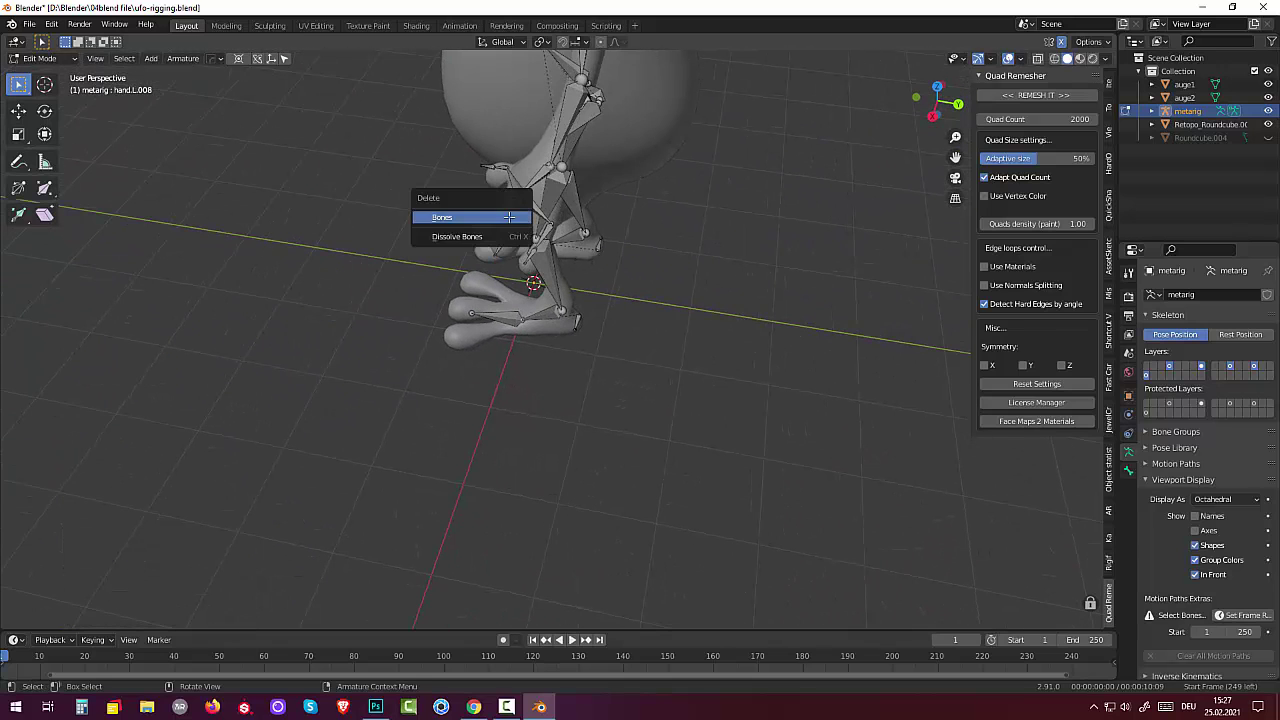
{"action": "left_click", "coordinate": [509, 218]}
{"action": "mouse_move", "coordinate": [552, 278]}
{"action": "middle_mouse_down"}
{"action": "mouse_move", "coordinate": [655, 251]}
{"action": "mouse_move", "coordinate": [611, 310]}
{"action": "middle_mouse_up"}
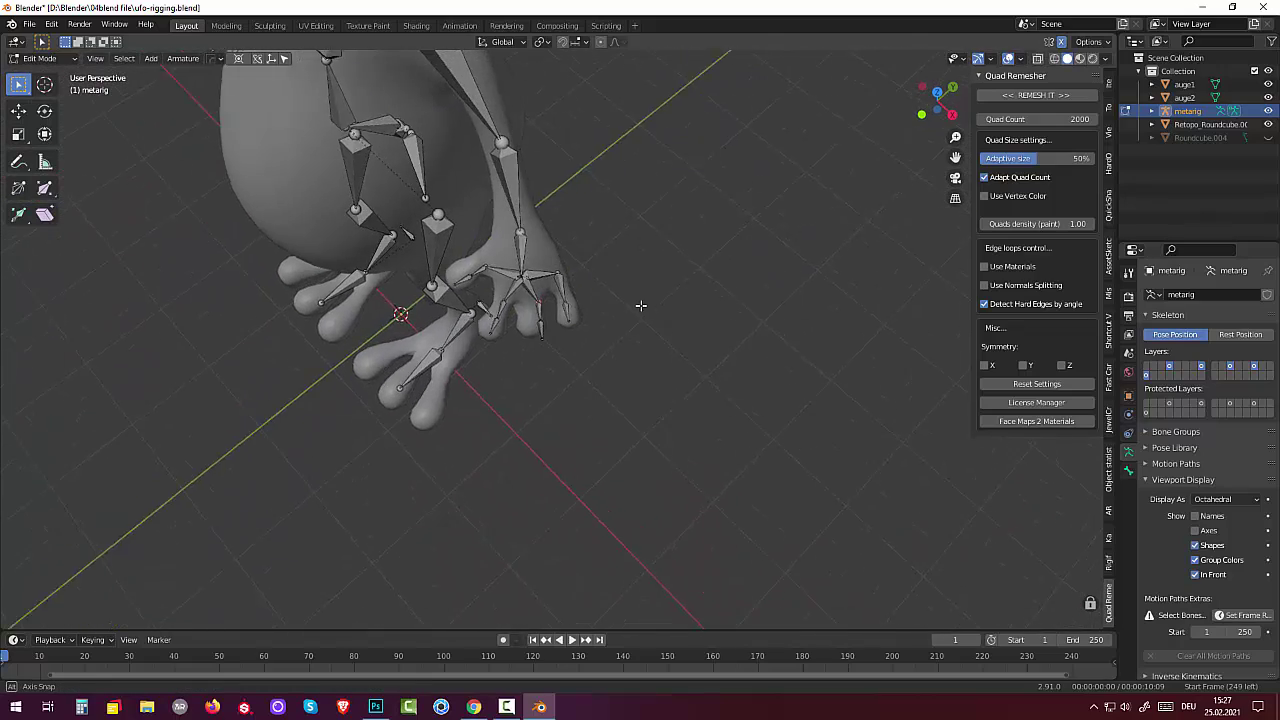
Step: Extrude a new finger bone from a finger's end and adjust its tip position
{"action": "left_click", "coordinate": [533, 317]}
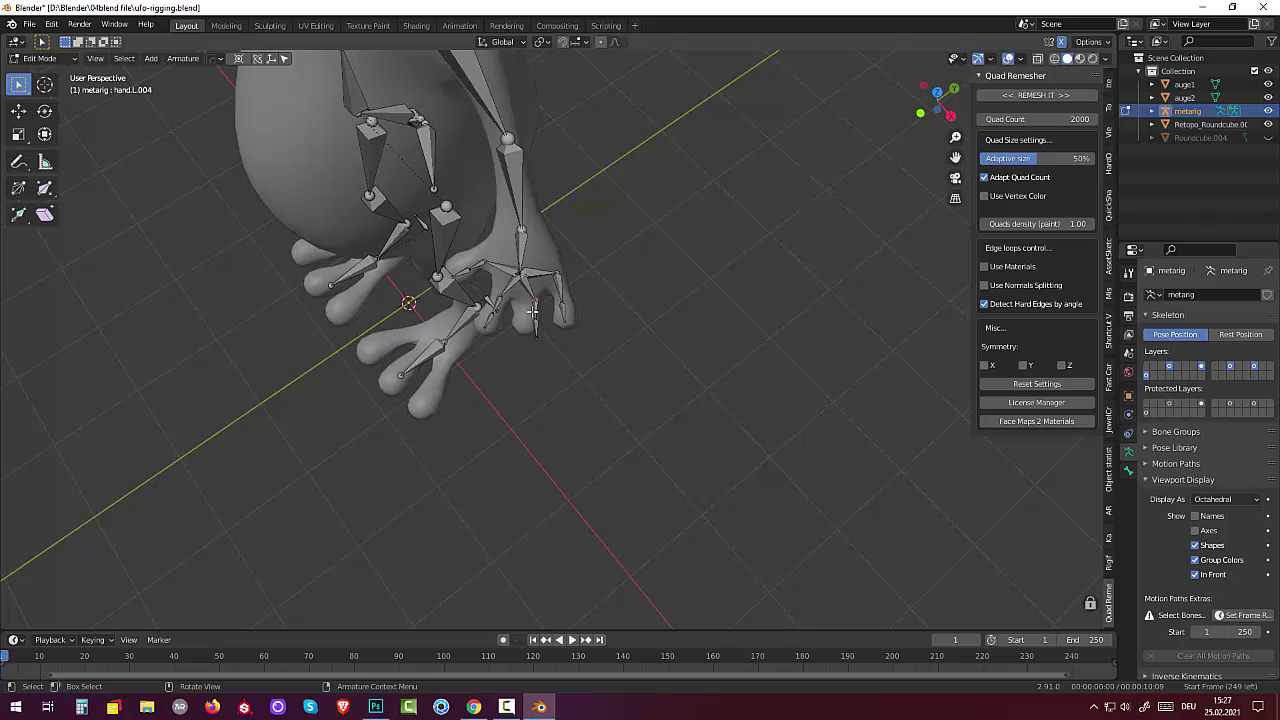
{"action": "key", "text": "e"}
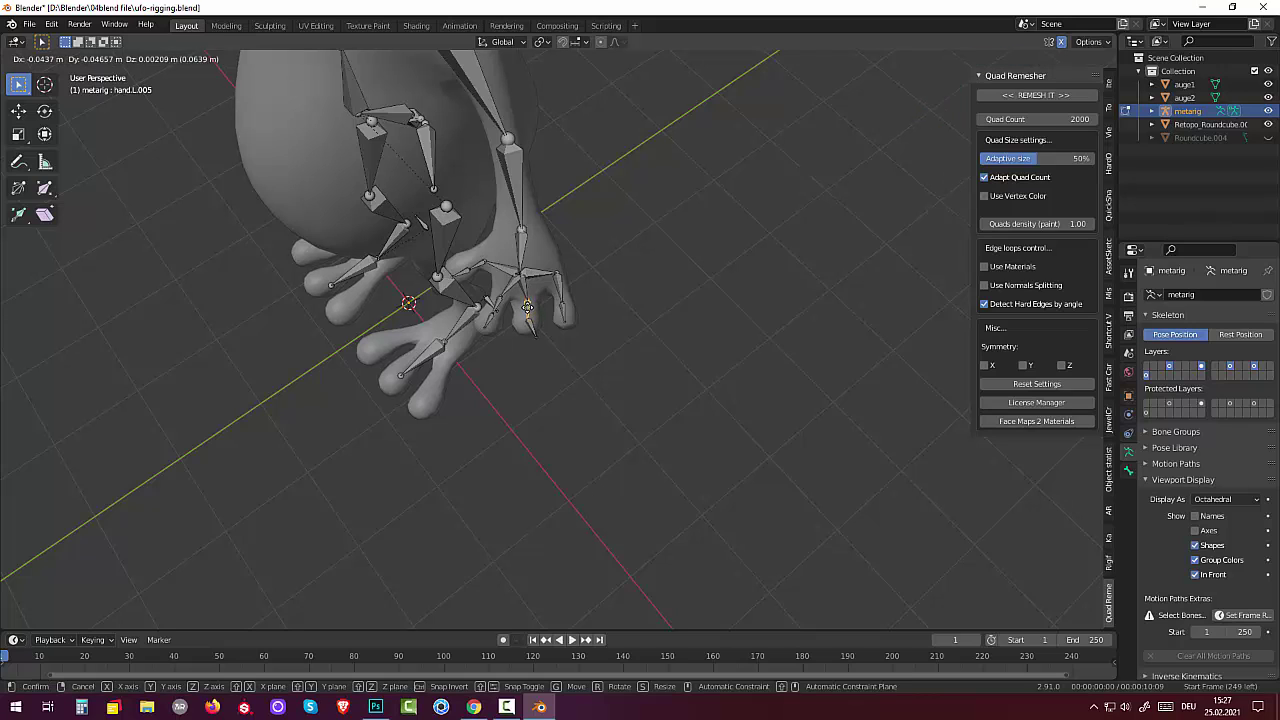
{"action": "left_click", "coordinate": [530, 325]}
{"action": "key", "text": "g"}
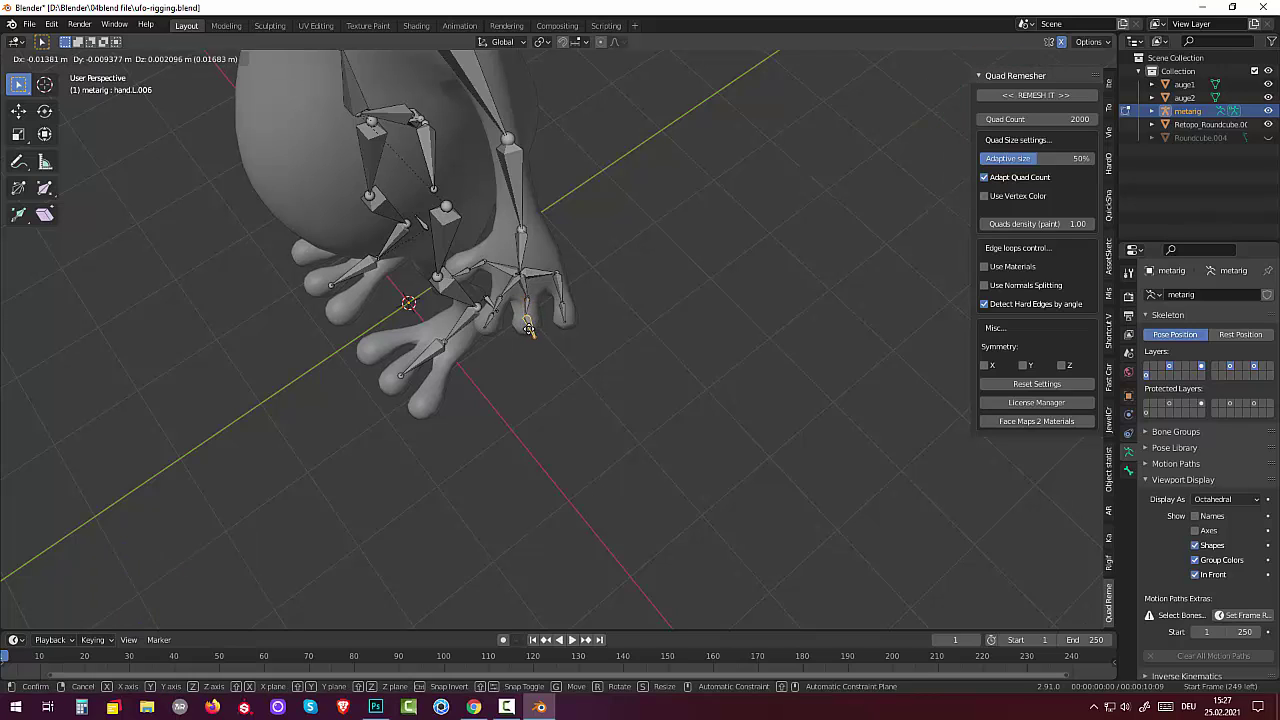
{"action": "left_click", "coordinate": [529, 325]}
{"action": "key", "text": "g"}
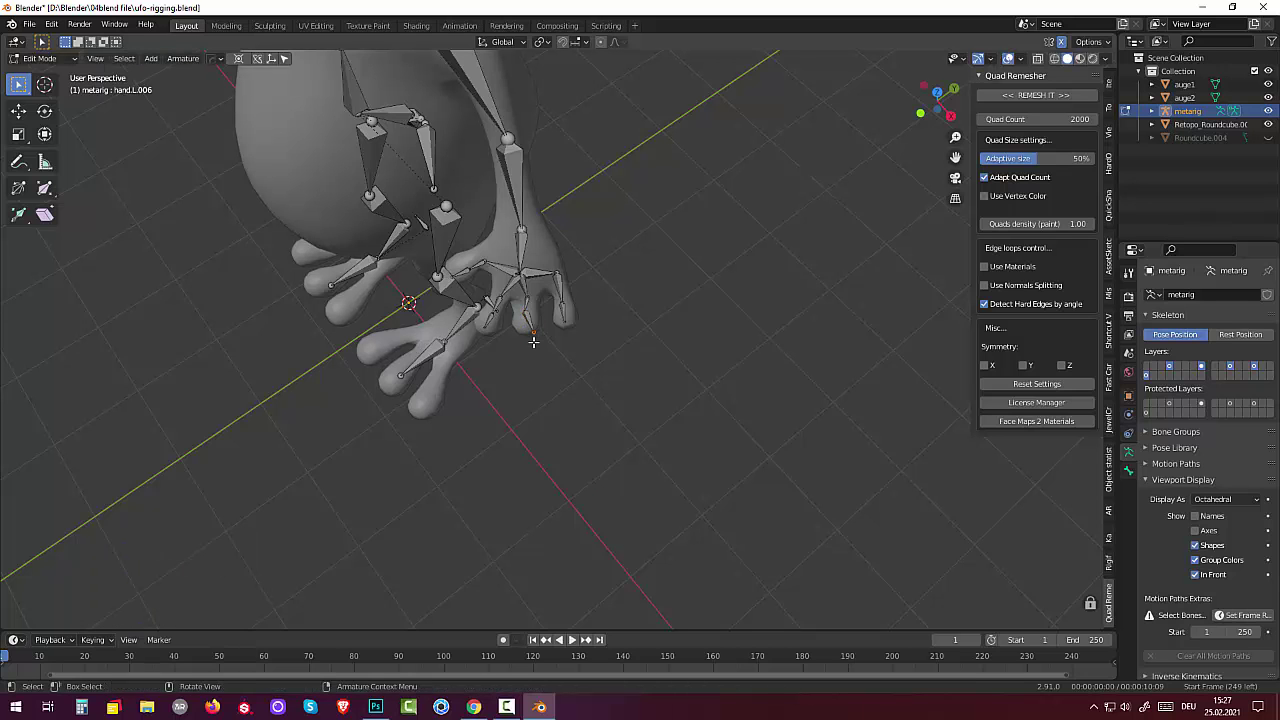
{"action": "left_click", "coordinate": [525, 333]}
{"action": "mouse_move", "coordinate": [525, 333]}
{"action": "middle_mouse_down"}
{"action": "mouse_move", "coordinate": [663, 174]}
{"action": "mouse_move", "coordinate": [649, 183]}
{"action": "middle_mouse_up"}
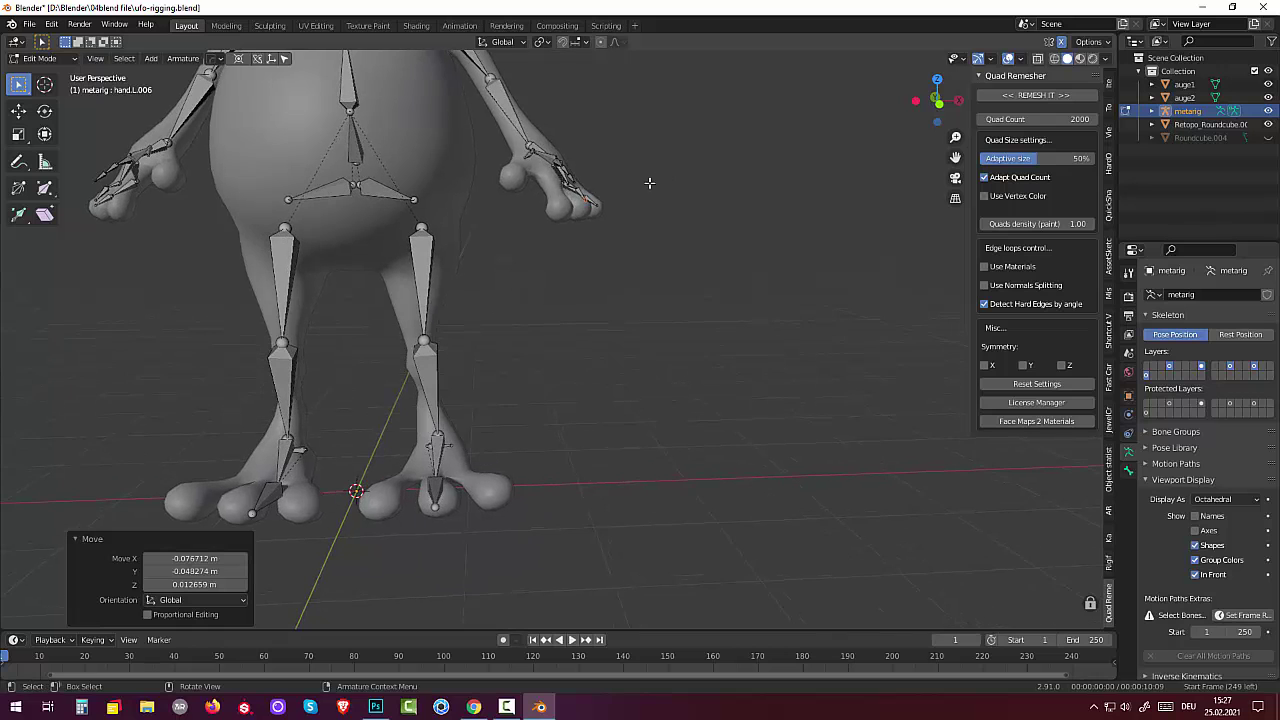
Step: Nudge the hand bone, then move a finger bone together with its mirror
{"action": "key", "text": "g"}
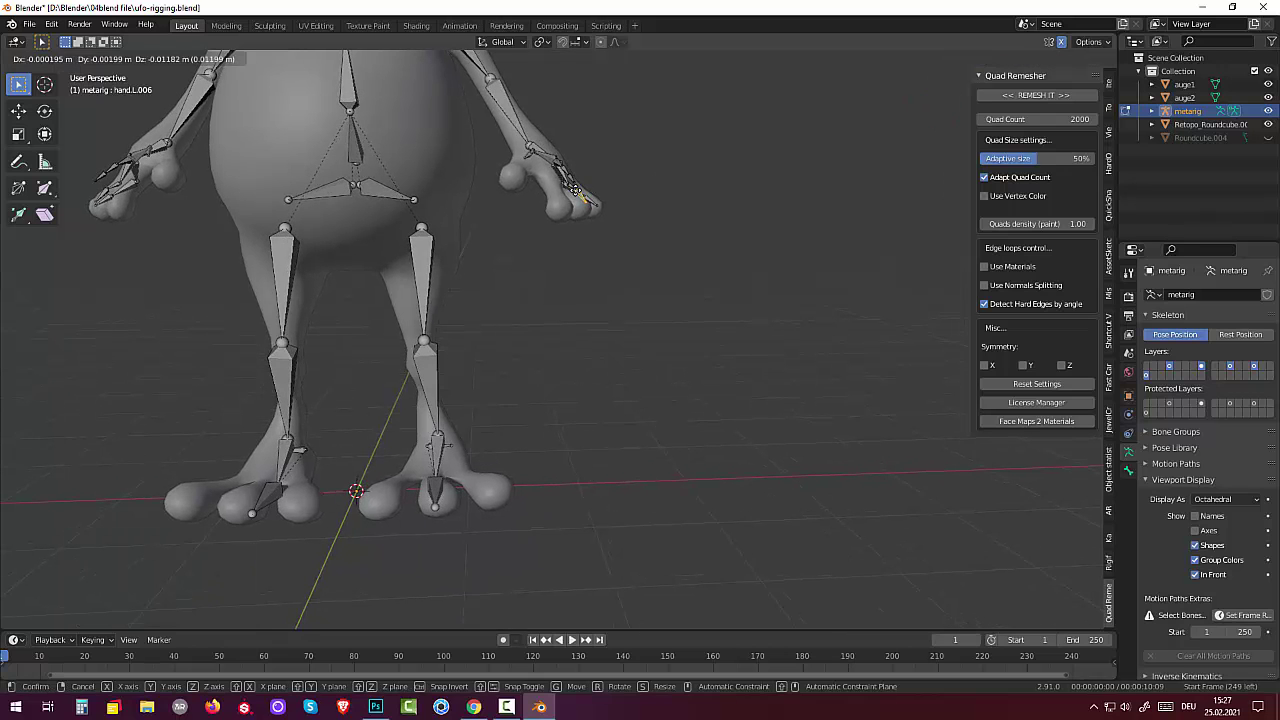
{"action": "left_click", "coordinate": [584, 193]}
{"action": "mouse_move", "coordinate": [584, 193]}
{"action": "middle_mouse_down"}
{"action": "mouse_move", "coordinate": [586, 206]}
{"action": "mouse_move", "coordinate": [556, 222]}
{"action": "middle_mouse_up"}
{"action": "left_click", "coordinate": [577, 215]}
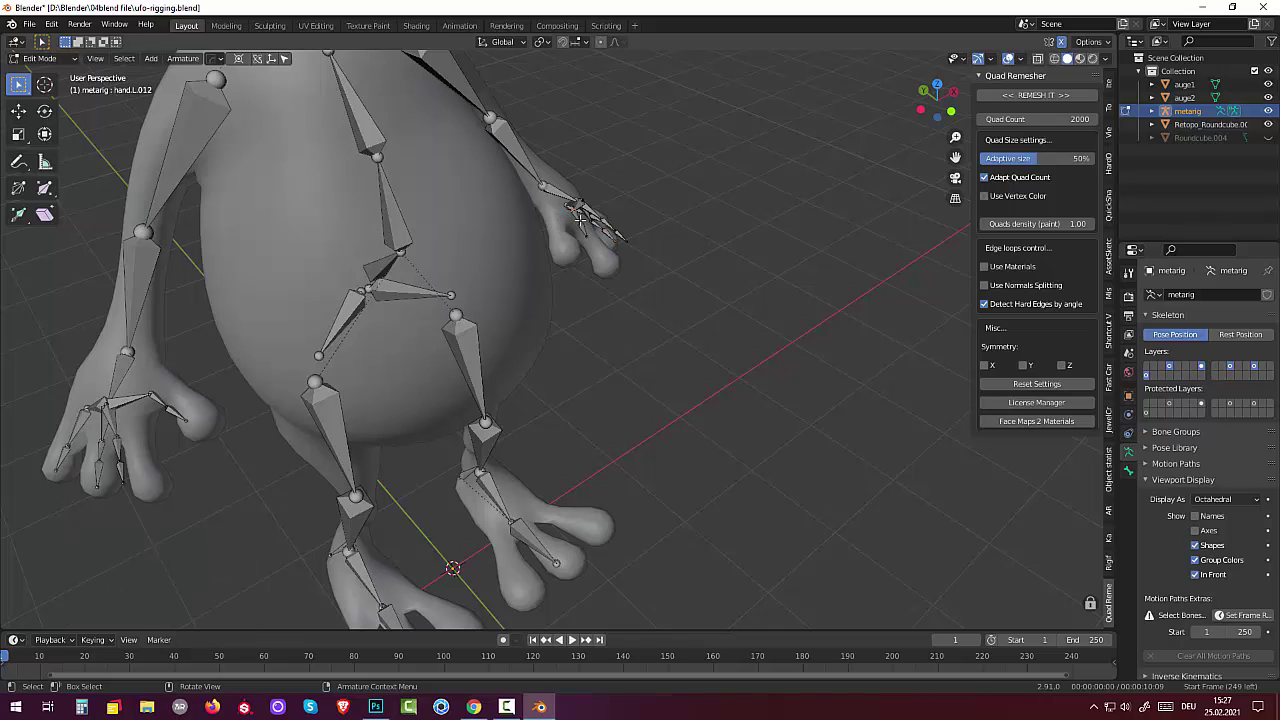
{"action": "left_click", "coordinate": [580, 230]}
{"action": "key", "text": "g"}
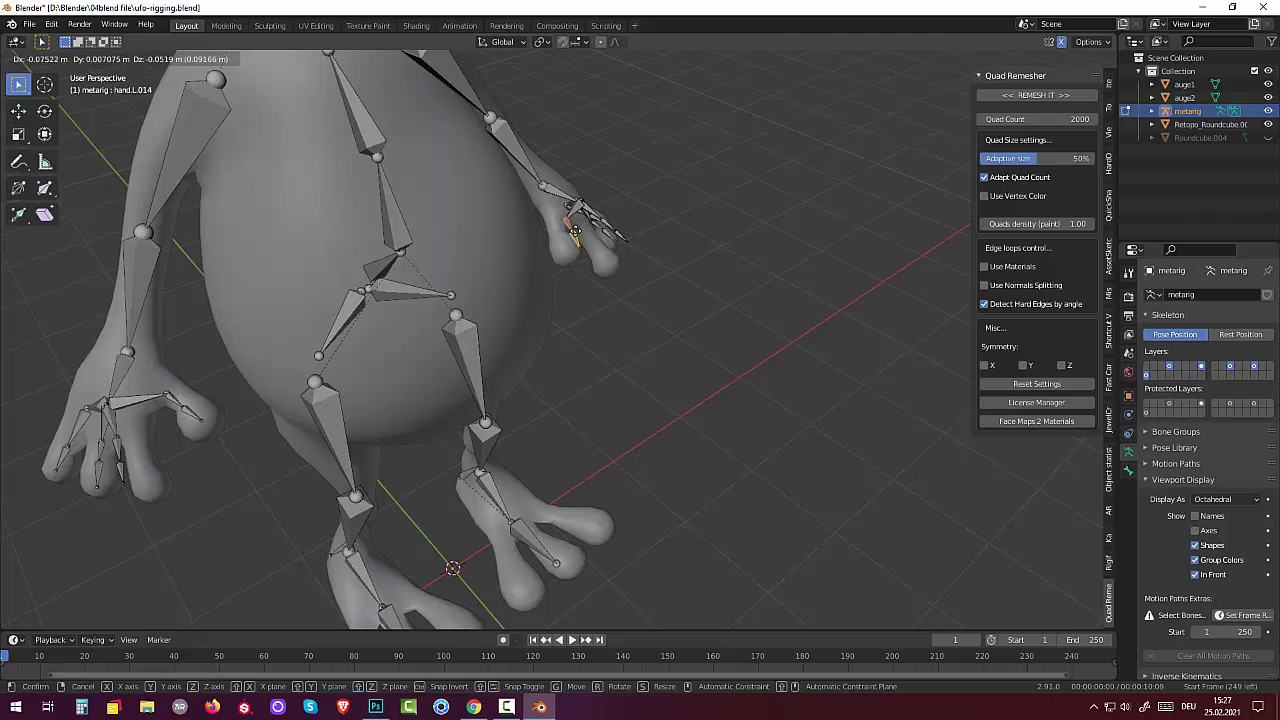
{"action": "left_click", "coordinate": [568, 238]}
Step: Make two small position adjustments to the hand bone from a zoomed-in view
{"action": "middle_click_drag", "start_coordinate": [590, 256], "coordinate": [498, 167]}
{"action": "scroll", "coordinate": [586, 257], "scroll_direction": "down", "scroll_amount": 3}
{"action": "key", "text": "g"}
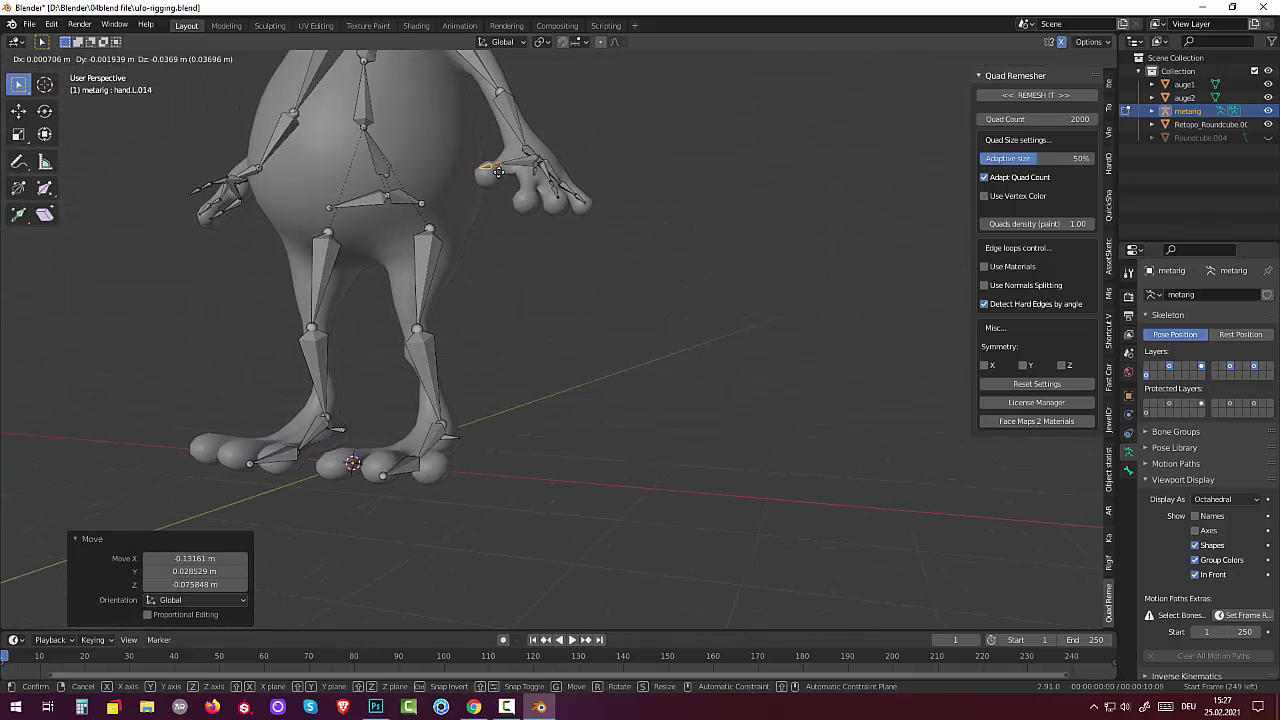
{"action": "left_click", "coordinate": [486, 173]}
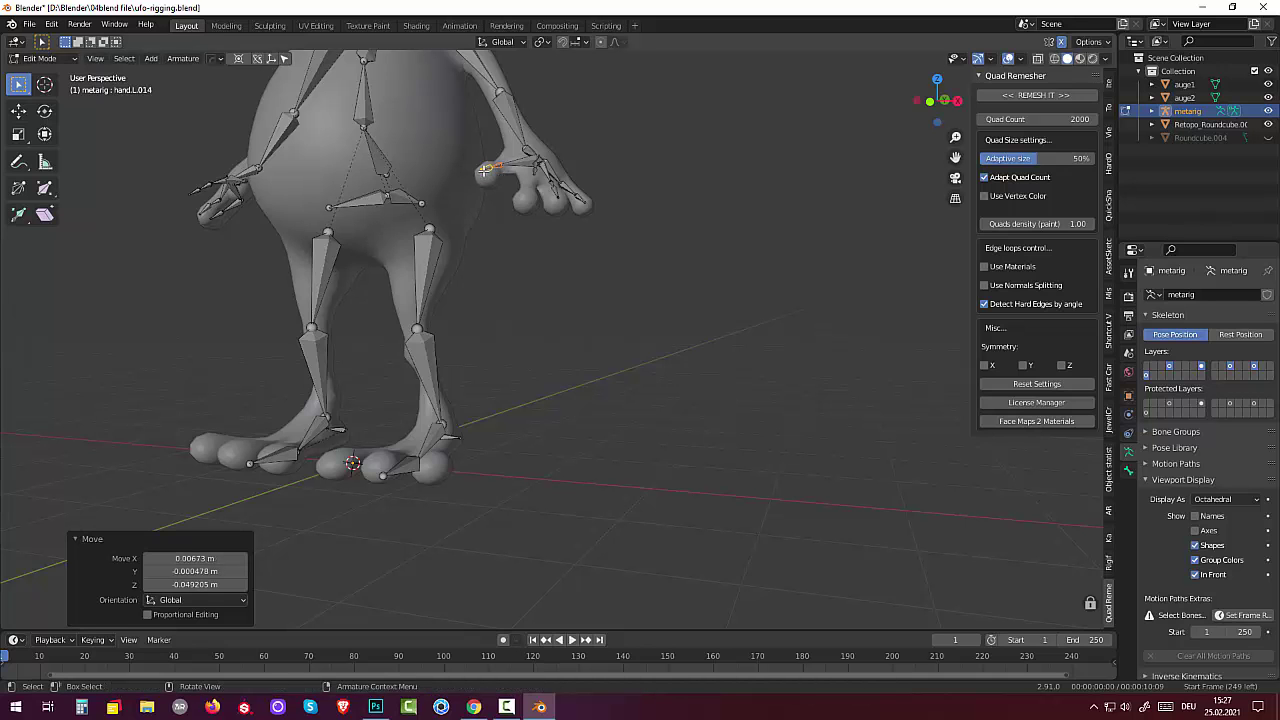
{"action": "key", "text": "g"}
{"action": "left_click", "coordinate": [485, 181]}
{"action": "scroll", "coordinate": [510, 192], "scroll_direction": "up", "scroll_amount": 3}
{"action": "middle_click_drag", "start_coordinate": [510, 192], "coordinate": [607, 225]}
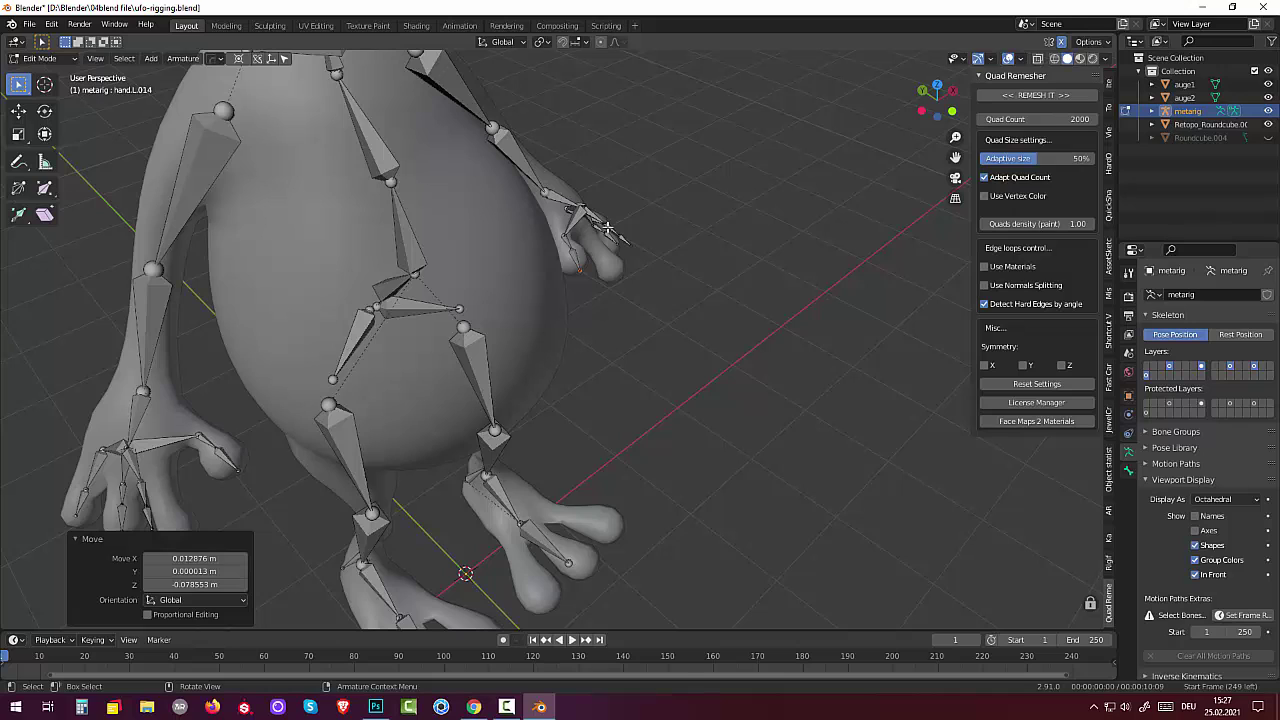
Step: Move three more left-hand finger bones down into the alien's fingers
{"action": "left_click", "coordinate": [607, 228]}
{"action": "key", "text": "g"}
{"action": "left_click", "coordinate": [602, 245]}
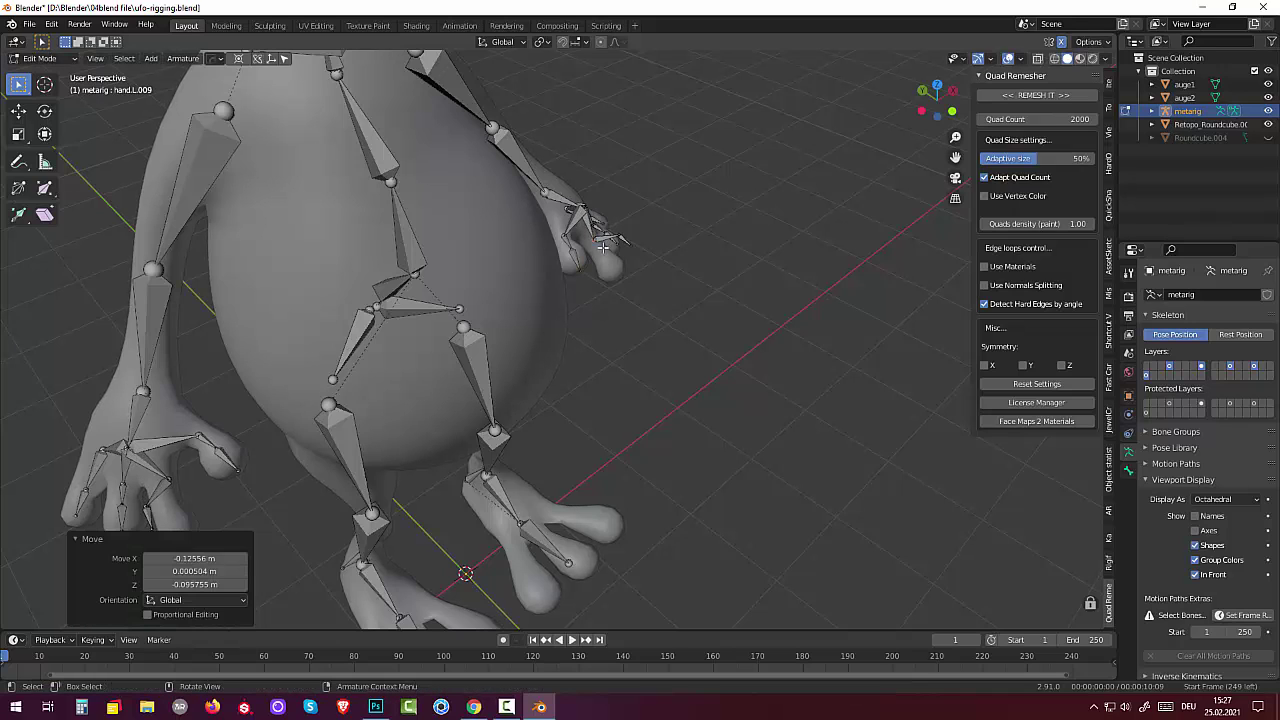
{"action": "left_click", "coordinate": [630, 252]}
{"action": "key", "text": "g"}
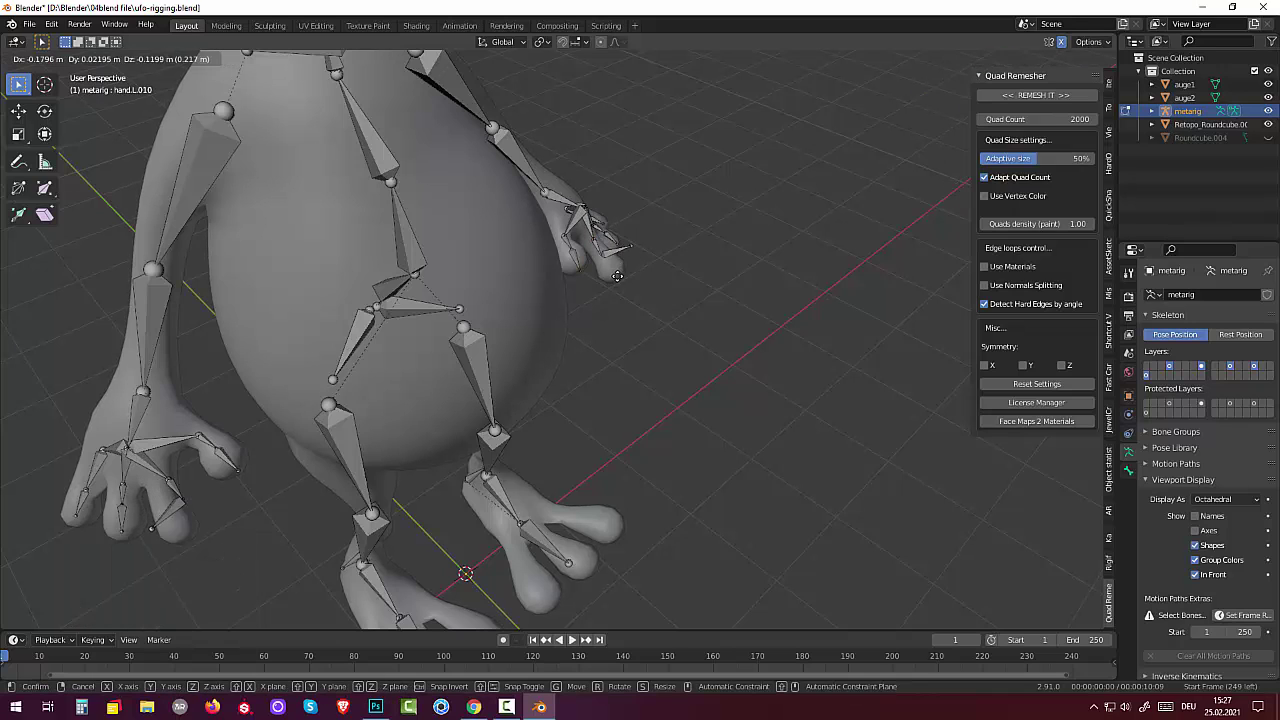
{"action": "left_click", "coordinate": [626, 263]}
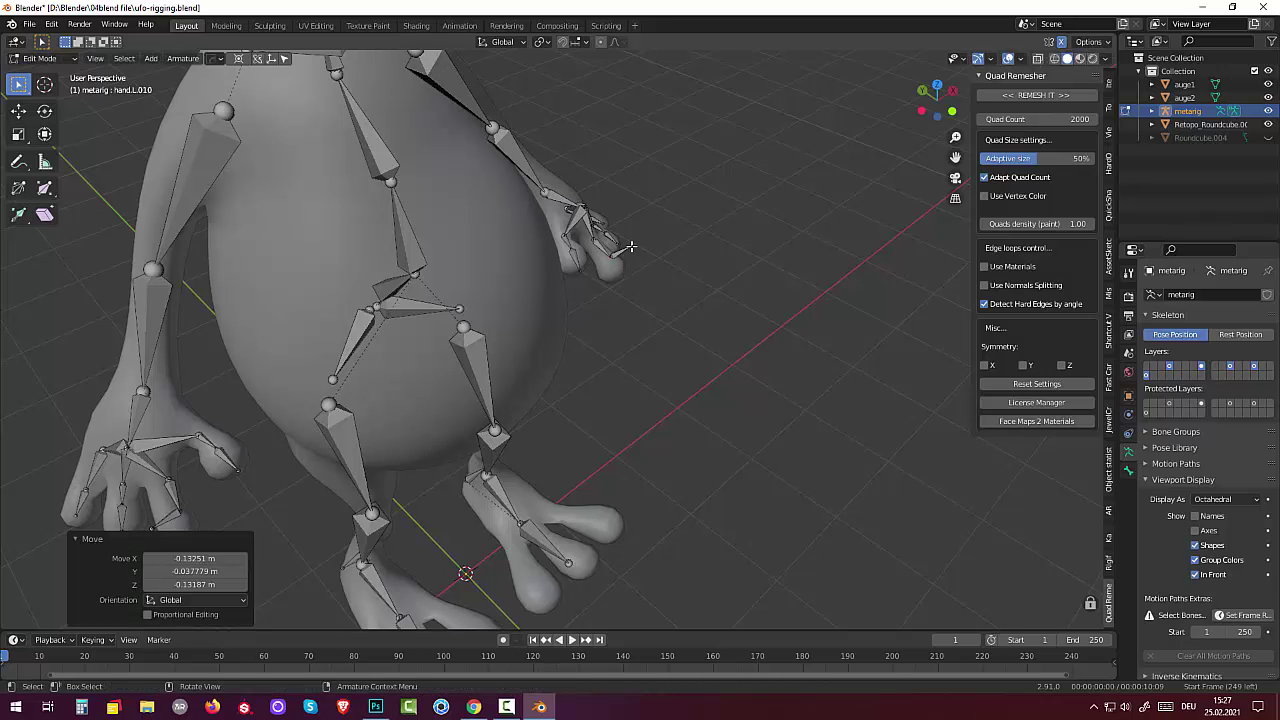
{"action": "left_click", "coordinate": [630, 248]}
{"action": "key", "text": "g"}
{"action": "left_click", "coordinate": [620, 268]}
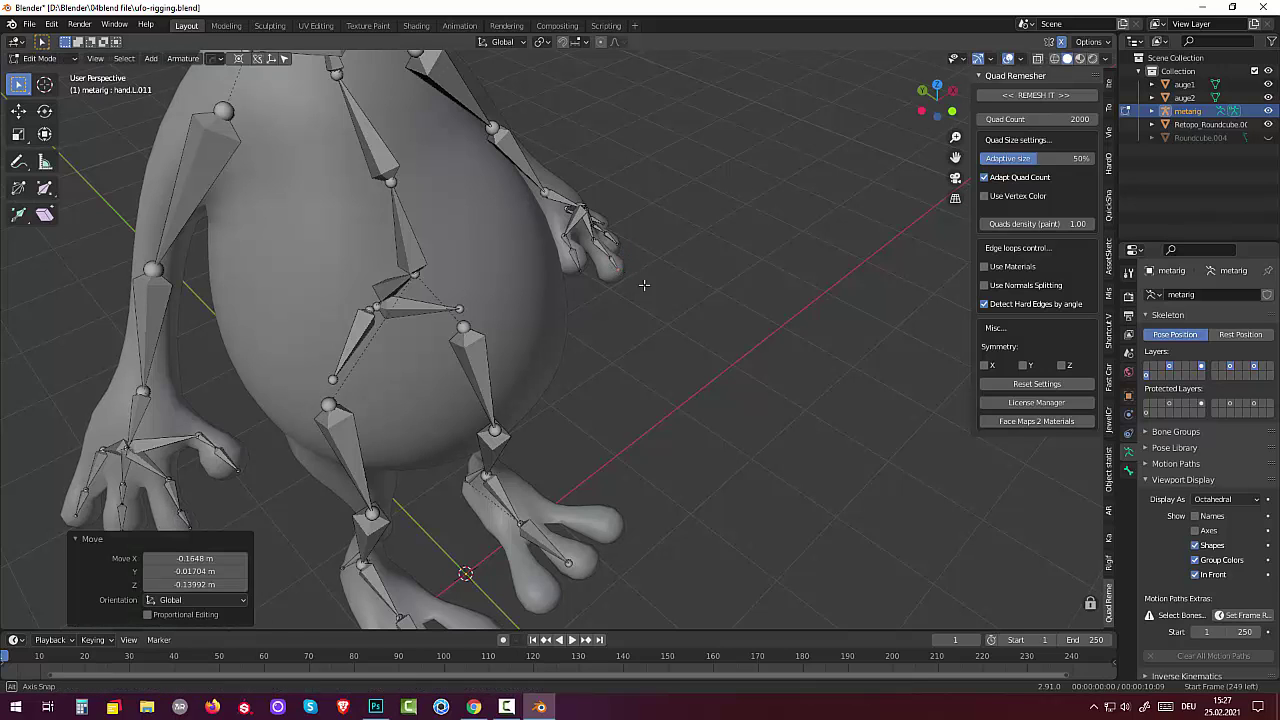
{"action": "mouse_move", "coordinate": [620, 268]}
{"action": "middle_mouse_down"}
{"action": "mouse_move", "coordinate": [421, 209]}
{"action": "mouse_move", "coordinate": [349, 206]}
{"action": "middle_mouse_up"}
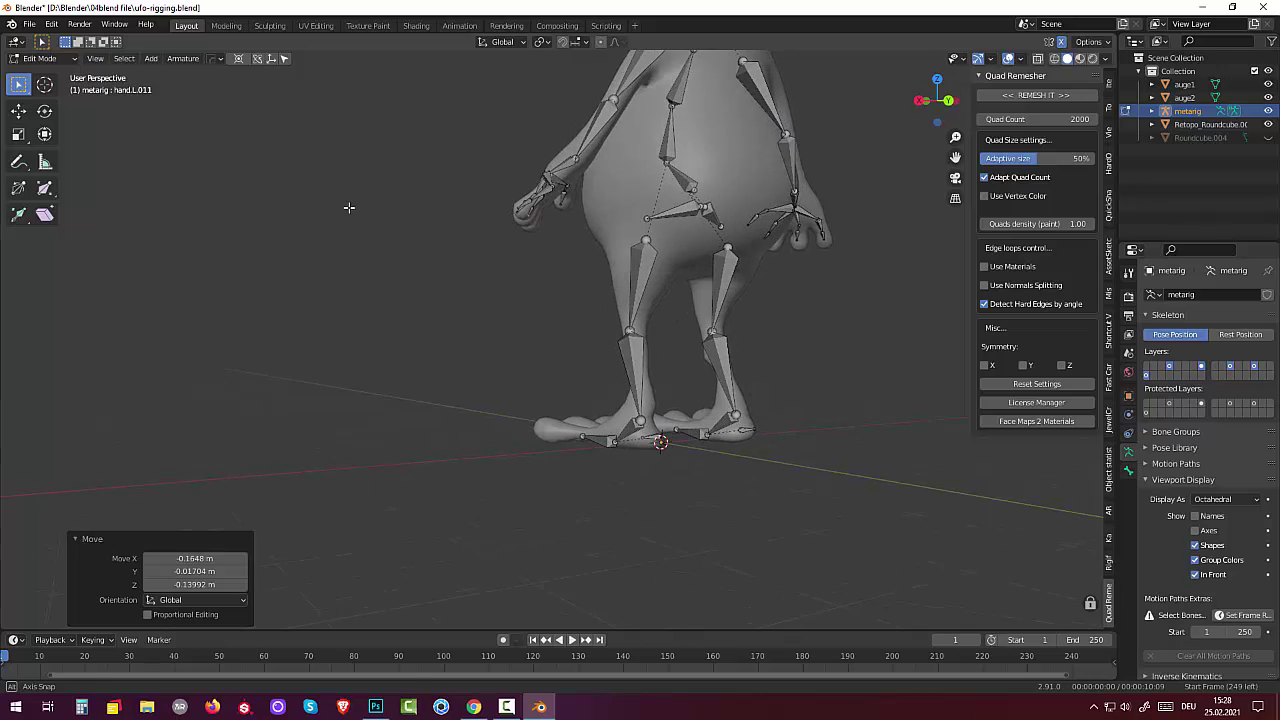
Step: Rotate the hand.L bone by 29.9° and nudge it slightly
{"action": "mouse_move", "coordinate": [509, 197]}
{"action": "middle_mouse_down"}
{"action": "mouse_move", "coordinate": [542, 231]}
{"action": "mouse_move", "coordinate": [563, 186]}
{"action": "middle_mouse_up"}
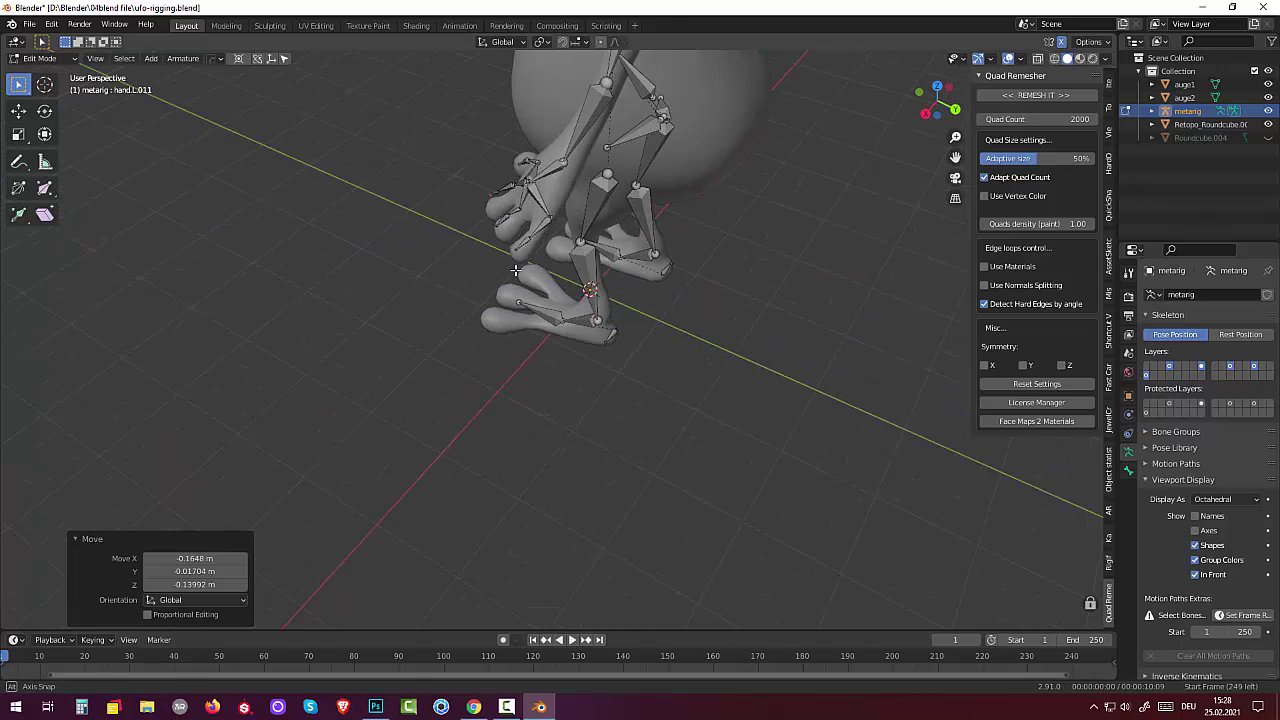
{"action": "left_click", "coordinate": [551, 174]}
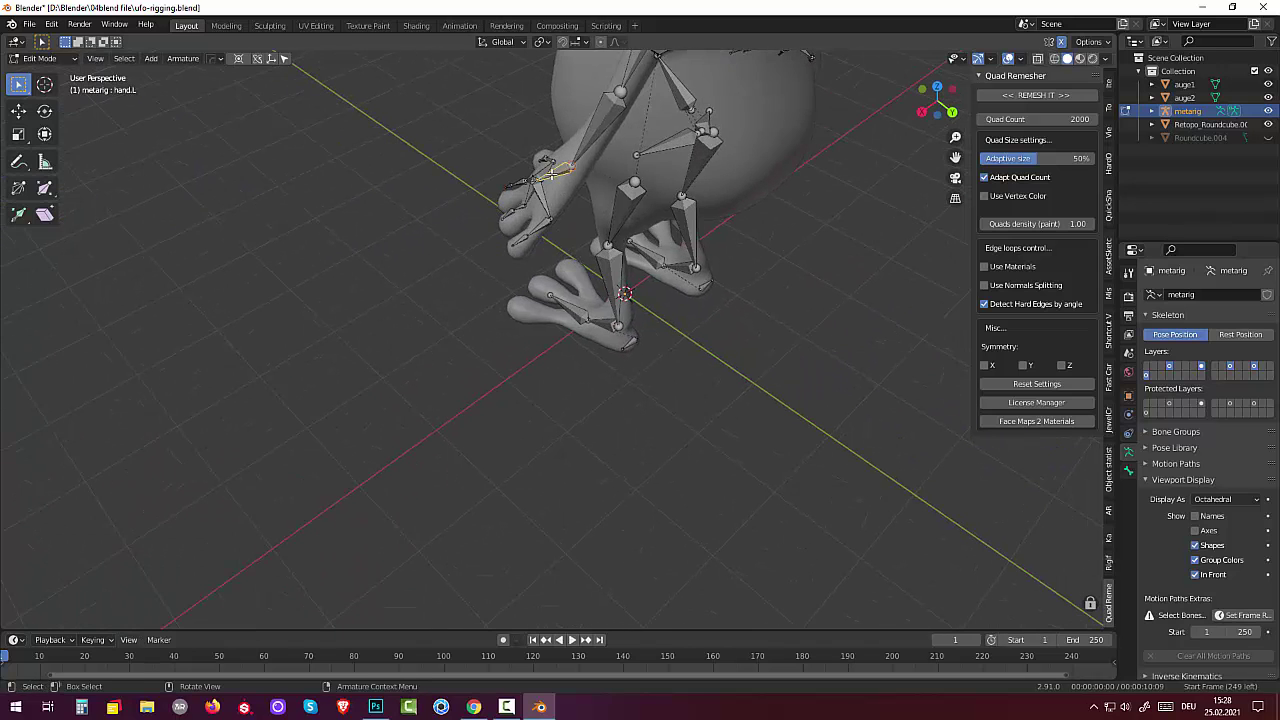
{"action": "key", "text": "r"}
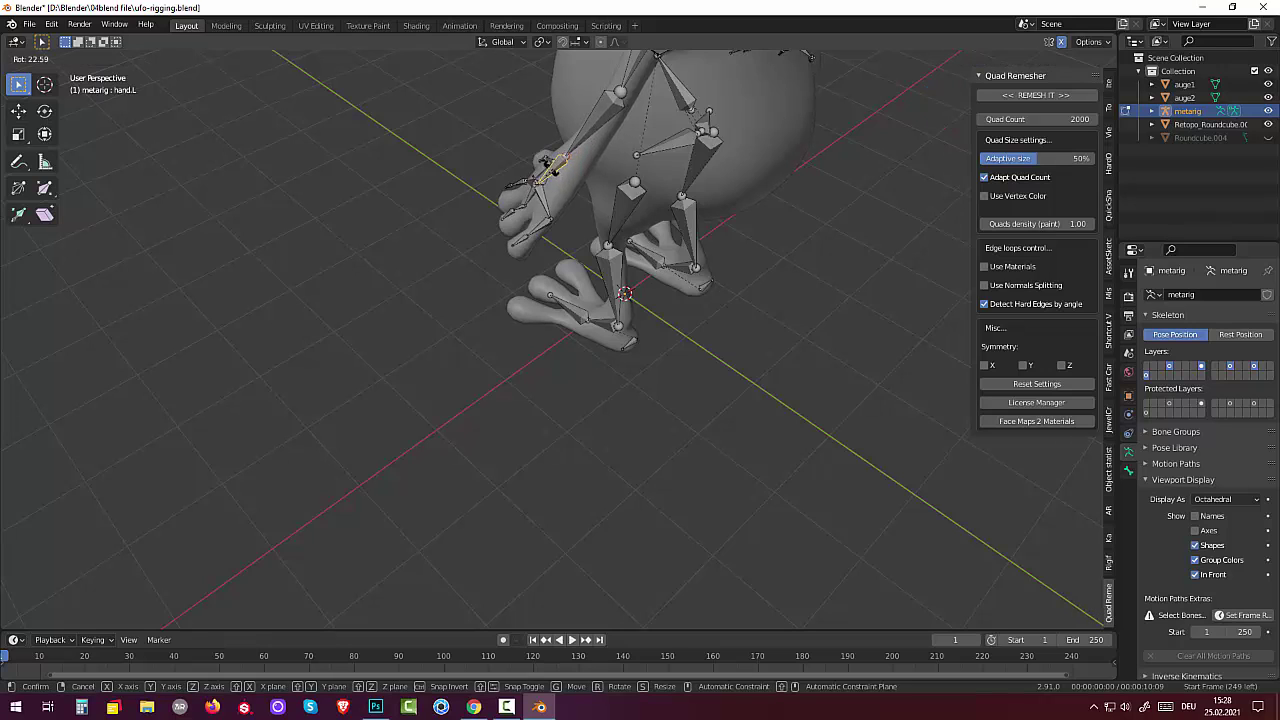
{"action": "left_click", "coordinate": [548, 166]}
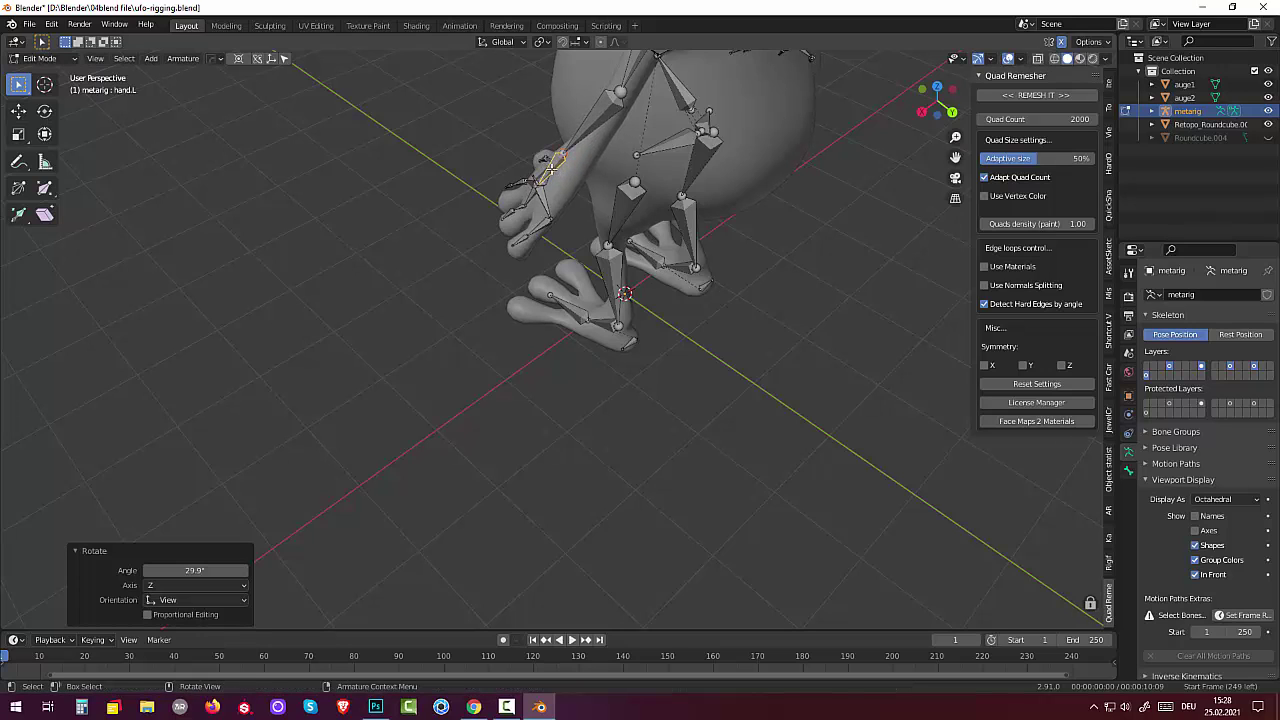
{"action": "key", "text": "g"}
{"action": "left_click", "coordinate": [556, 172]}
{"action": "mouse_move", "coordinate": [558, 176]}
{"action": "middle_mouse_down"}
{"action": "mouse_move", "coordinate": [650, 235]}
{"action": "mouse_move", "coordinate": [714, 240]}
{"action": "mouse_move", "coordinate": [737, 194]}
{"action": "mouse_move", "coordinate": [641, 219]}
{"action": "mouse_move", "coordinate": [498, 86]}
{"action": "mouse_move", "coordinate": [503, 71]}
{"action": "mouse_move", "coordinate": [531, 103]}
{"action": "middle_mouse_up"}
Step: Select a finger bone, open Quick Favorites, then move a small finger bone slightly
{"action": "left_click", "coordinate": [489, 55]}
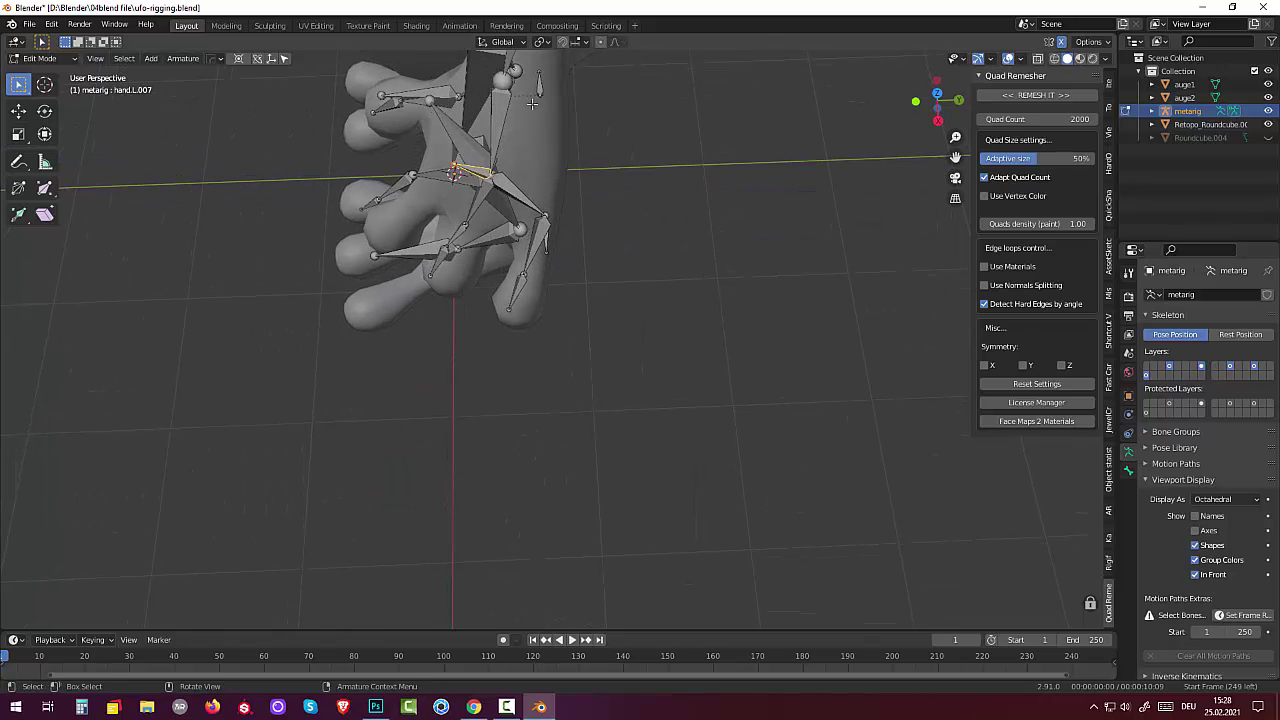
{"action": "key", "text": "q"}
{"action": "left_click", "coordinate": [497, 124]}
{"action": "mouse_move", "coordinate": [558, 182]}
{"action": "middle_mouse_down"}
{"action": "mouse_move", "coordinate": [611, 185]}
{"action": "mouse_move", "coordinate": [610, 174]}
{"action": "middle_mouse_up"}
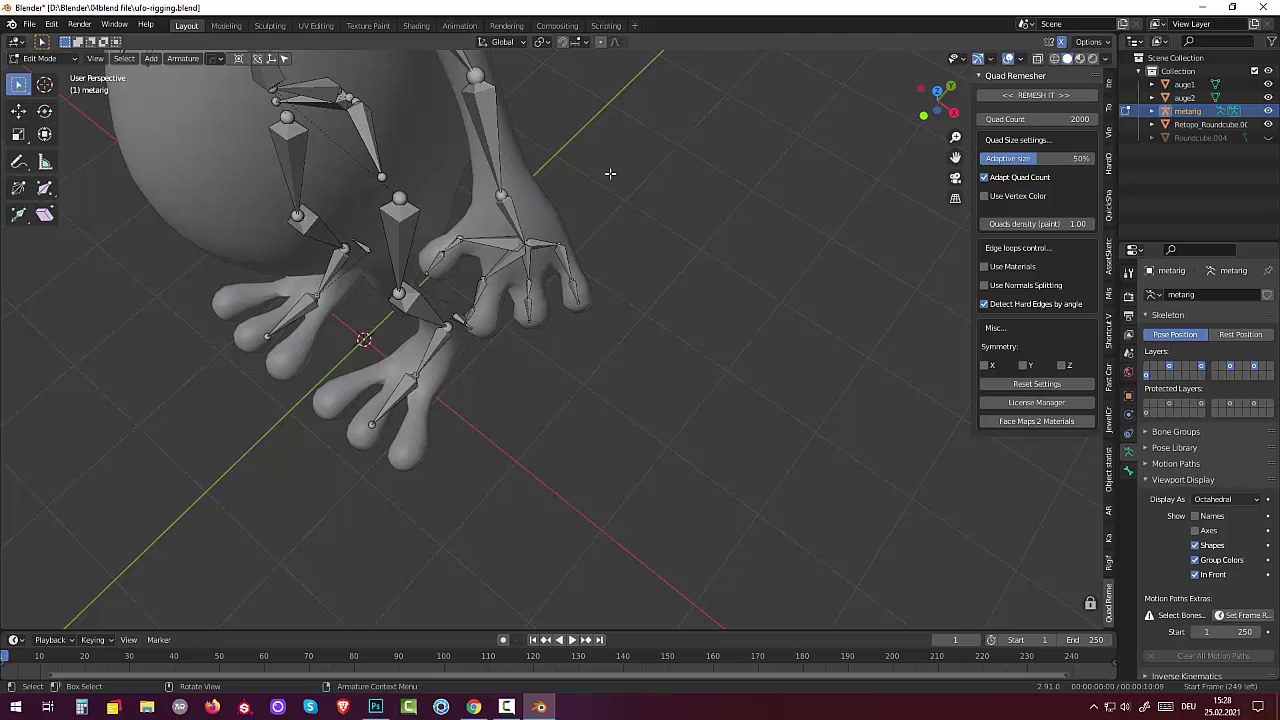
{"action": "left_click", "coordinate": [479, 294]}
{"action": "key", "text": "g"}
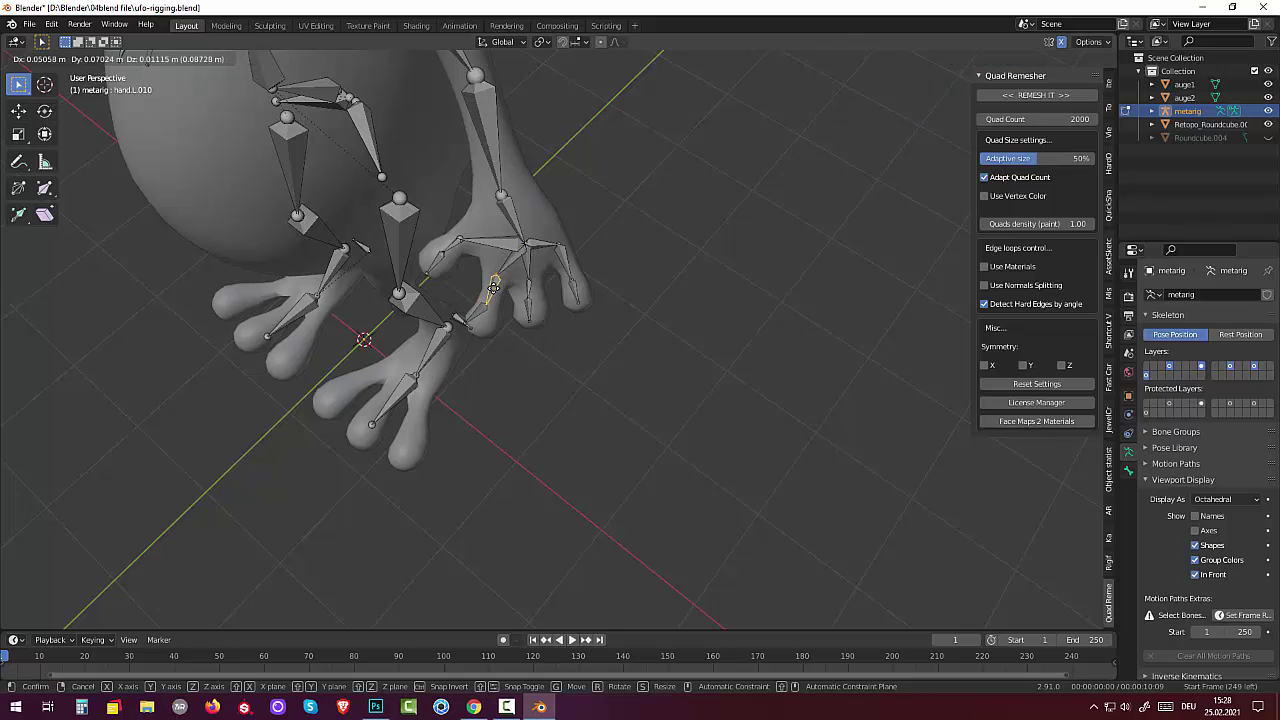
{"action": "left_click", "coordinate": [475, 300]}
Step: Move hand.L.011 and rotate it 39.3° about Z to line up with the finger
{"action": "left_click", "coordinate": [472, 318]}
{"action": "key", "text": "g"}
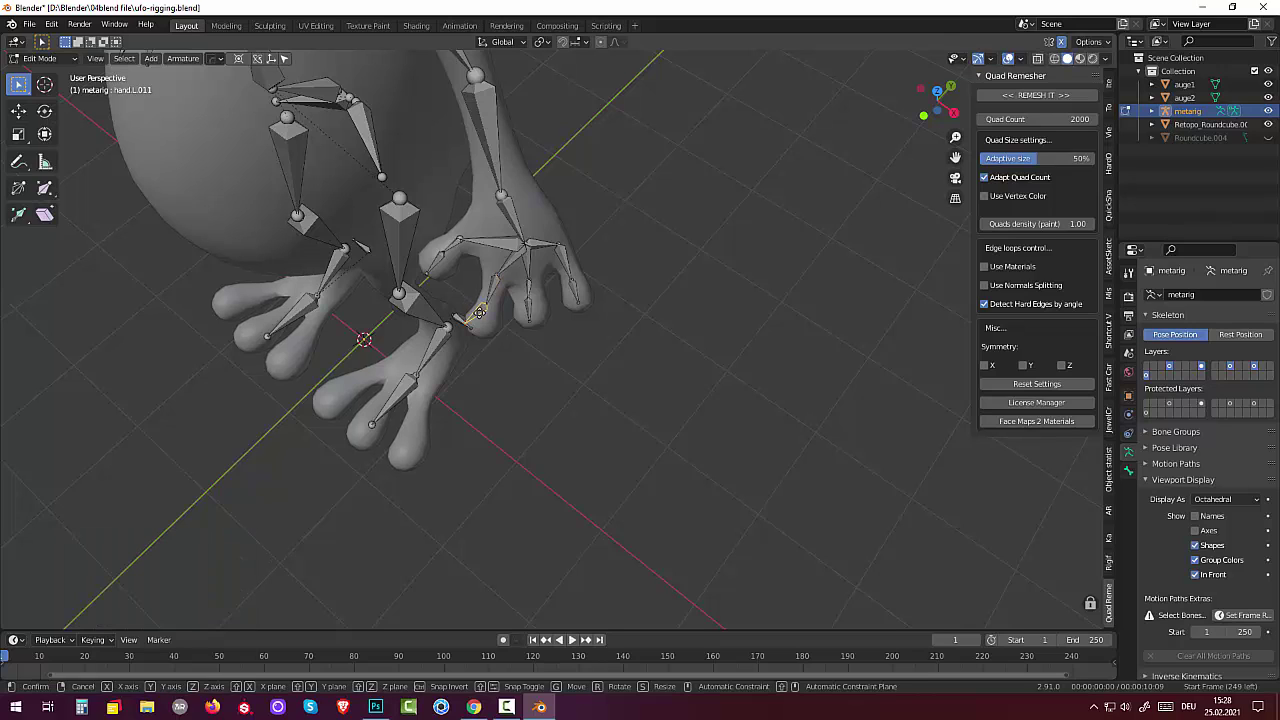
{"action": "left_click", "coordinate": [470, 325]}
{"action": "key", "text": "r"}
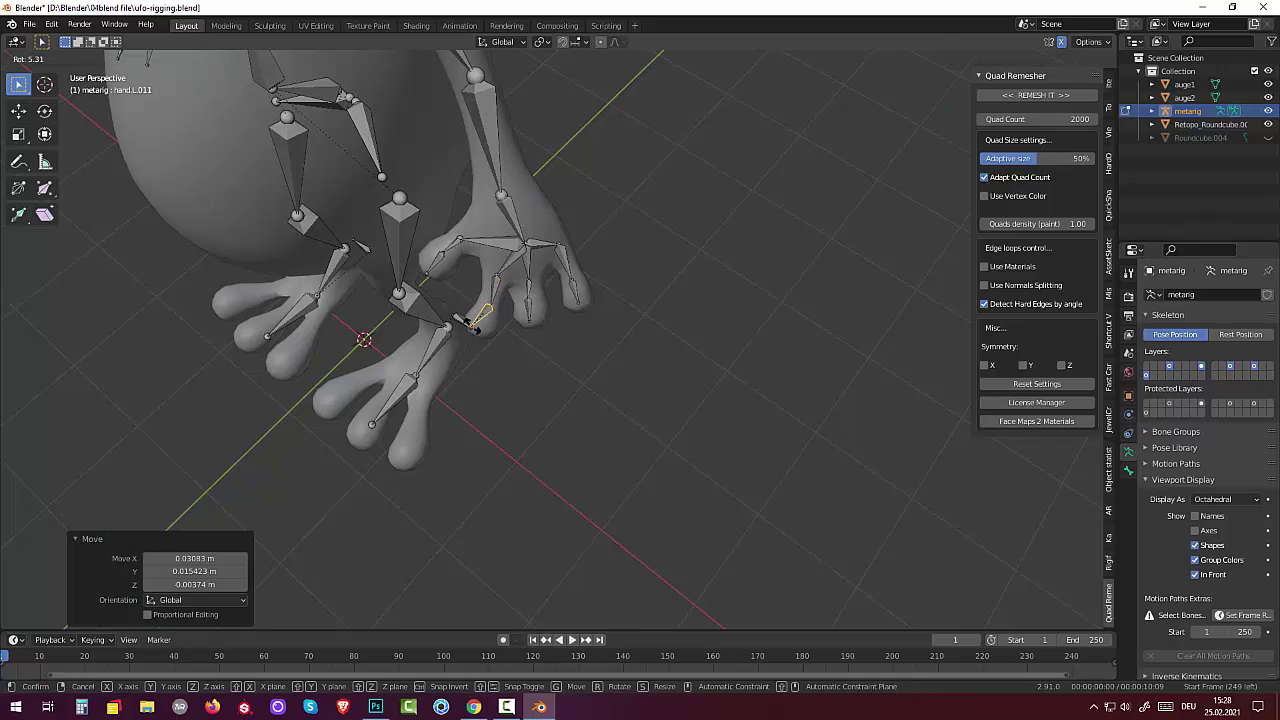
{"action": "left_click", "coordinate": [490, 350]}
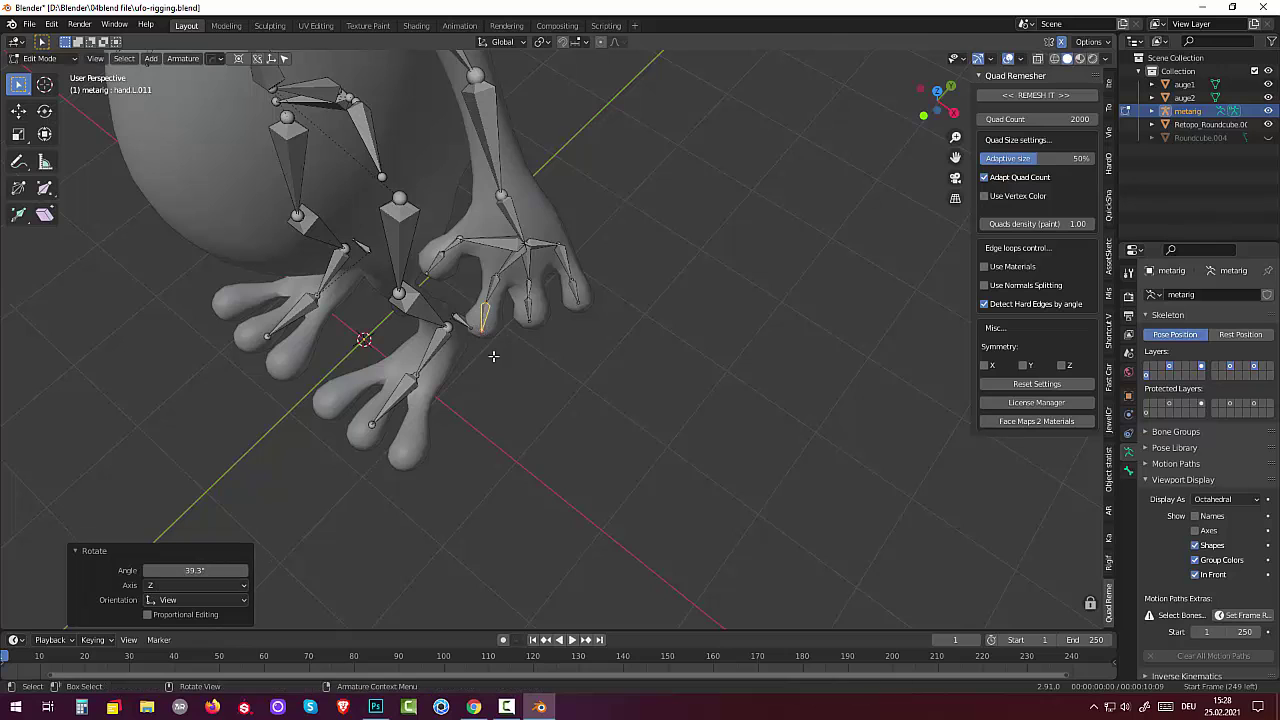
{"action": "key", "text": "Tab"}
{"action": "scroll", "coordinate": [540, 350], "scroll_direction": "down", "scroll_amount": 5}
{"action": "mouse_move", "coordinate": [548, 344]}
{"action": "middle_mouse_down"}
{"action": "mouse_move", "coordinate": [646, 249]}
{"action": "mouse_move", "coordinate": [614, 251]}
{"action": "mouse_move", "coordinate": [606, 274]}
{"action": "mouse_move", "coordinate": [555, 297]}
{"action": "mouse_move", "coordinate": [431, 260]}
{"action": "mouse_move", "coordinate": [667, 273]}
{"action": "mouse_move", "coordinate": [714, 300]}
{"action": "mouse_move", "coordinate": [600, 286]}
{"action": "mouse_move", "coordinate": [633, 263]}
{"action": "middle_mouse_up"}
Step: Use File > Save As, appending '-probe1' to the name, to save in the 04blend file folder
{"action": "scroll", "coordinate": [248, 229], "scroll_direction": "up", "scroll_amount": 2}
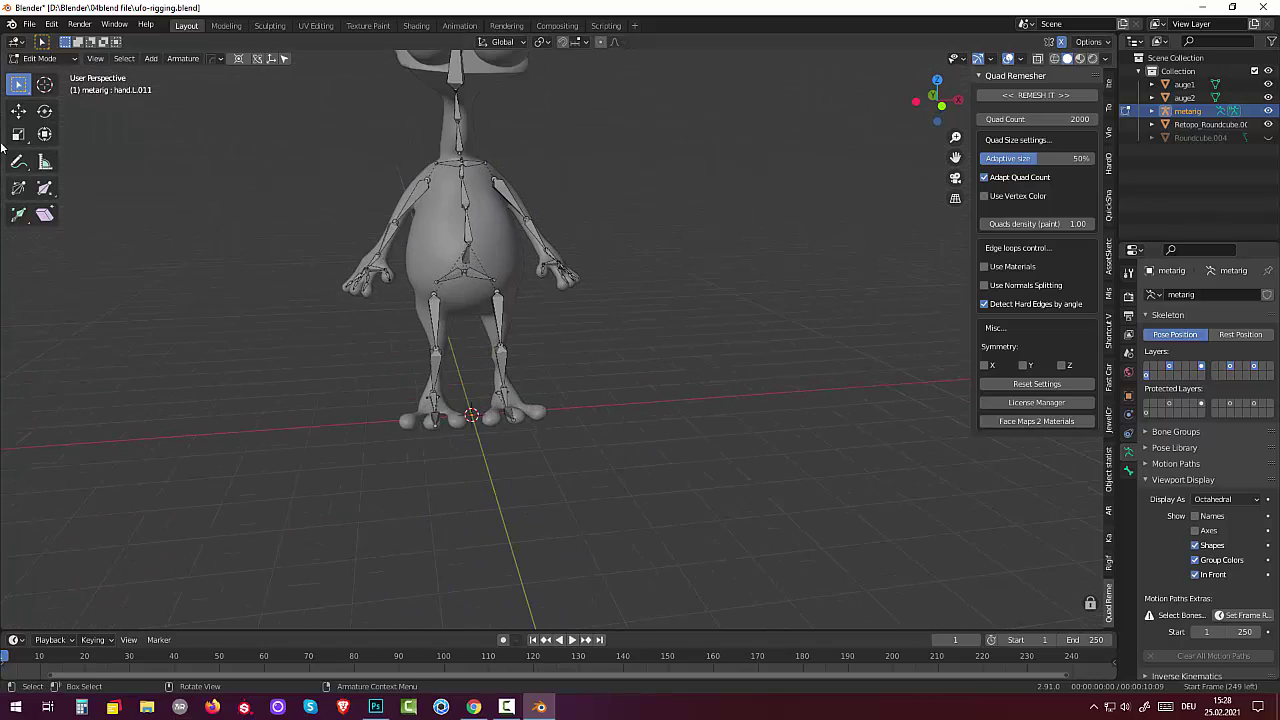
{"action": "left_click", "coordinate": [24, 25]}
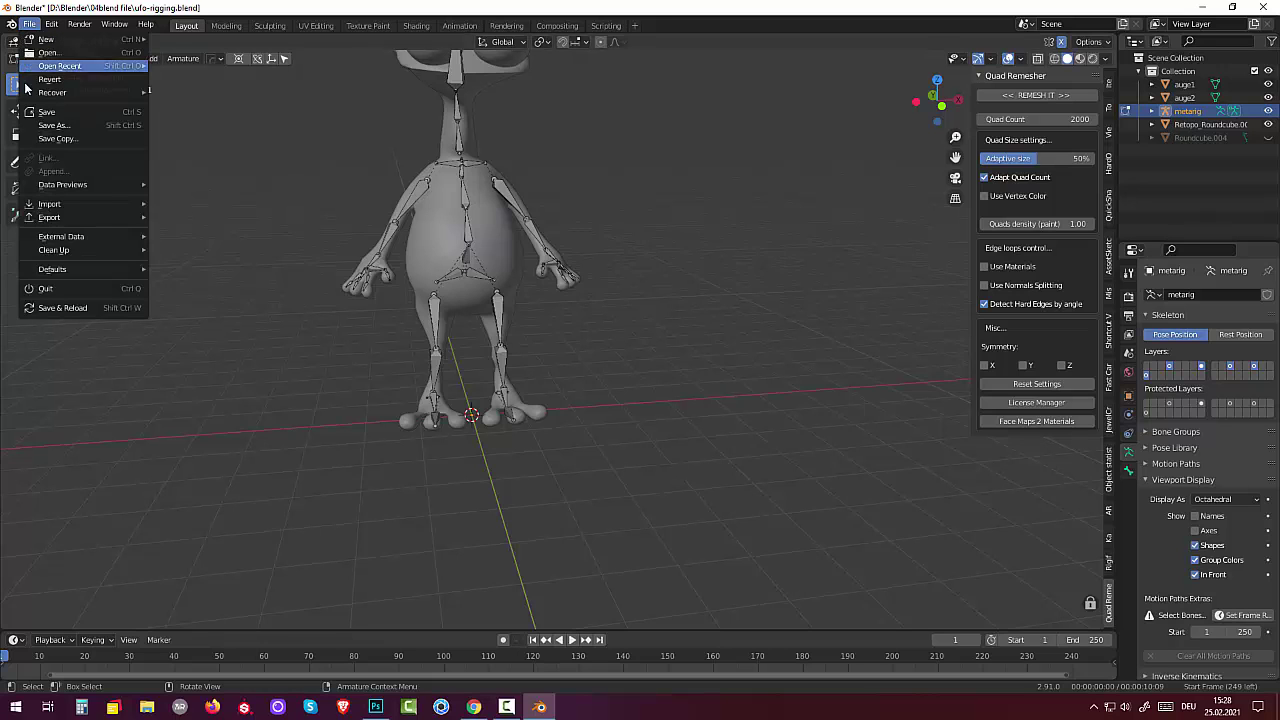
{"action": "left_click", "coordinate": [54, 125]}
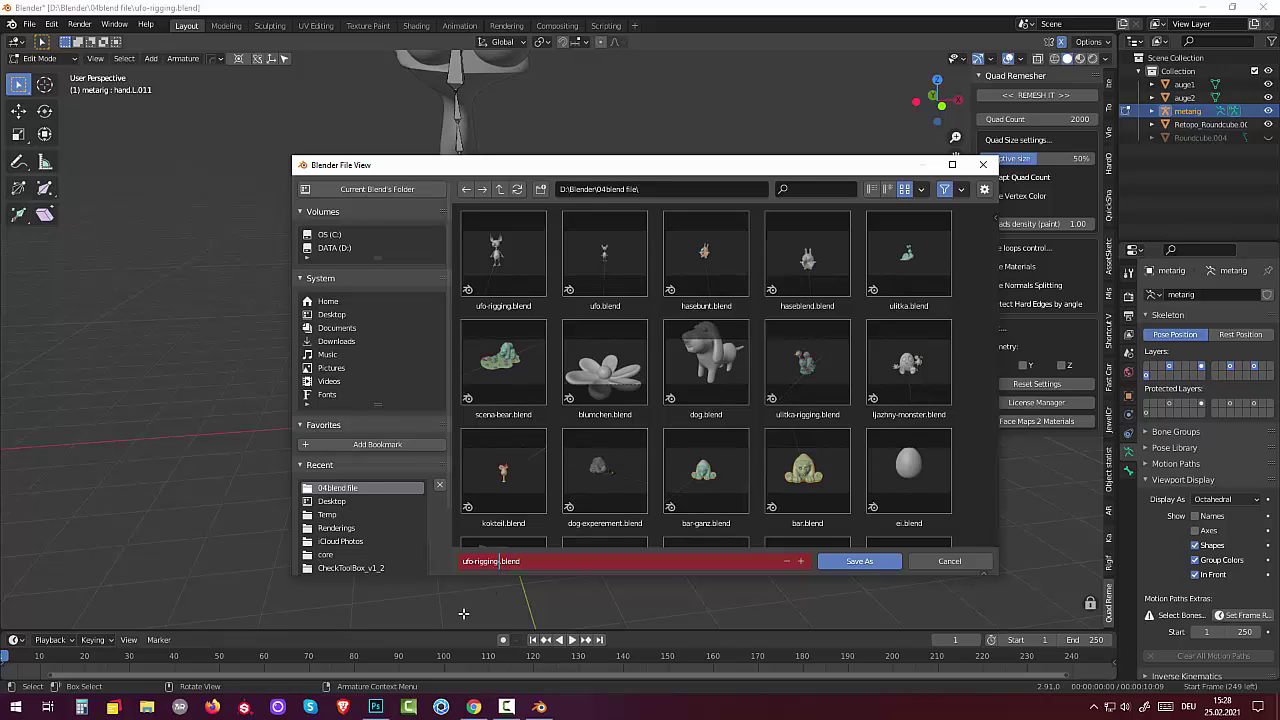
{"action": "type", "text": "-p"}
{"action": "type", "text": "robe"}
{"action": "type", "text": "1"}
{"action": "left_click", "coordinate": [860, 562]}
{"action": "left_click", "coordinate": [860, 562]}
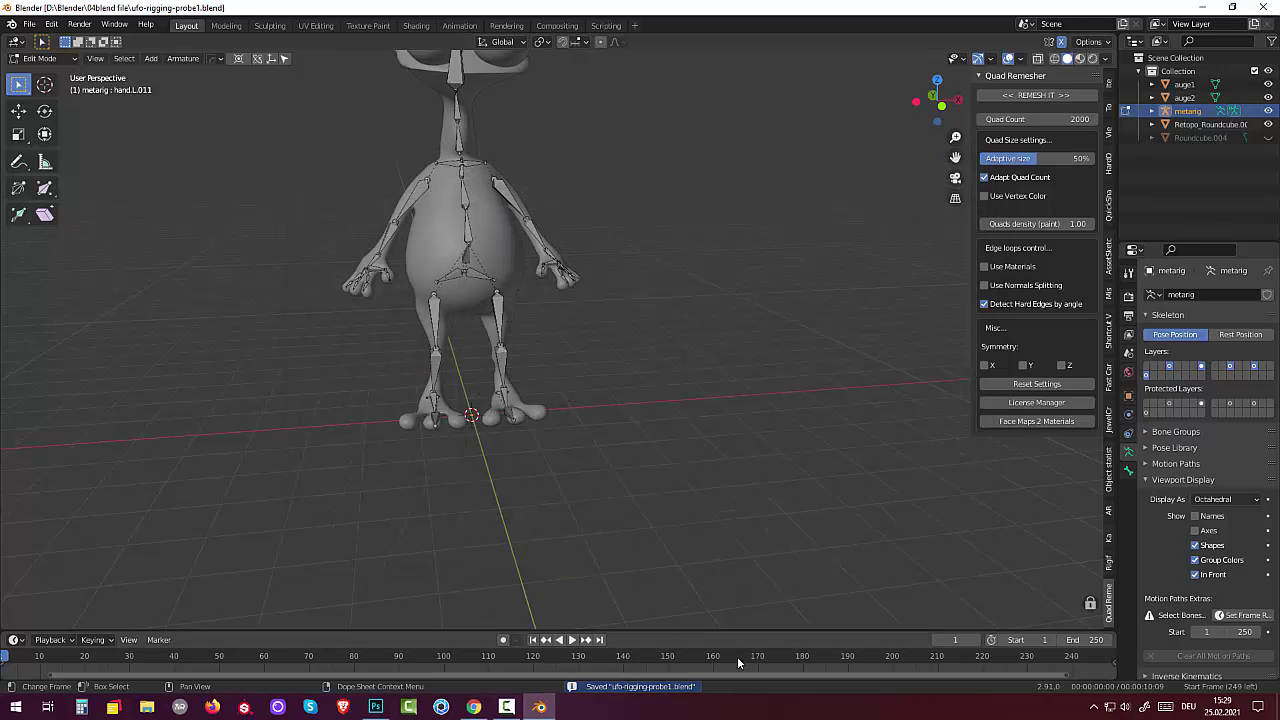
{"action": "mouse_move", "coordinate": [668, 487]}
{"action": "middle_mouse_down"}
{"action": "mouse_move", "coordinate": [483, 491]}
{"action": "mouse_move", "coordinate": [509, 492]}
{"action": "middle_mouse_up"}
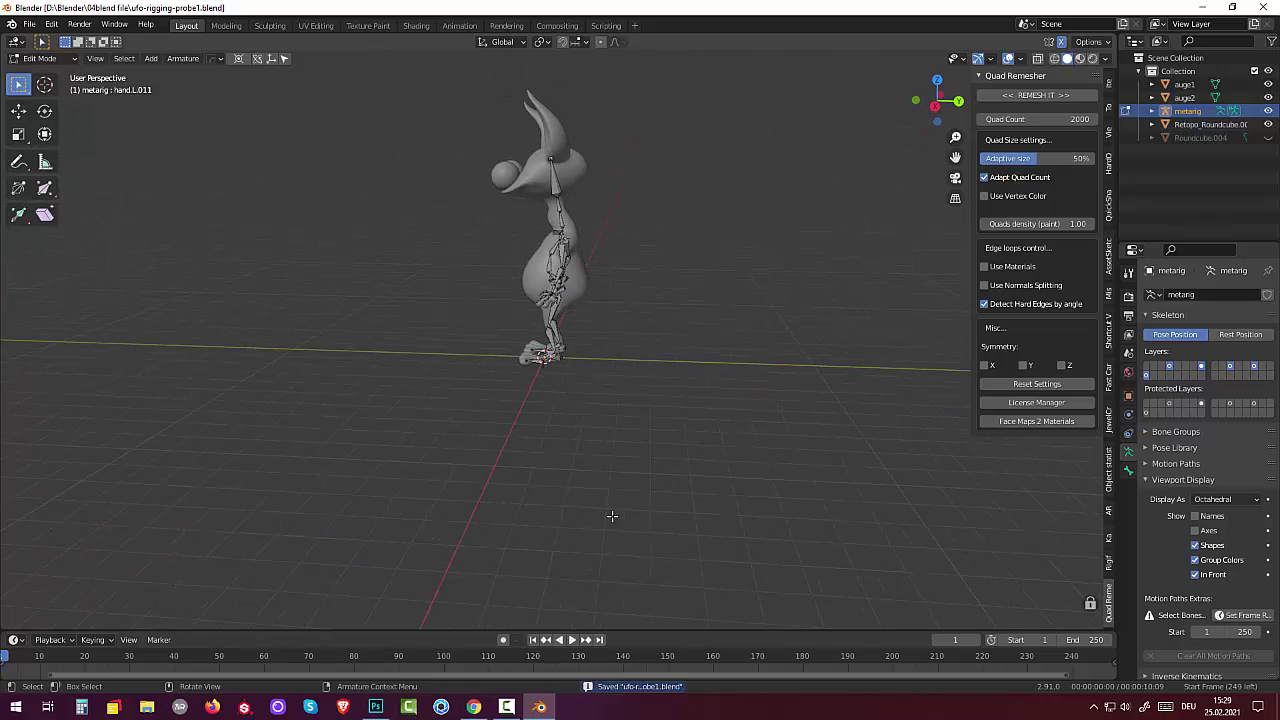
Step: Switch from bone Edit Mode back to Object Mode
{"action": "scroll", "coordinate": [590, 378], "scroll_direction": "up", "scroll_amount": 2}
{"action": "scroll", "coordinate": [597, 350], "scroll_direction": "up", "scroll_amount": 1}
{"action": "mouse_move", "coordinate": [597, 346]}
{"action": "middle_mouse_down"}
{"action": "mouse_move", "coordinate": [663, 357]}
{"action": "mouse_move", "coordinate": [502, 170]}
{"action": "middle_mouse_up"}
{"action": "mouse_move", "coordinate": [615, 216]}
{"action": "middle_mouse_down"}
{"action": "mouse_move", "coordinate": [610, 366]}
{"action": "mouse_move", "coordinate": [560, 365]}
{"action": "middle_mouse_up"}
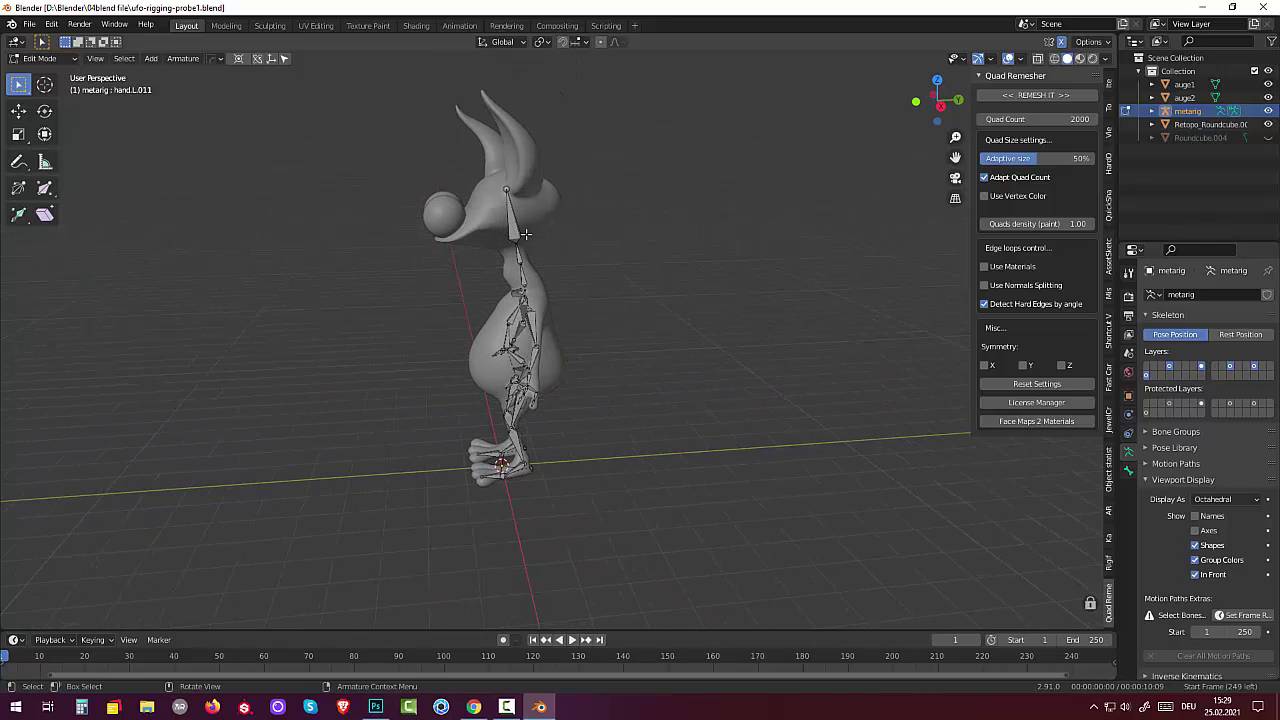
{"action": "left_click", "coordinate": [38, 58]}
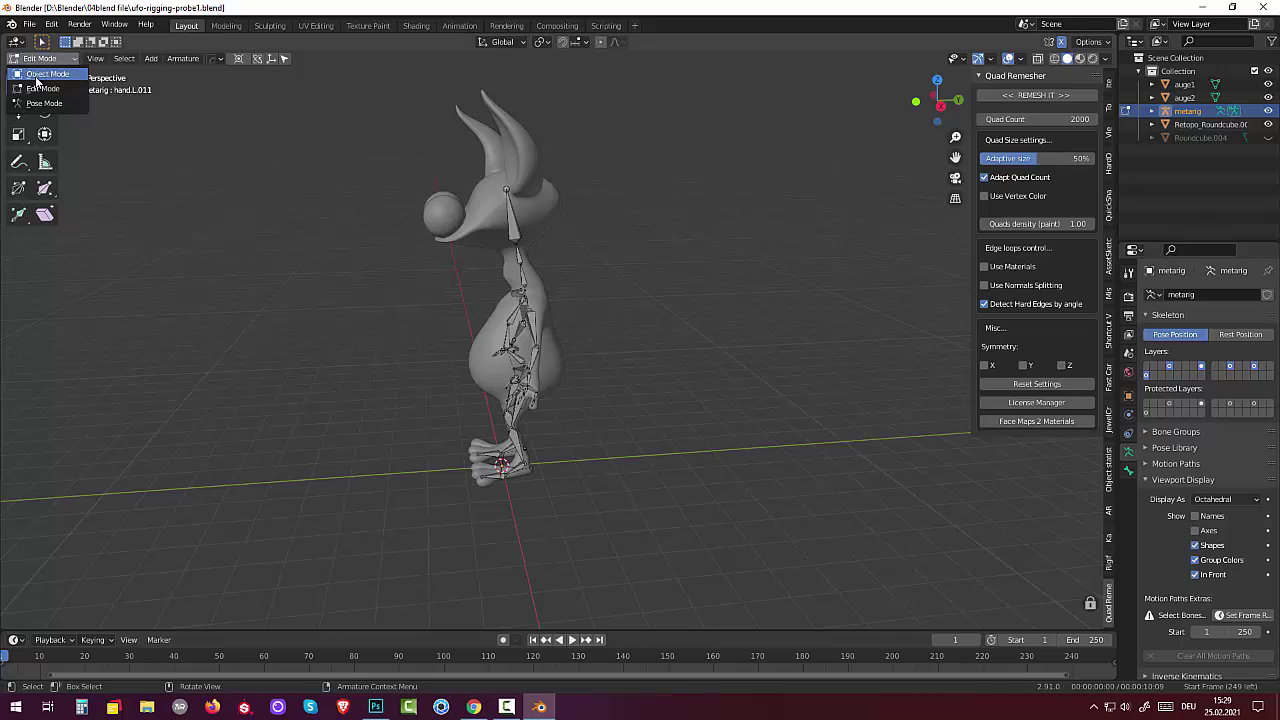
{"action": "left_click", "coordinate": [40, 72]}
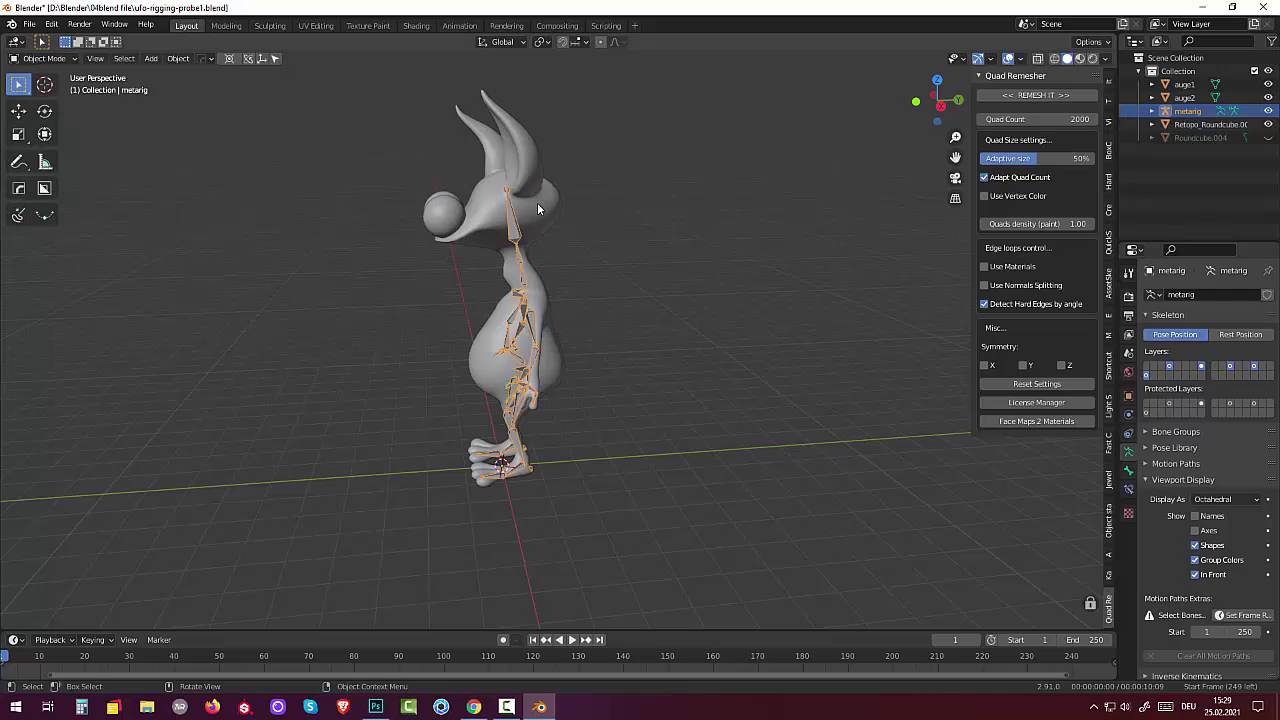
Step: Select the body mesh then the metarig and parent With Automatic Weights
{"action": "left_click", "coordinate": [537, 205]}
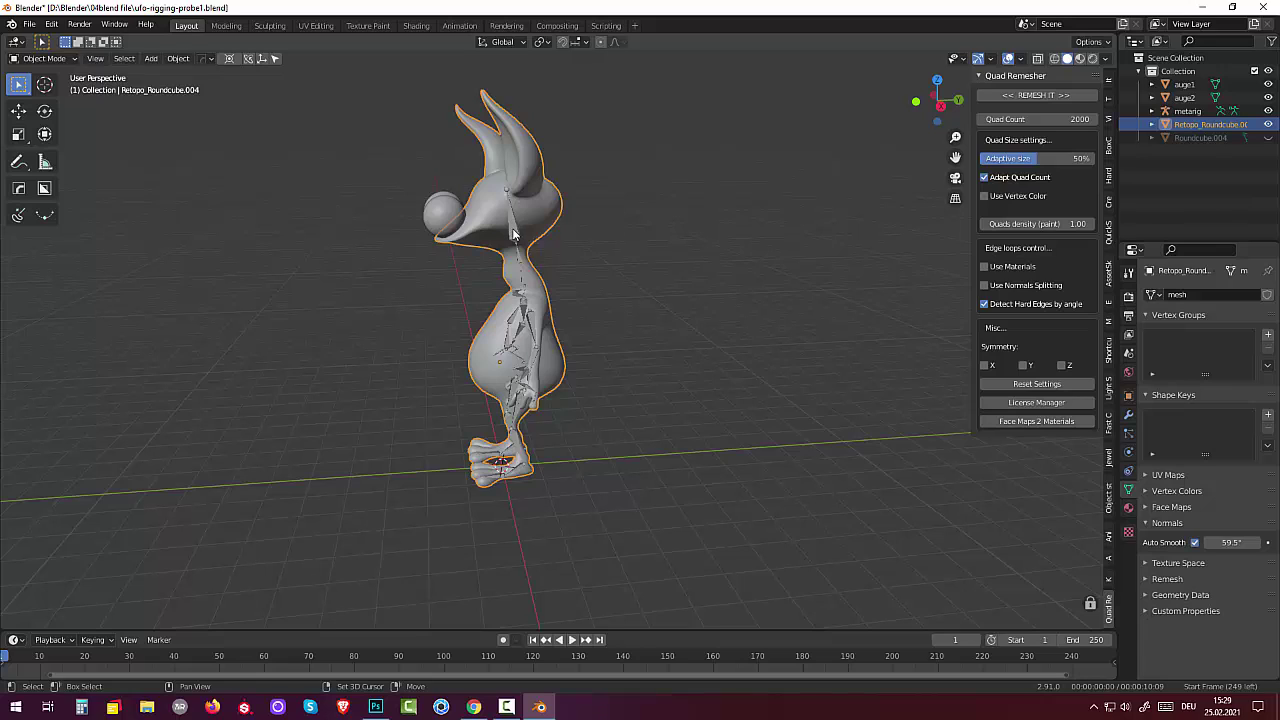
{"action": "left_click", "coordinate": [513, 234], "text": "shift"}
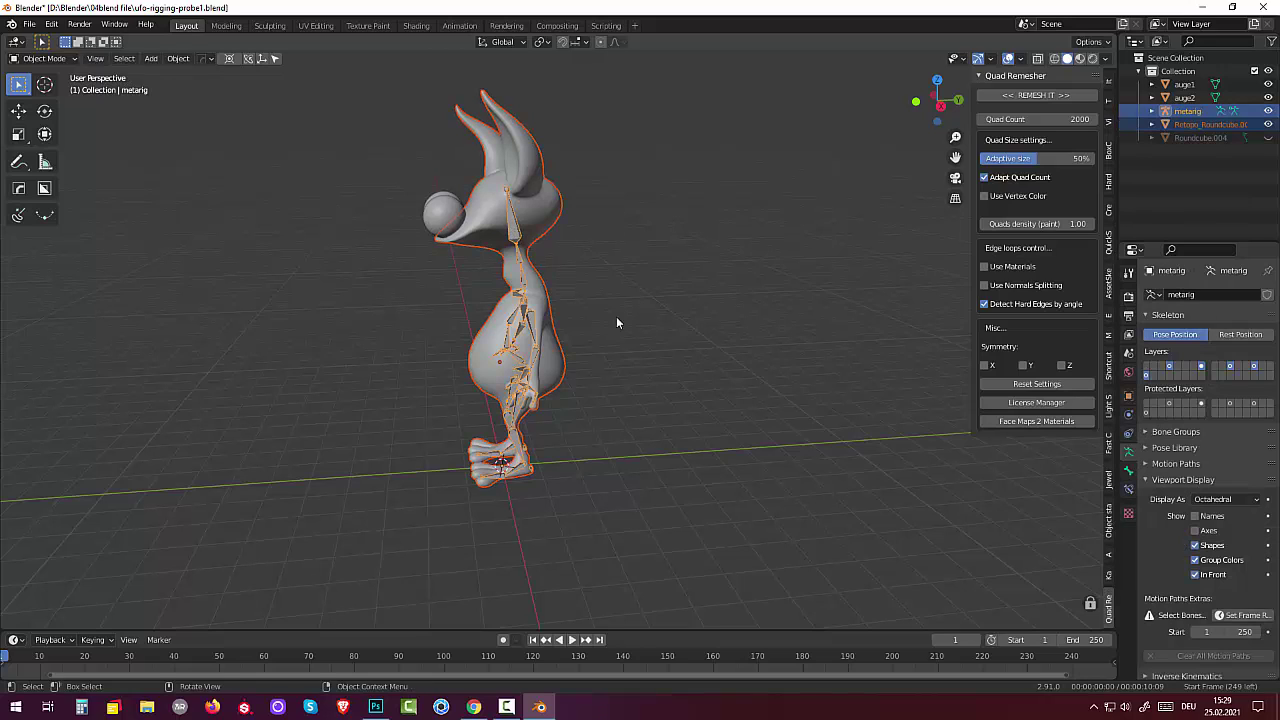
{"action": "key", "text": "ctrl+p"}
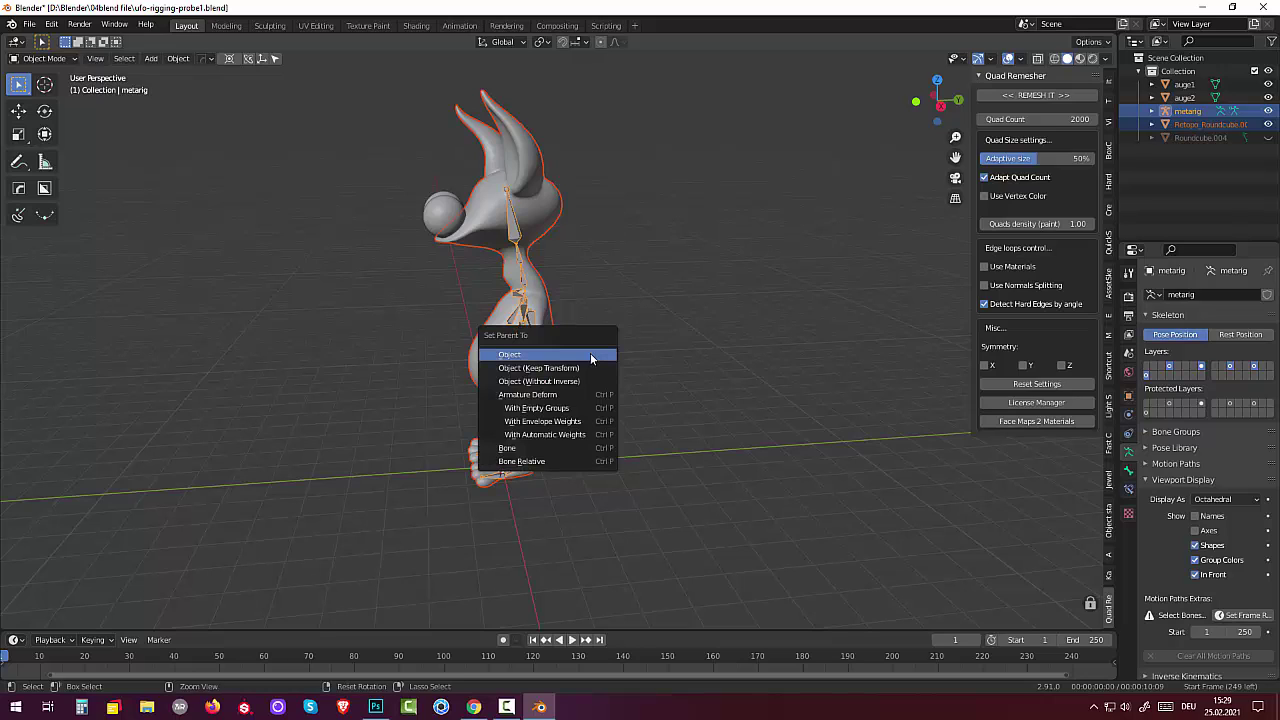
{"action": "left_click", "coordinate": [544, 435]}
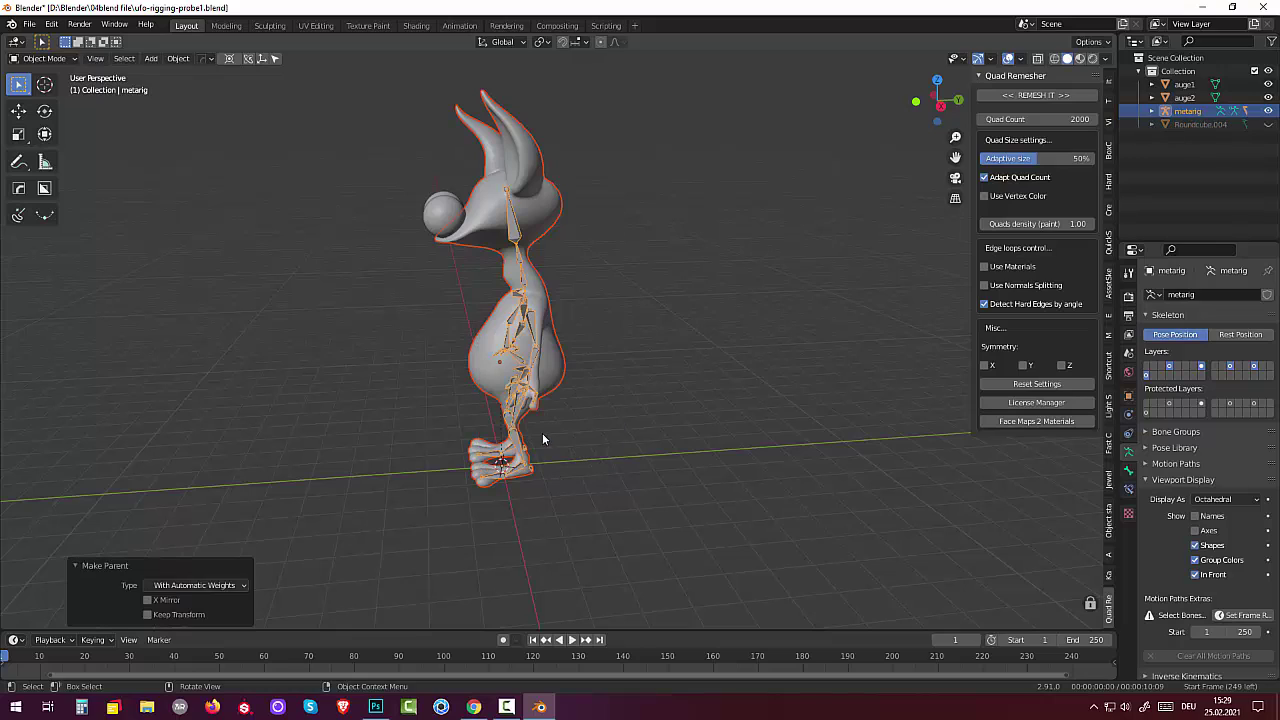
{"action": "left_click", "coordinate": [655, 472]}
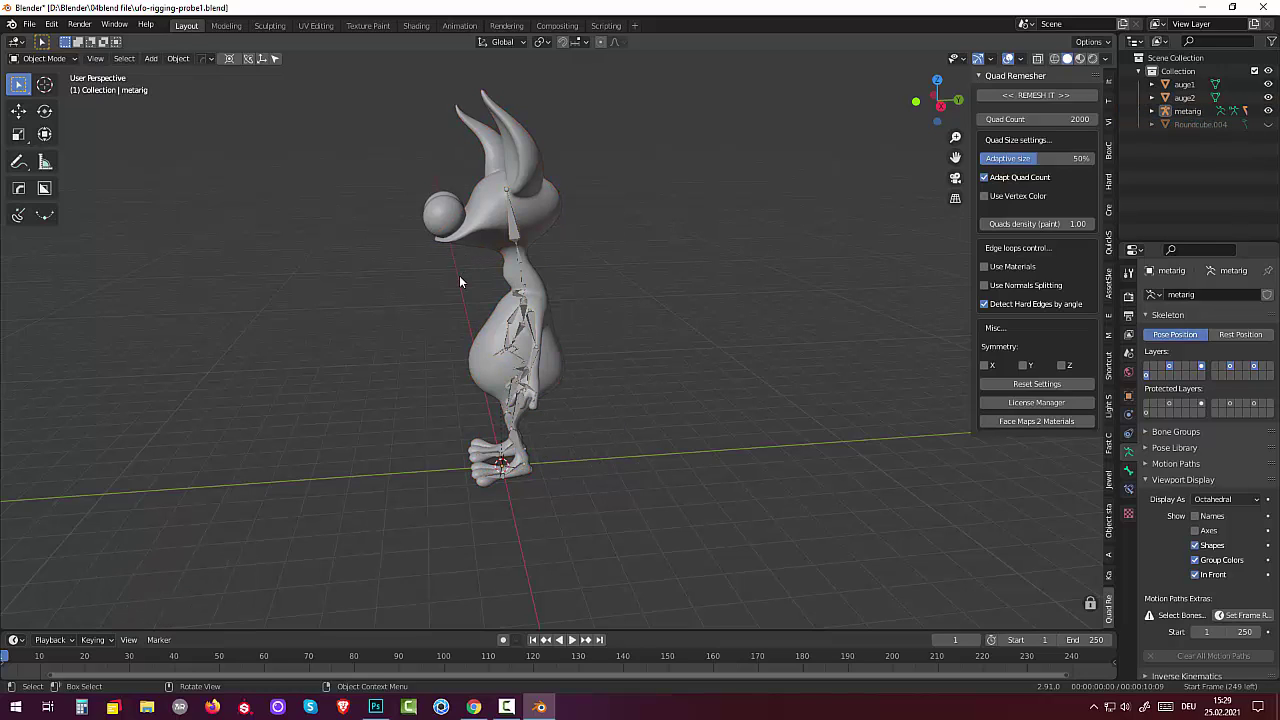
Step: Select auge1, auge2, then the metarig, and parent them With Automatic Weights
{"action": "left_click", "coordinate": [448, 216]}
{"action": "middle_click_drag", "start_coordinate": [529, 243], "coordinate": [619, 274]}
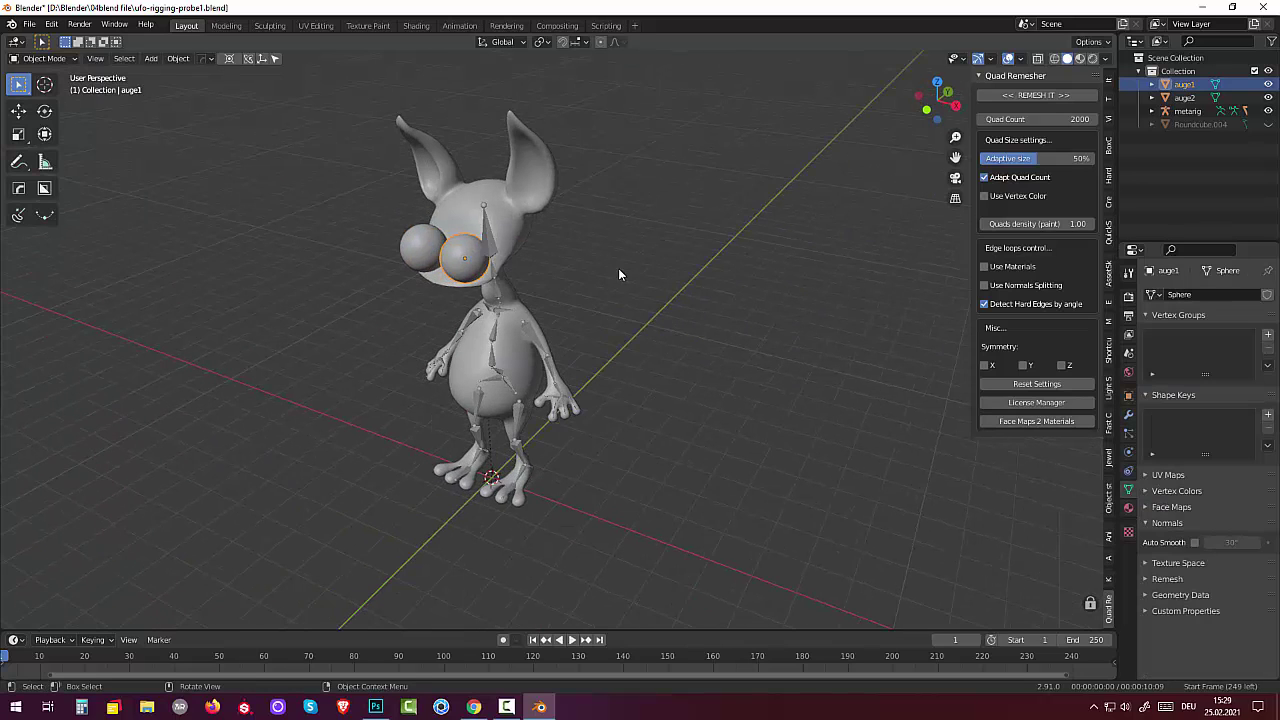
{"action": "left_click", "coordinate": [425, 248], "text": "shift"}
{"action": "mouse_move", "coordinate": [425, 250]}
{"action": "middle_mouse_down"}
{"action": "mouse_move", "coordinate": [418, 273]}
{"action": "mouse_move", "coordinate": [474, 244]}
{"action": "middle_mouse_up"}
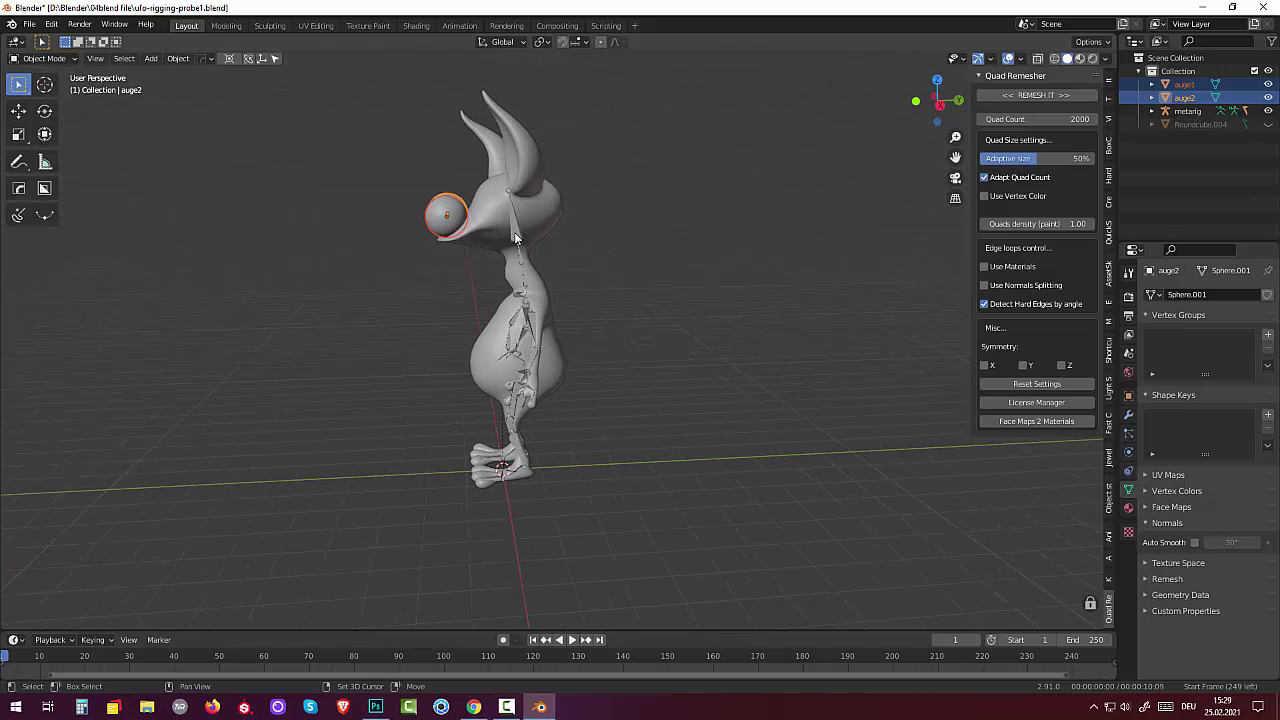
{"action": "left_click", "coordinate": [516, 237], "text": "shift"}
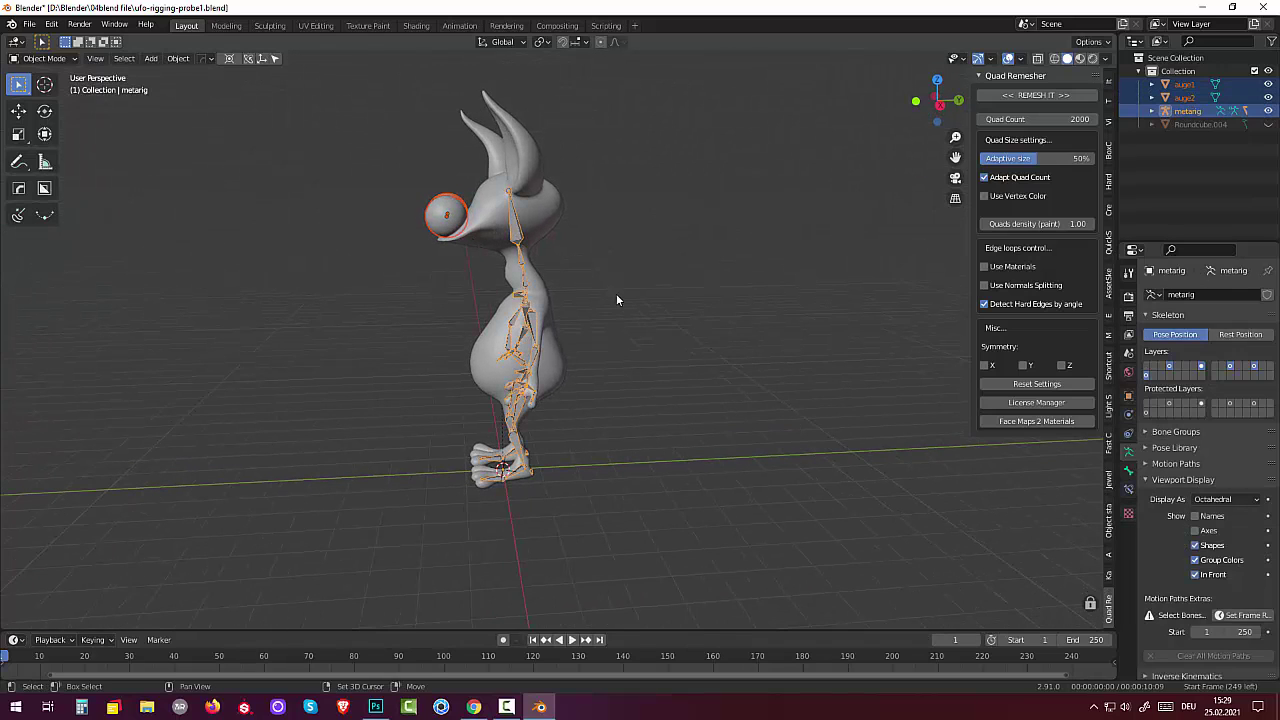
{"action": "key", "text": "ctrl+p"}
{"action": "left_click", "coordinate": [636, 369]}
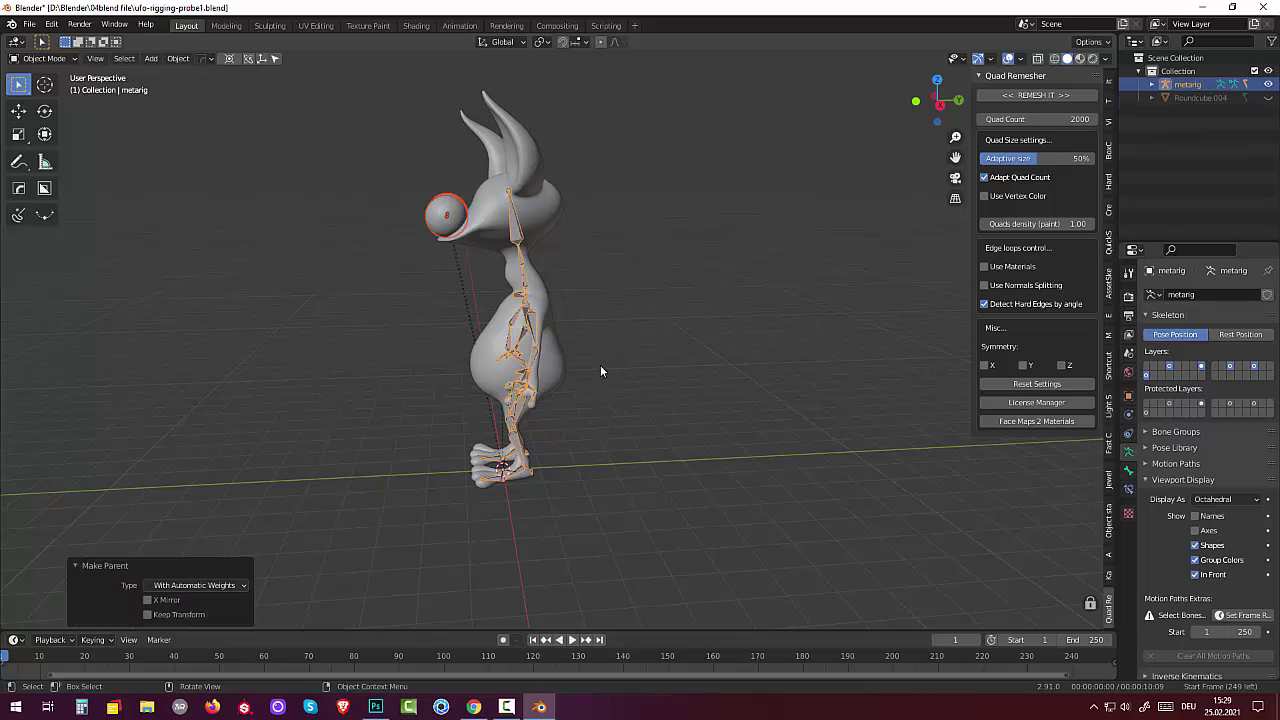
{"action": "left_click", "coordinate": [581, 404]}
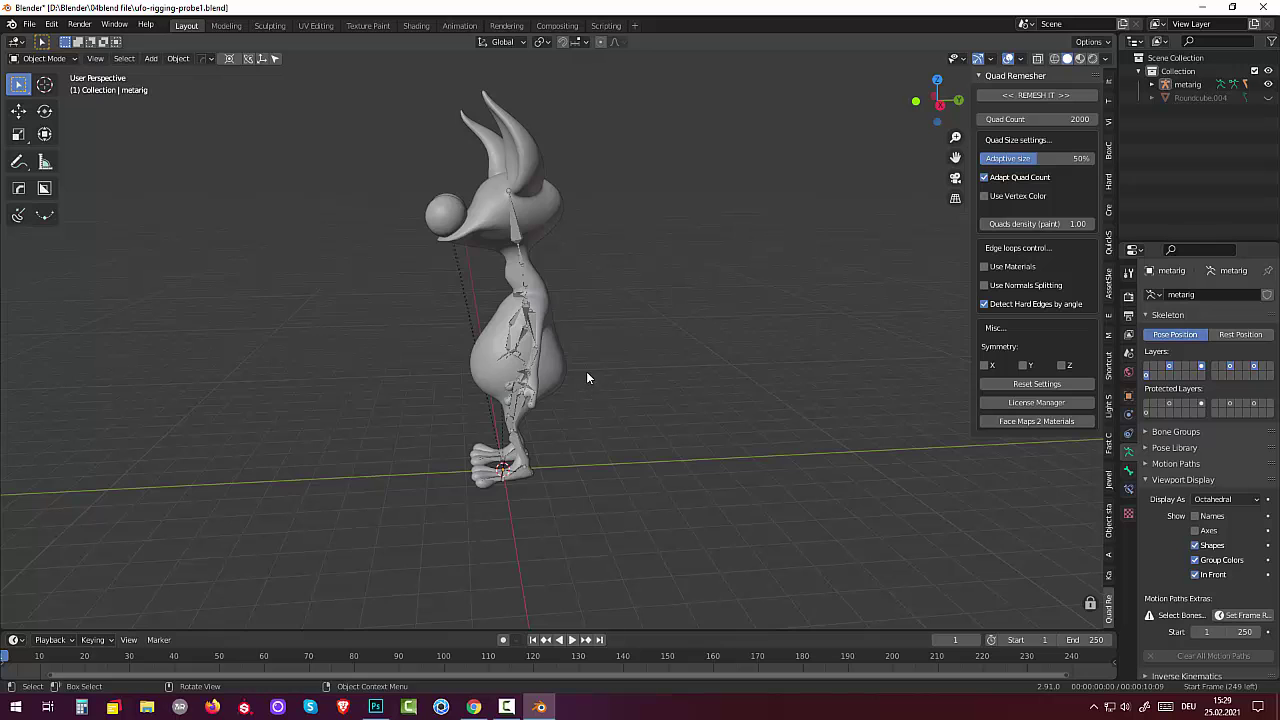
{"action": "mouse_move", "coordinate": [587, 378]}
{"action": "middle_mouse_down"}
{"action": "mouse_move", "coordinate": [563, 371]}
{"action": "mouse_move", "coordinate": [643, 369]}
{"action": "mouse_move", "coordinate": [270, 226]}
{"action": "middle_mouse_up"}
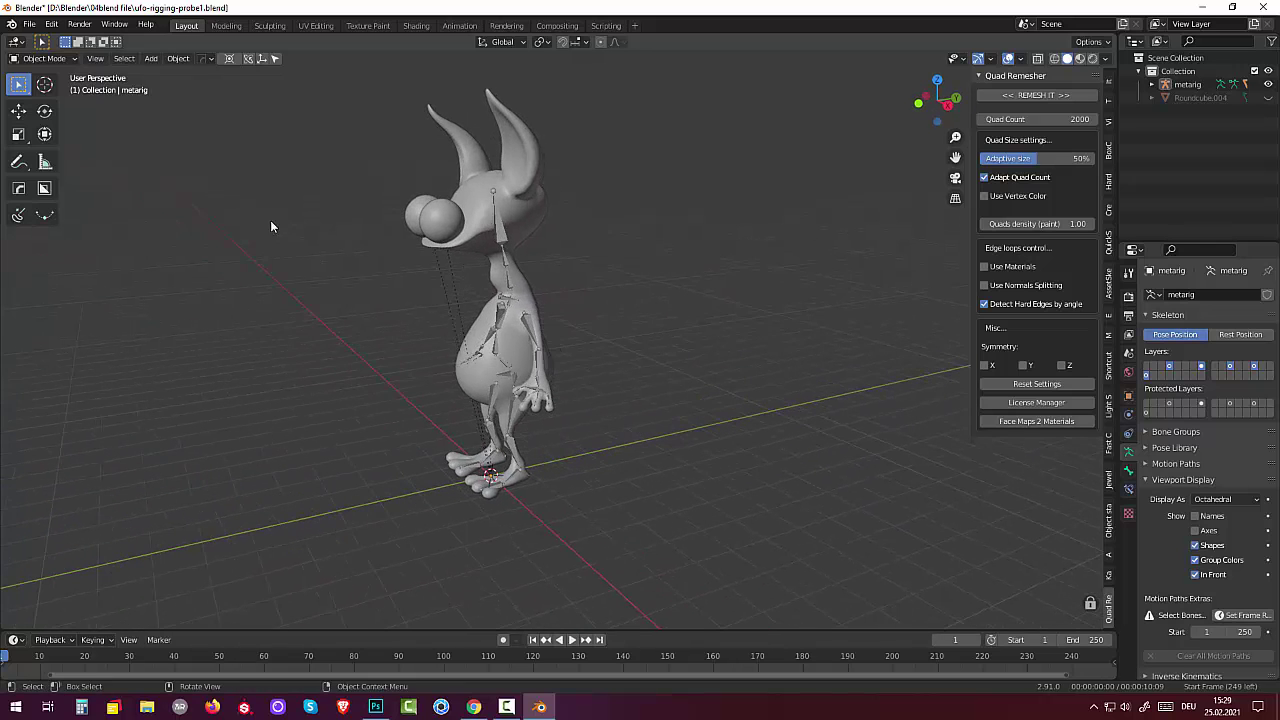
{"action": "left_click", "coordinate": [44, 58]}
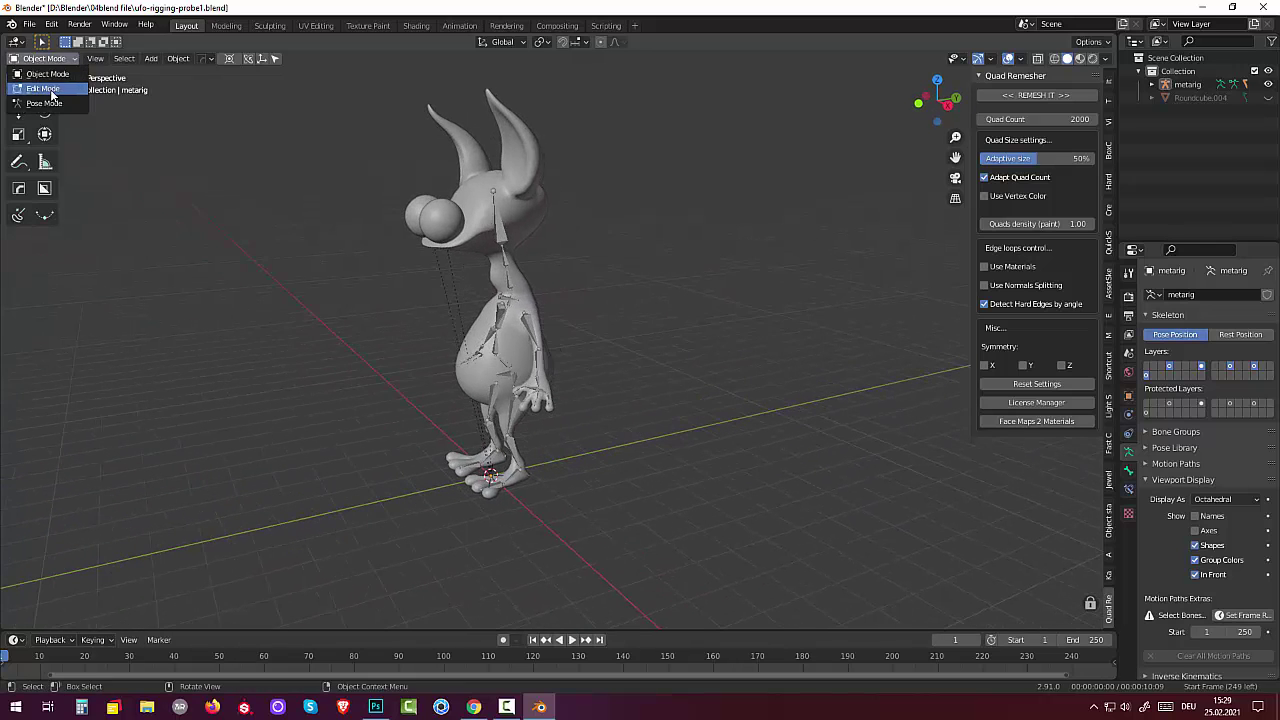
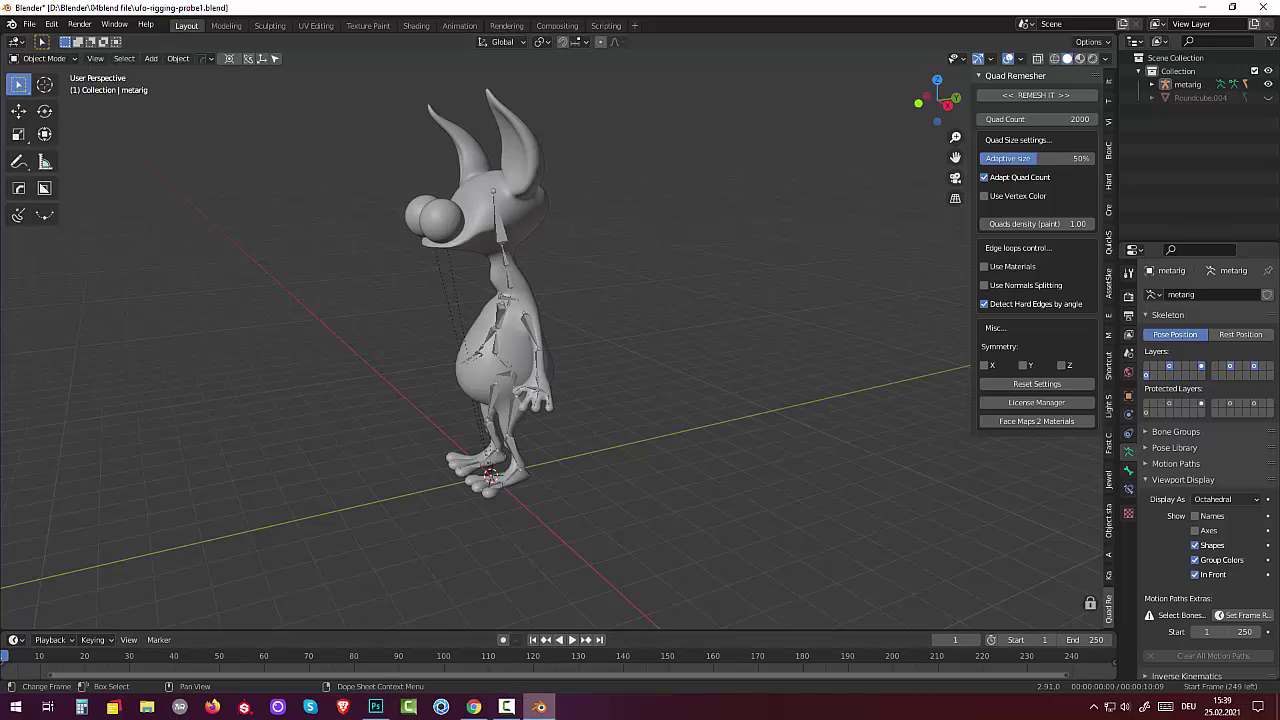
Step: Orbit to a side view of the creature and bring up the metarig's interaction mode list
{"action": "left_click", "coordinate": [507, 707]}
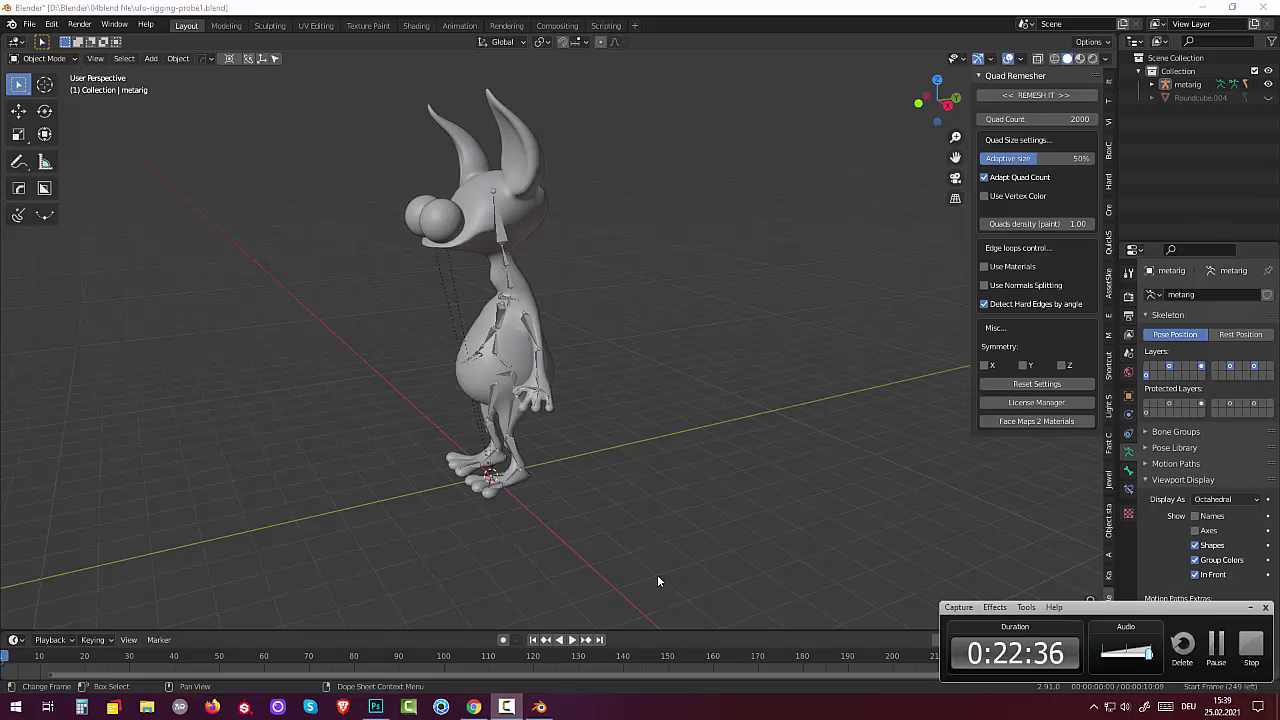
{"action": "mouse_move", "coordinate": [705, 493]}
{"action": "middle_mouse_down"}
{"action": "mouse_move", "coordinate": [658, 473]}
{"action": "mouse_move", "coordinate": [703, 514]}
{"action": "mouse_move", "coordinate": [760, 507]}
{"action": "mouse_move", "coordinate": [829, 455]}
{"action": "mouse_move", "coordinate": [626, 500]}
{"action": "mouse_move", "coordinate": [638, 500]}
{"action": "middle_mouse_up"}
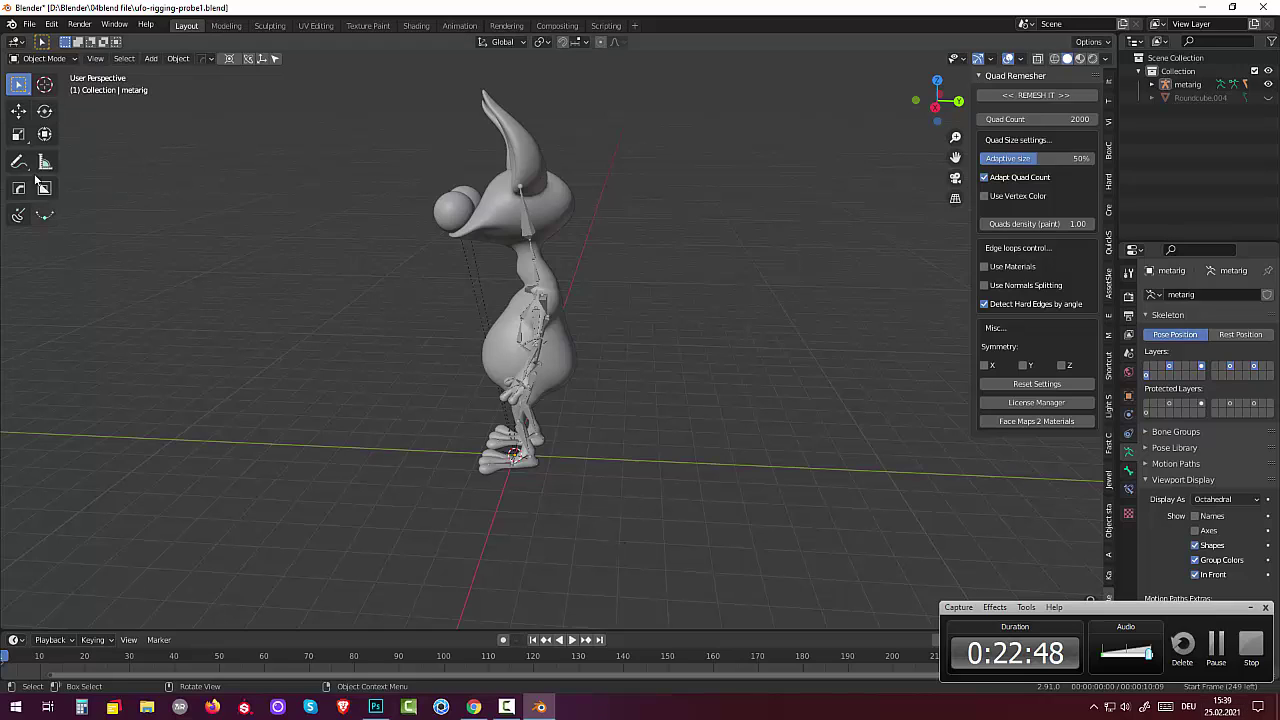
{"action": "left_click", "coordinate": [45, 58]}
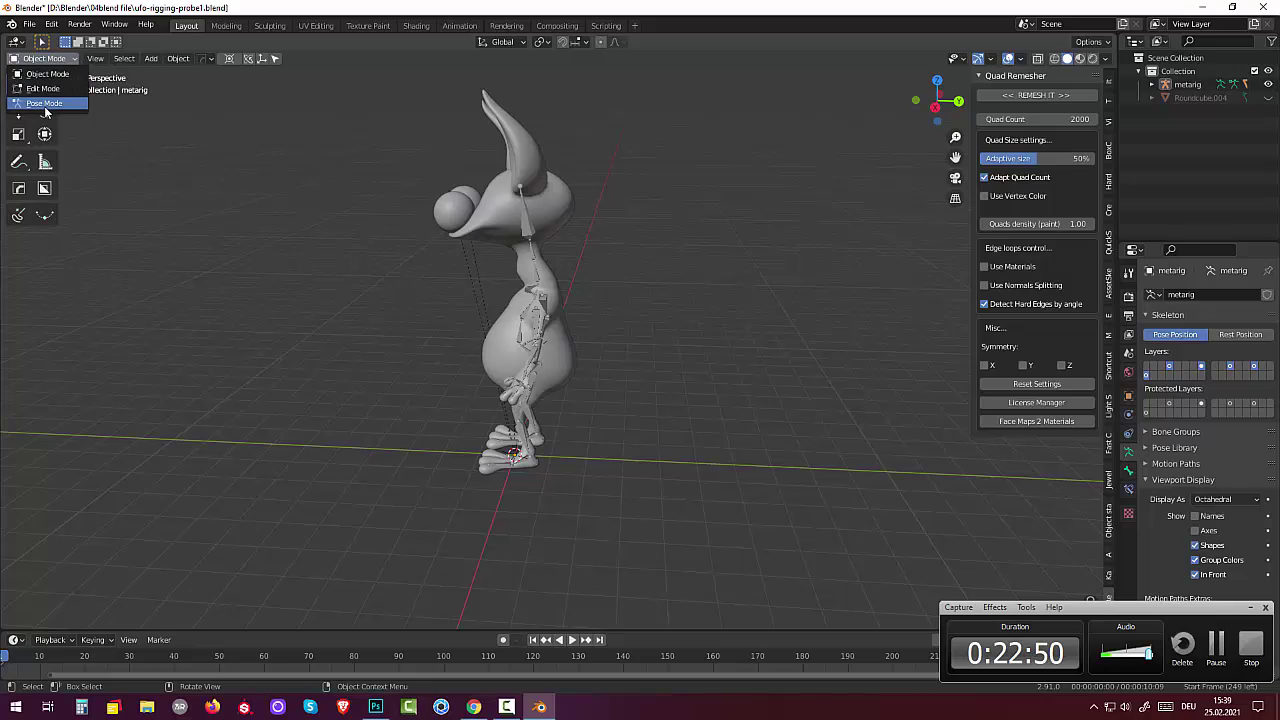
Step: Switch the metarig to Pose Mode and test-move the spine.006 neck bone to shift the head
{"action": "left_click", "coordinate": [46, 105]}
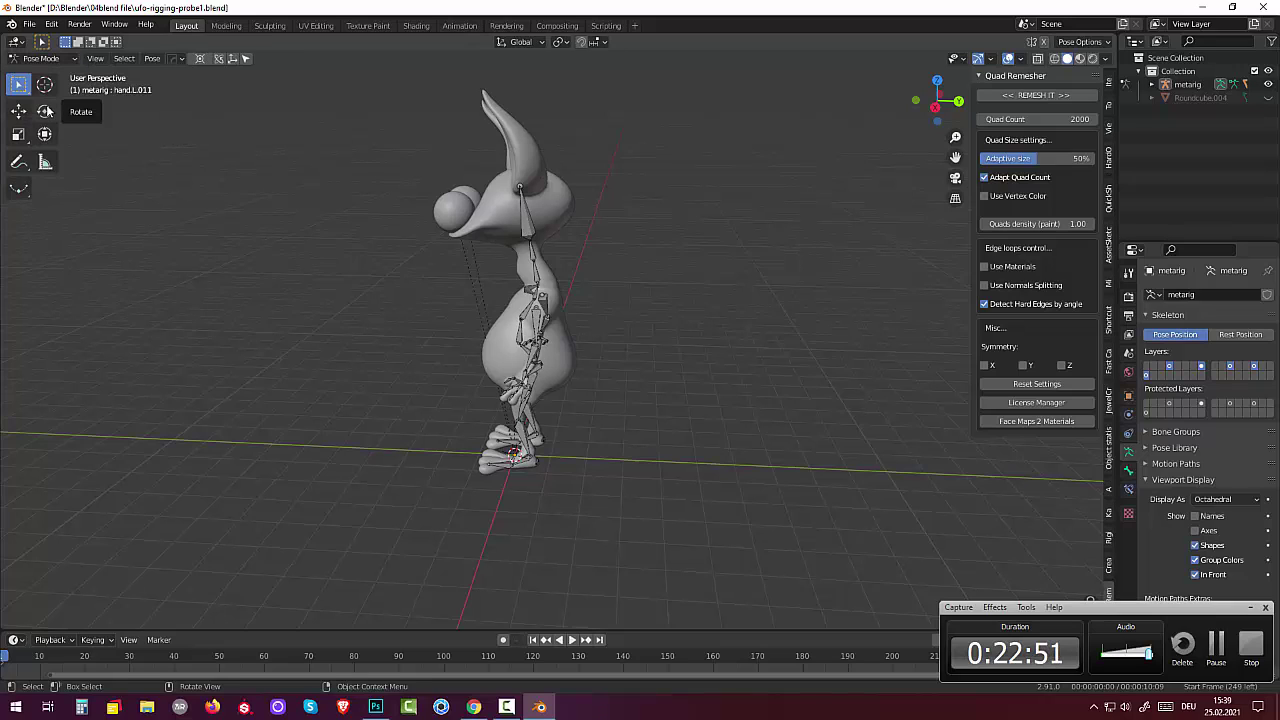
{"action": "left_click", "coordinate": [527, 232]}
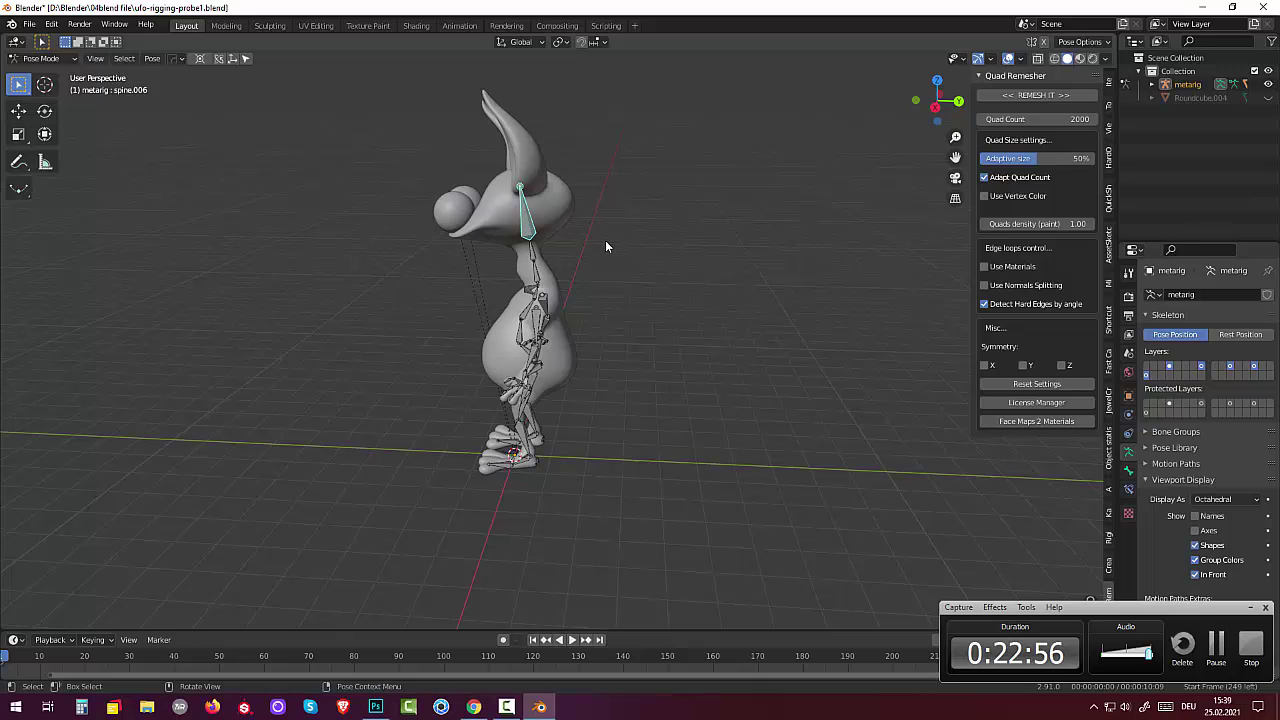
{"action": "key", "text": "r"}
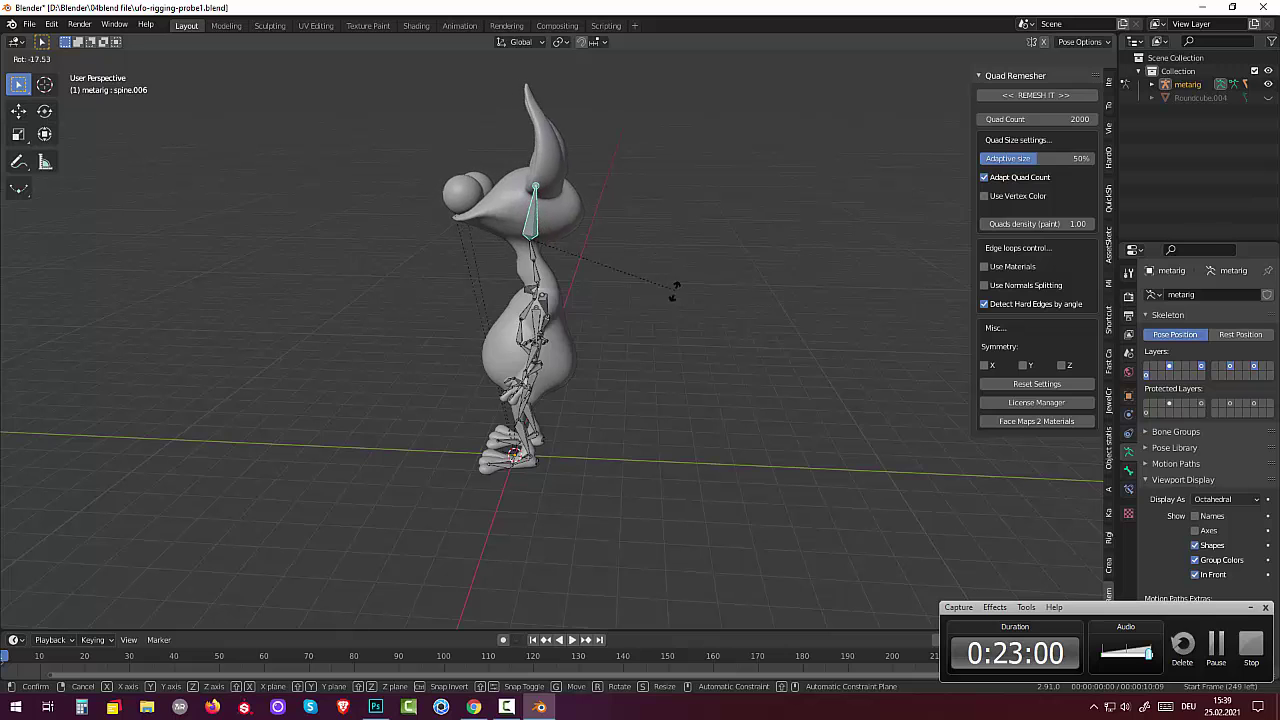
{"action": "key", "text": "g"}
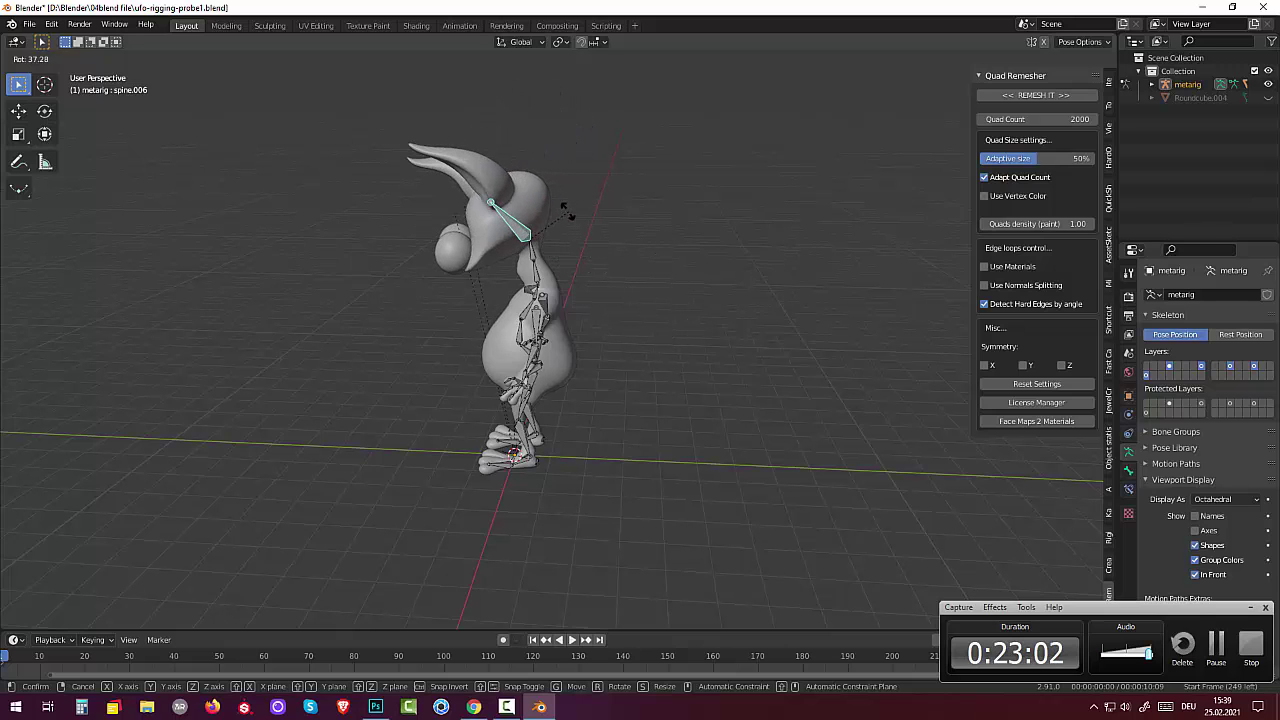
{"action": "left_click", "coordinate": [562, 241]}
Step: From a front view, rotate the left forearm bone to lower the hand
{"action": "middle_click_drag", "start_coordinate": [562, 241], "coordinate": [702, 227]}
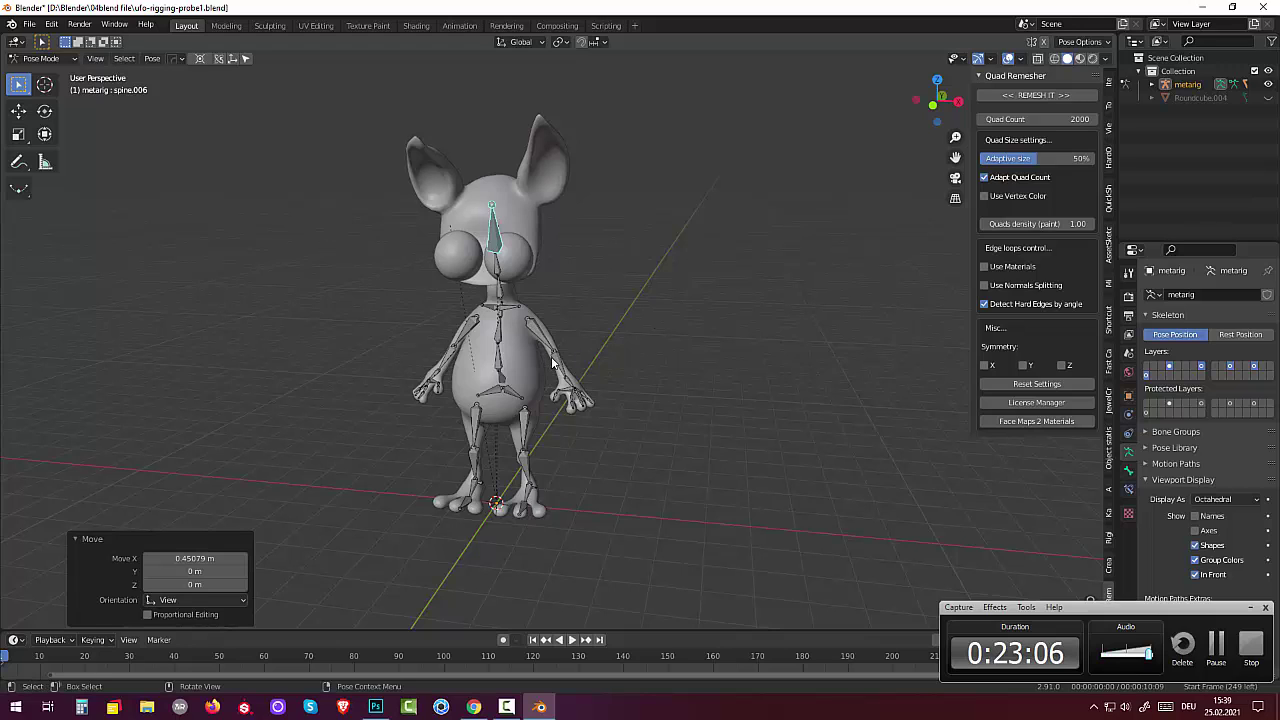
{"action": "scroll", "coordinate": [565, 420], "scroll_direction": "up", "scroll_amount": 2}
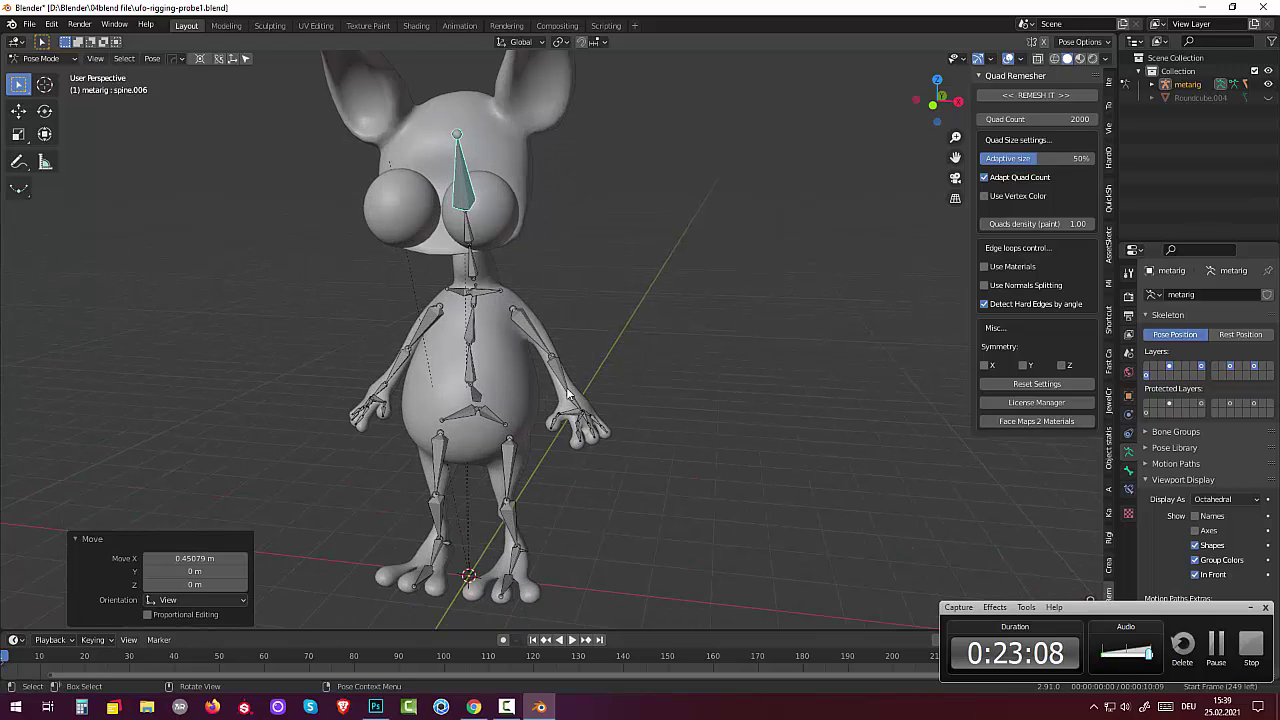
{"action": "left_click", "coordinate": [561, 377]}
{"action": "key", "text": "r"}
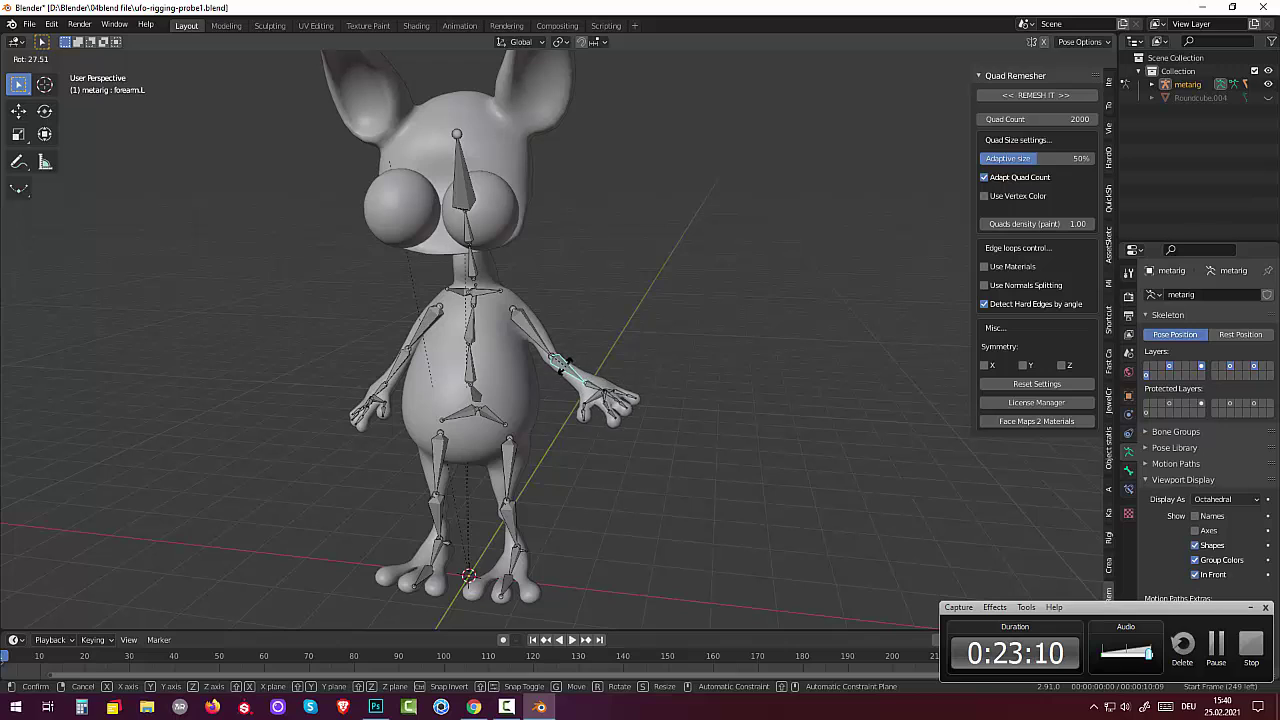
{"action": "left_click", "coordinate": [530, 470]}
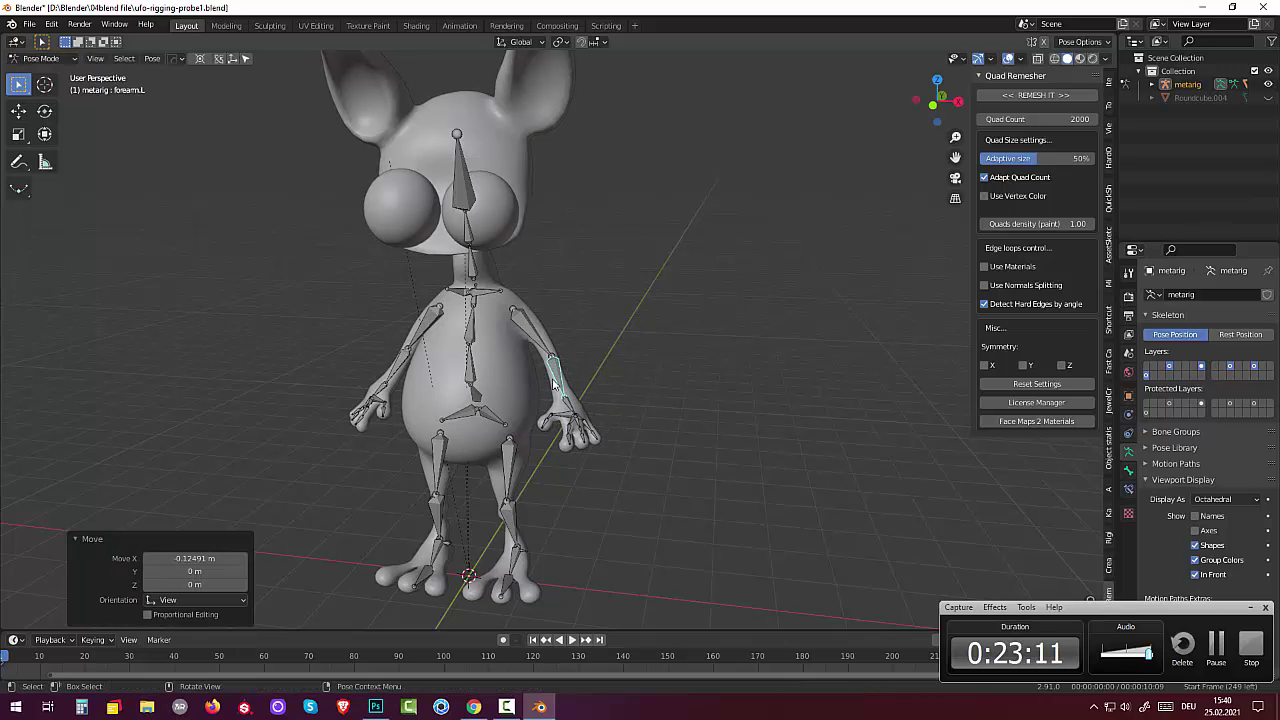
Step: Rotate the left shin bone, then grab and reposition it to test the leg
{"action": "left_click", "coordinate": [513, 518]}
{"action": "key", "text": "r"}
{"action": "left_click", "coordinate": [527, 510]}
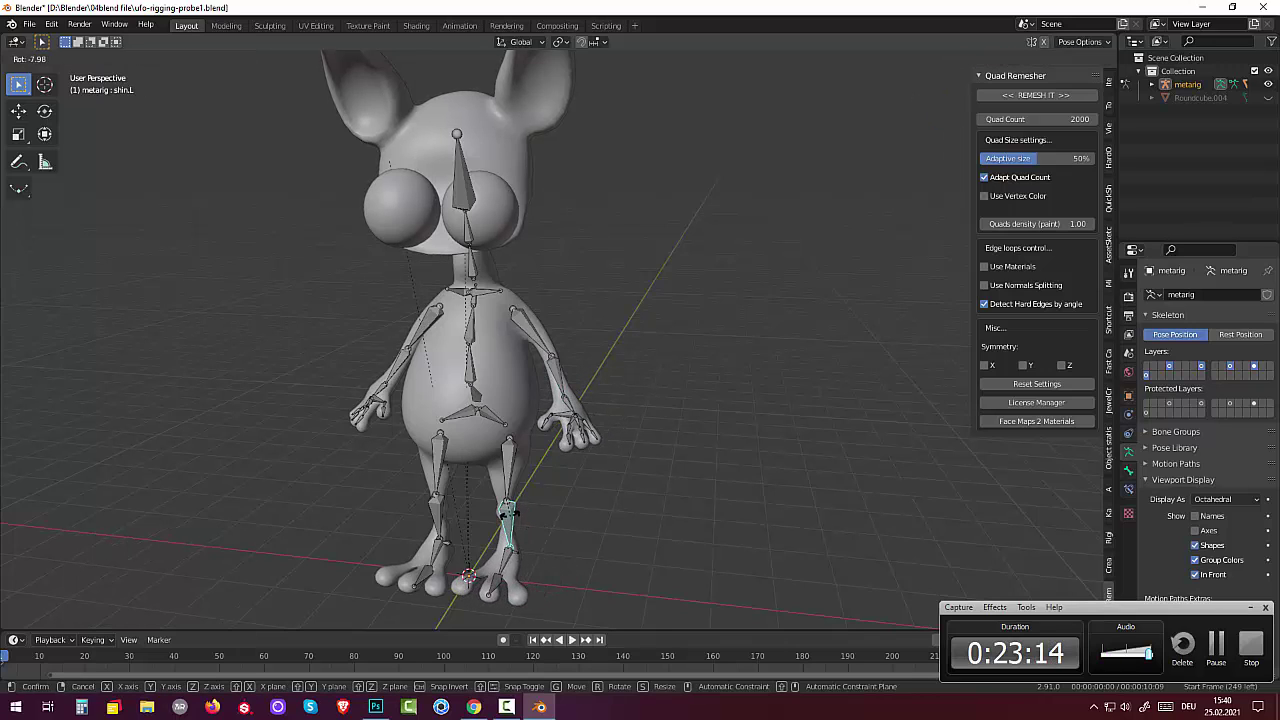
{"action": "middle_click_drag", "start_coordinate": [527, 510], "coordinate": [459, 505]}
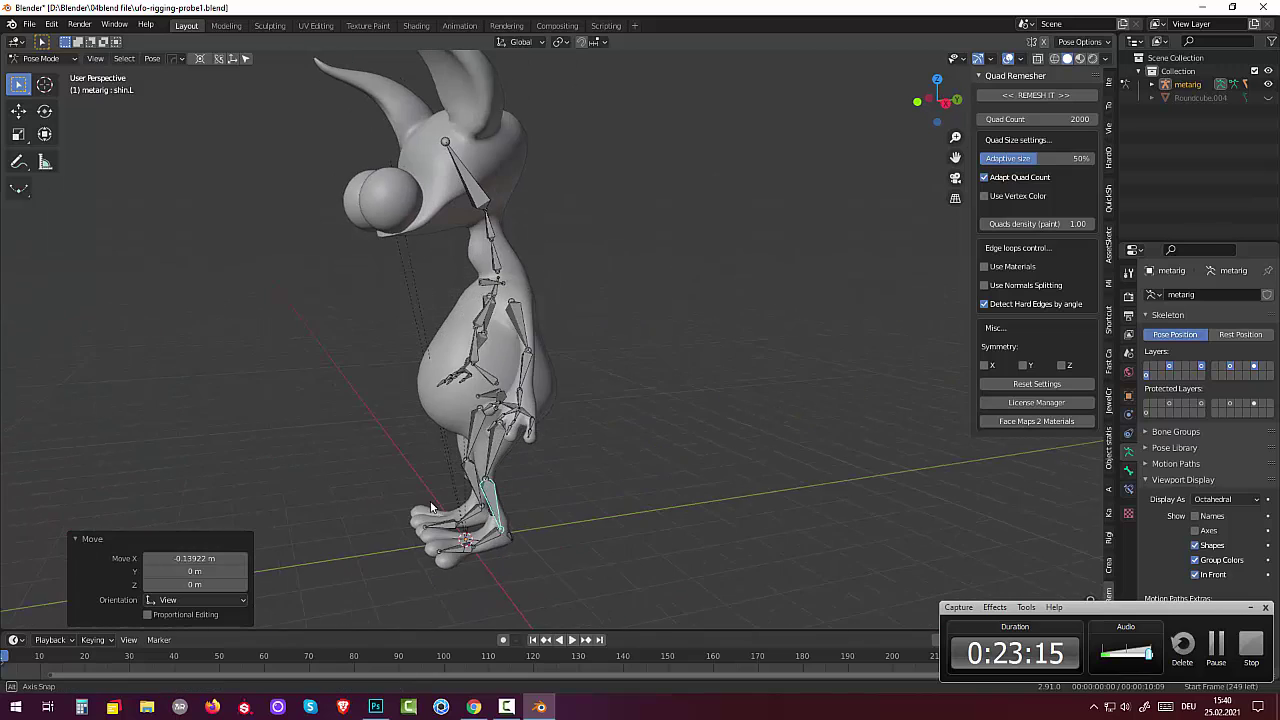
{"action": "key", "text": "g"}
{"action": "left_click", "coordinate": [490, 517]}
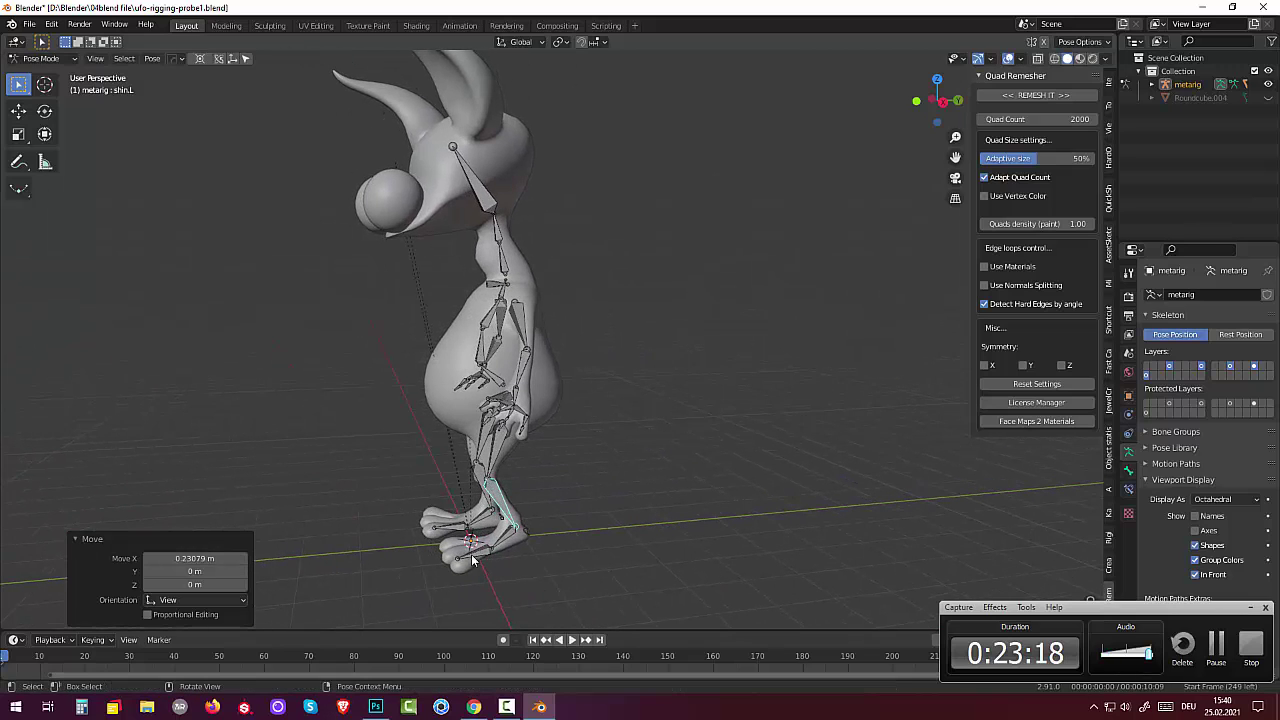
Step: Test-move the left toe bone, then select finger bone hand.L.002 and zoom in on the hand
{"action": "left_click", "coordinate": [475, 555]}
{"action": "key", "text": "g"}
{"action": "key", "text": "Return"}
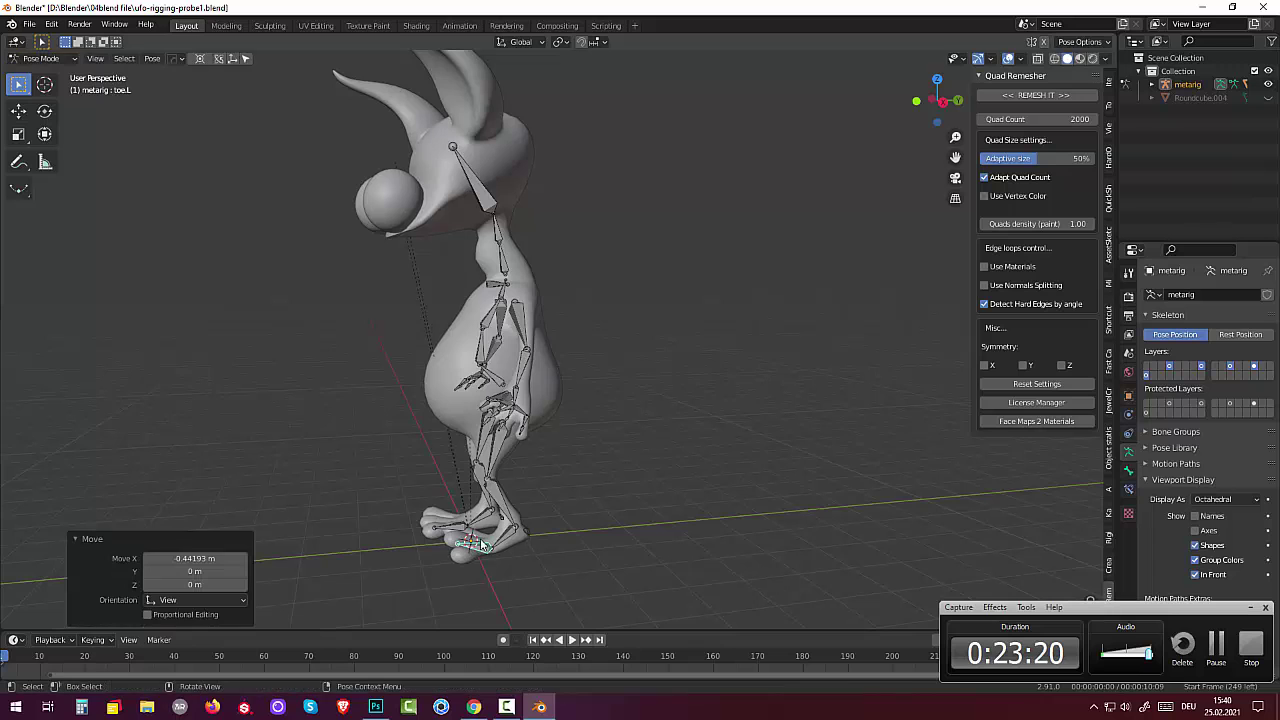
{"action": "middle_click_drag", "start_coordinate": [517, 535], "coordinate": [572, 447]}
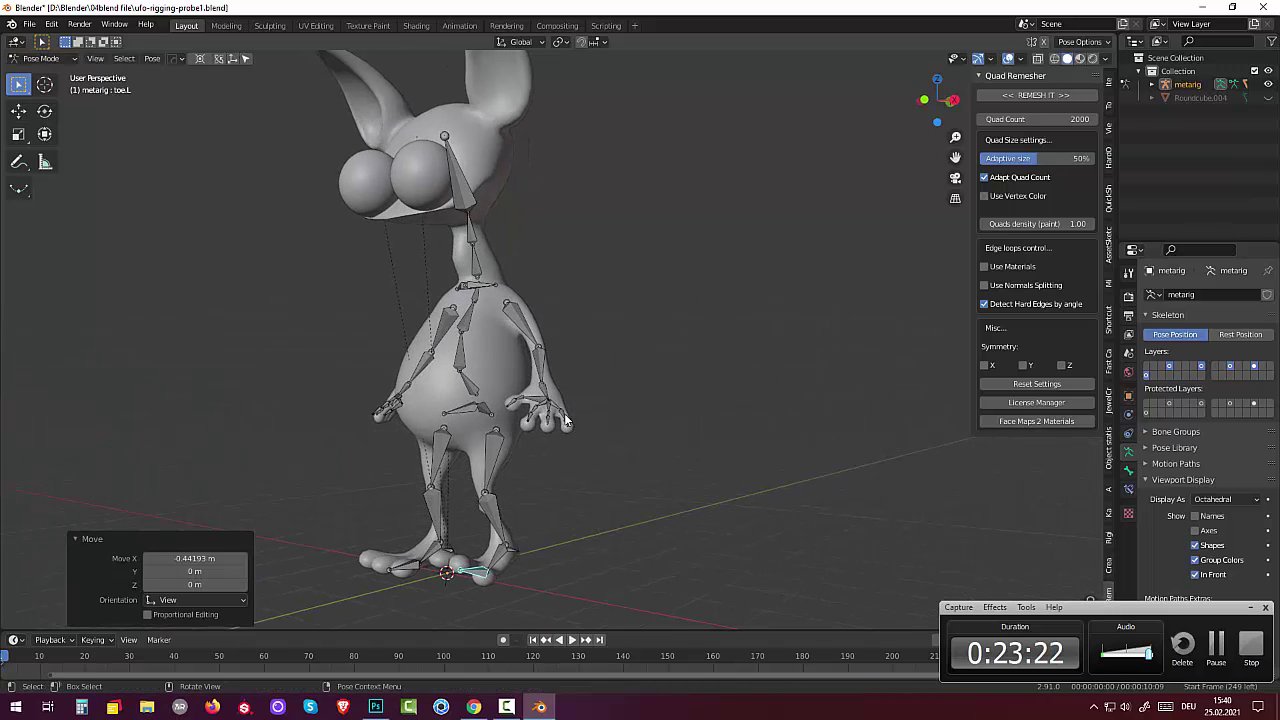
{"action": "left_click", "coordinate": [564, 413]}
{"action": "mouse_move", "coordinate": [561, 434]}
{"action": "middle_mouse_down"}
{"action": "mouse_move", "coordinate": [564, 488]}
{"action": "mouse_move", "coordinate": [630, 491]}
{"action": "mouse_move", "coordinate": [610, 488]}
{"action": "middle_mouse_up"}
{"action": "scroll", "coordinate": [564, 494], "scroll_direction": "up", "scroll_amount": 3}
Step: Add a Copy Rotation constraint on hand.L.003 targeting hand.L.002
{"action": "left_click", "coordinate": [602, 485]}
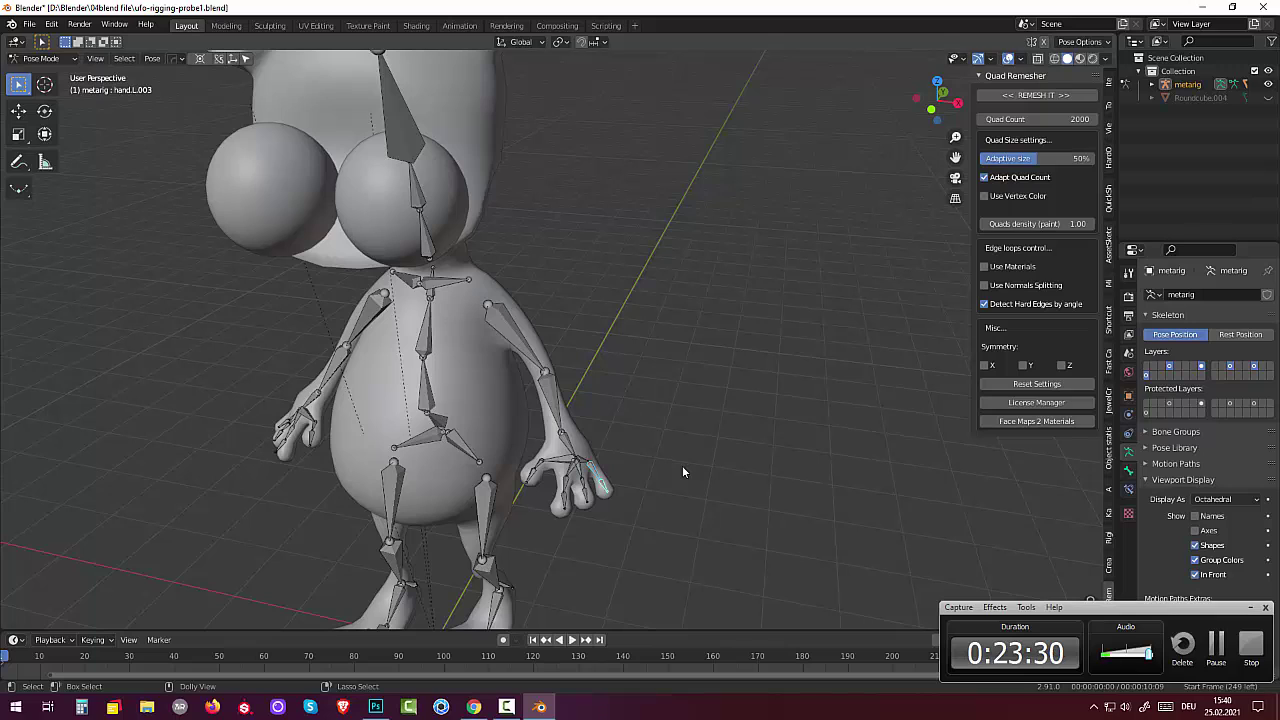
{"action": "key", "text": "ctrl+shift+c"}
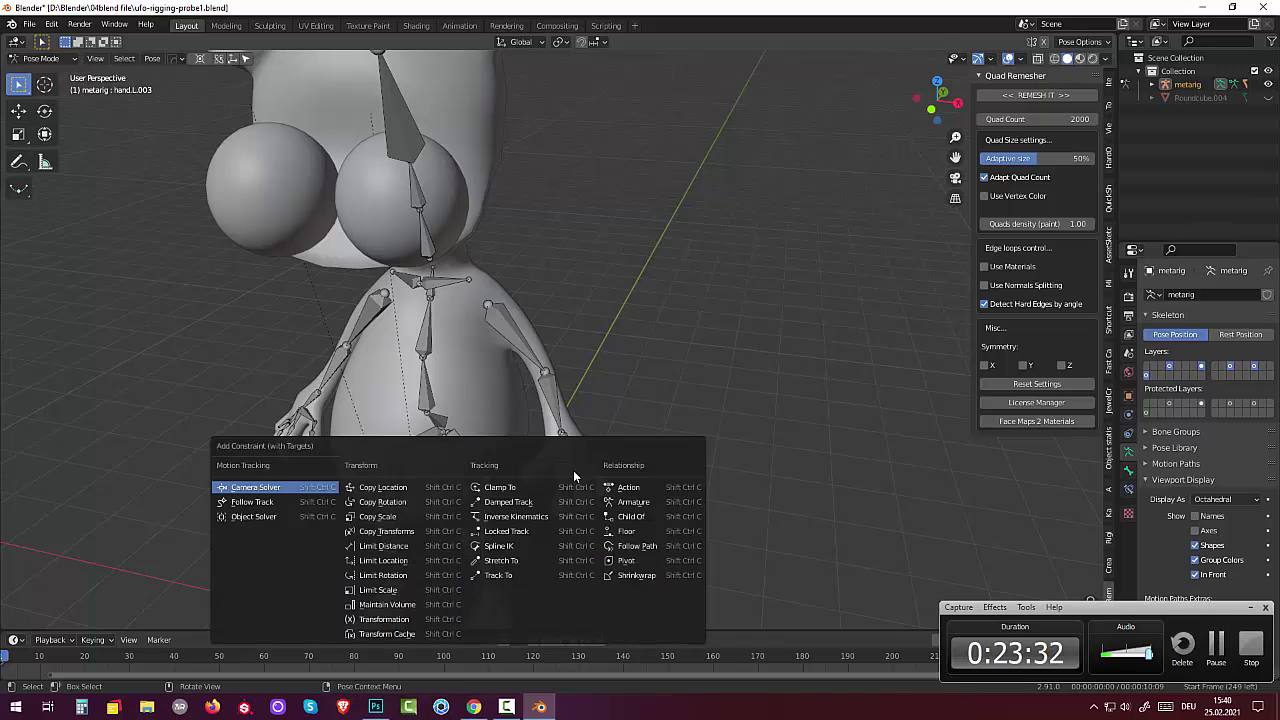
{"action": "left_click", "coordinate": [386, 502]}
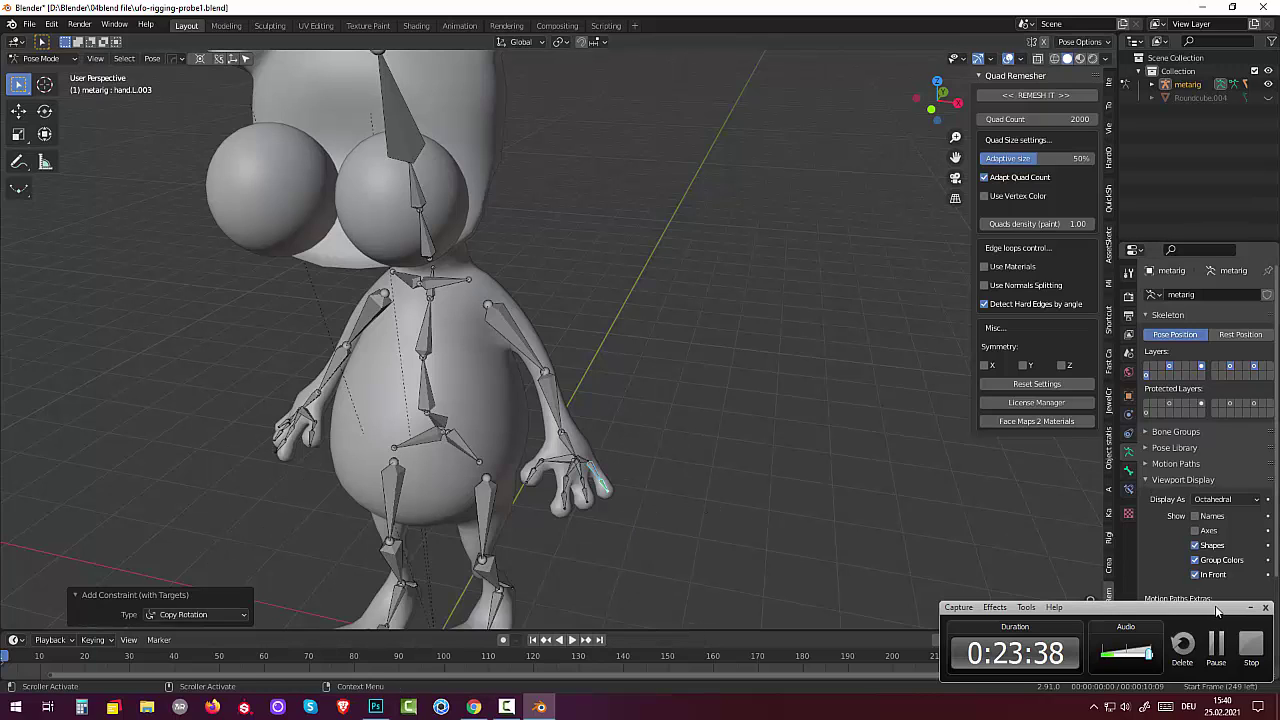
Step: Set the Copy Rotation constraint's Target and Owner space both to Local Space
{"action": "left_click_drag", "start_coordinate": [1208, 611], "coordinate": [930, 638]}
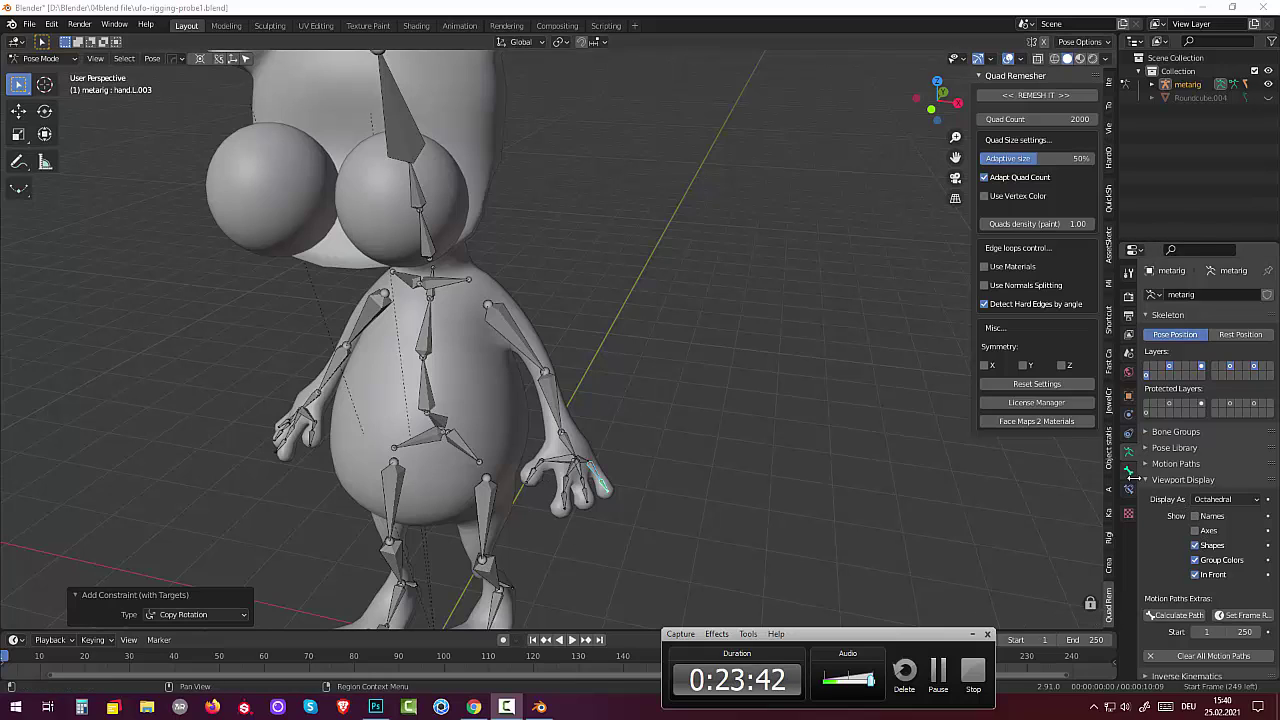
{"action": "left_click", "coordinate": [1128, 491]}
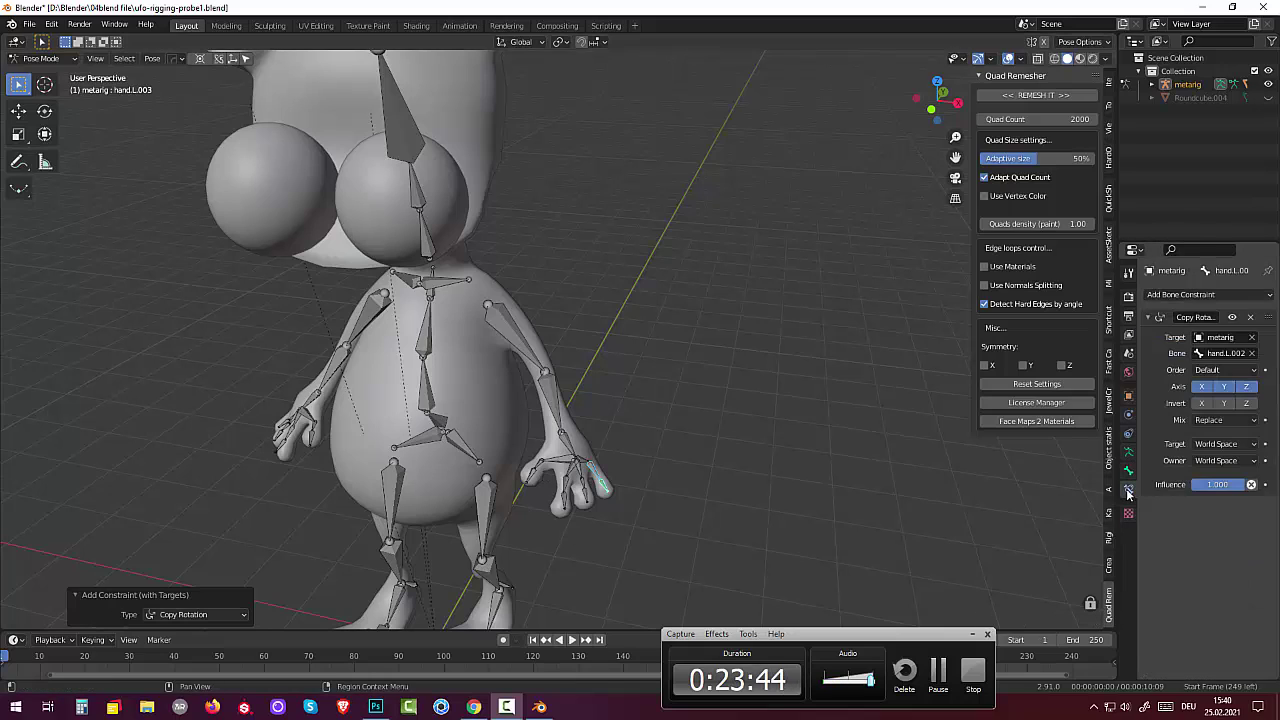
{"action": "left_click", "coordinate": [1208, 447]}
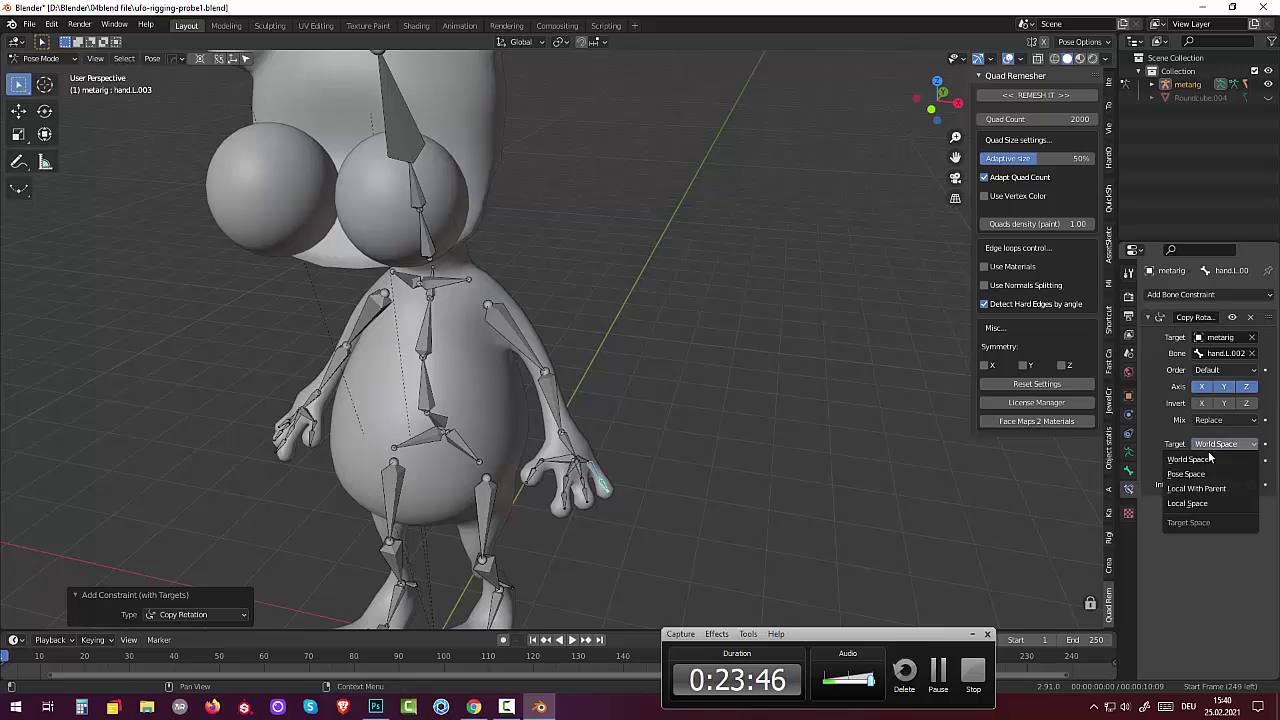
{"action": "left_click", "coordinate": [1196, 506]}
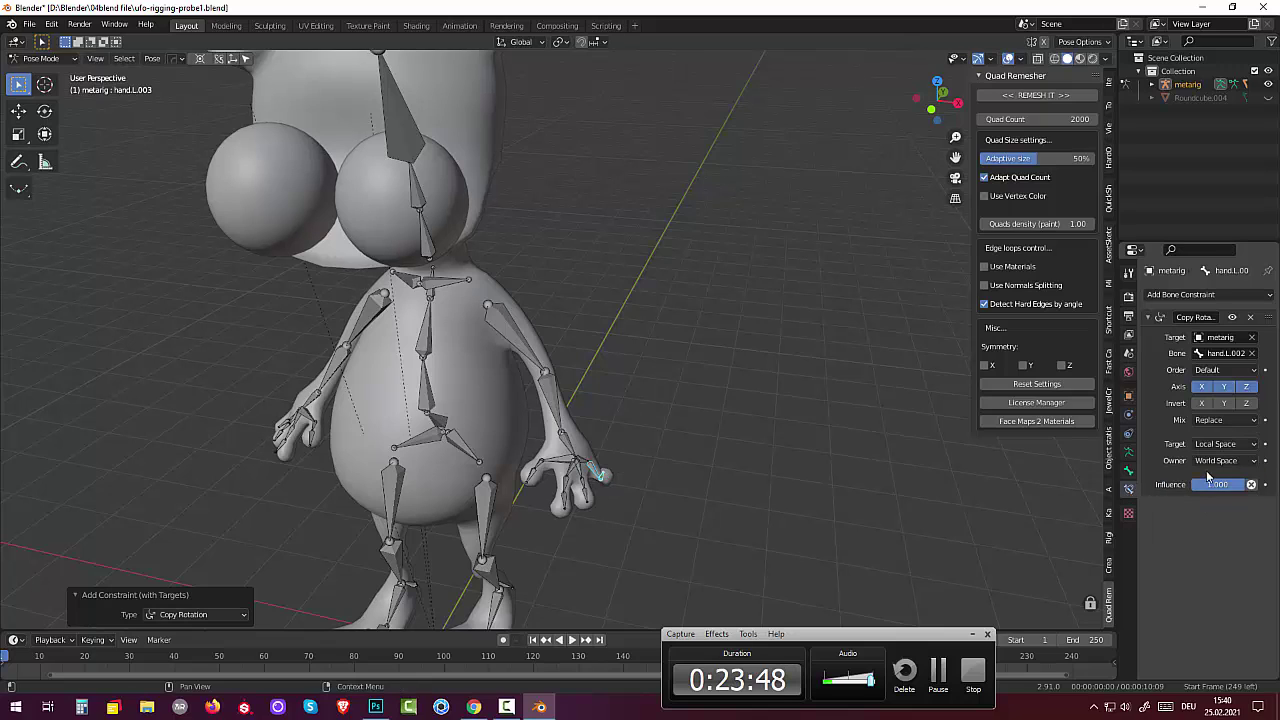
{"action": "left_click", "coordinate": [1208, 460]}
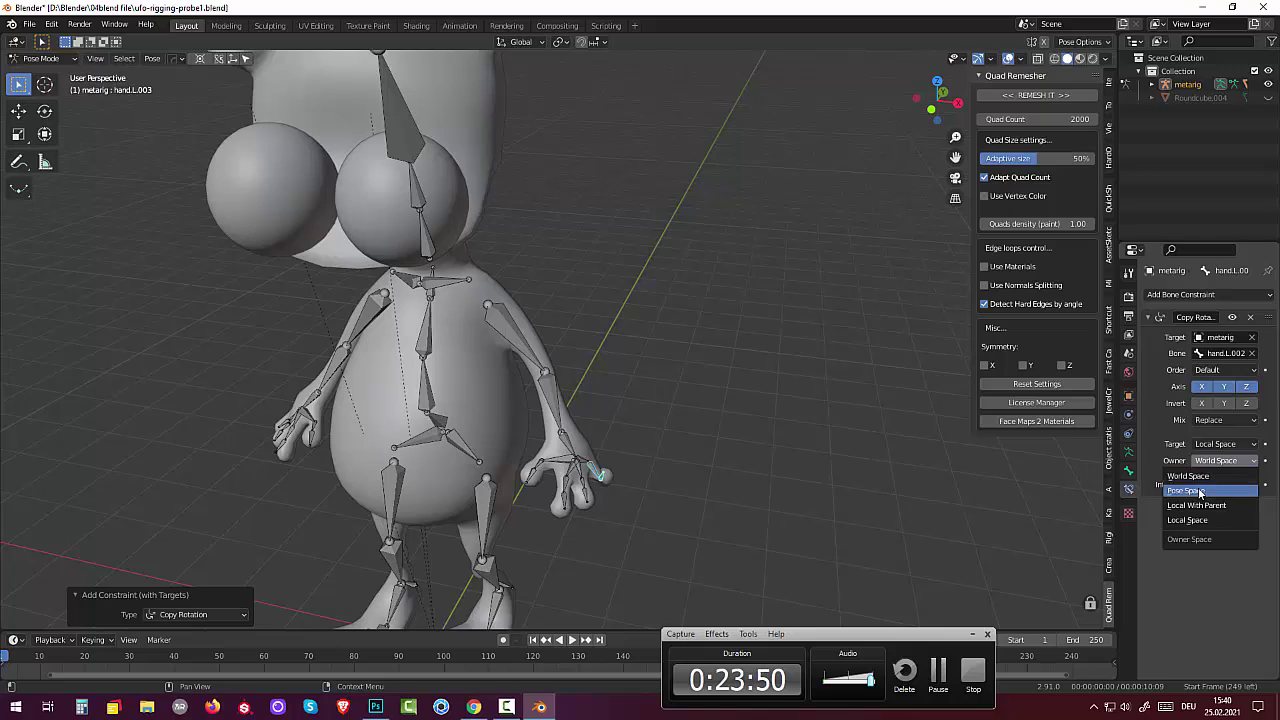
{"action": "left_click", "coordinate": [1188, 520]}
{"action": "mouse_move", "coordinate": [846, 515]}
{"action": "middle_mouse_down"}
{"action": "mouse_move", "coordinate": [694, 508]}
{"action": "mouse_move", "coordinate": [803, 492]}
{"action": "mouse_move", "coordinate": [871, 506]}
{"action": "mouse_move", "coordinate": [714, 517]}
{"action": "middle_mouse_up"}
Step: Rotate finger bone hand.L.002 twice, ending at −13.6°, then deselect and view the whole character
{"action": "left_click", "coordinate": [590, 475]}
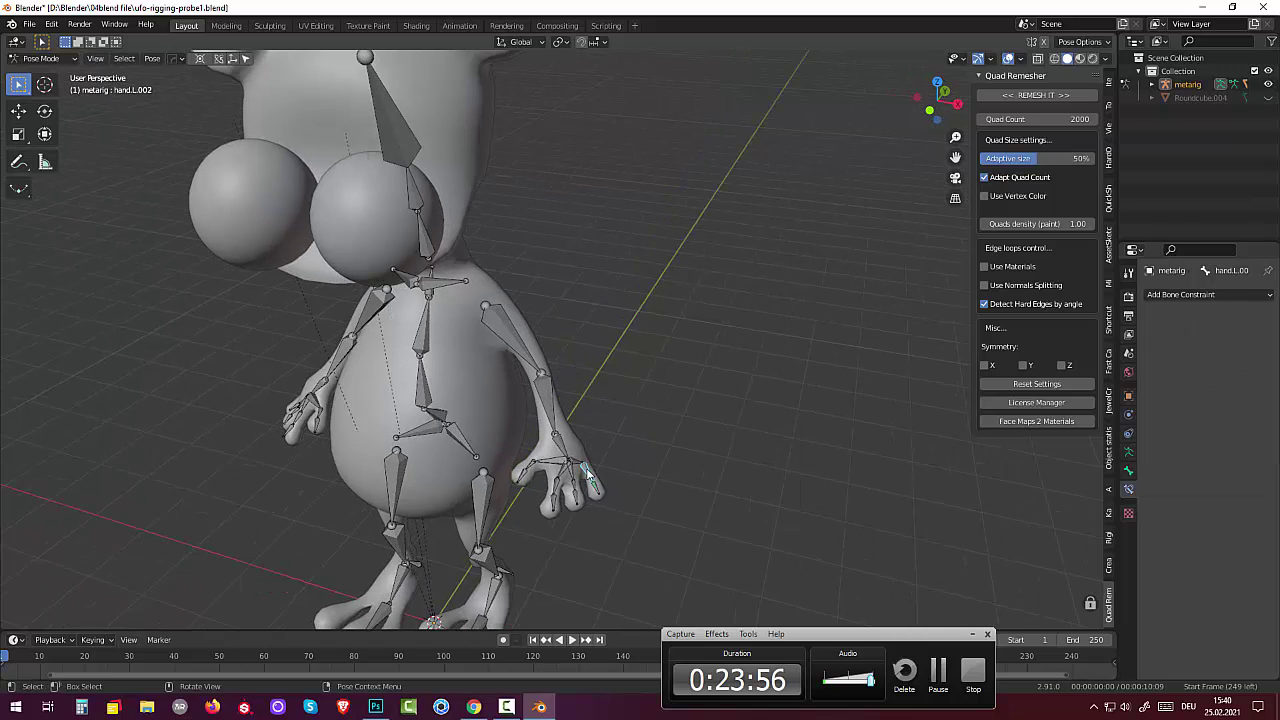
{"action": "middle_click_drag", "start_coordinate": [632, 478], "coordinate": [519, 480]}
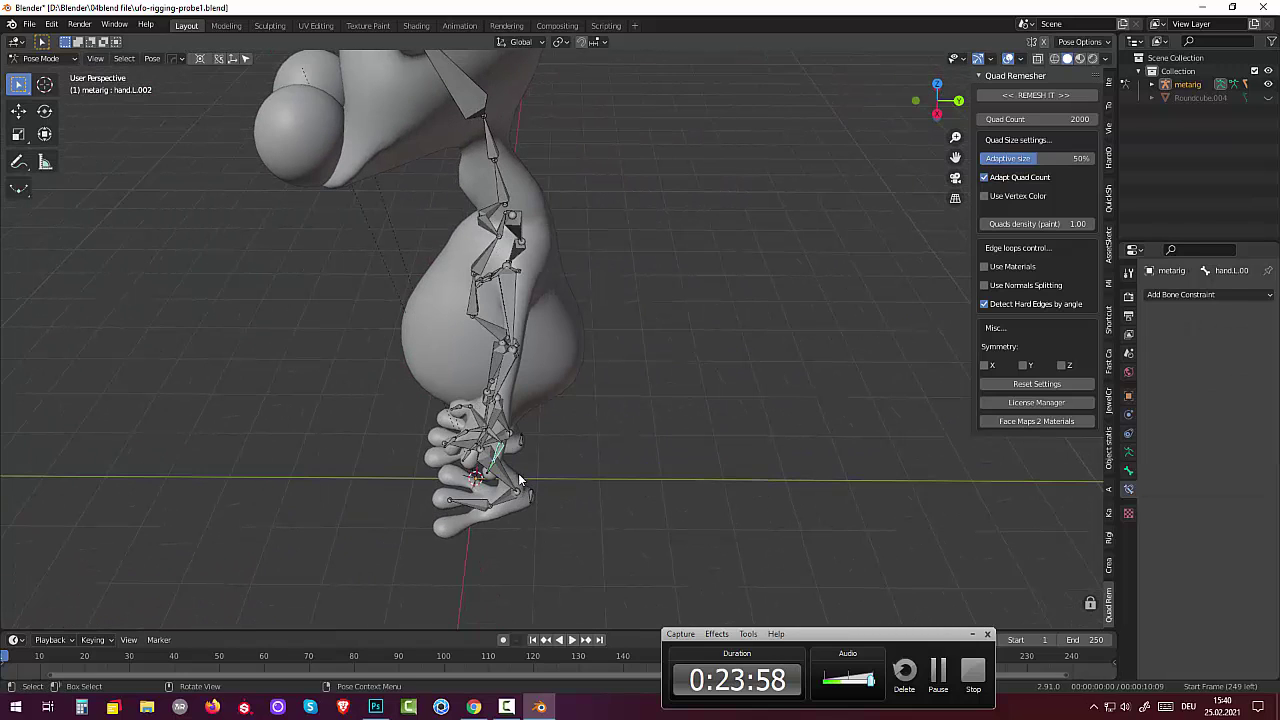
{"action": "key", "text": "r"}
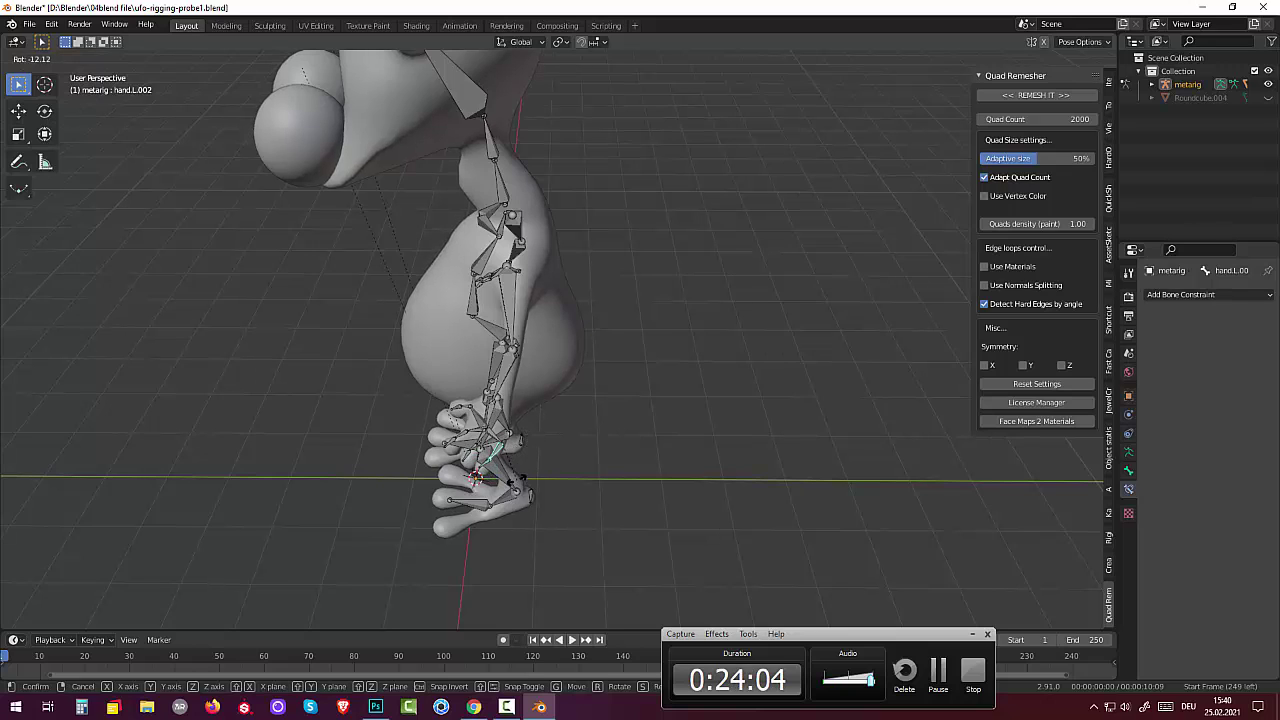
{"action": "left_click", "coordinate": [542, 468]}
{"action": "middle_click_drag", "start_coordinate": [542, 468], "coordinate": [650, 426]}
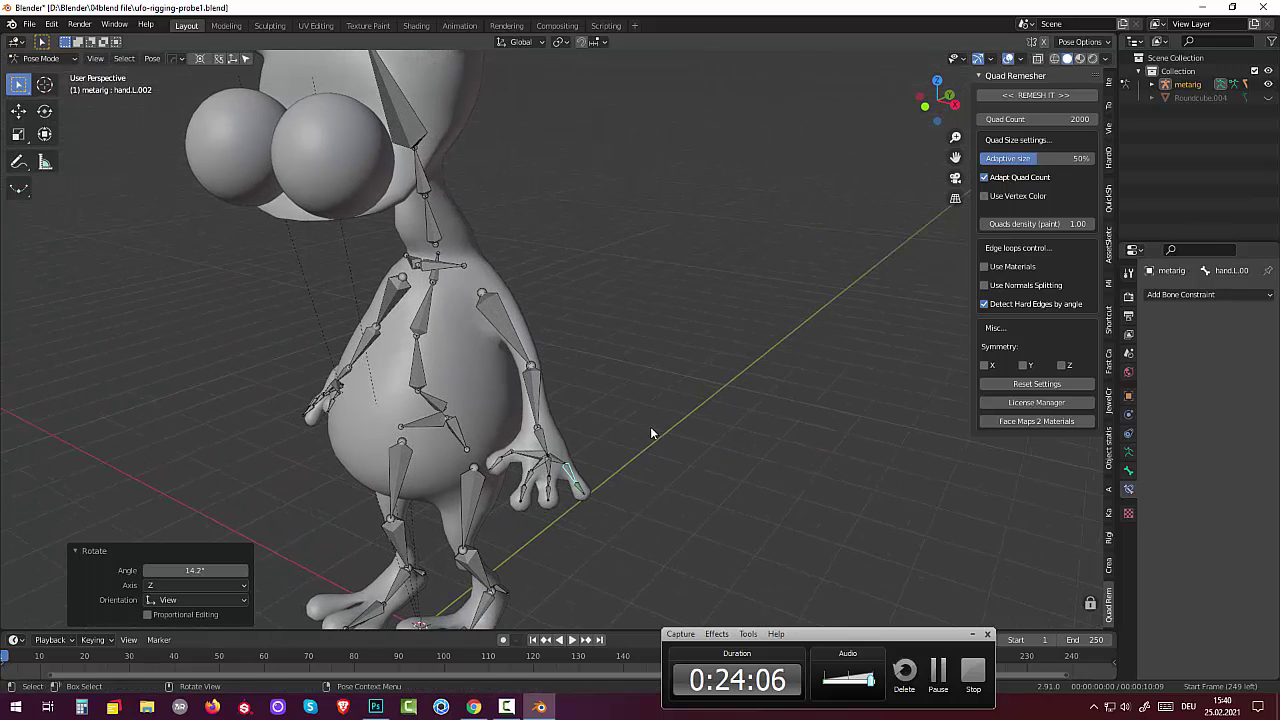
{"action": "key", "text": "r"}
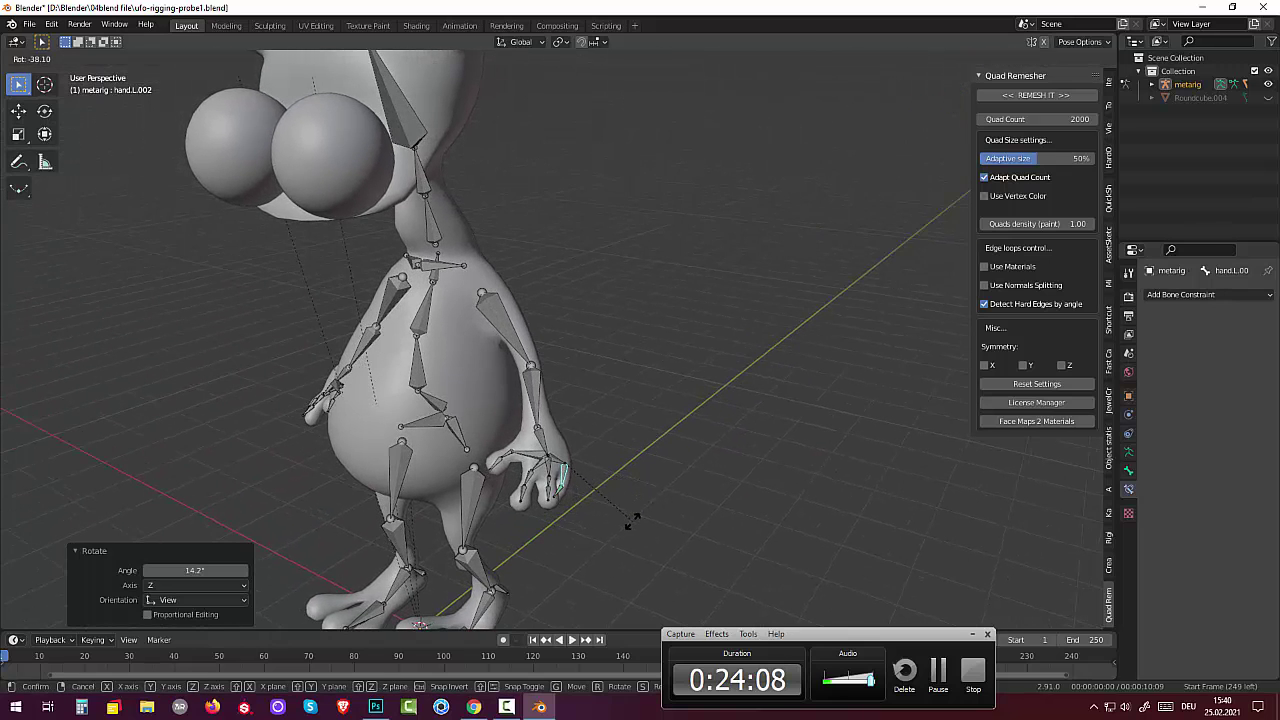
{"action": "left_click", "coordinate": [716, 509]}
{"action": "mouse_move", "coordinate": [701, 508]}
{"action": "middle_mouse_down"}
{"action": "mouse_move", "coordinate": [749, 498]}
{"action": "mouse_move", "coordinate": [713, 500]}
{"action": "mouse_move", "coordinate": [696, 479]}
{"action": "mouse_move", "coordinate": [670, 485]}
{"action": "mouse_move", "coordinate": [524, 438]}
{"action": "middle_mouse_up"}
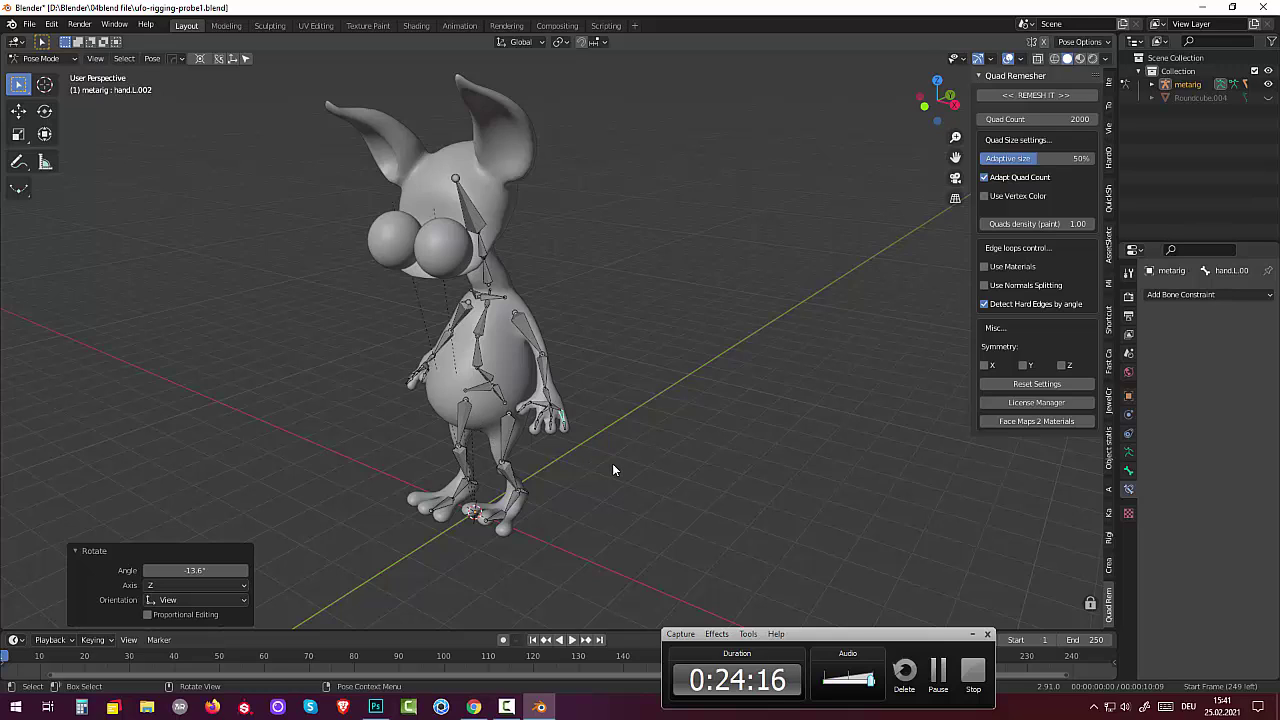
{"action": "left_click", "coordinate": [441, 260]}
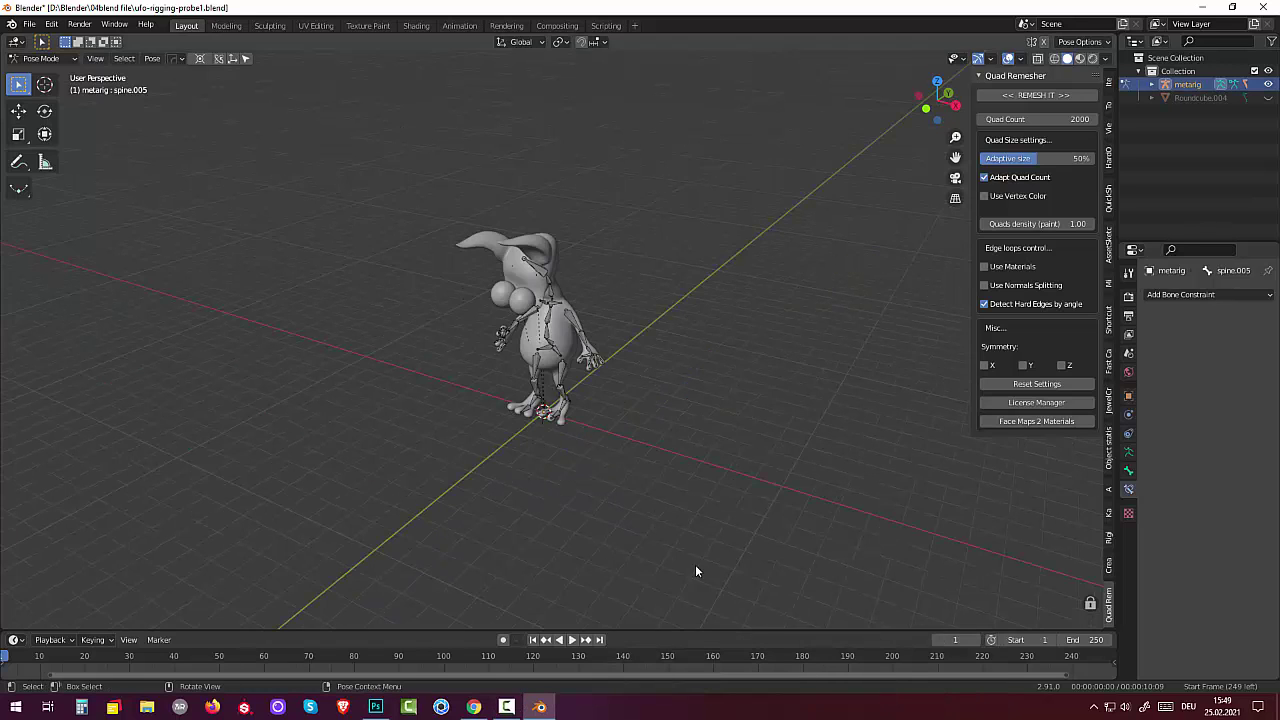
Step: Zoom in and trackball-rotate finger bone hand.L.003 to test its bend
{"action": "scroll", "coordinate": [650, 545], "scroll_direction": "up", "scroll_amount": 4}
{"action": "scroll", "coordinate": [609, 525], "scroll_direction": "up", "scroll_amount": 1}
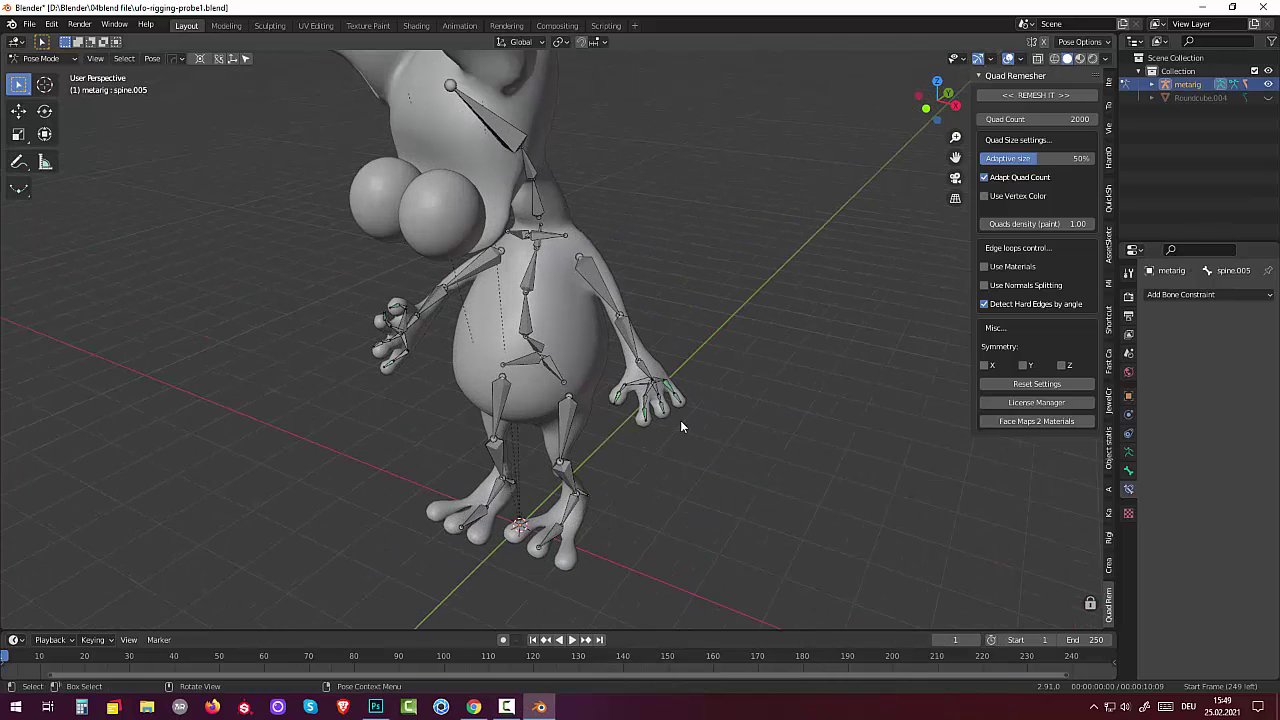
{"action": "left_click", "coordinate": [673, 392]}
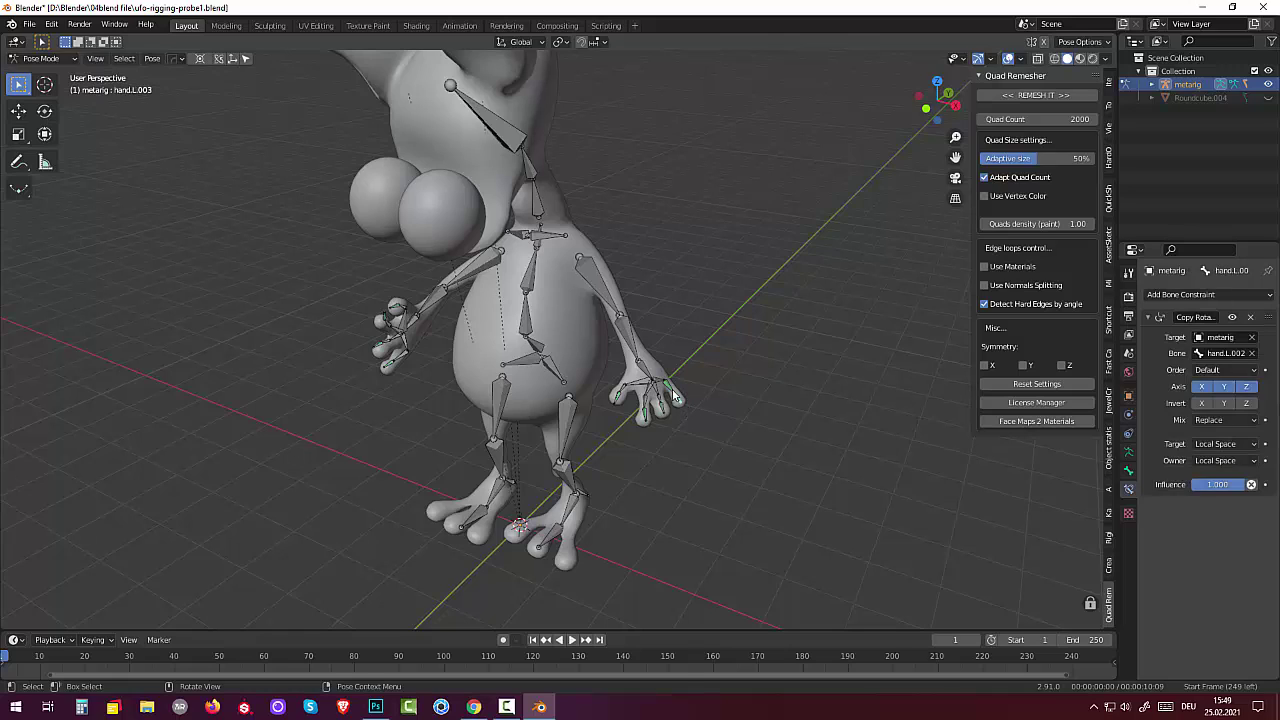
{"action": "key", "text": "r"}
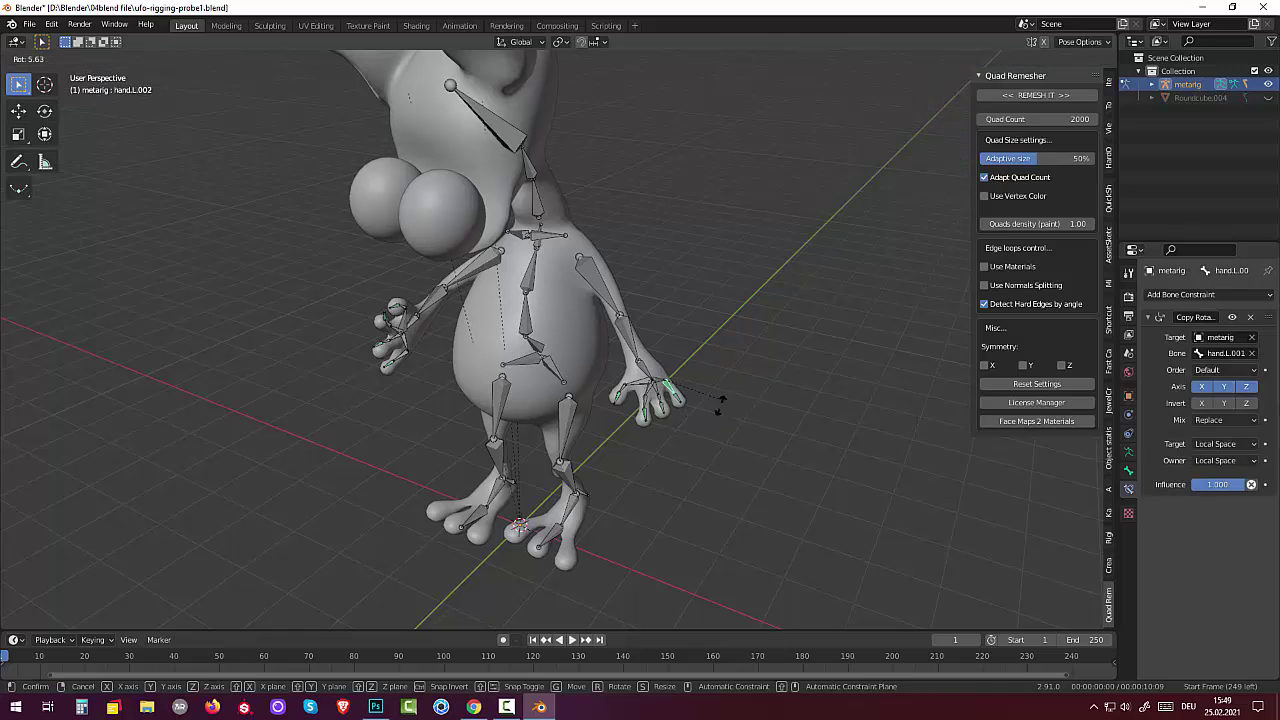
{"action": "key", "text": "r"}
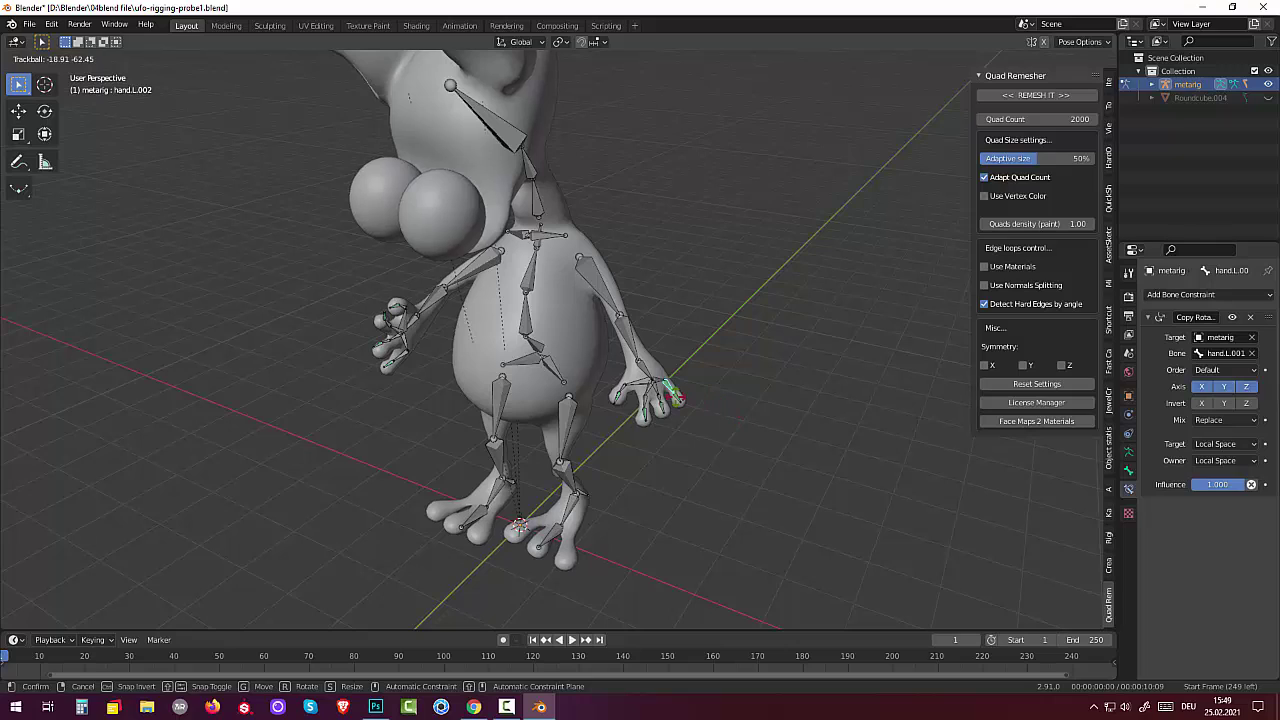
{"action": "left_click", "coordinate": [699, 405]}
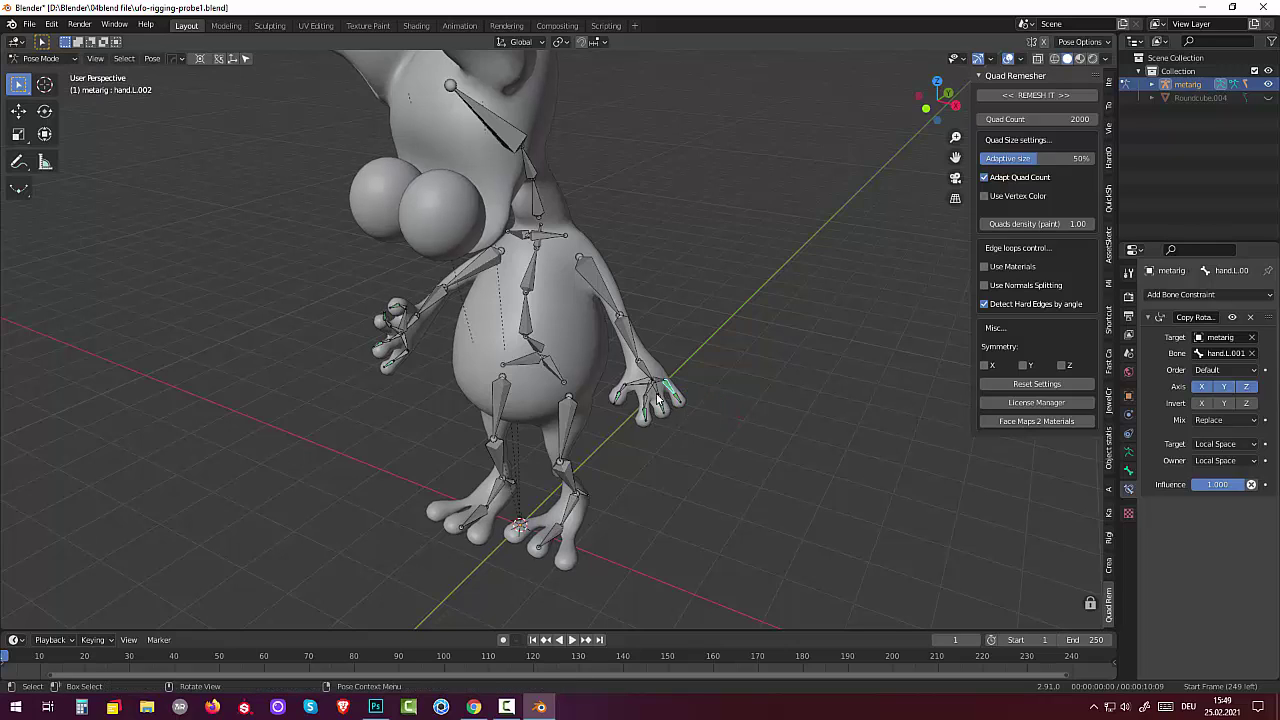
Step: Rotate finger bones hand.L.013 and hand.L.010 to curl those fingers
{"action": "left_click", "coordinate": [623, 386]}
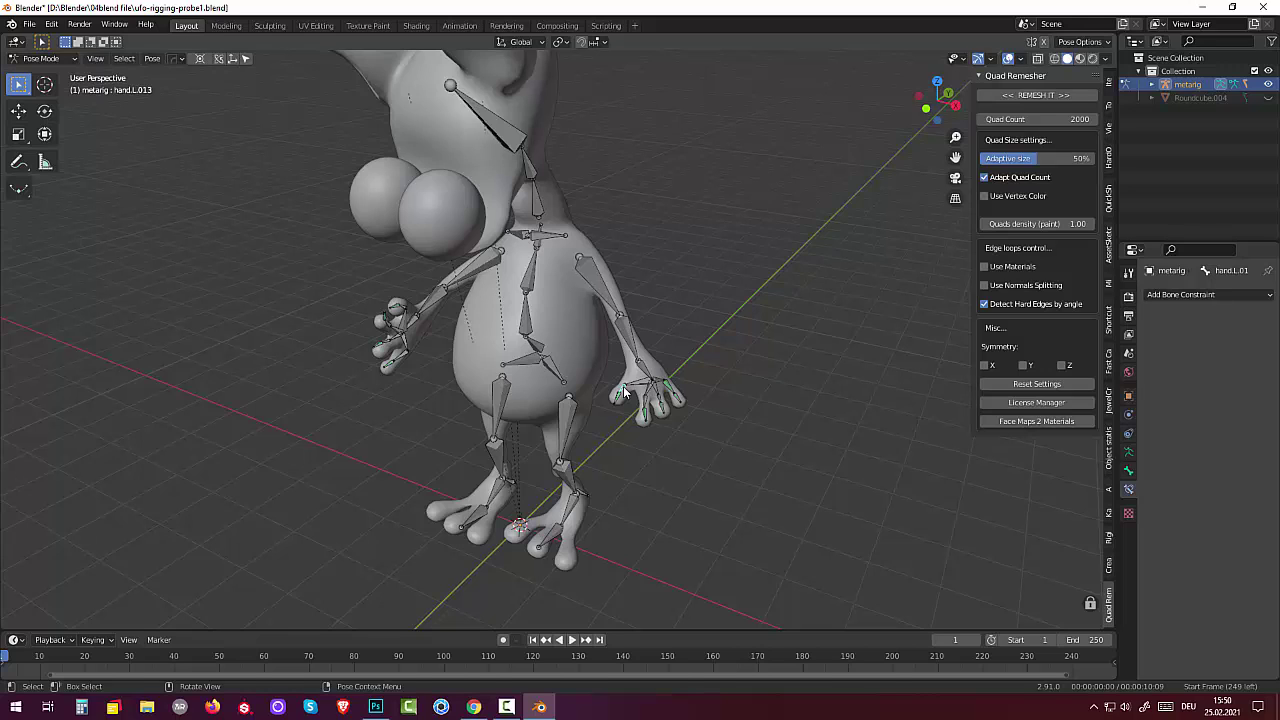
{"action": "key", "text": "r"}
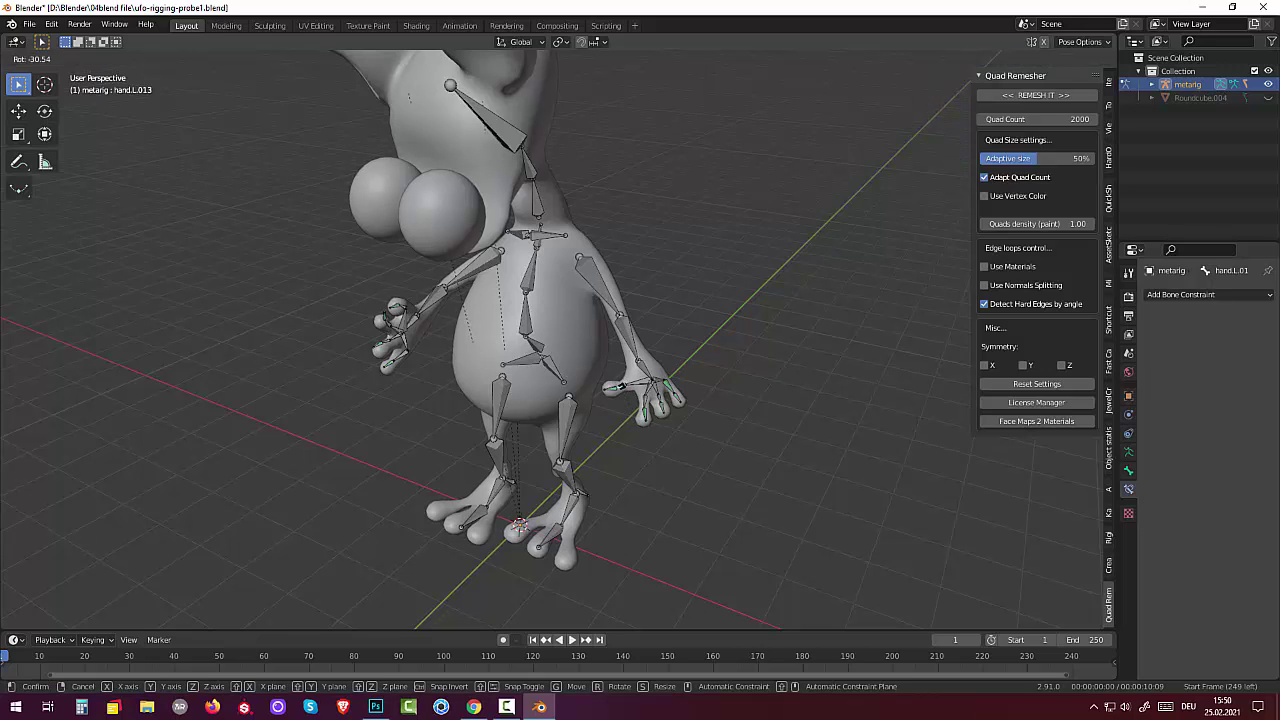
{"action": "left_click", "coordinate": [775, 435]}
{"action": "middle_click_drag", "start_coordinate": [775, 435], "coordinate": [724, 370]}
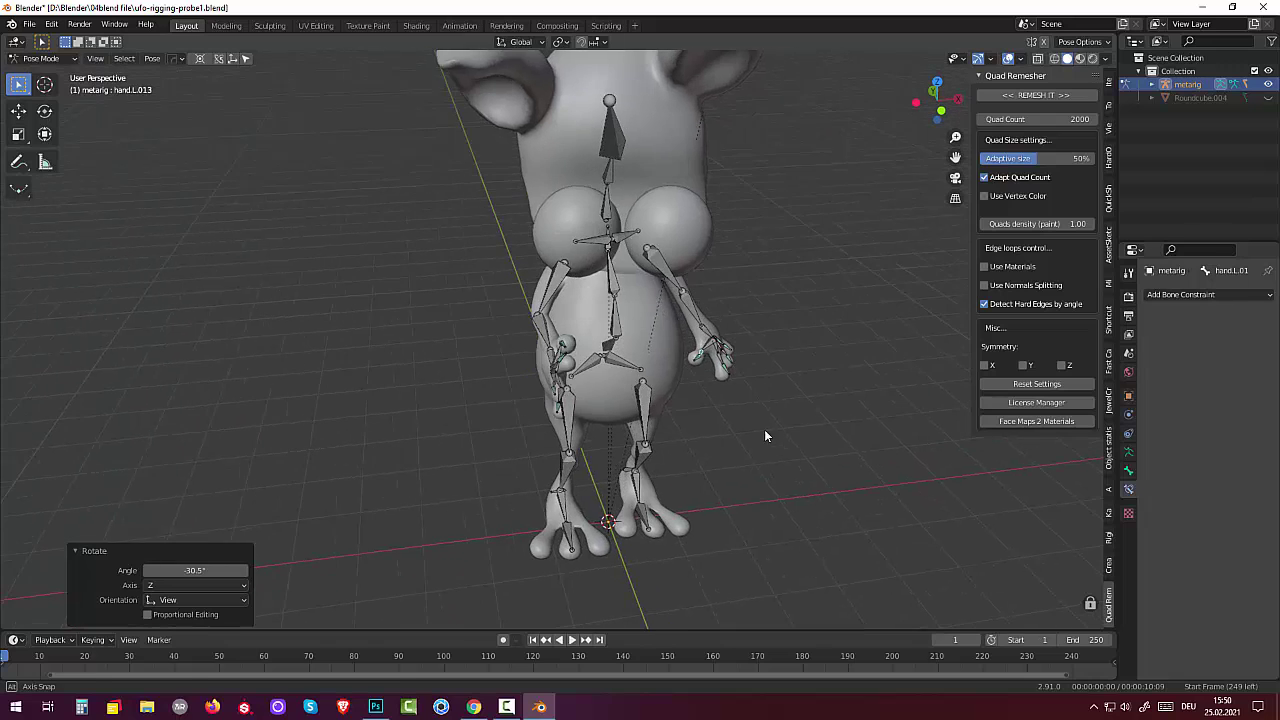
{"action": "left_click", "coordinate": [722, 362]}
{"action": "key", "text": "r"}
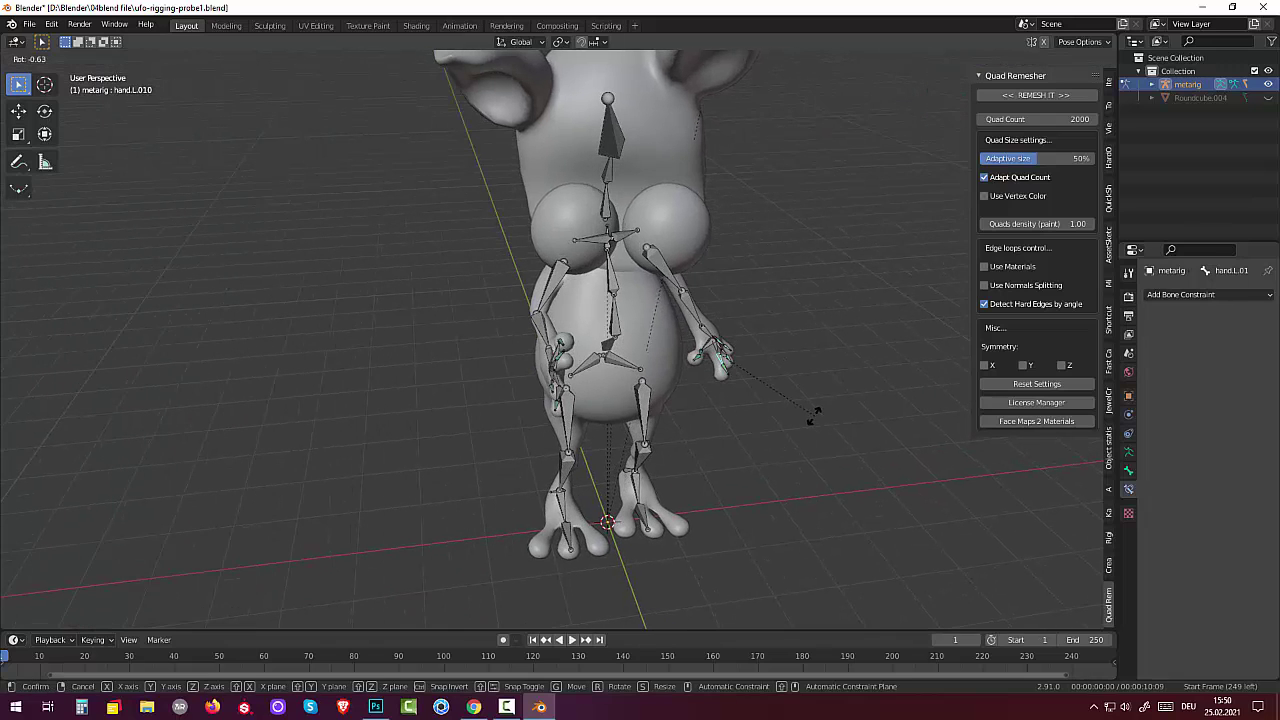
{"action": "left_click", "coordinate": [777, 428]}
{"action": "mouse_move", "coordinate": [777, 428]}
{"action": "middle_mouse_down"}
{"action": "mouse_move", "coordinate": [689, 456]}
{"action": "mouse_move", "coordinate": [669, 429]}
{"action": "mouse_move", "coordinate": [740, 412]}
{"action": "middle_mouse_up"}
Step: Rotate hand.L.005 by −12.9° and hand.L.002 to −9.64° as finger curl tests
{"action": "left_click", "coordinate": [650, 393]}
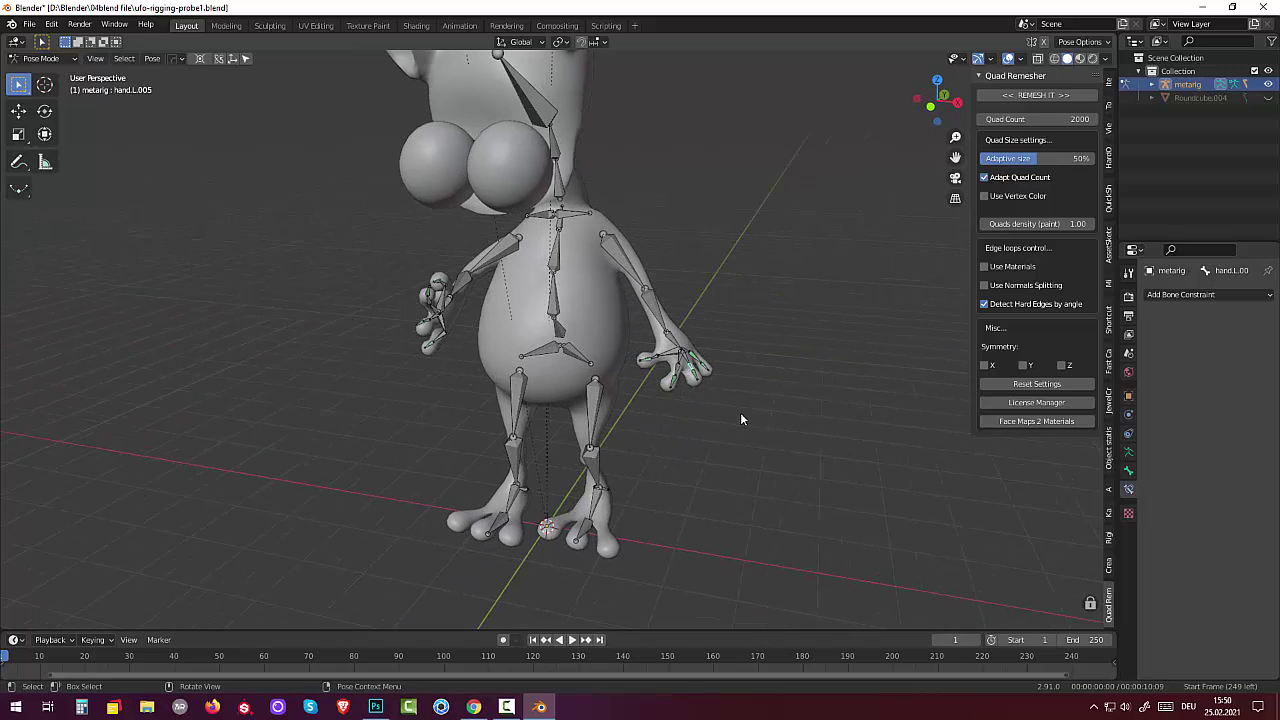
{"action": "key", "text": "r"}
{"action": "left_click", "coordinate": [730, 414]}
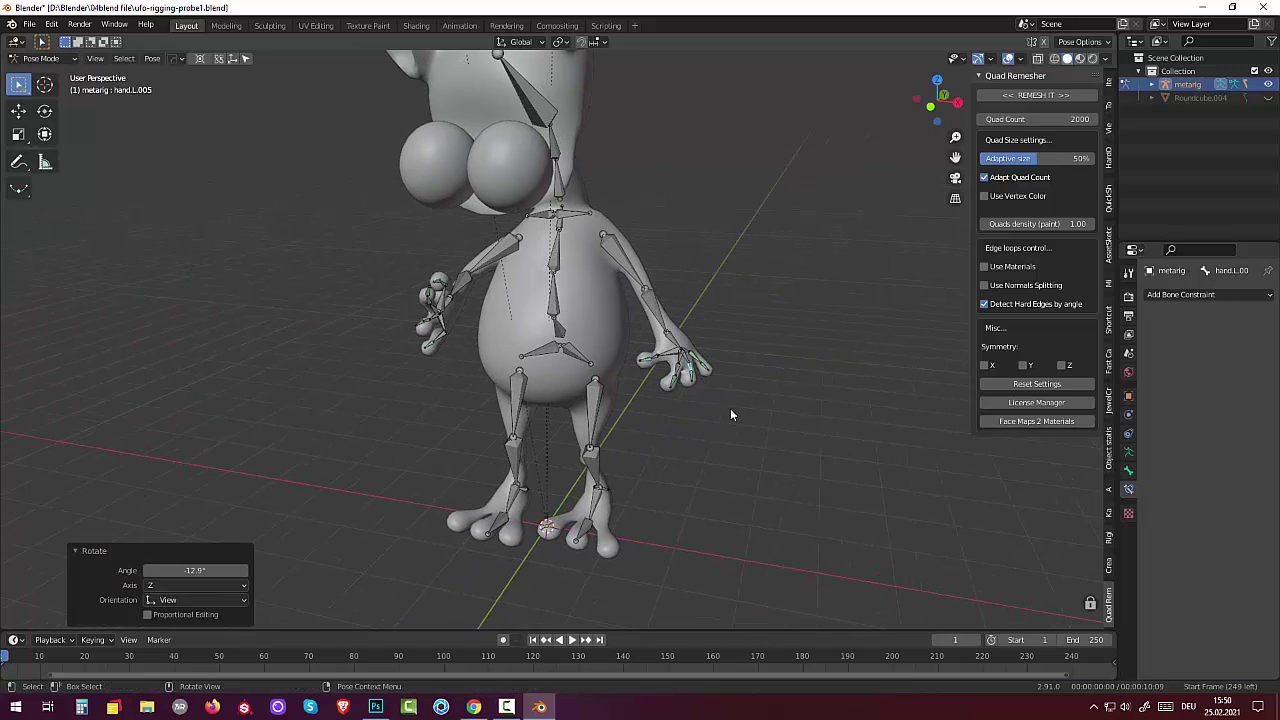
{"action": "left_click", "coordinate": [699, 366]}
{"action": "key", "text": "r"}
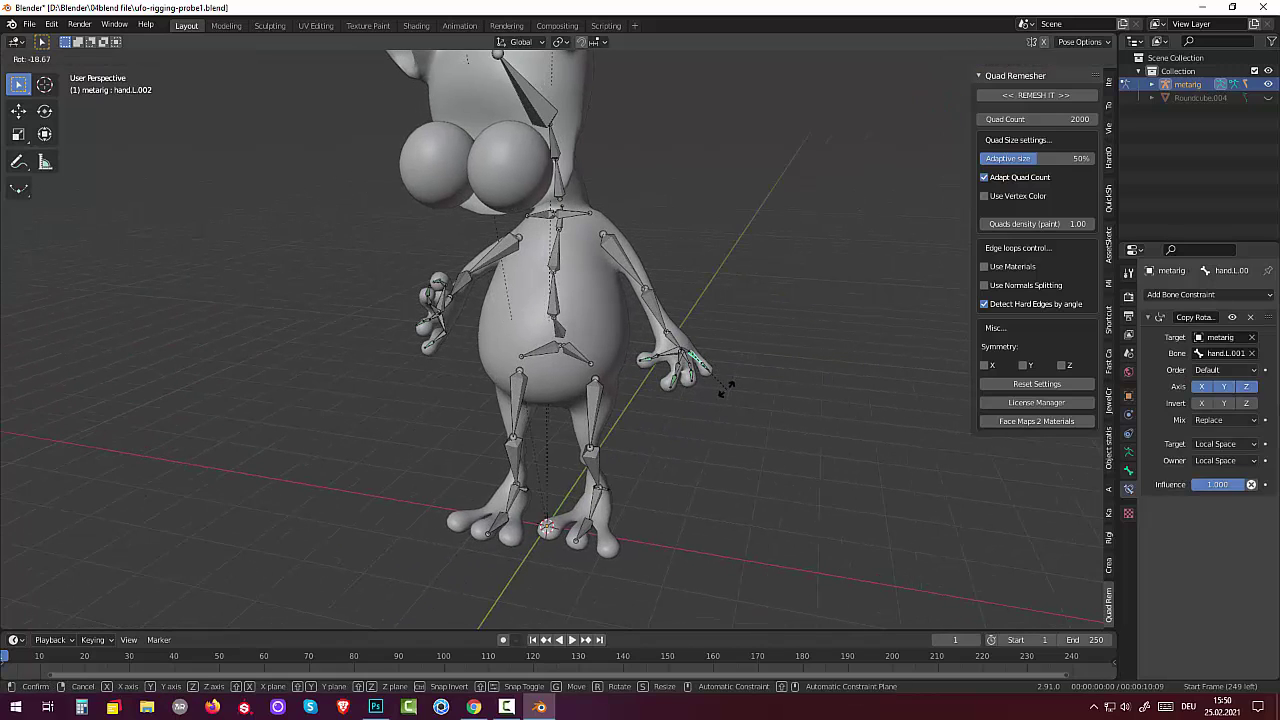
{"action": "left_click", "coordinate": [757, 365]}
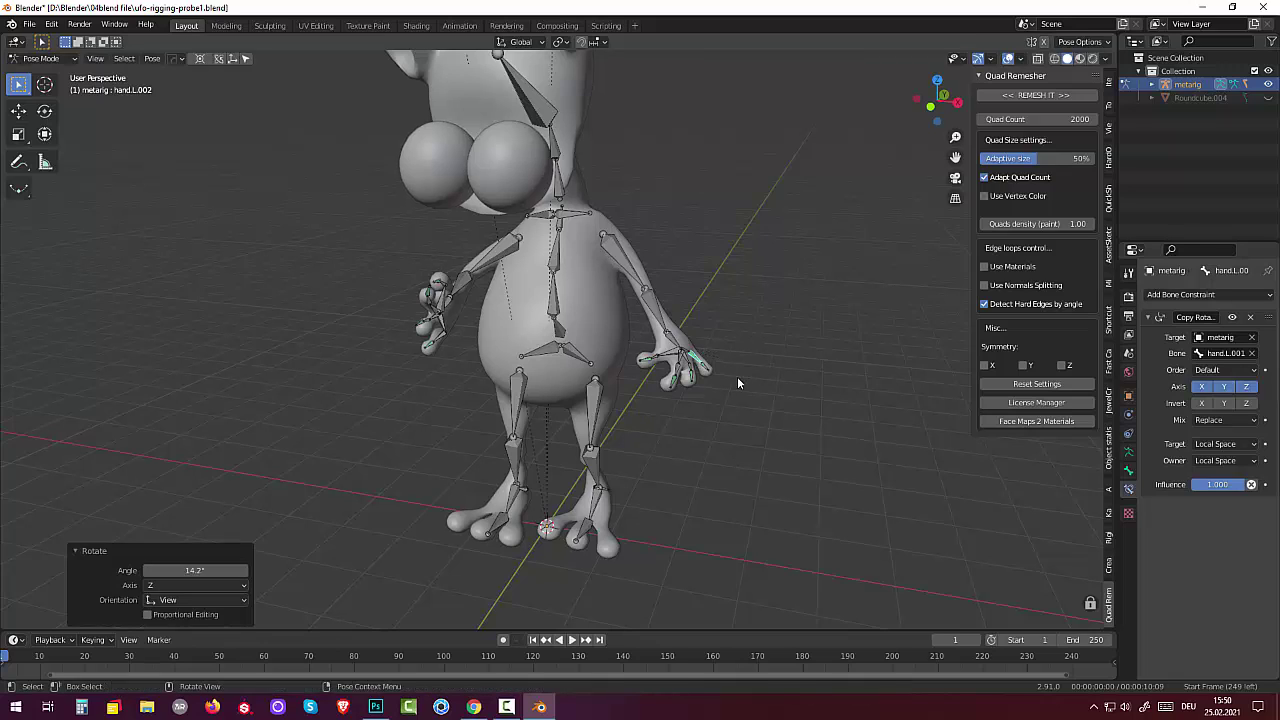
{"action": "key", "text": "r"}
{"action": "left_click", "coordinate": [740, 394]}
Step: Give hand.L.003 another Copy Rotation constraint following hand.L.002
{"action": "left_click", "coordinate": [700, 366]}
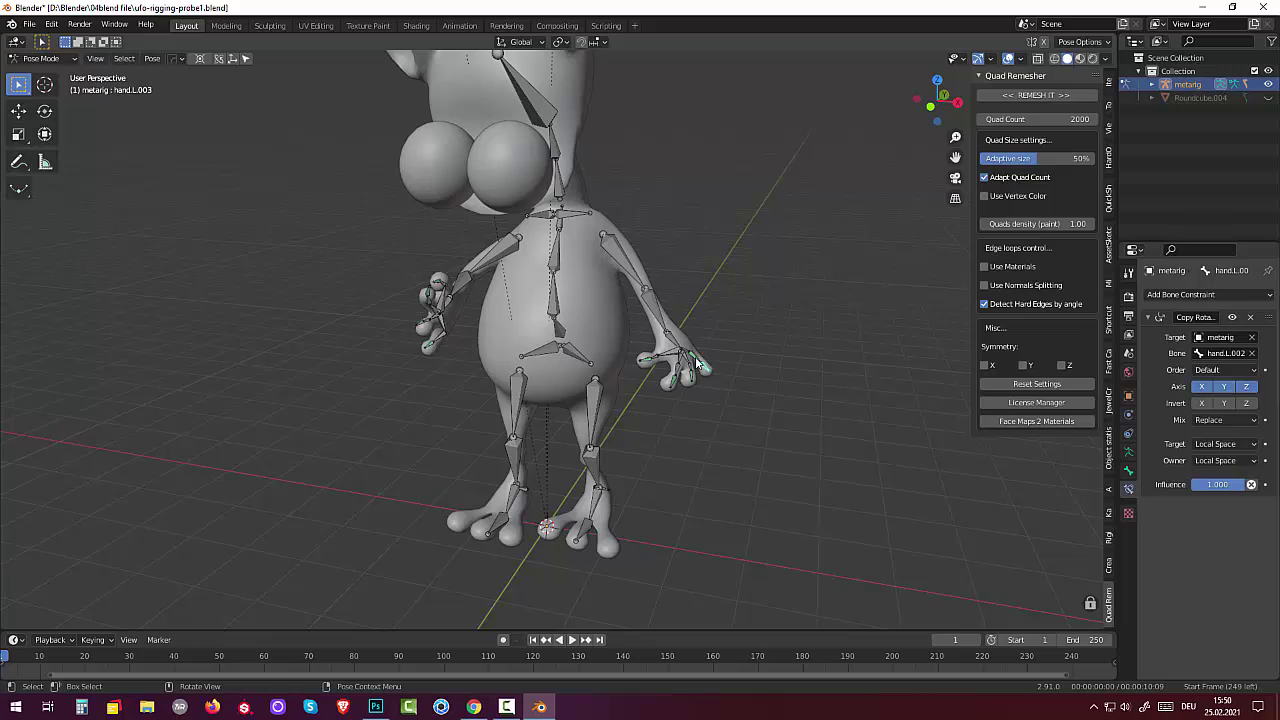
{"action": "key", "text": "shift"}
{"action": "key", "text": "ctrl"}
{"action": "key", "text": "ctrl+shift+c"}
{"action": "left_click", "coordinate": [714, 379]}
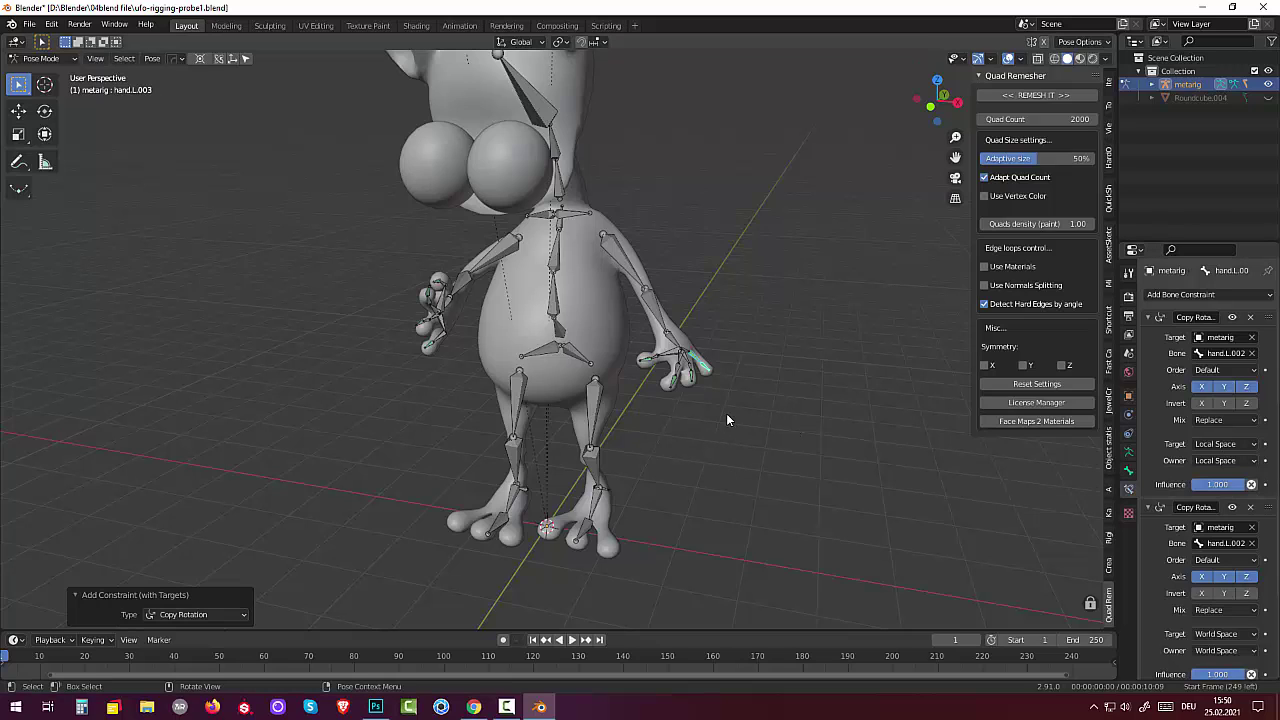
{"action": "left_click", "coordinate": [703, 370]}
{"action": "left_click", "coordinate": [699, 364]}
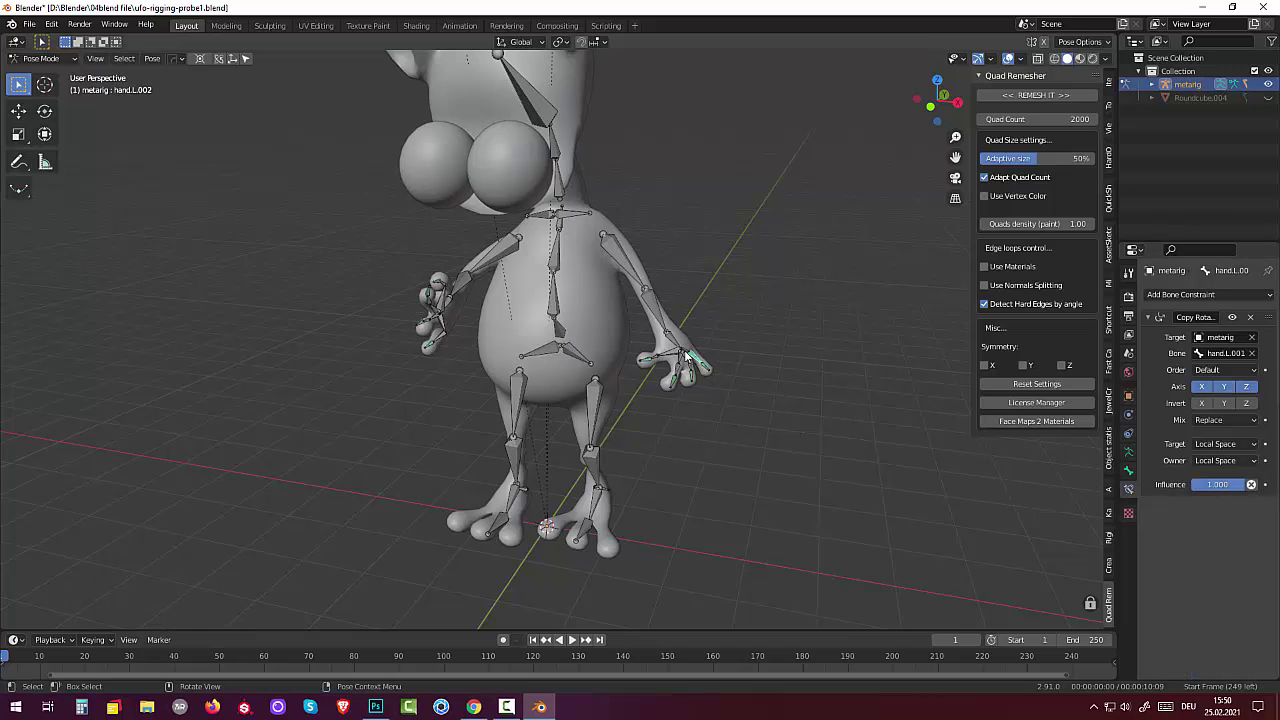
Step: Select finger bone hand.L.012 and orbit around the character to inspect the curled fingers
{"action": "left_click", "coordinate": [686, 353]}
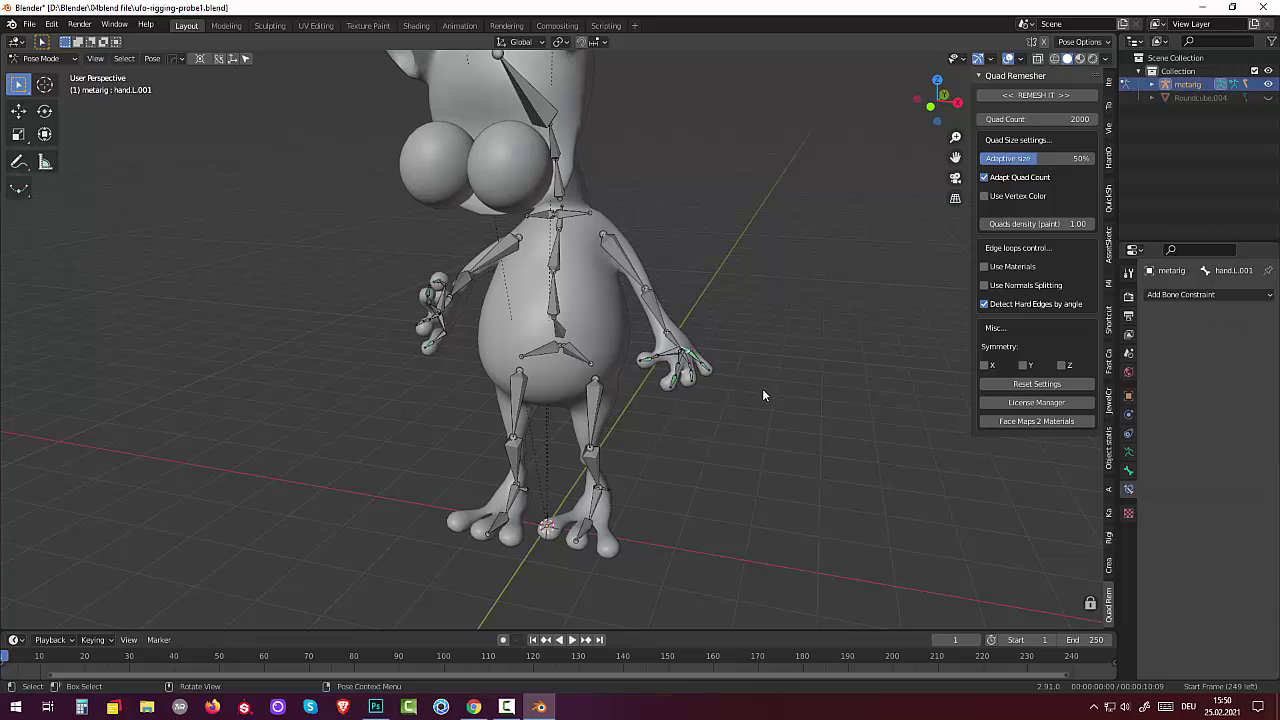
{"action": "mouse_move", "coordinate": [762, 388]}
{"action": "middle_mouse_down"}
{"action": "mouse_move", "coordinate": [741, 431]}
{"action": "mouse_move", "coordinate": [712, 379]}
{"action": "mouse_move", "coordinate": [642, 353]}
{"action": "mouse_move", "coordinate": [594, 357]}
{"action": "mouse_move", "coordinate": [631, 446]}
{"action": "mouse_move", "coordinate": [753, 404]}
{"action": "mouse_move", "coordinate": [770, 383]}
{"action": "middle_mouse_up"}
{"action": "mouse_move", "coordinate": [676, 458]}
{"action": "middle_mouse_down"}
{"action": "mouse_move", "coordinate": [815, 465]}
{"action": "mouse_move", "coordinate": [837, 446]}
{"action": "middle_mouse_up"}
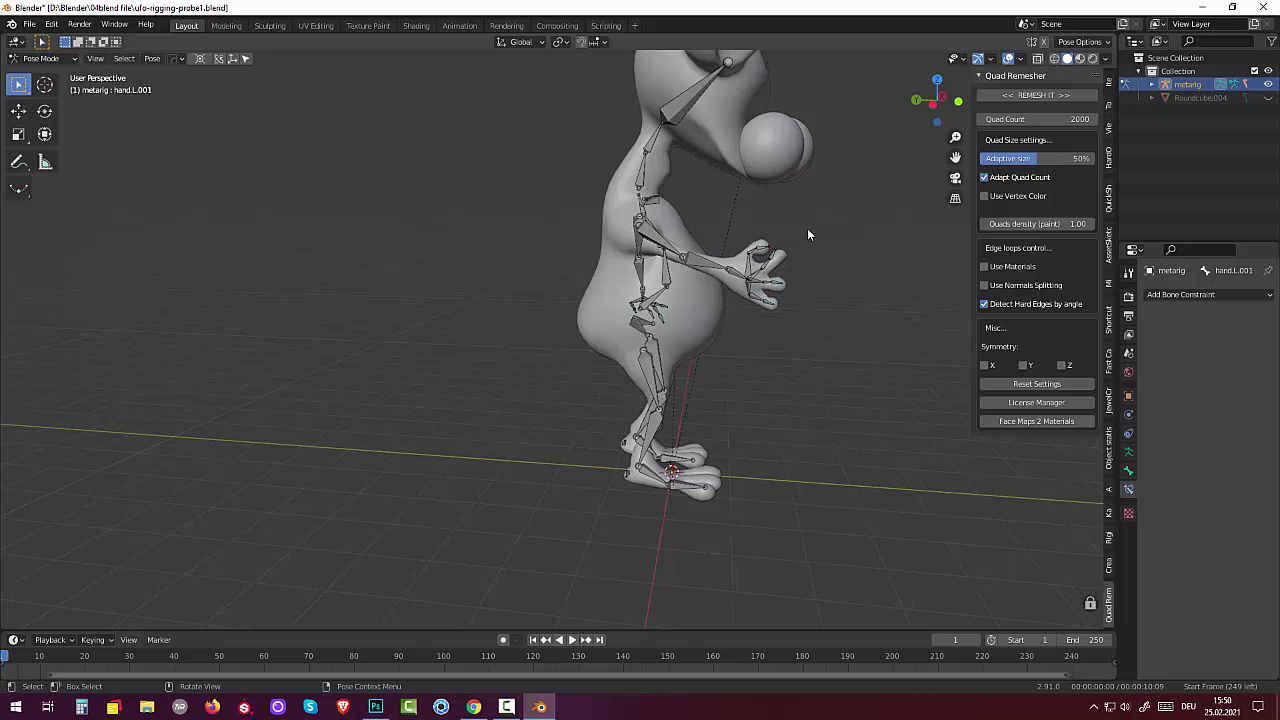
{"action": "middle_click_drag", "start_coordinate": [807, 228], "coordinate": [757, 259]}
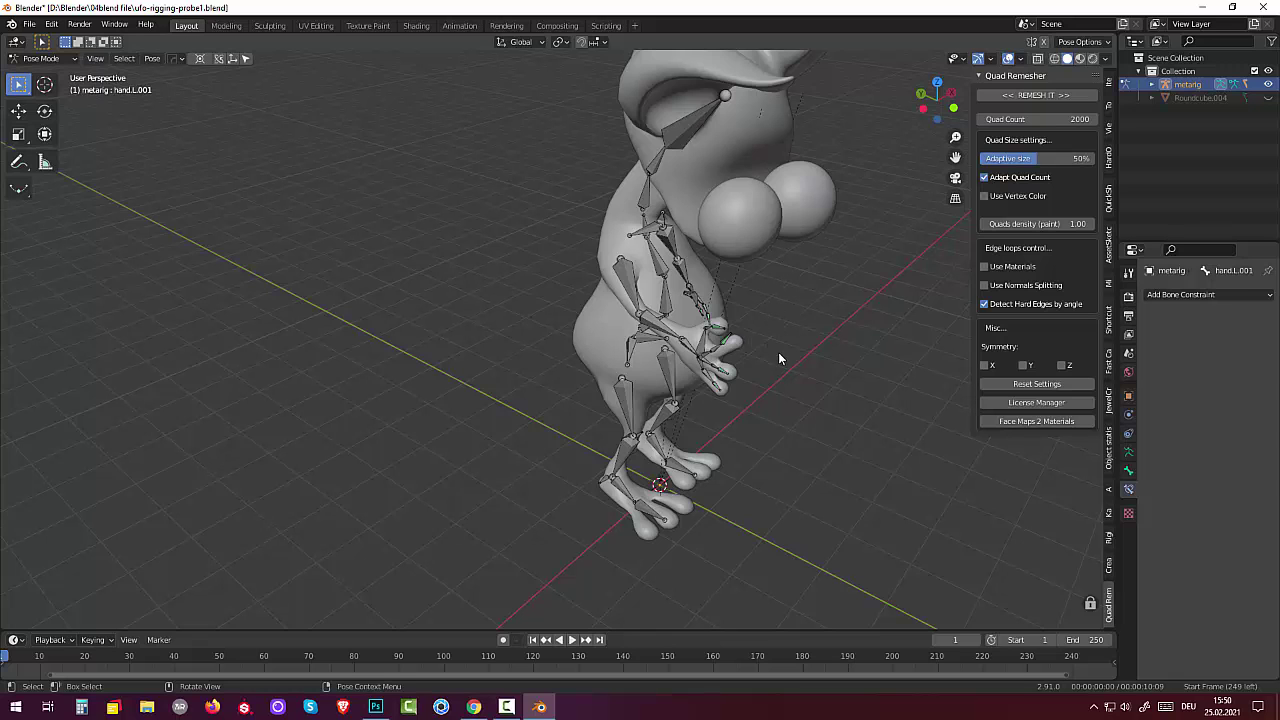
{"action": "mouse_move", "coordinate": [778, 352]}
{"action": "middle_mouse_down"}
{"action": "mouse_move", "coordinate": [685, 338]}
{"action": "mouse_move", "coordinate": [559, 383]}
{"action": "middle_mouse_up"}
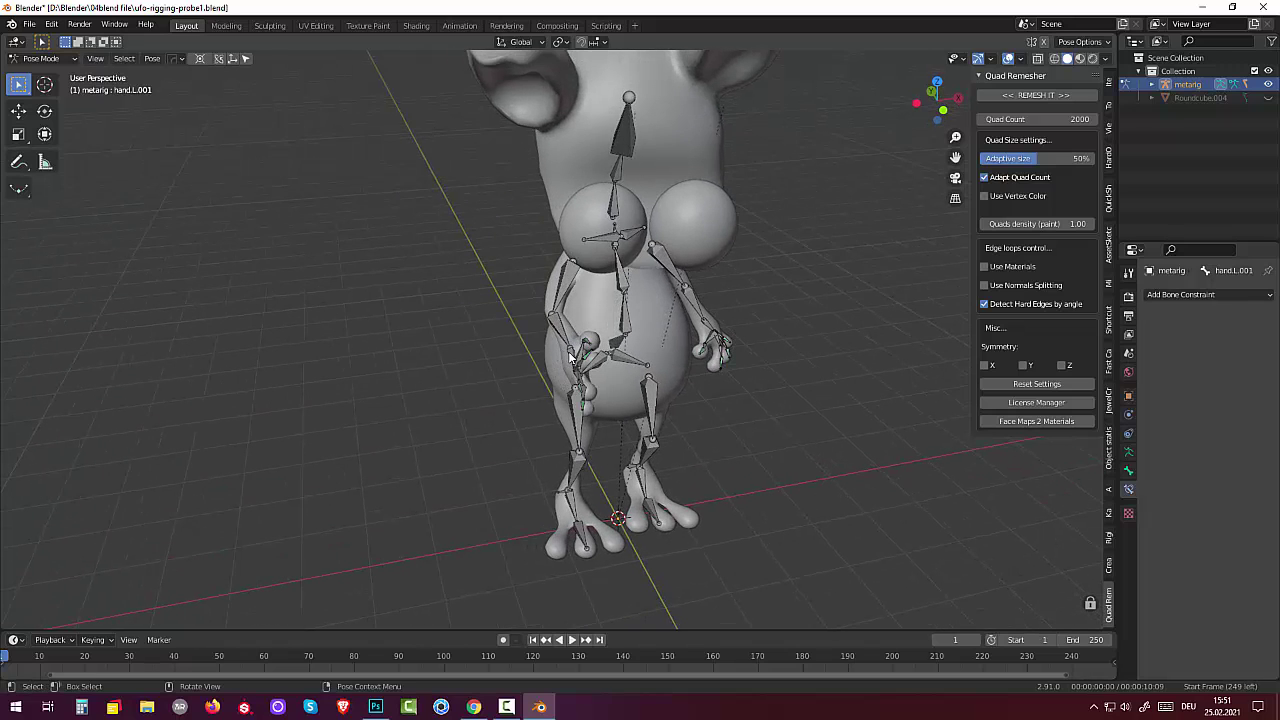
Step: Rotate the right hand bone hand.R as a pose test
{"action": "left_click", "coordinate": [570, 354]}
{"action": "key", "text": "r"}
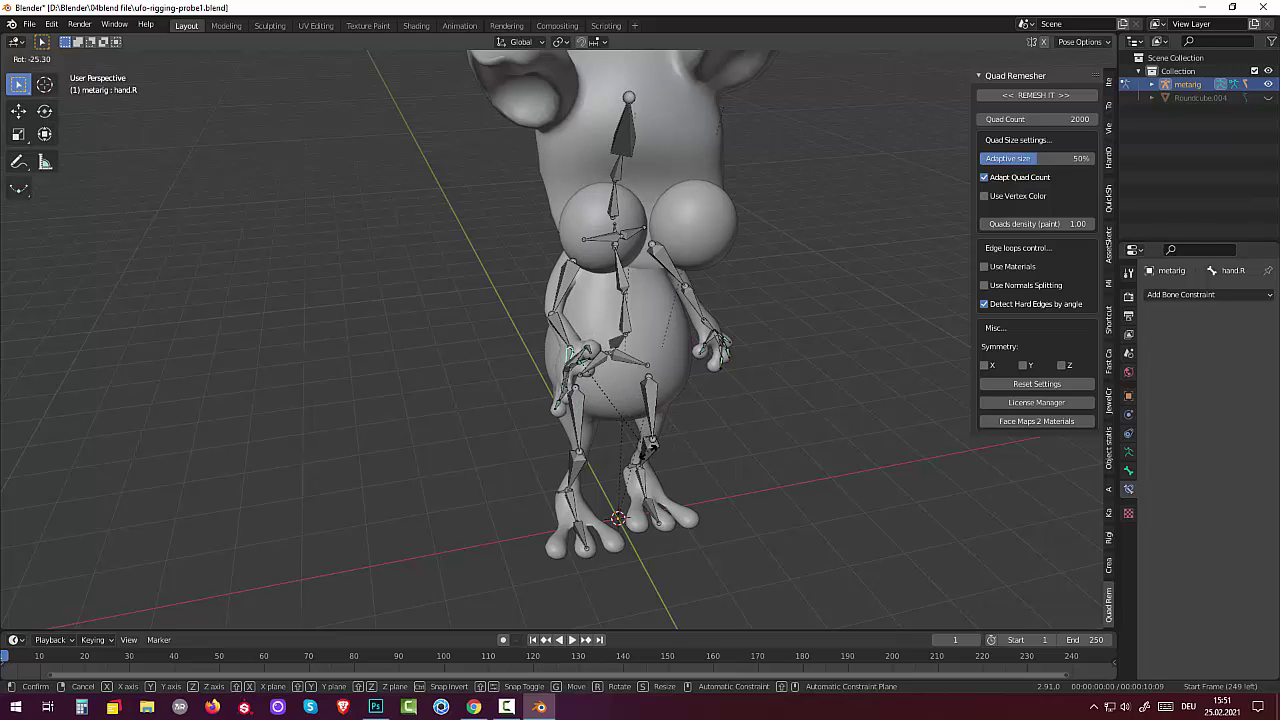
{"action": "left_click", "coordinate": [668, 429]}
{"action": "mouse_move", "coordinate": [668, 429]}
{"action": "middle_mouse_down"}
{"action": "mouse_move", "coordinate": [779, 416]}
{"action": "mouse_move", "coordinate": [831, 434]}
{"action": "mouse_move", "coordinate": [898, 397]}
{"action": "mouse_move", "coordinate": [680, 411]}
{"action": "middle_mouse_up"}
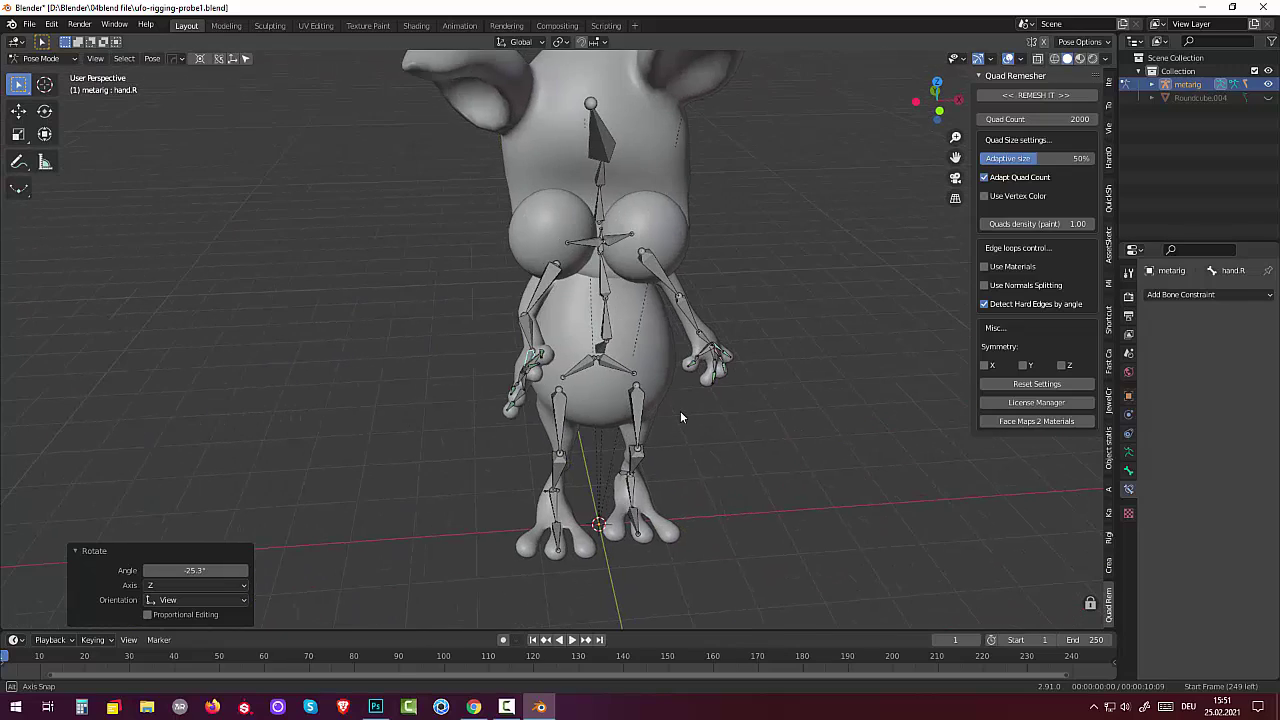
{"action": "middle_click_drag", "start_coordinate": [580, 413], "coordinate": [636, 460]}
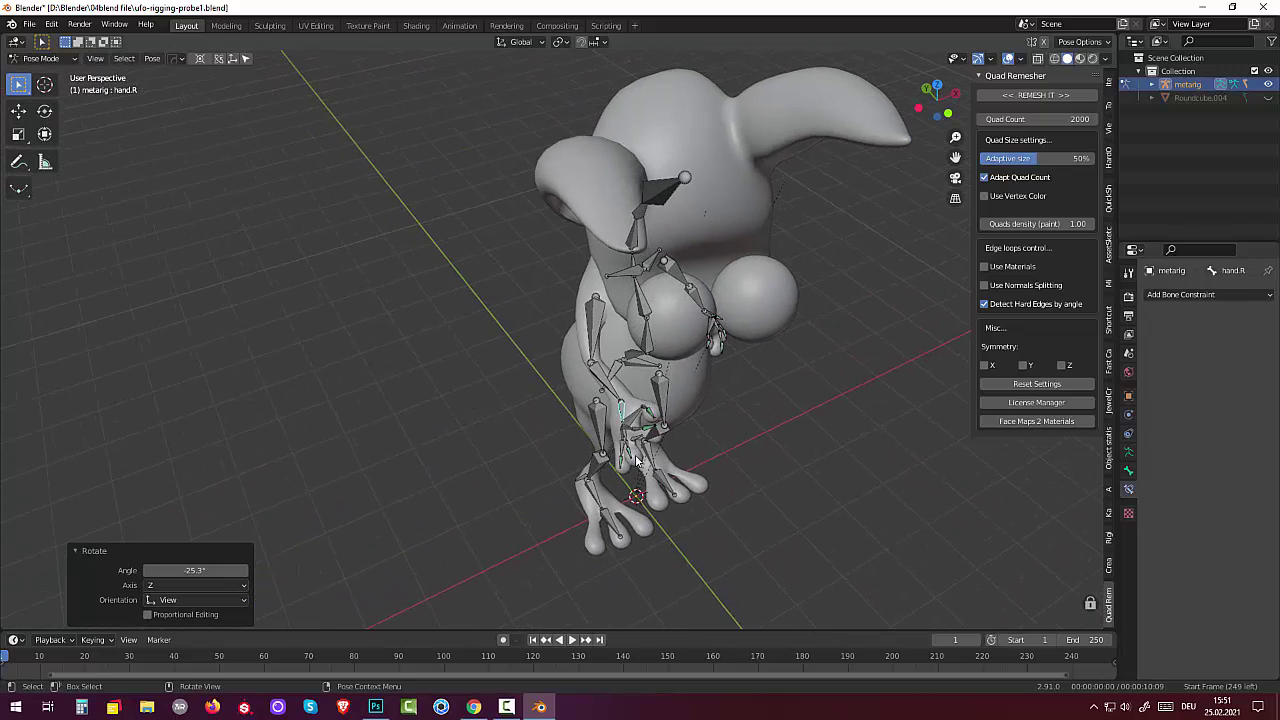
Step: Rotate right finger bone hand.R.006 to bend that finger
{"action": "left_click", "coordinate": [630, 455]}
{"action": "key", "text": "r"}
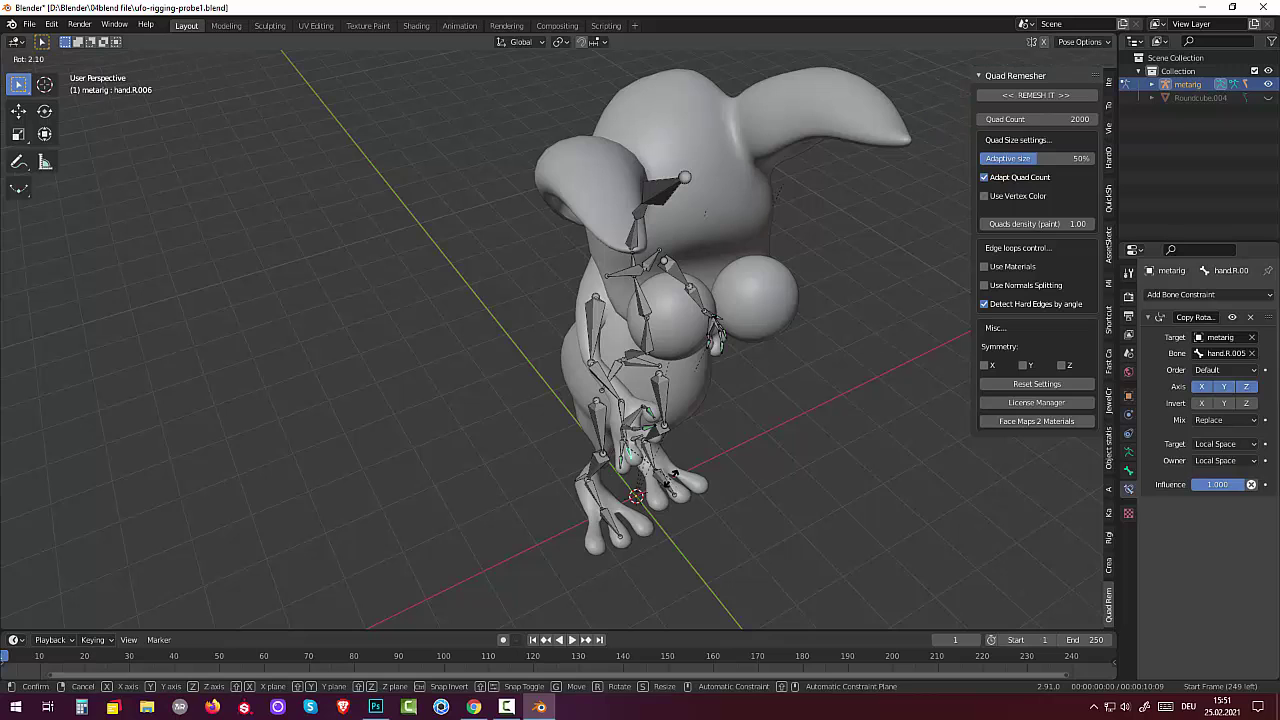
{"action": "left_click", "coordinate": [650, 482]}
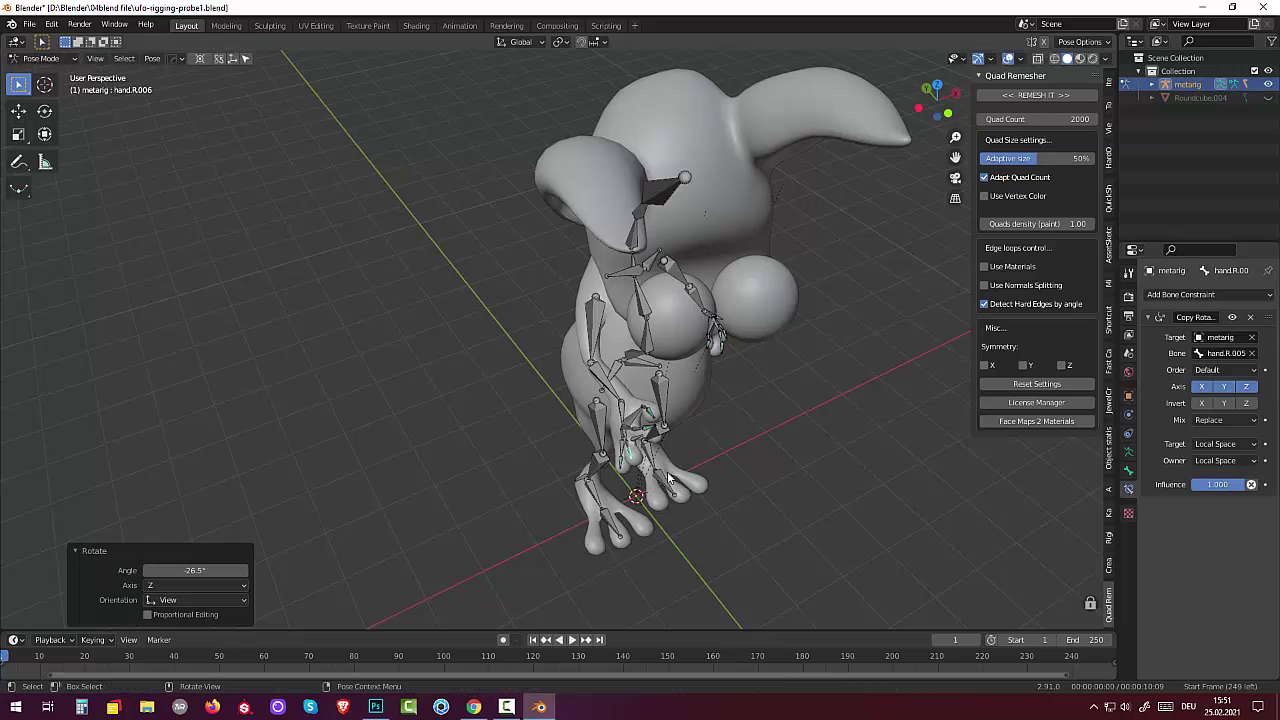
{"action": "middle_click_drag", "start_coordinate": [667, 471], "coordinate": [710, 430]}
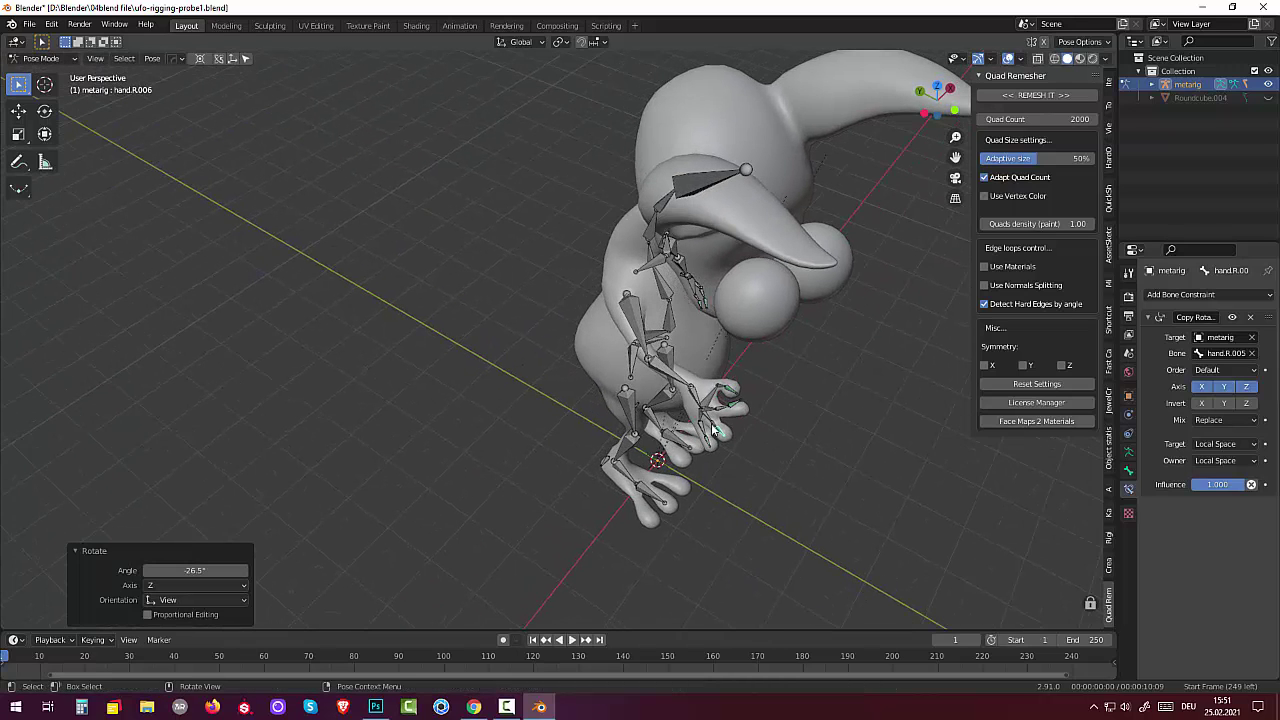
Step: Rotate finger bone hand.R.005 twice, ending at 7.73°, and check the hand from an oblique side
{"action": "left_click", "coordinate": [713, 428]}
{"action": "key", "text": "r"}
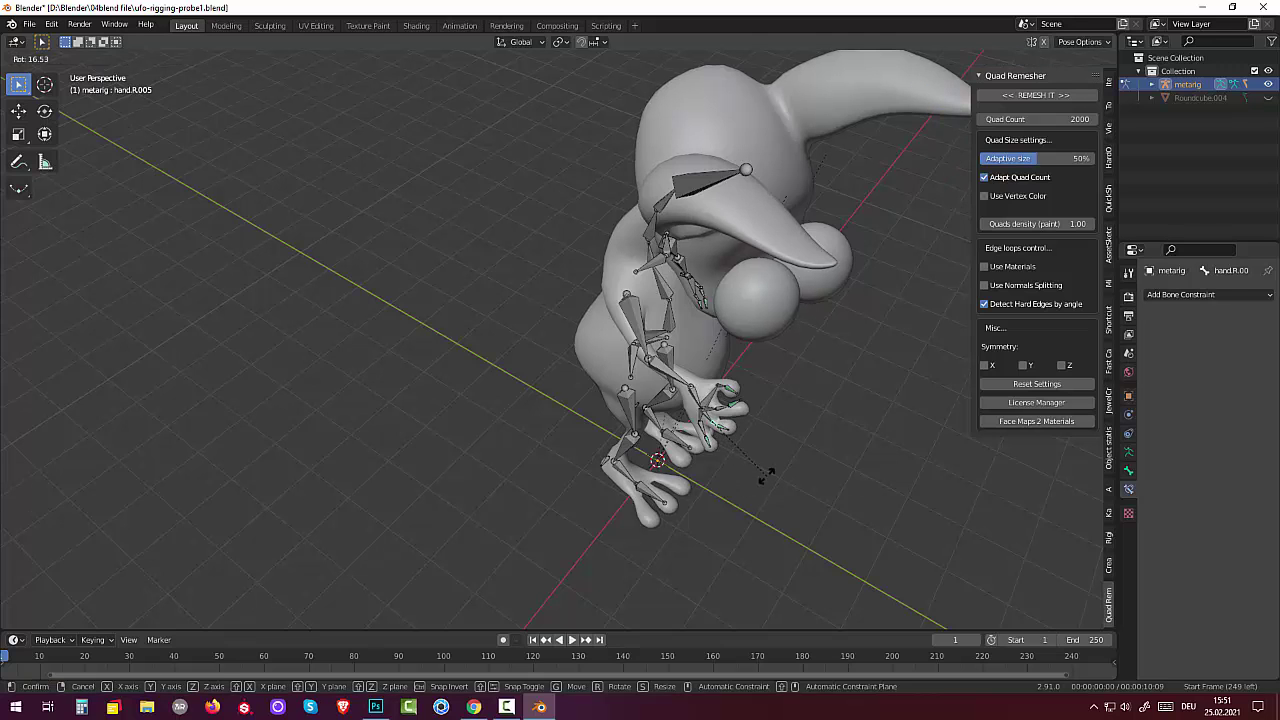
{"action": "left_click", "coordinate": [751, 480]}
{"action": "mouse_move", "coordinate": [751, 482]}
{"action": "middle_mouse_down"}
{"action": "mouse_move", "coordinate": [759, 506]}
{"action": "mouse_move", "coordinate": [712, 491]}
{"action": "mouse_move", "coordinate": [708, 472]}
{"action": "middle_mouse_up"}
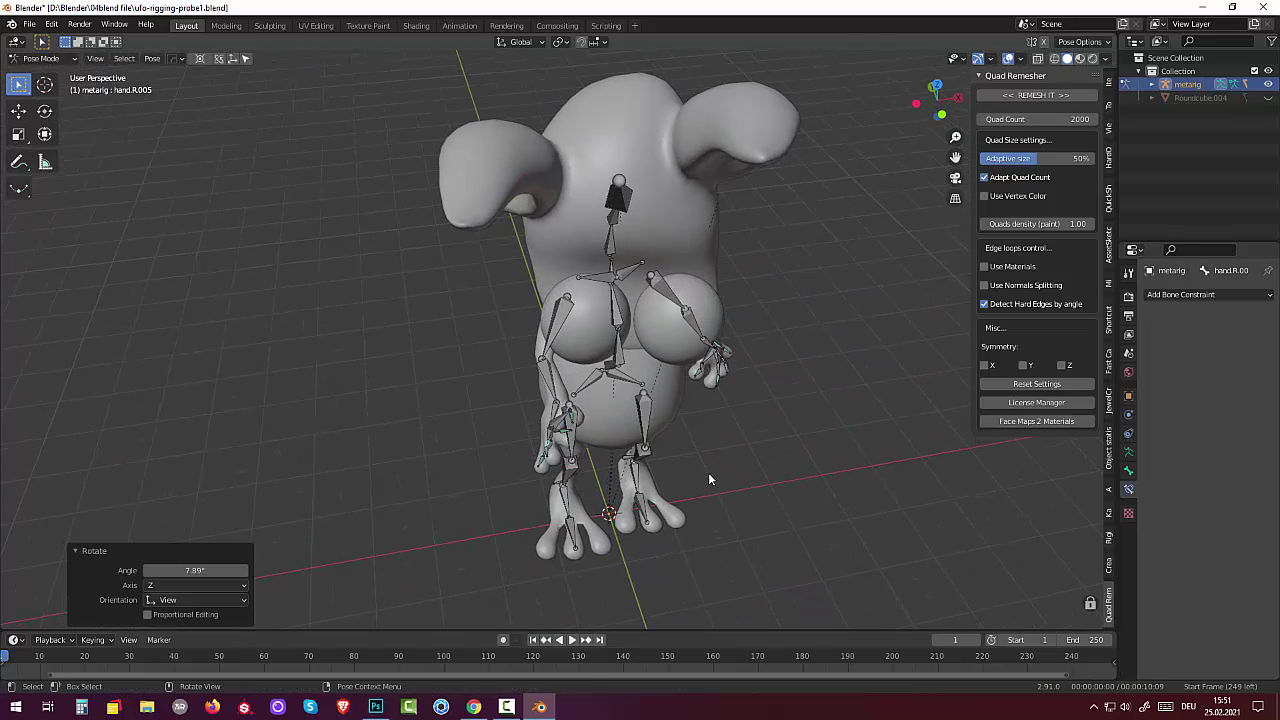
{"action": "key", "text": "r"}
{"action": "left_click", "coordinate": [741, 520]}
{"action": "mouse_move", "coordinate": [642, 511]}
{"action": "middle_mouse_down"}
{"action": "mouse_move", "coordinate": [528, 472]}
{"action": "mouse_move", "coordinate": [574, 475]}
{"action": "middle_mouse_up"}
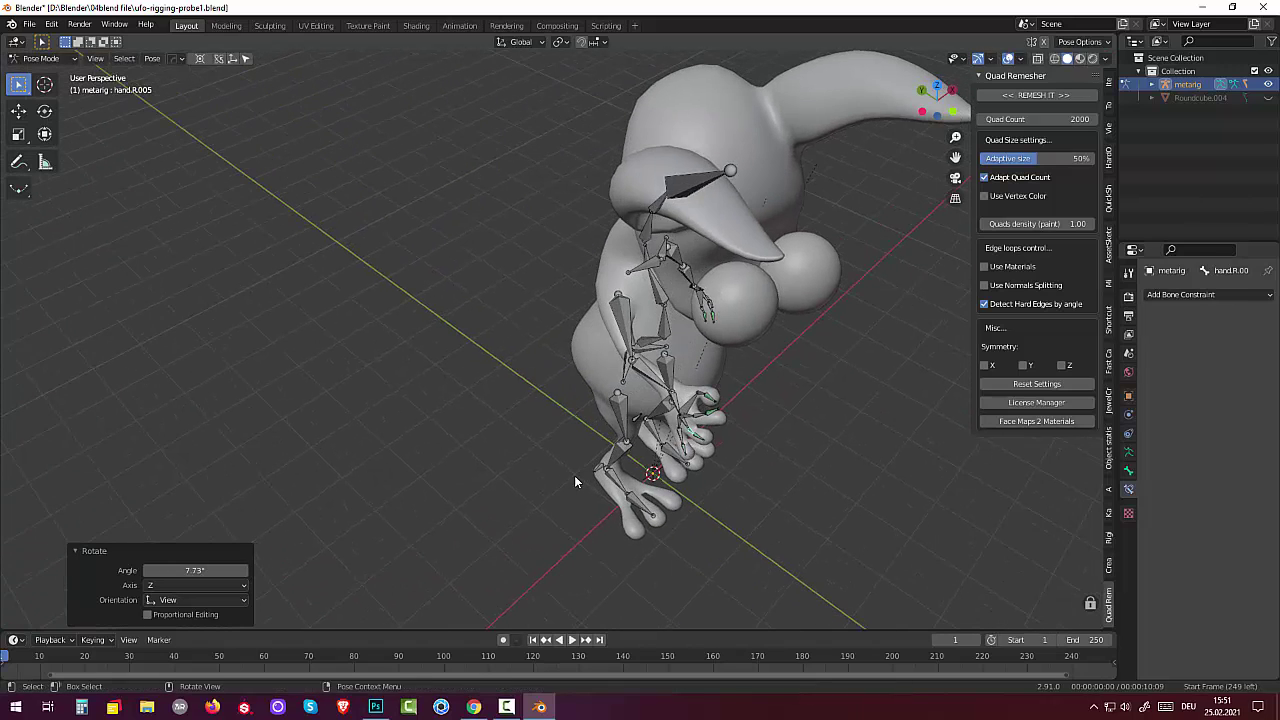
Step: Rotate finger bone hand.R.002 by −10.8° and view the character from the side
{"action": "left_click", "coordinate": [683, 437]}
{"action": "key", "text": "r"}
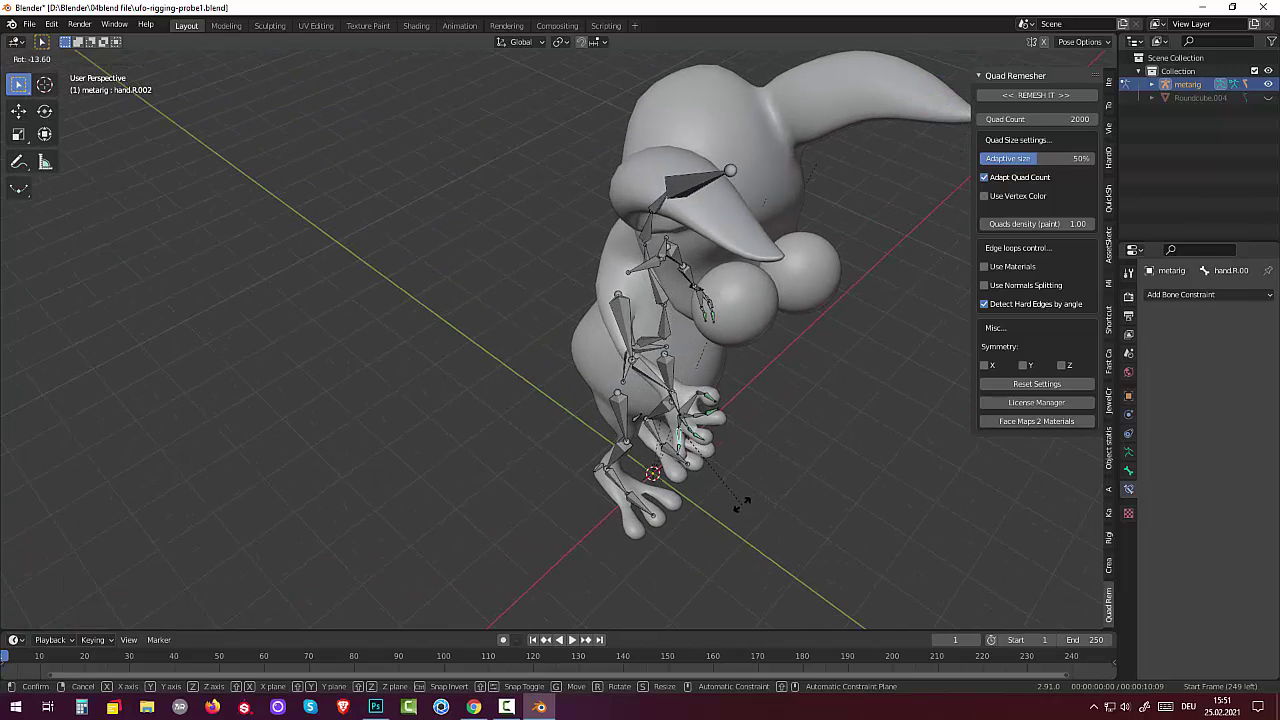
{"action": "left_click", "coordinate": [752, 504]}
{"action": "mouse_move", "coordinate": [752, 504]}
{"action": "middle_mouse_down"}
{"action": "mouse_move", "coordinate": [692, 474]}
{"action": "mouse_move", "coordinate": [594, 478]}
{"action": "mouse_move", "coordinate": [537, 449]}
{"action": "mouse_move", "coordinate": [542, 460]}
{"action": "middle_mouse_up"}
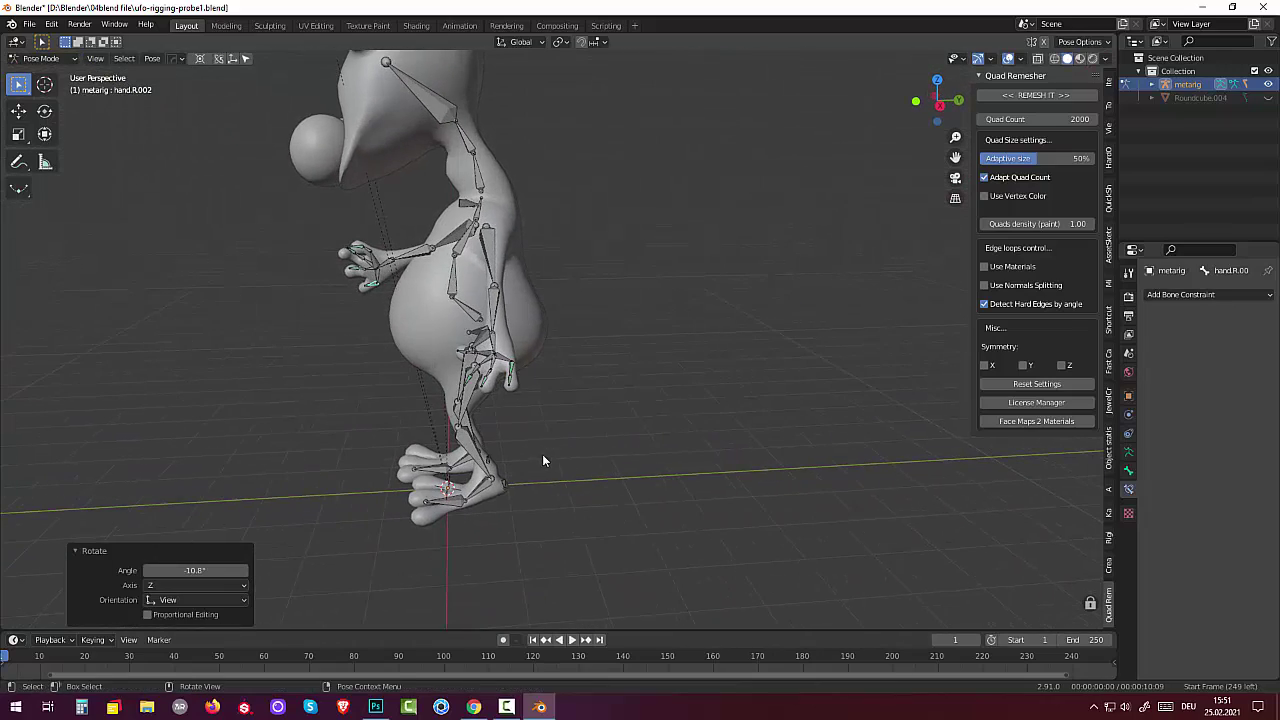
Step: Rotate shin.L by 16.3° and toe.L by 2.03°
{"action": "left_click", "coordinate": [472, 450]}
{"action": "key", "text": "r"}
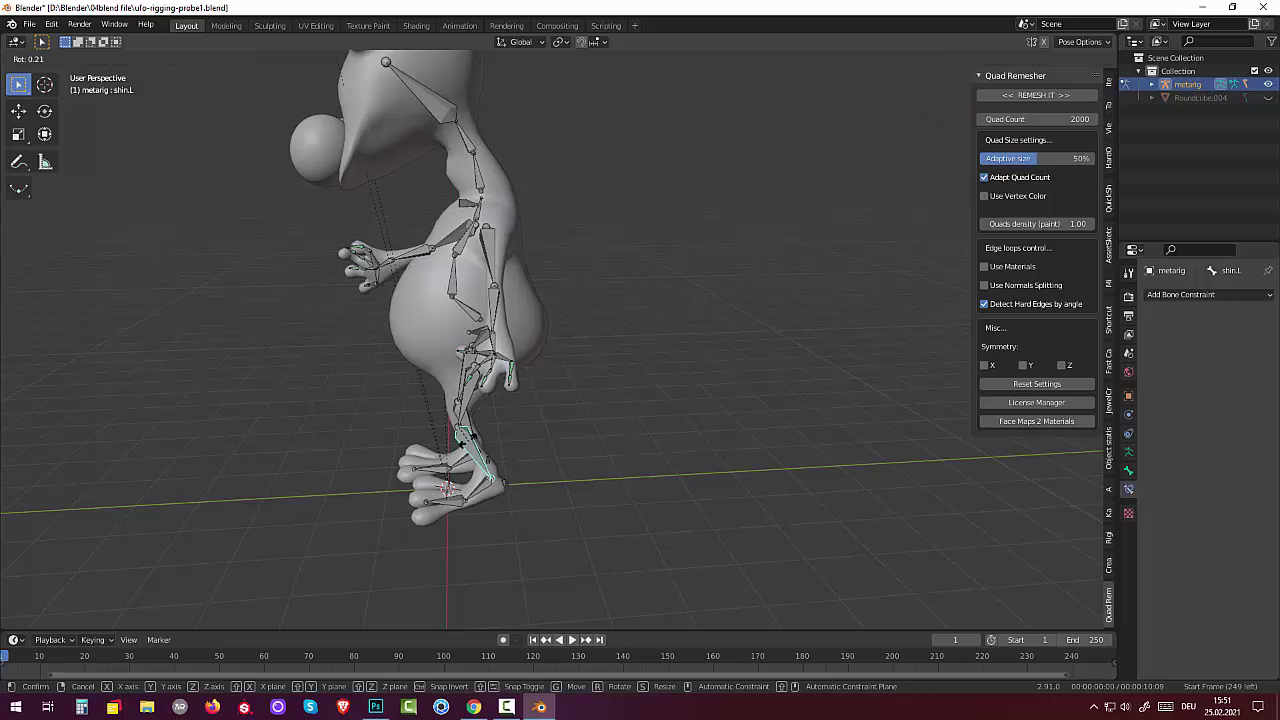
{"action": "left_click", "coordinate": [456, 505]}
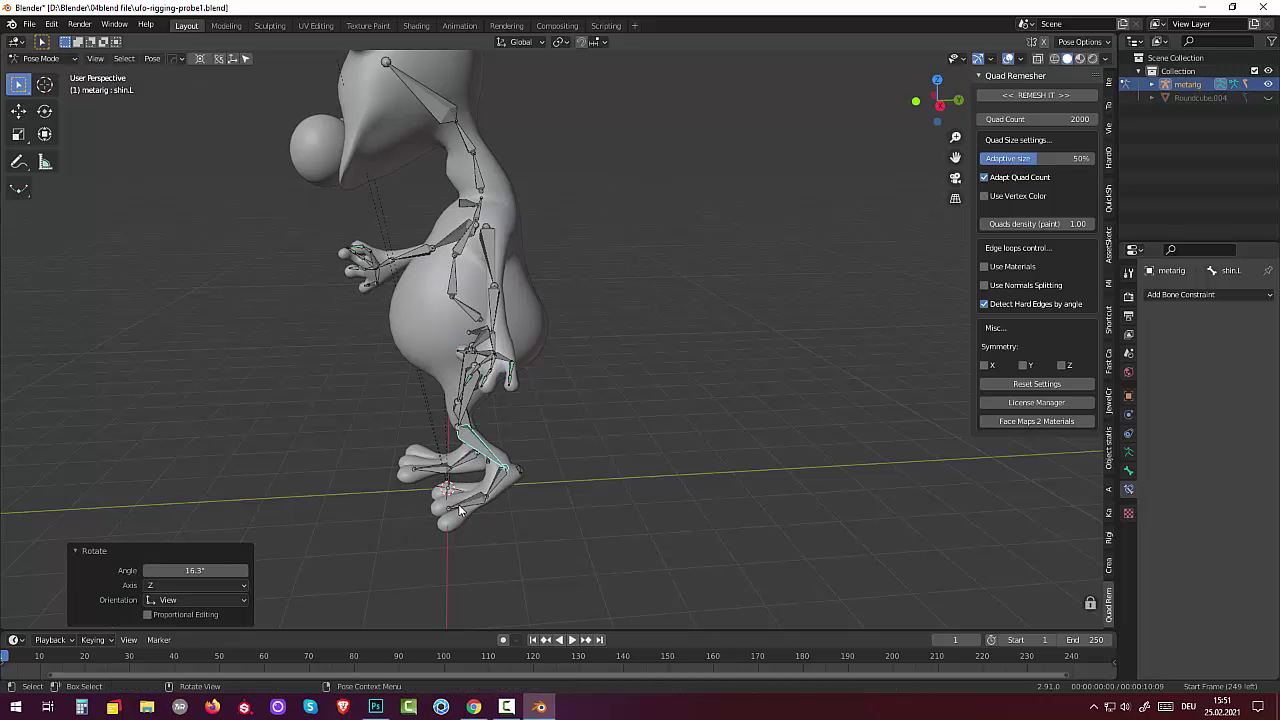
{"action": "left_click", "coordinate": [460, 510]}
{"action": "key", "text": "r"}
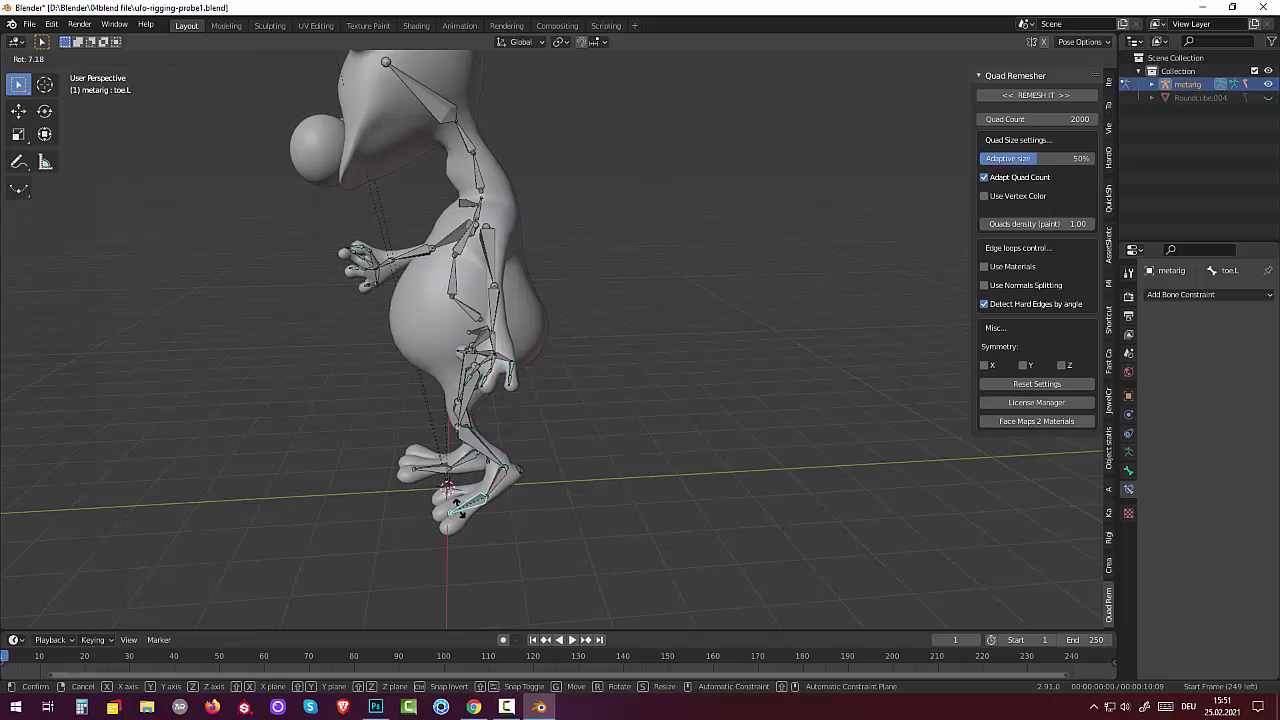
{"action": "left_click", "coordinate": [502, 531]}
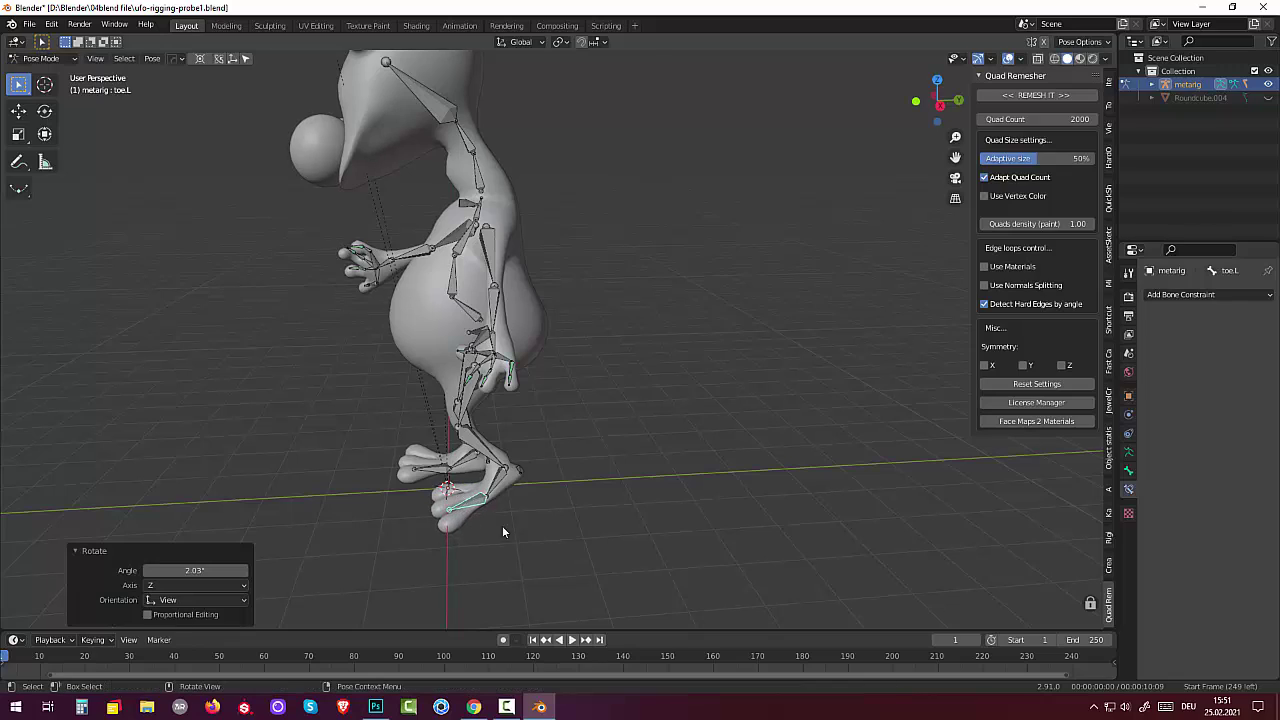
{"action": "mouse_move", "coordinate": [502, 531]}
{"action": "middle_mouse_down"}
{"action": "mouse_move", "coordinate": [566, 492]}
{"action": "mouse_move", "coordinate": [580, 440]}
{"action": "mouse_move", "coordinate": [701, 445]}
{"action": "mouse_move", "coordinate": [703, 471]}
{"action": "mouse_move", "coordinate": [611, 514]}
{"action": "mouse_move", "coordinate": [570, 498]}
{"action": "middle_mouse_up"}
Step: Rotate thigh.L by 7.87° and toe.L by −9.67°
{"action": "left_click", "coordinate": [477, 390]}
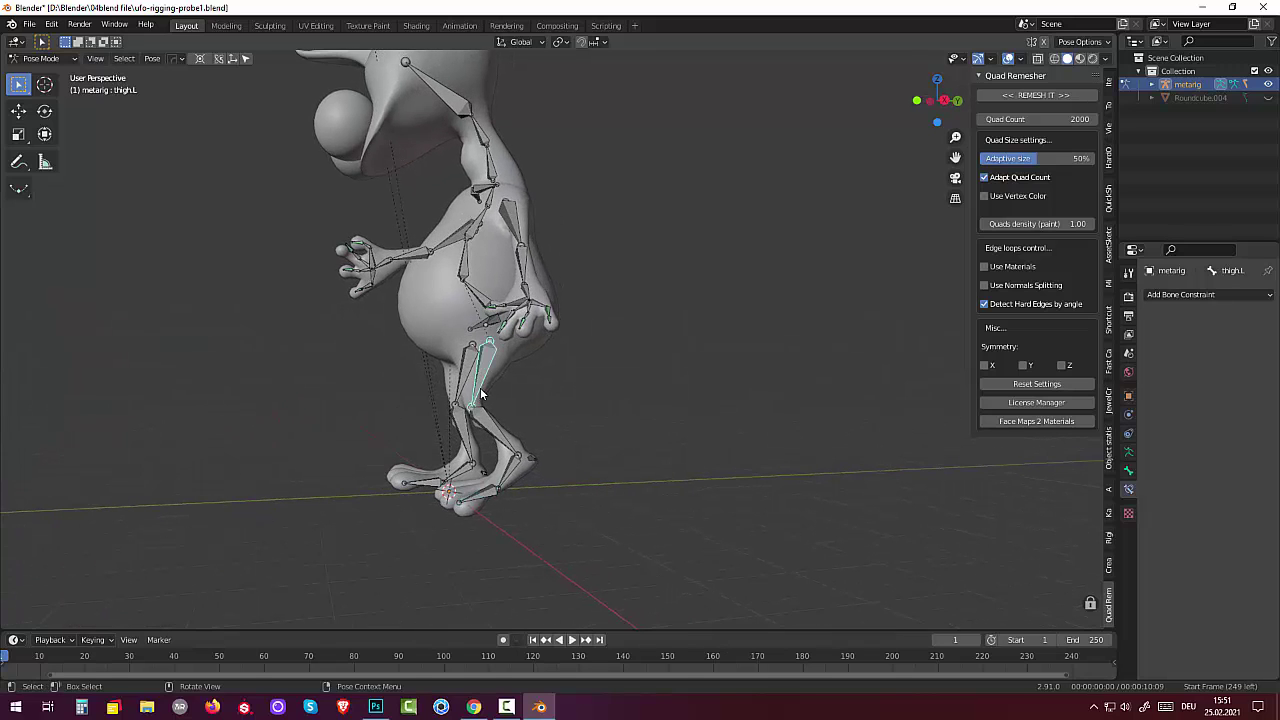
{"action": "key", "text": "r"}
{"action": "left_click", "coordinate": [500, 412]}
{"action": "mouse_move", "coordinate": [508, 418]}
{"action": "middle_mouse_down"}
{"action": "mouse_move", "coordinate": [496, 425]}
{"action": "mouse_move", "coordinate": [485, 402]}
{"action": "middle_mouse_up"}
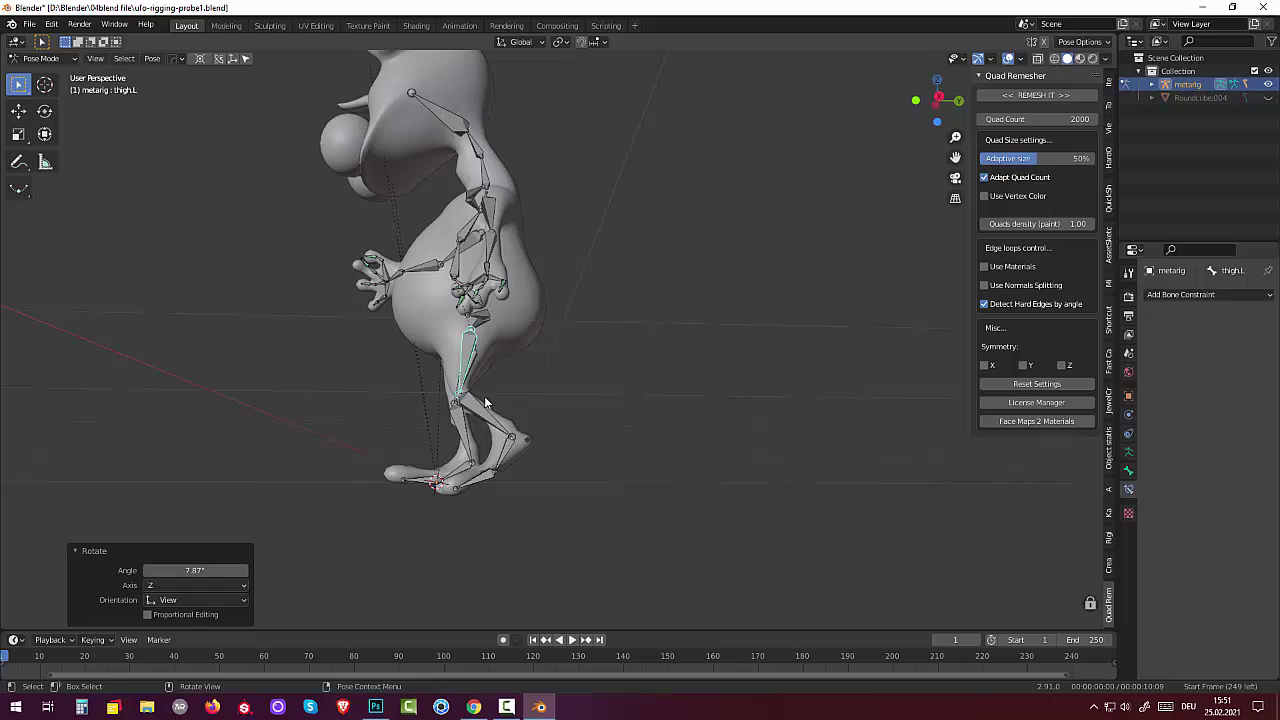
{"action": "left_click", "coordinate": [476, 484]}
{"action": "key", "text": "r"}
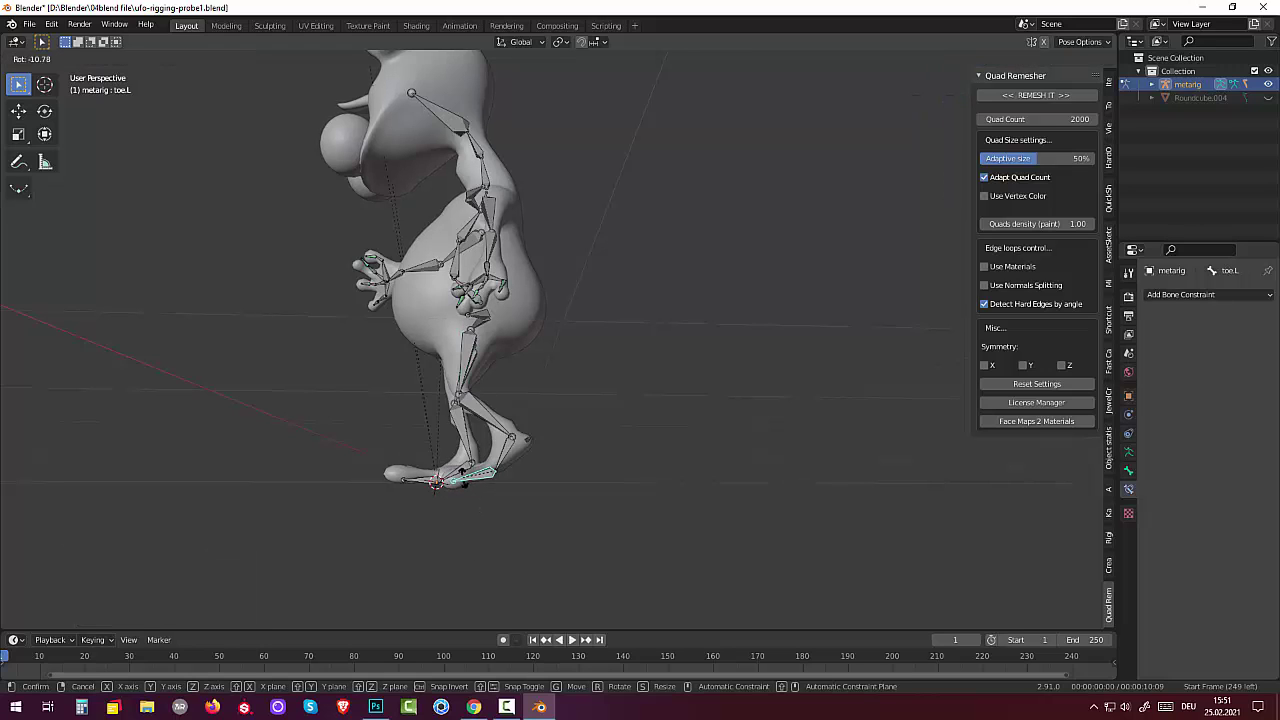
{"action": "left_click", "coordinate": [540, 483]}
{"action": "mouse_move", "coordinate": [591, 497]}
{"action": "middle_mouse_down"}
{"action": "mouse_move", "coordinate": [642, 556]}
{"action": "mouse_move", "coordinate": [730, 533]}
{"action": "mouse_move", "coordinate": [728, 502]}
{"action": "middle_mouse_up"}
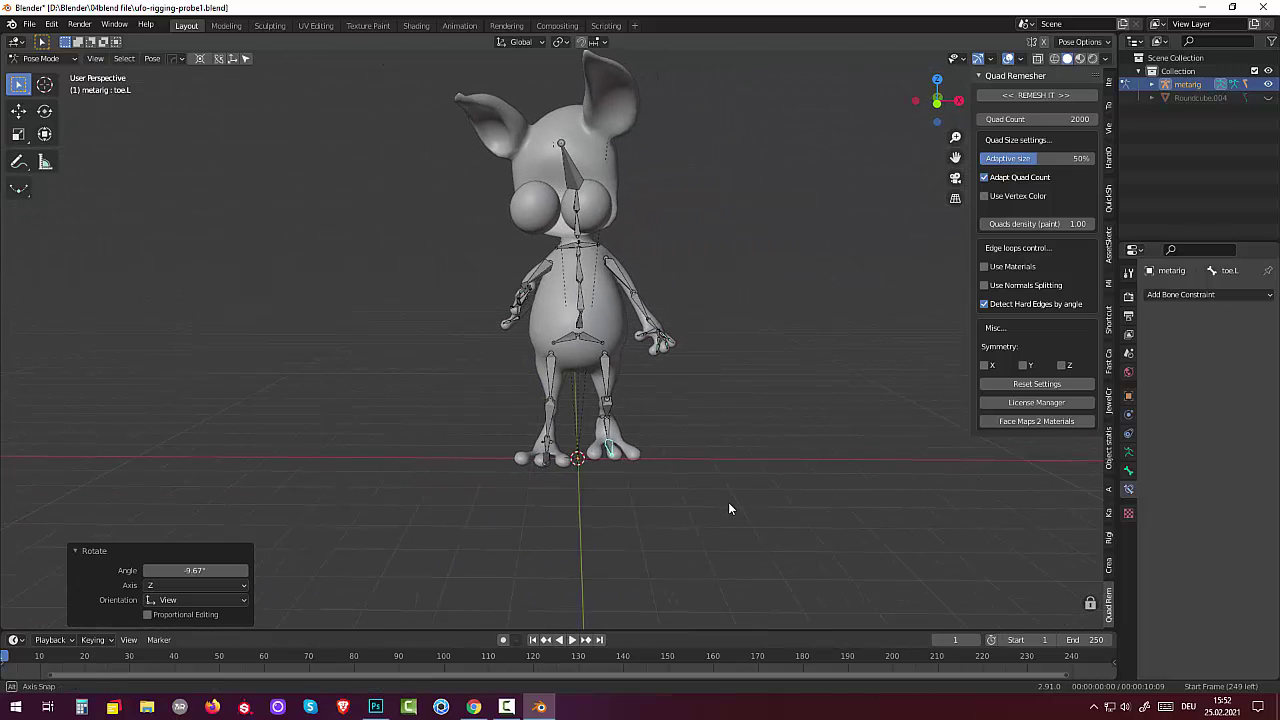
Step: Re-rotate thigh.L to 2.42° and shin.L to −7.2°, then view from three-quarters
{"action": "left_click", "coordinate": [609, 404]}
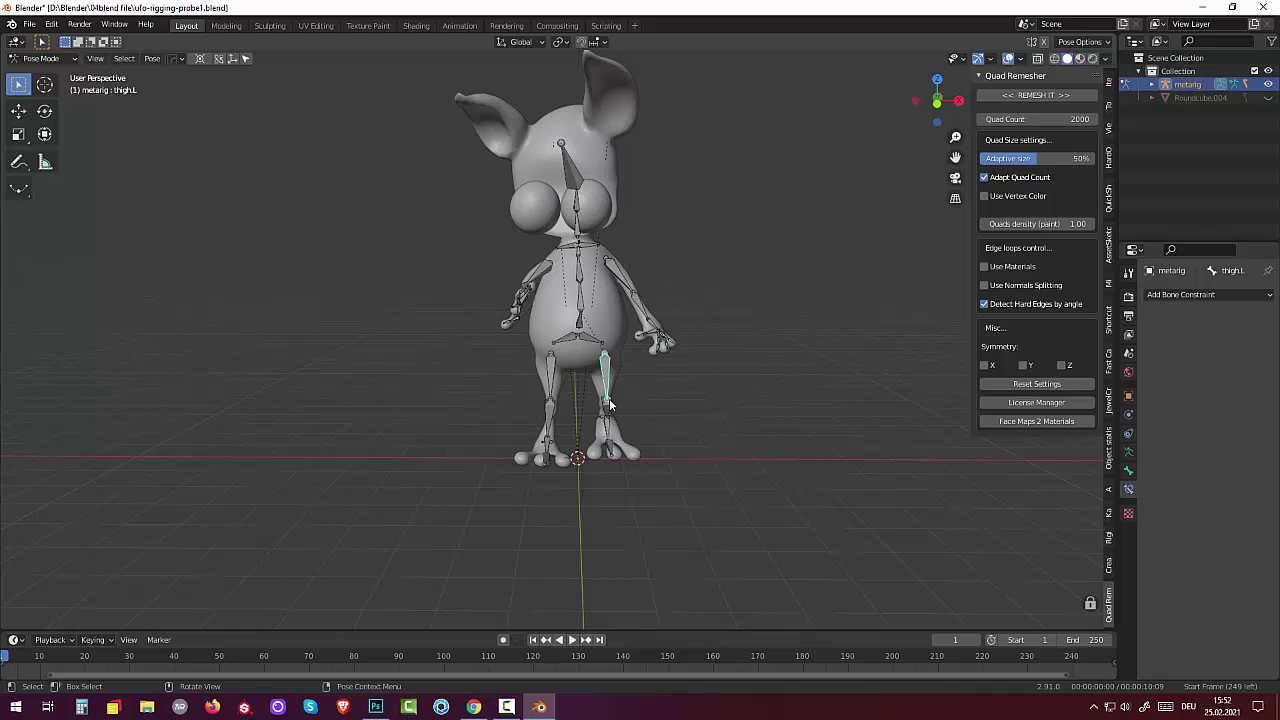
{"action": "key", "text": "r"}
{"action": "left_click", "coordinate": [609, 399]}
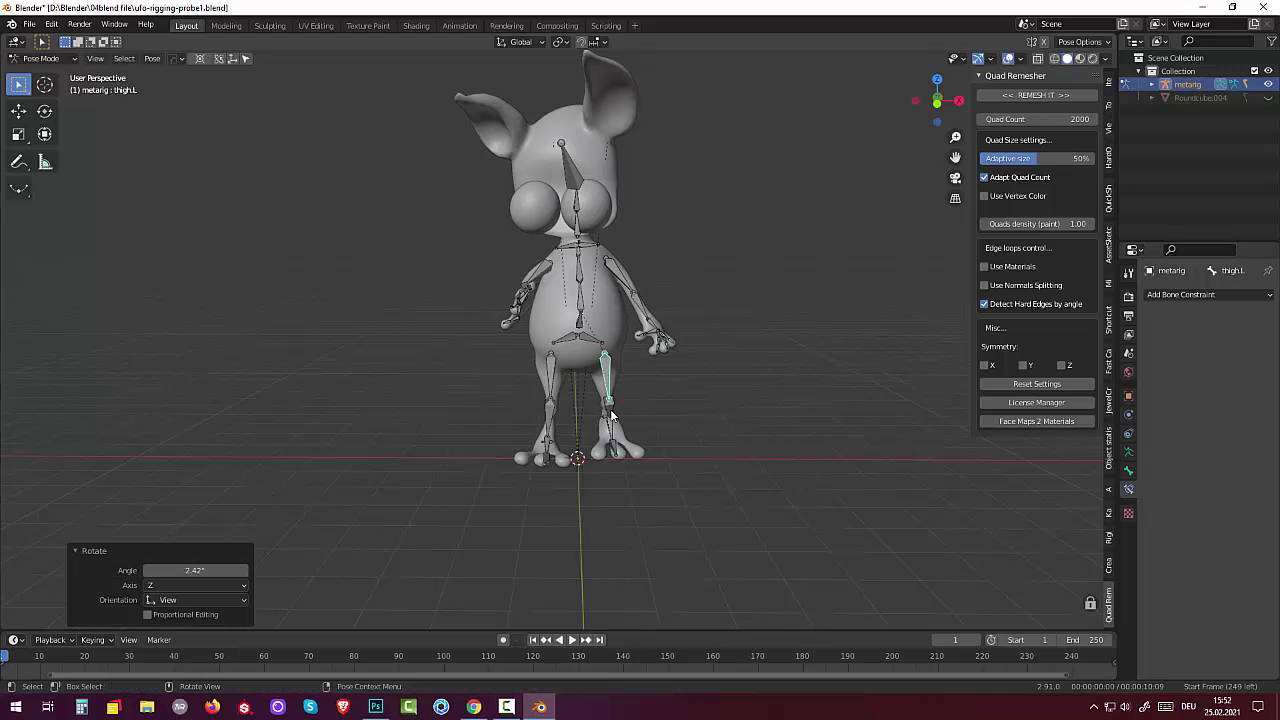
{"action": "left_click", "coordinate": [611, 421]}
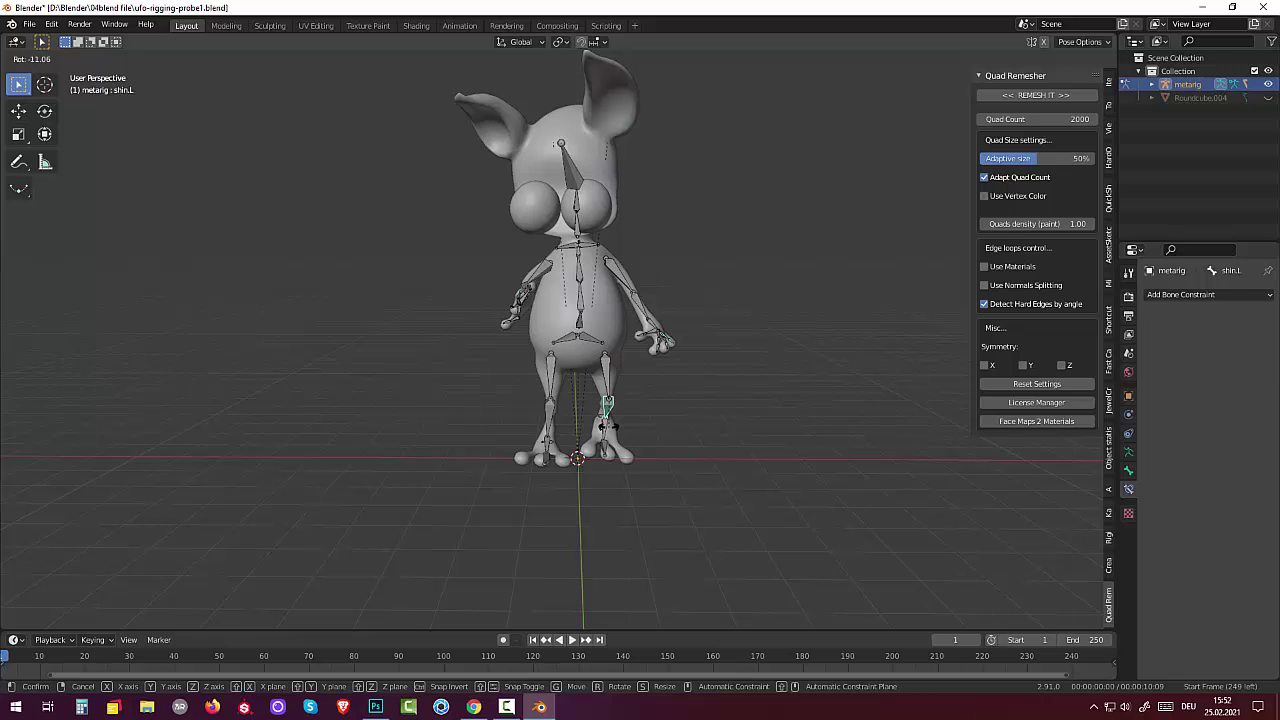
{"action": "left_click", "coordinate": [606, 428]}
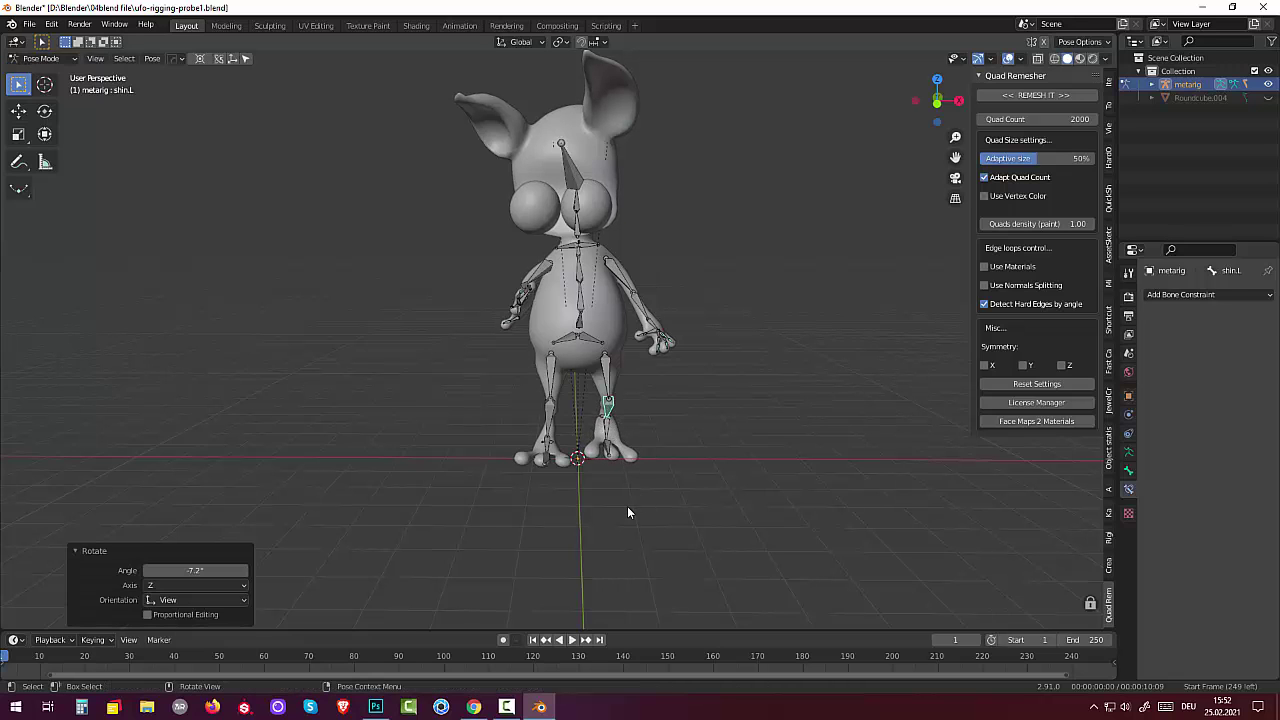
{"action": "middle_click_drag", "start_coordinate": [634, 506], "coordinate": [657, 534]}
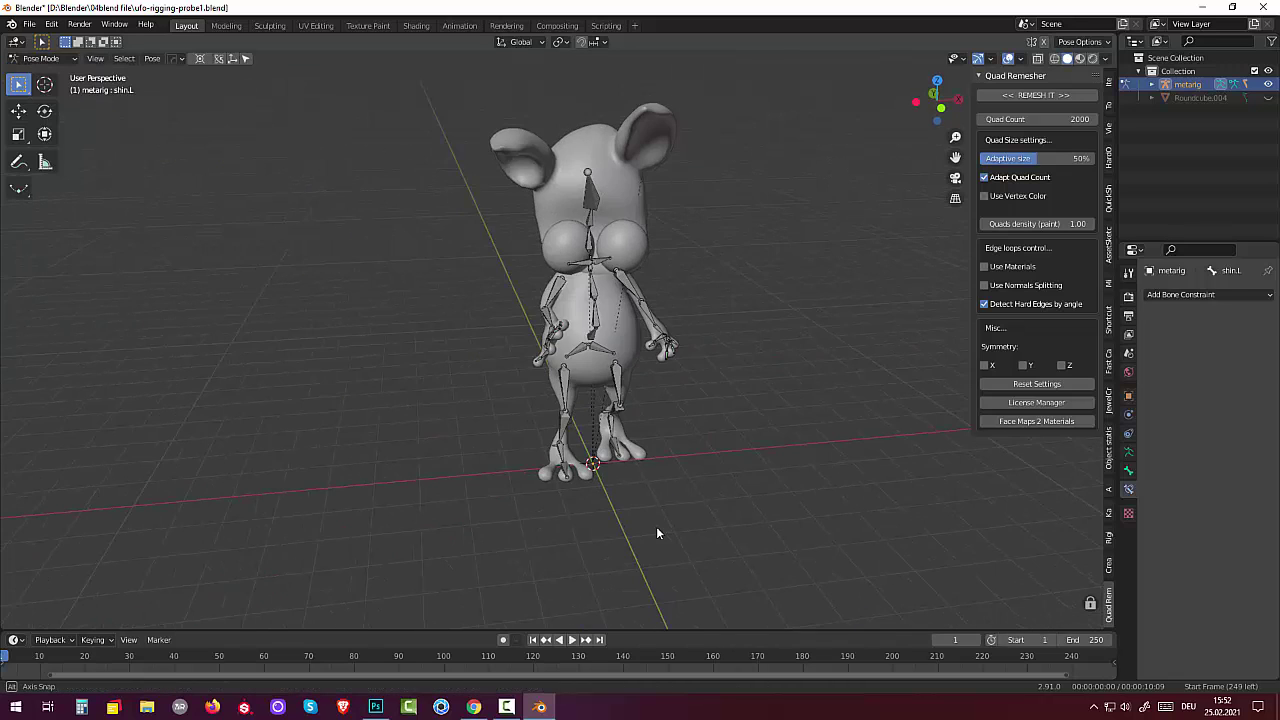
Step: Turn off the metarig's visibility in the Outliner and orbit and zoom to inspect the posed creature
{"action": "left_click", "coordinate": [1269, 85]}
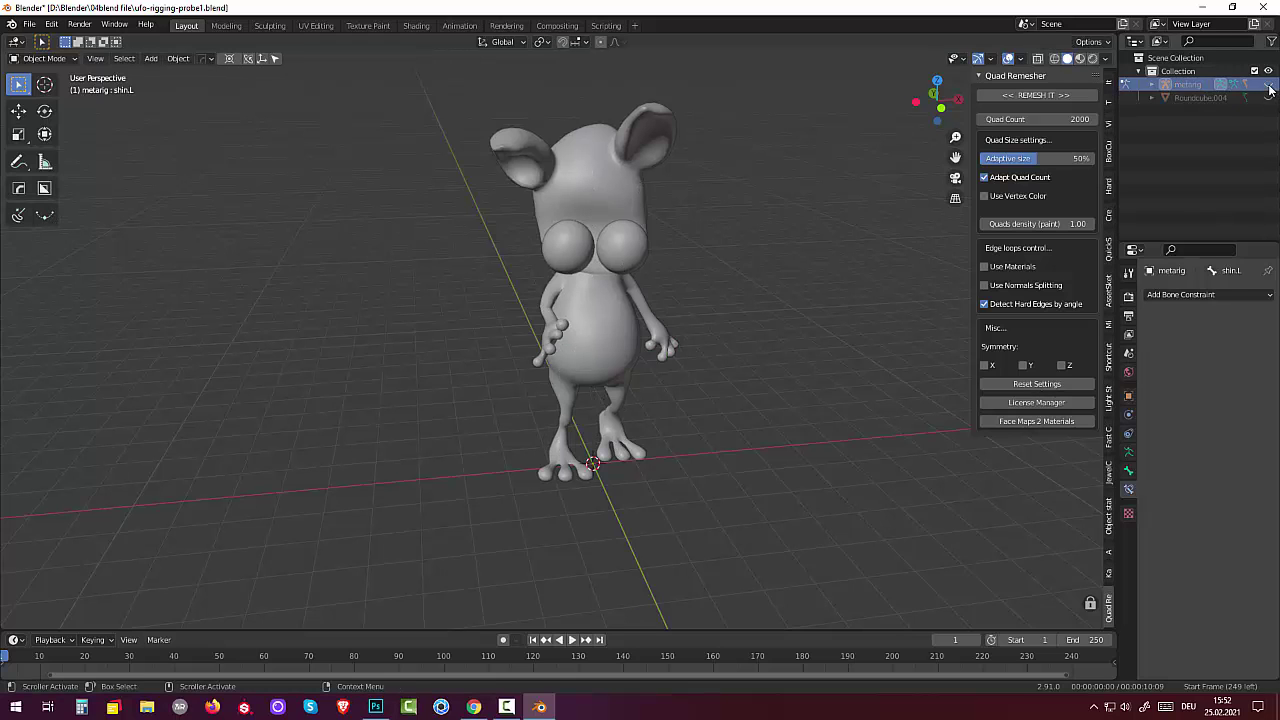
{"action": "mouse_move", "coordinate": [893, 321]}
{"action": "middle_mouse_down"}
{"action": "mouse_move", "coordinate": [649, 387]}
{"action": "mouse_move", "coordinate": [643, 443]}
{"action": "mouse_move", "coordinate": [862, 436]}
{"action": "middle_mouse_up"}
{"action": "mouse_move", "coordinate": [760, 297]}
{"action": "middle_mouse_down"}
{"action": "mouse_move", "coordinate": [694, 275]}
{"action": "mouse_move", "coordinate": [669, 232]}
{"action": "mouse_move", "coordinate": [542, 250]}
{"action": "mouse_move", "coordinate": [547, 266]}
{"action": "middle_mouse_up"}
{"action": "scroll", "coordinate": [547, 266], "scroll_direction": "down", "scroll_amount": 3}
{"action": "scroll", "coordinate": [623, 384], "scroll_direction": "up", "scroll_amount": 2}
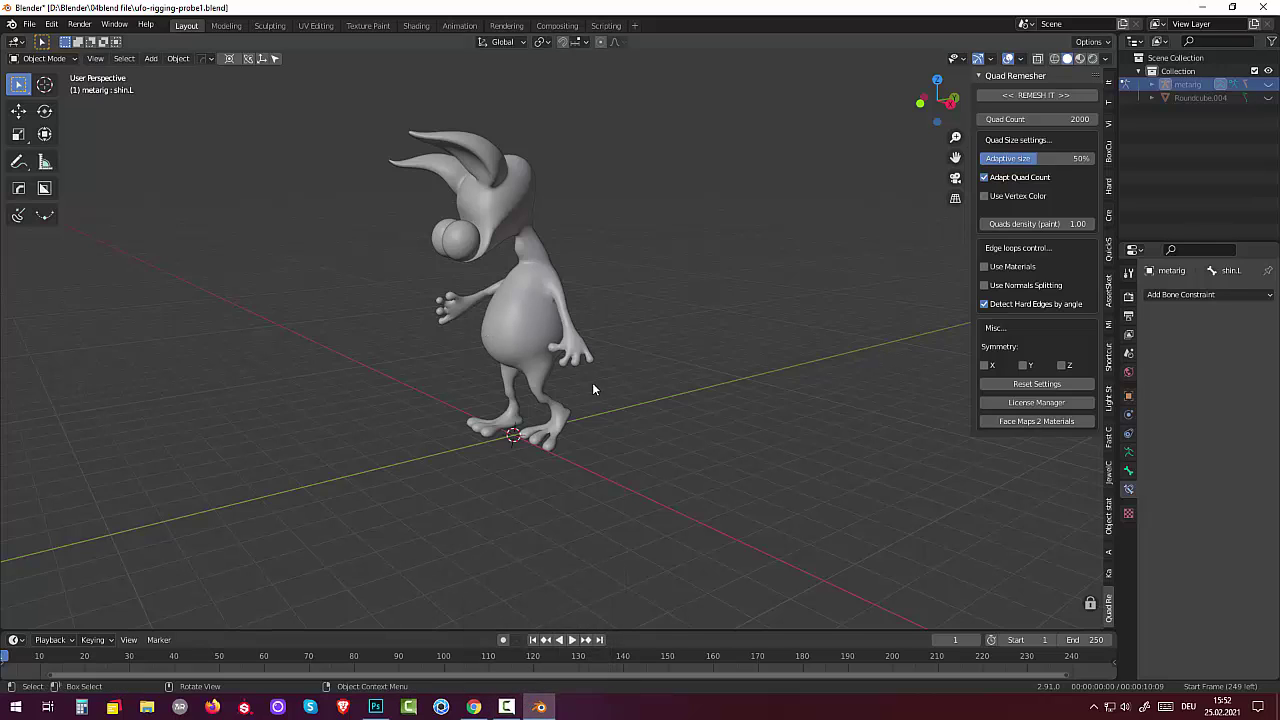
{"action": "scroll", "coordinate": [560, 480], "scroll_direction": "down", "scroll_amount": 1}
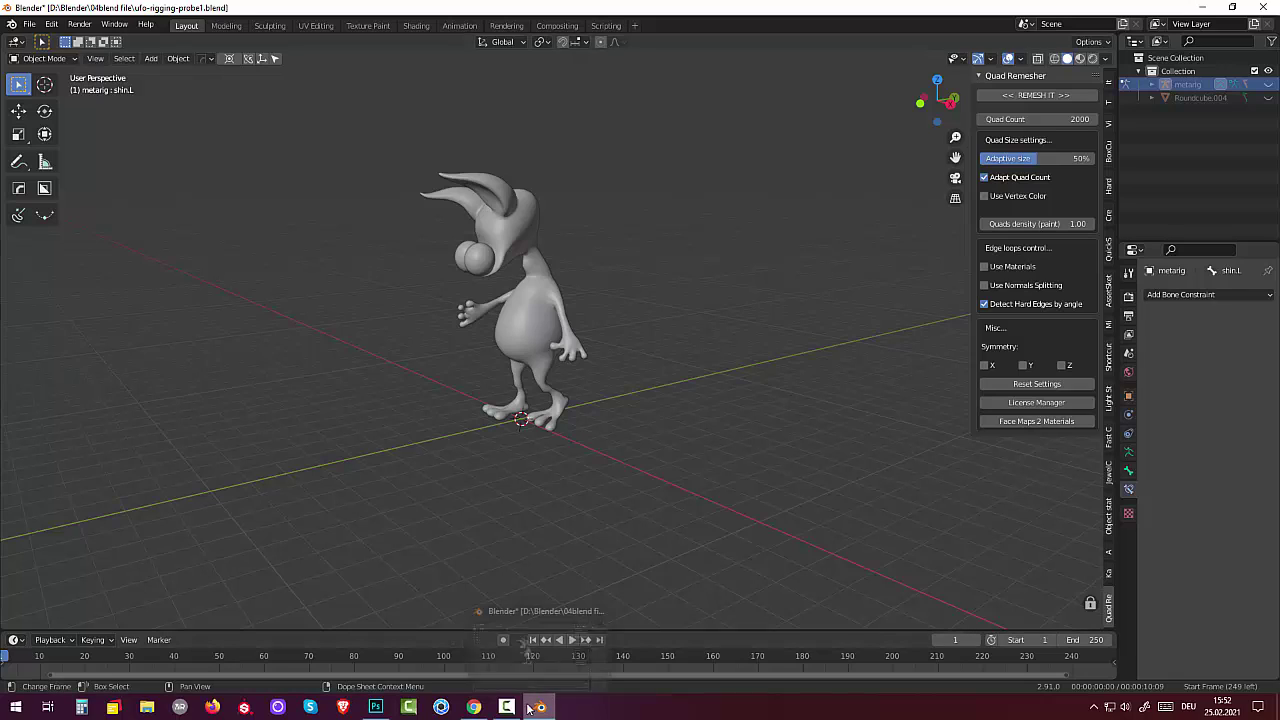